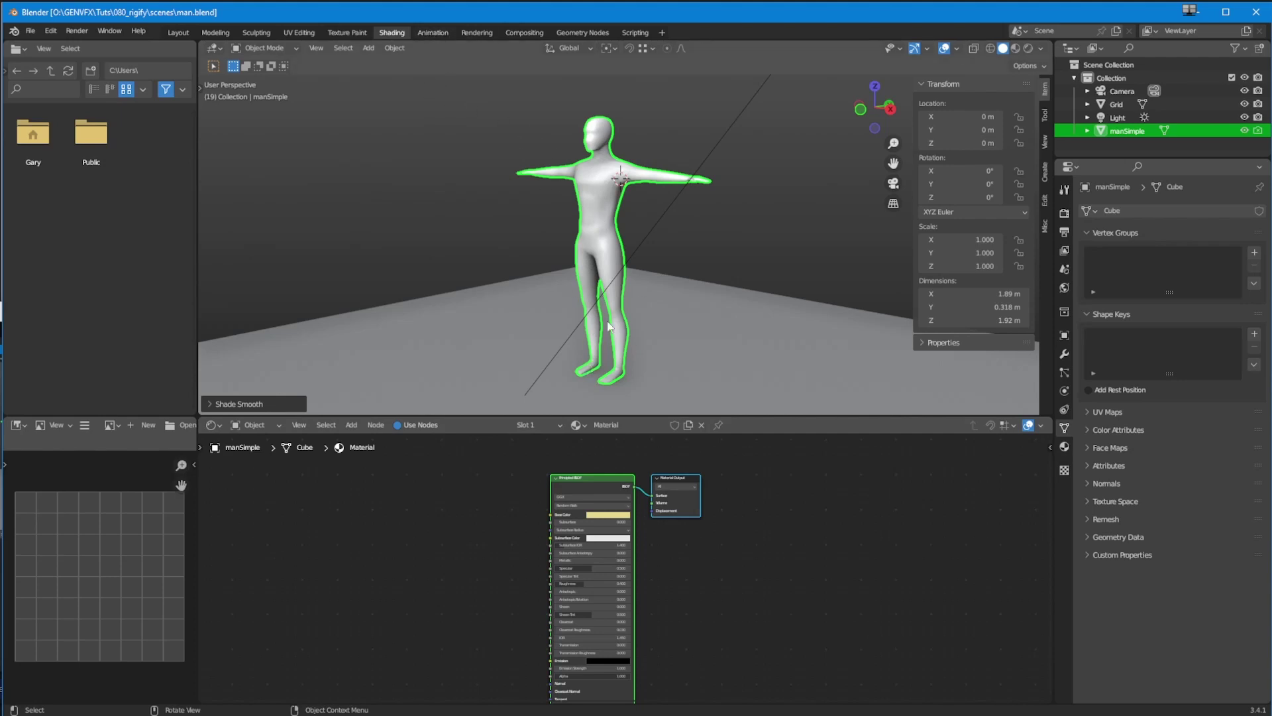
Enable the wireframe overlay in the 3D viewport to show the manSimple character's mesh edges.
middle_drag(578, 354, 607, 349)
scroll(607, 349, up, 6)
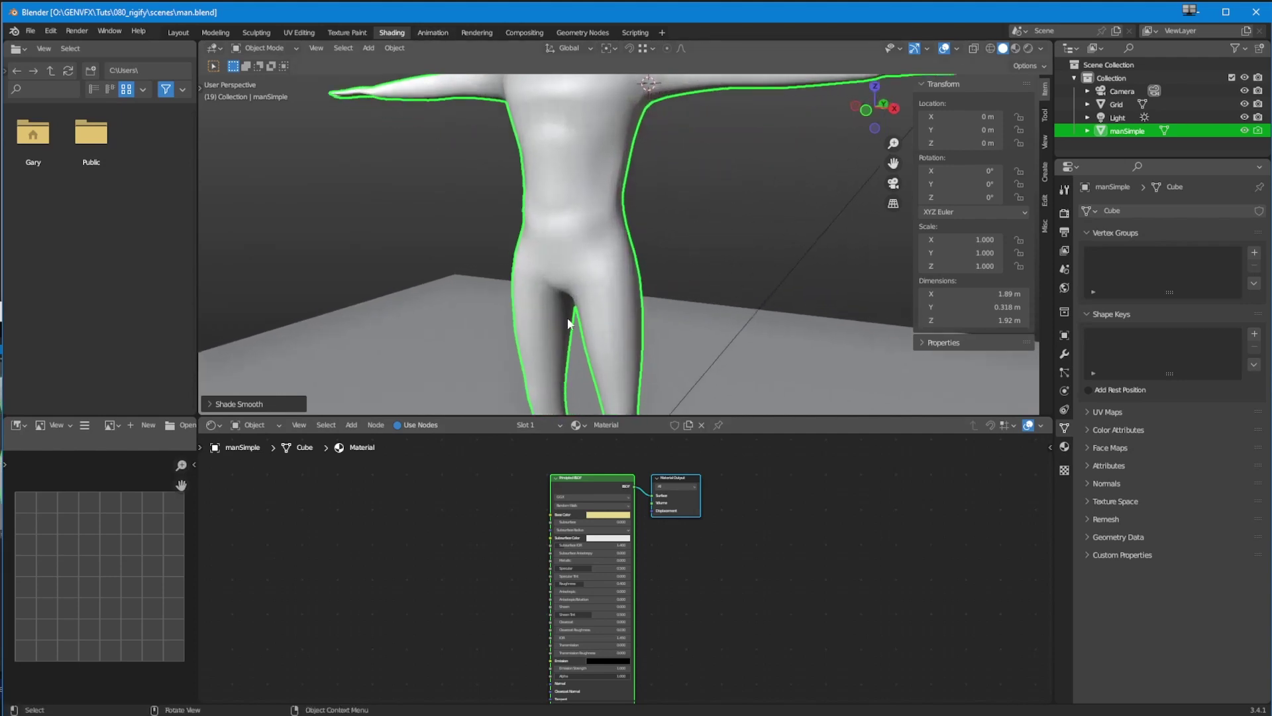
click(901, 50)
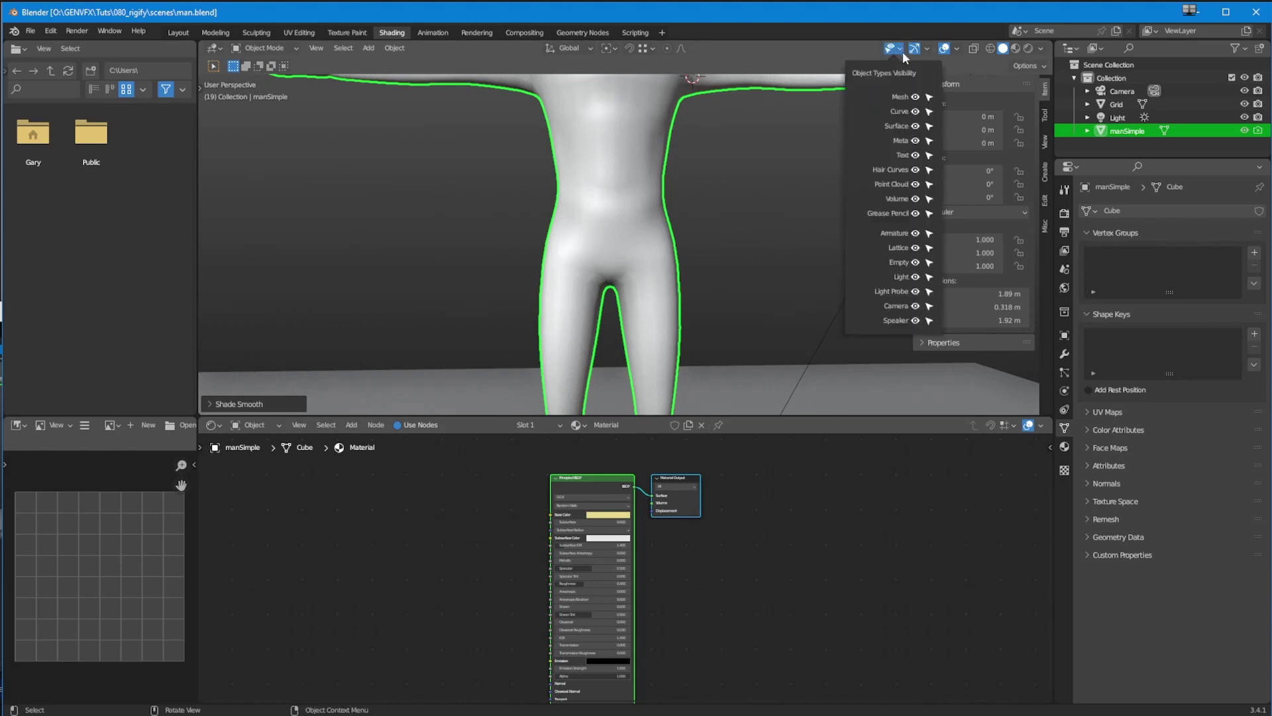
click(959, 49)
click(958, 50)
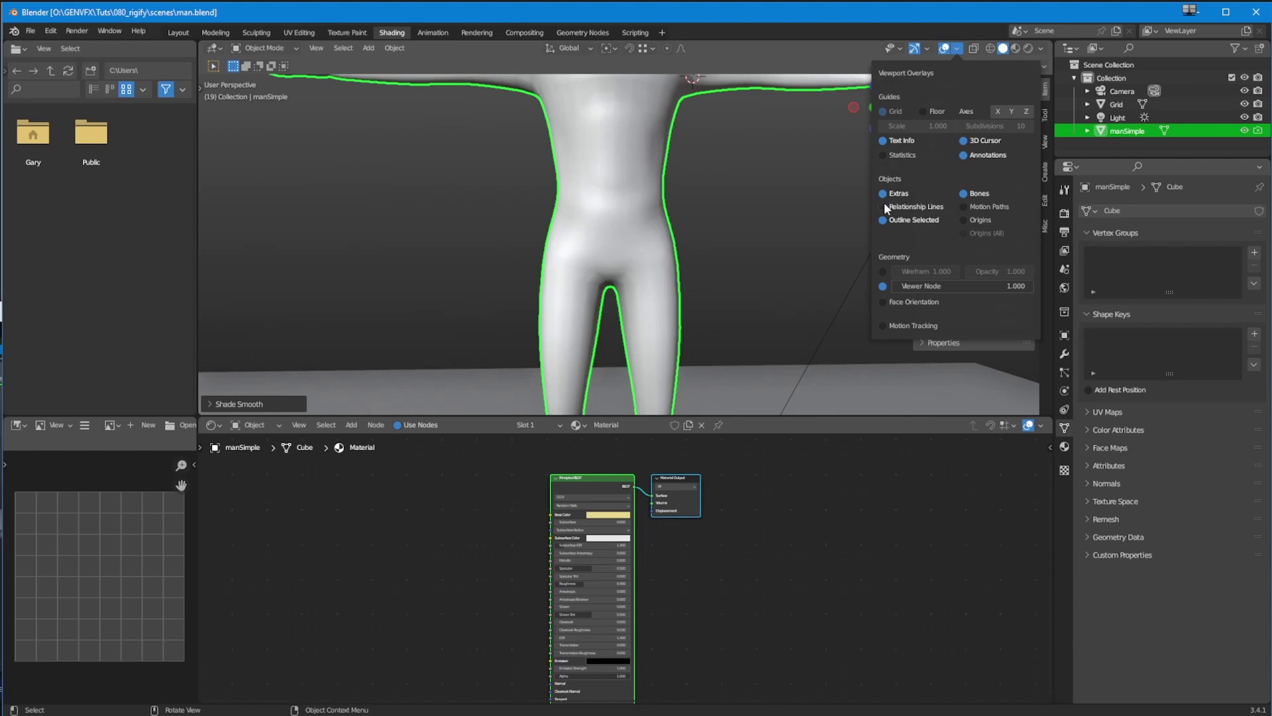
click(883, 271)
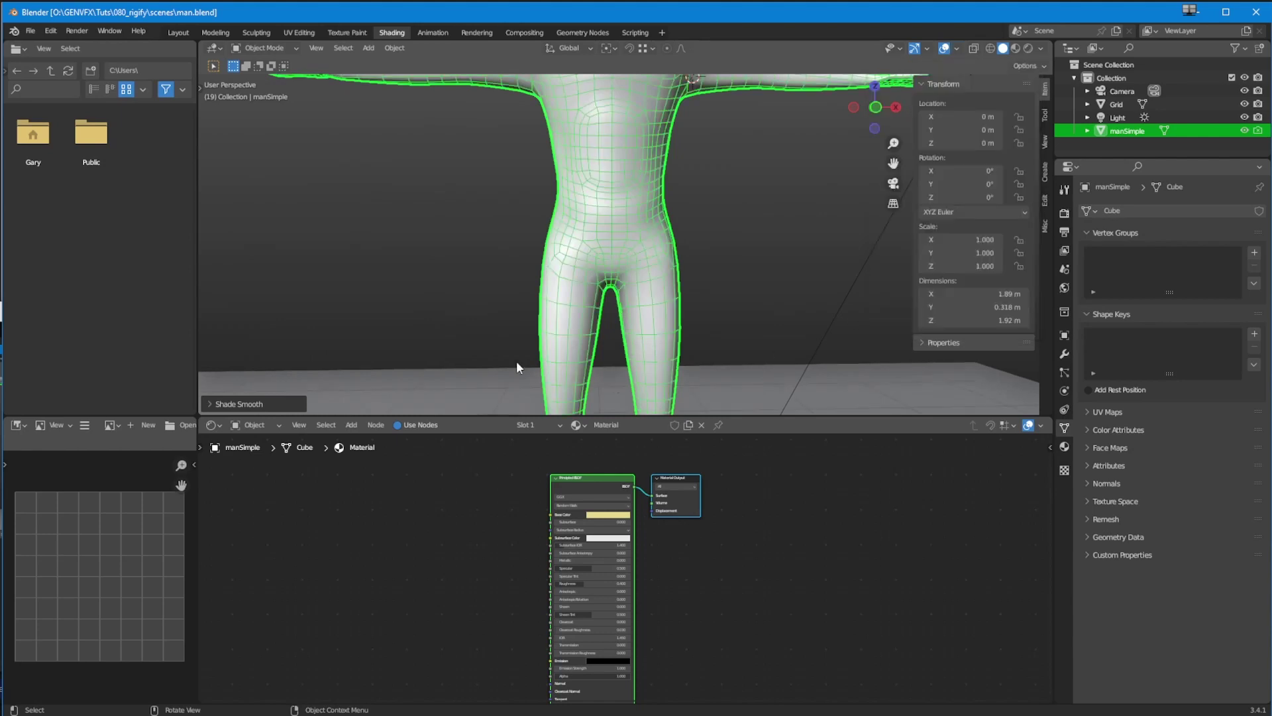
Deselect the manSimple character and view its whole wireframe mesh at an angle.
middle_drag(516, 360, 432, 261)
click(431, 262)
scroll(429, 314, down, 3)
middle_drag(431, 316, 398, 350)
middle_drag(546, 235, 500, 292)
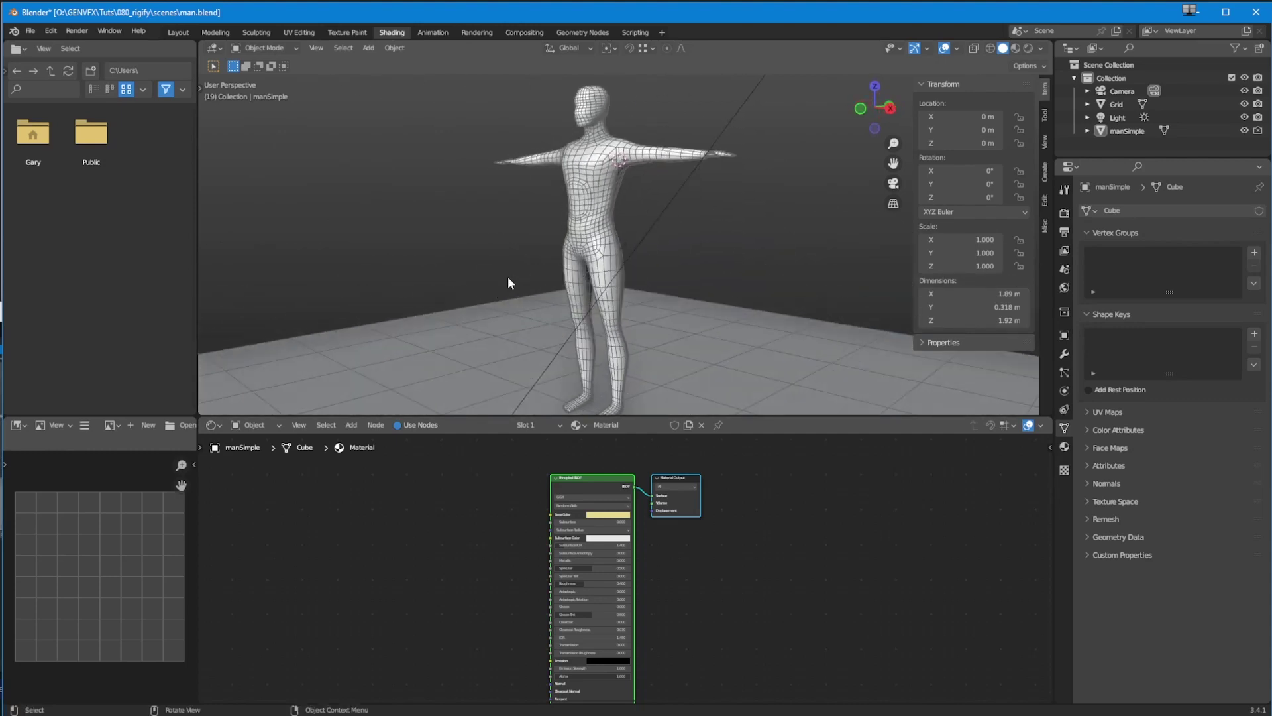
scroll(517, 291, down, 2)
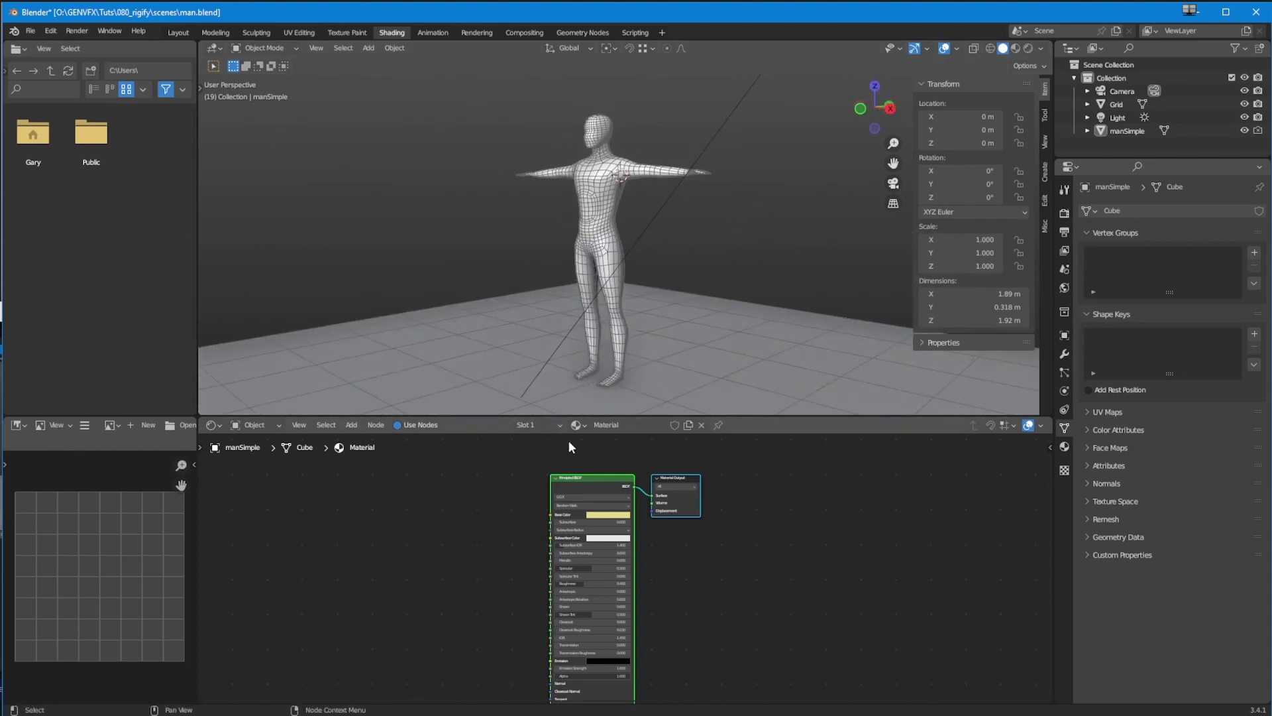
Switch to the Layout workspace and hide the Light object in the viewport, leaving nothing selected.
click(202, 33)
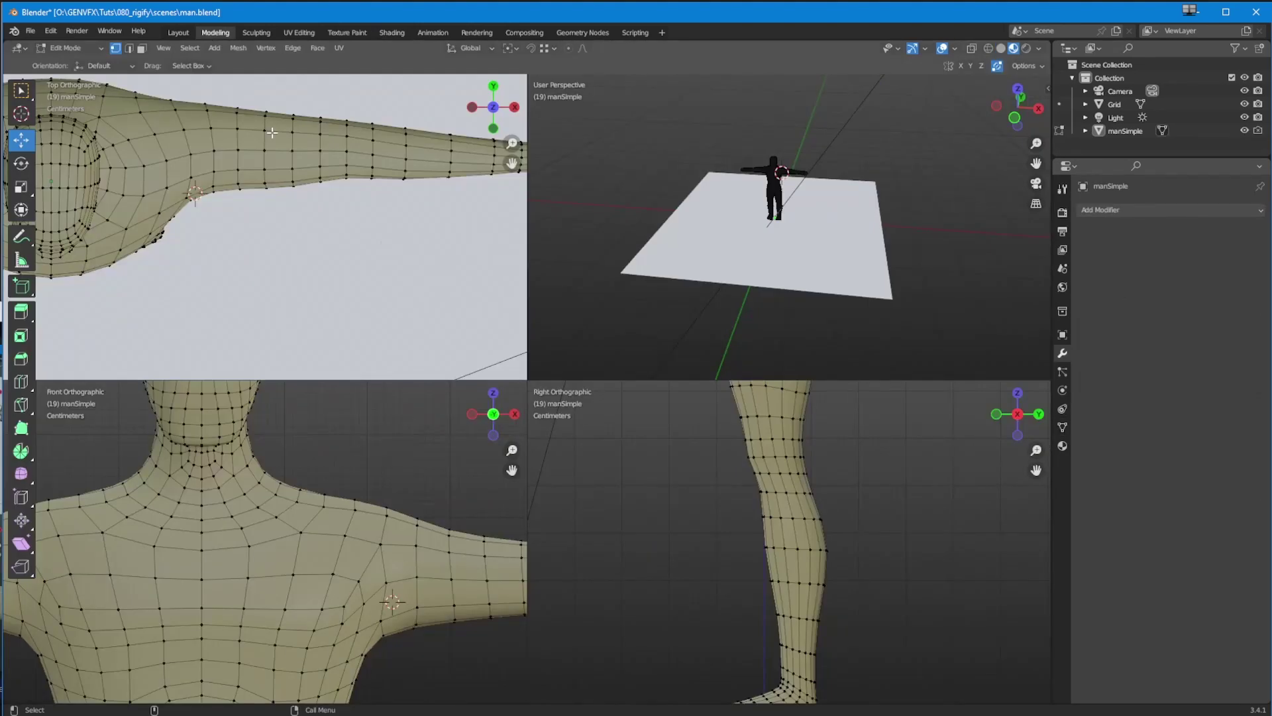
click(179, 33)
middle_drag(305, 210, 460, 363)
click(1245, 117)
click(452, 562)
middle_drag(576, 527, 416, 358)
click(457, 398)
click(436, 317)
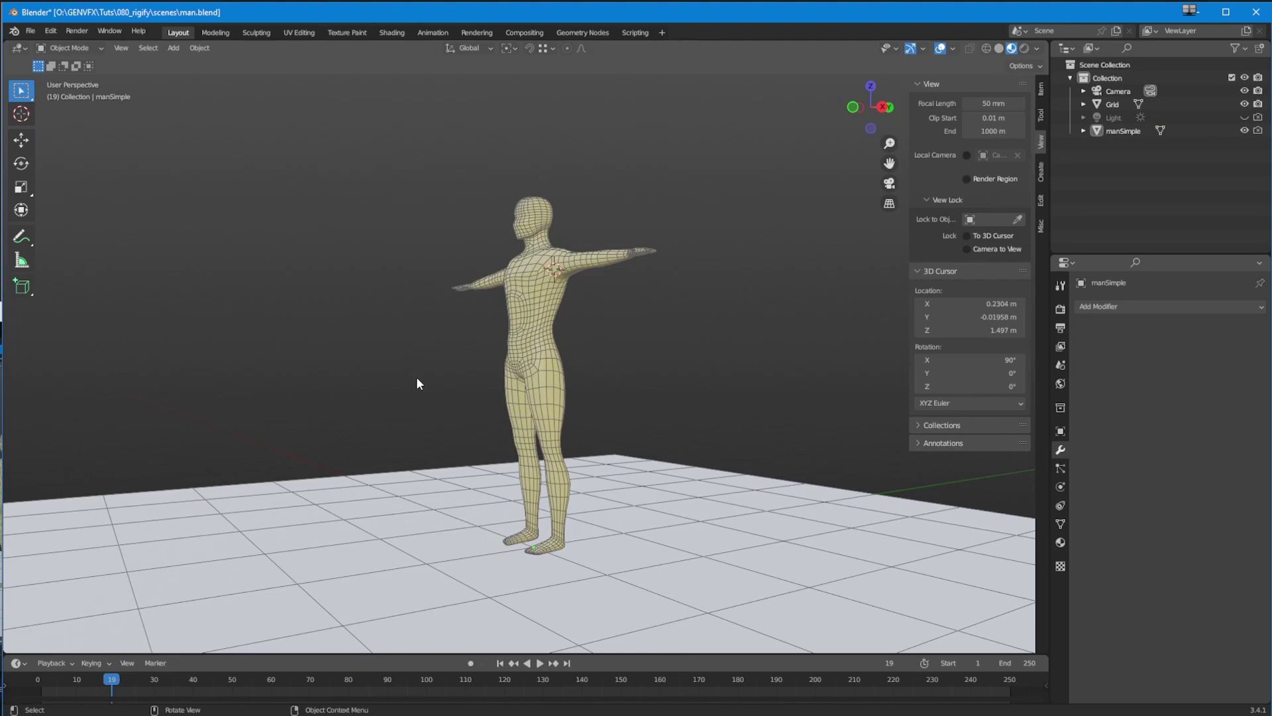
middle_drag(422, 382, 526, 396)
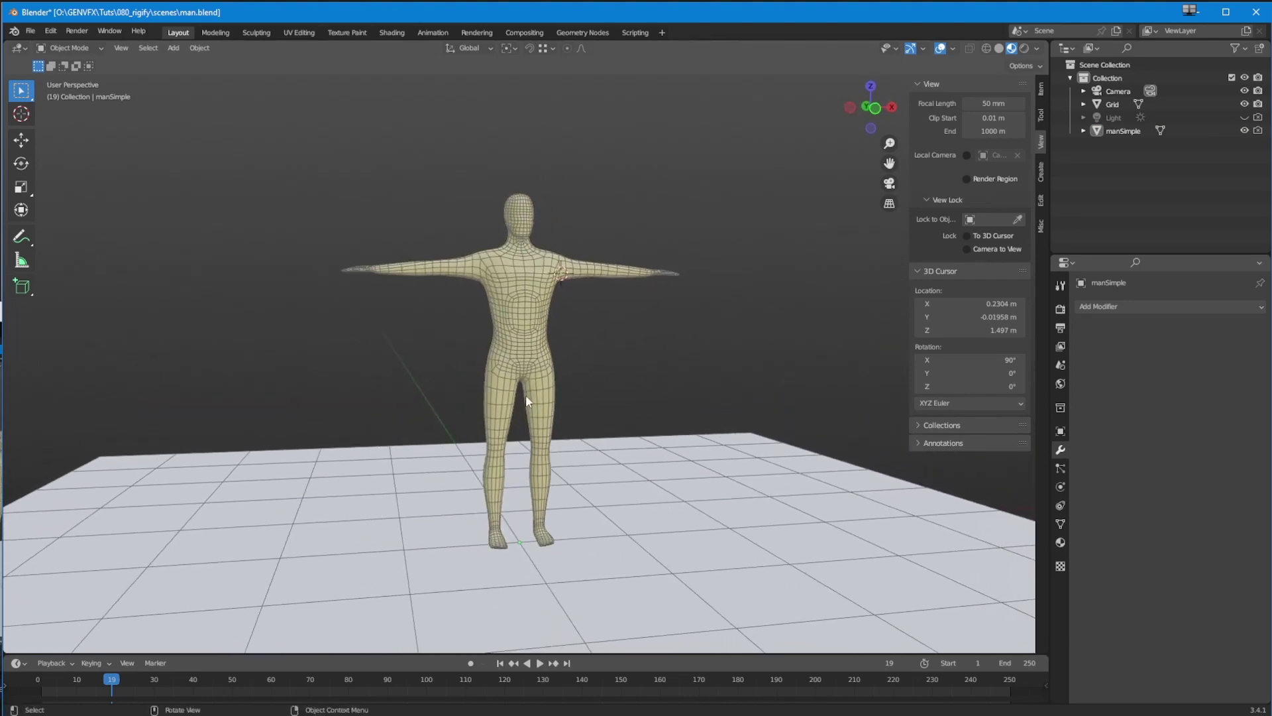
Find the Rigging: Rigify add-on in the preferences by searching for "rigi" and enable it.
click(51, 32)
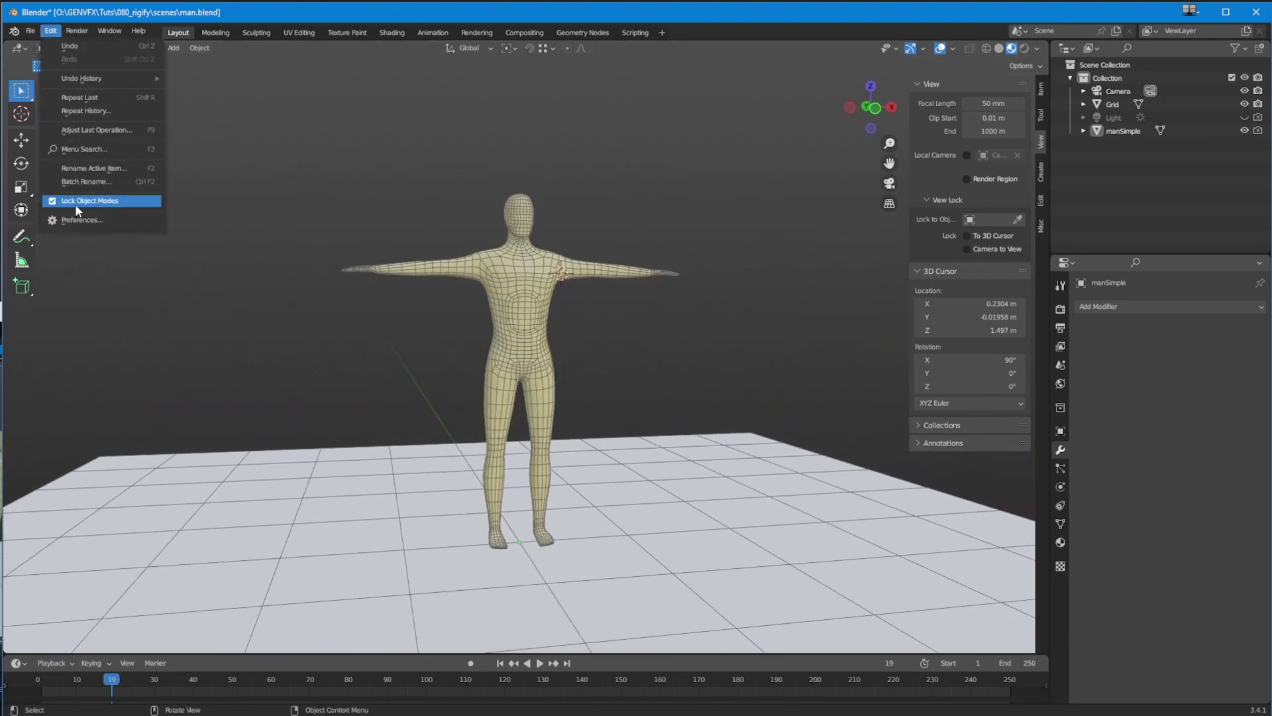
click(84, 223)
drag(51, 37, 225, 252)
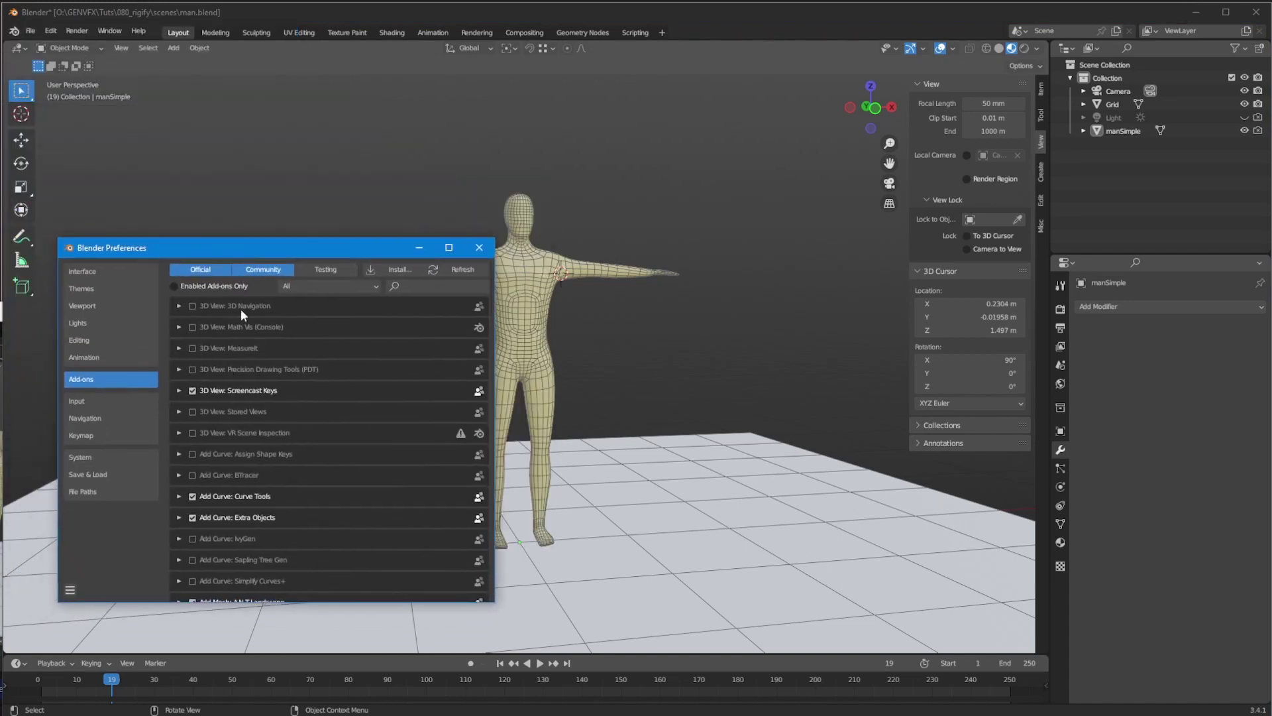
click(418, 290)
text(r)
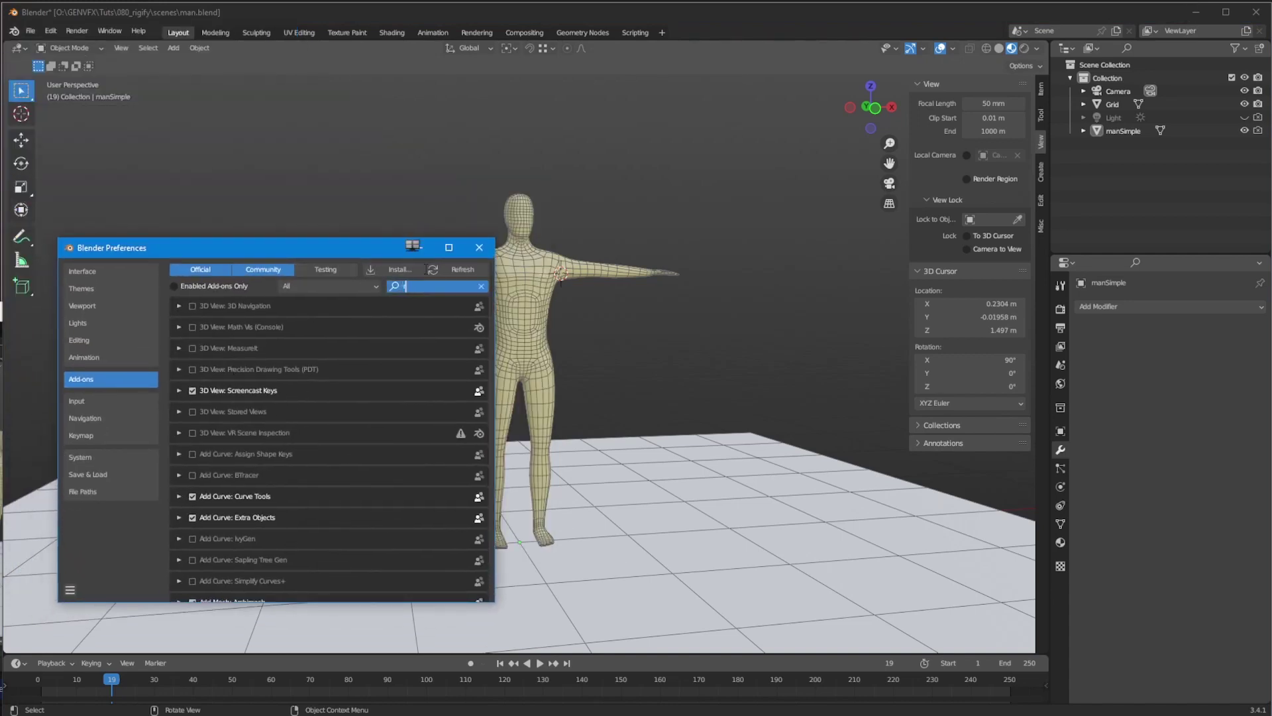
text(igig)
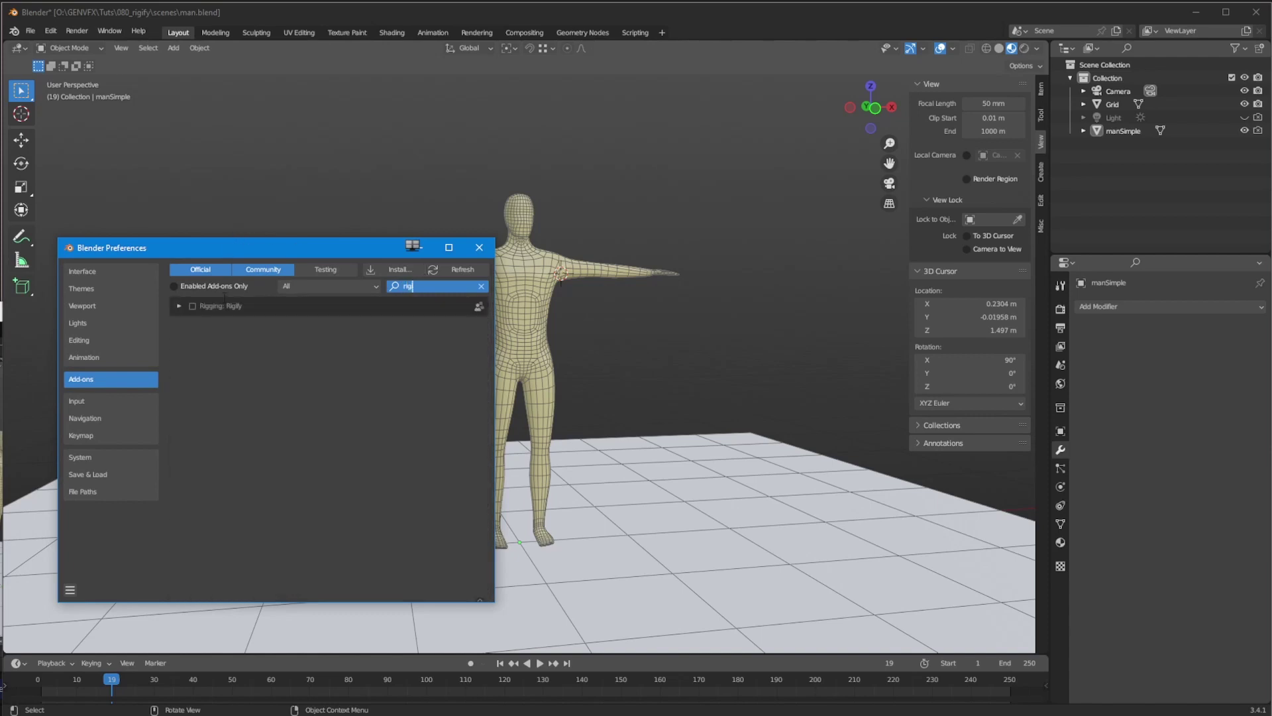
key(Return)
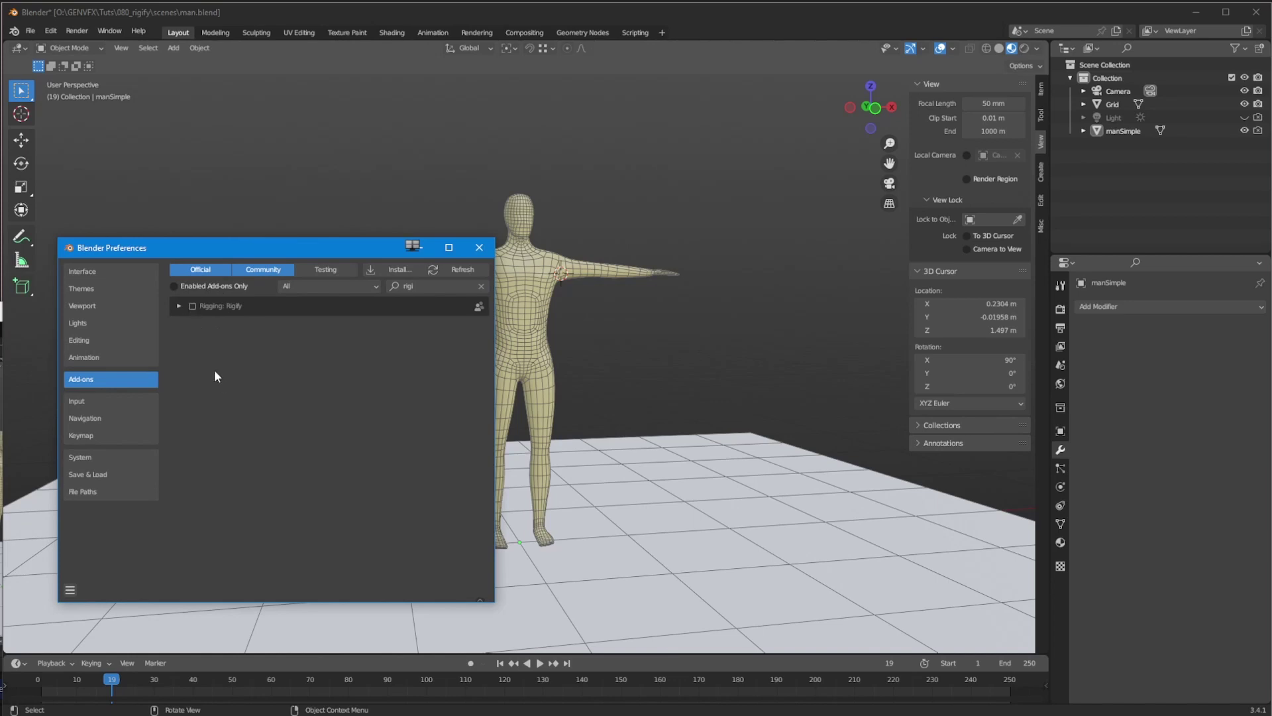
click(192, 306)
Expand the Rigify add-on's details, open its online documentation, look through the page and return to Blender.
click(180, 305)
click(278, 393)
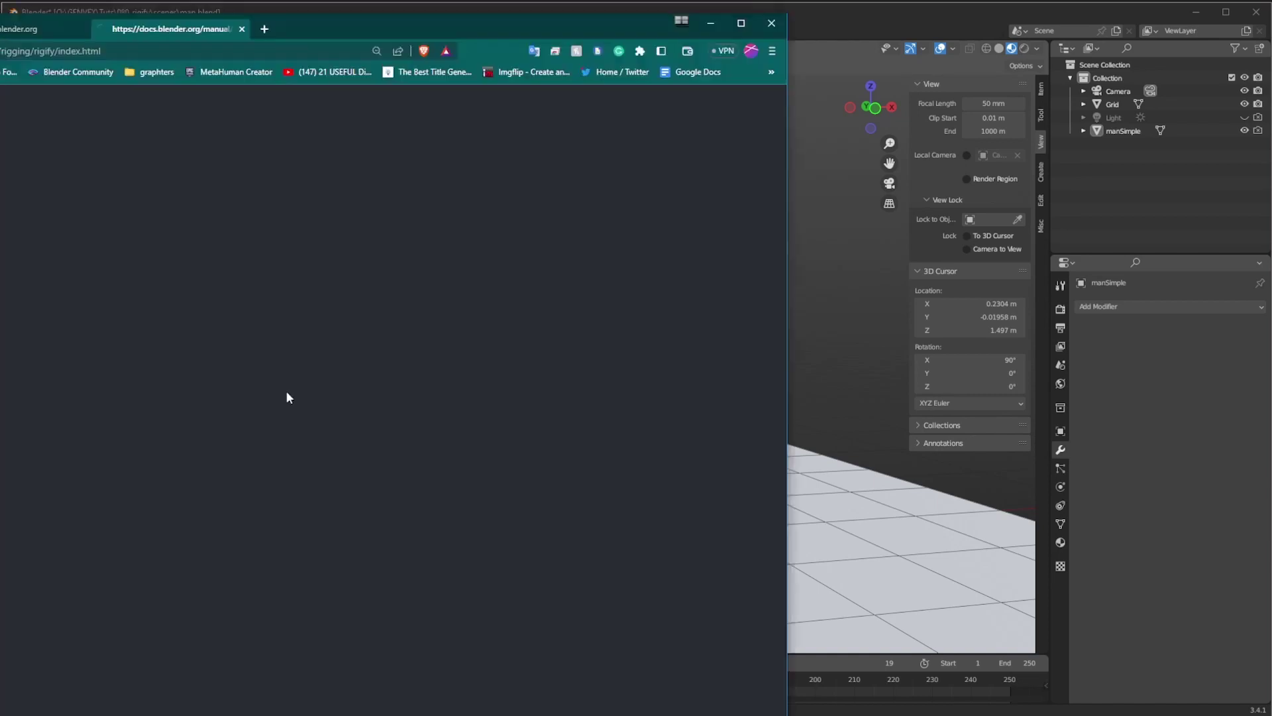
drag(0, 18, 740, 51)
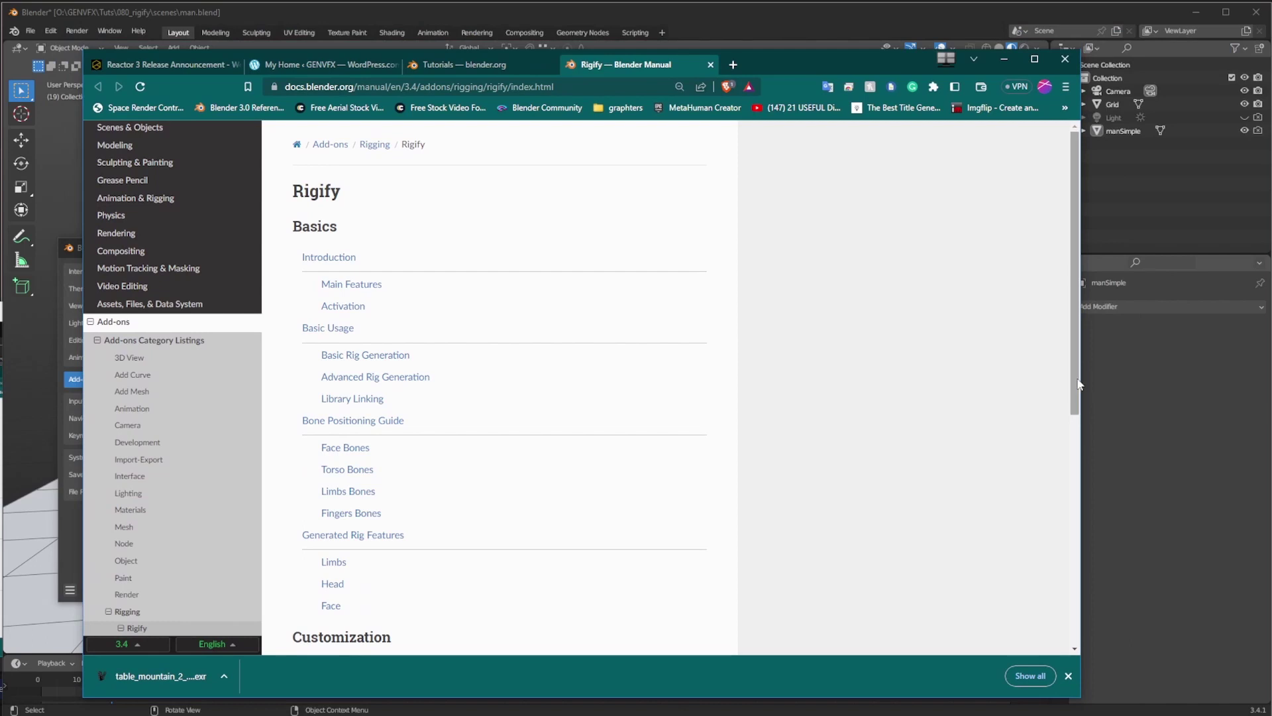
scroll(1074, 398, down, 6)
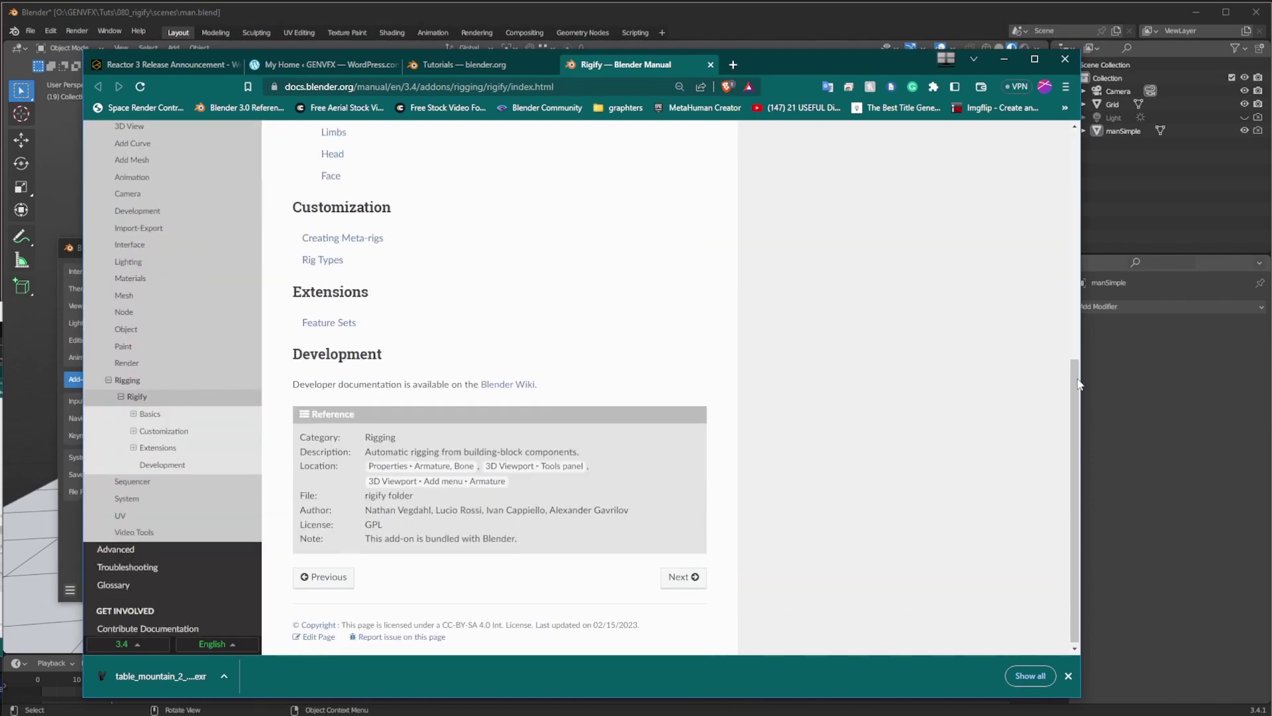
click(1005, 64)
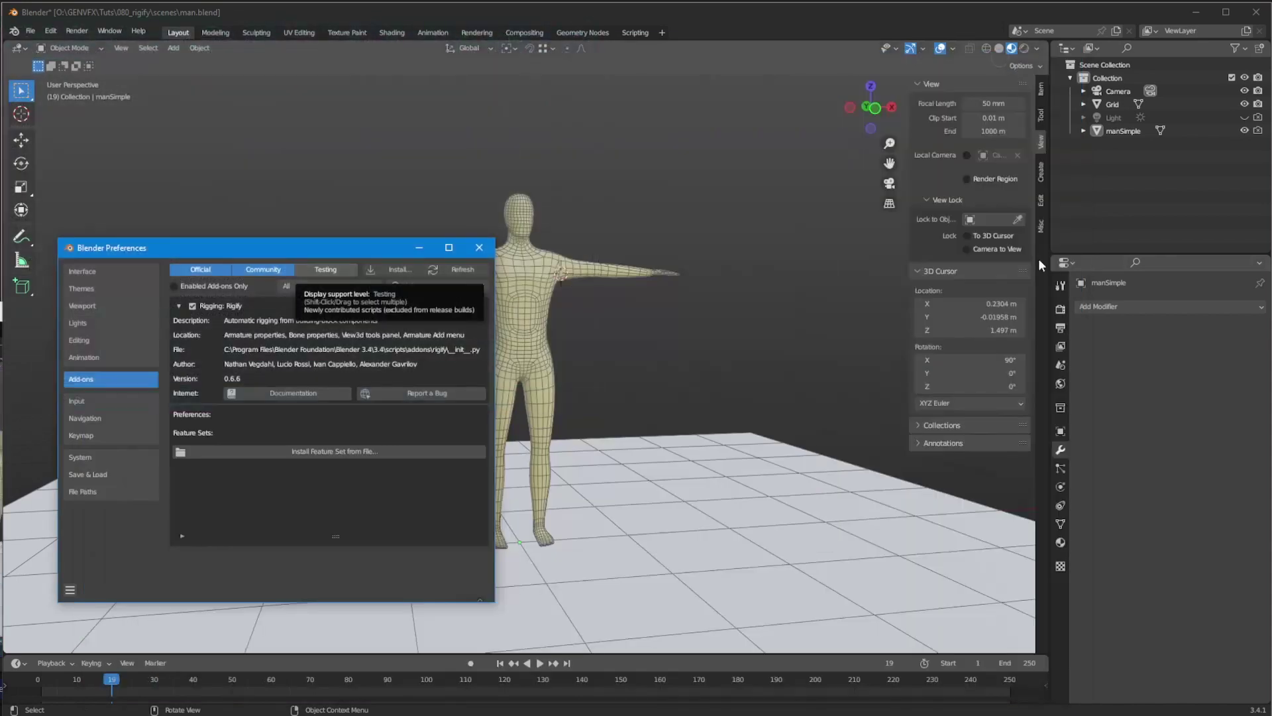
Save the preferences with Rigify enabled and close the preferences window.
drag(201, 248, 190, 184)
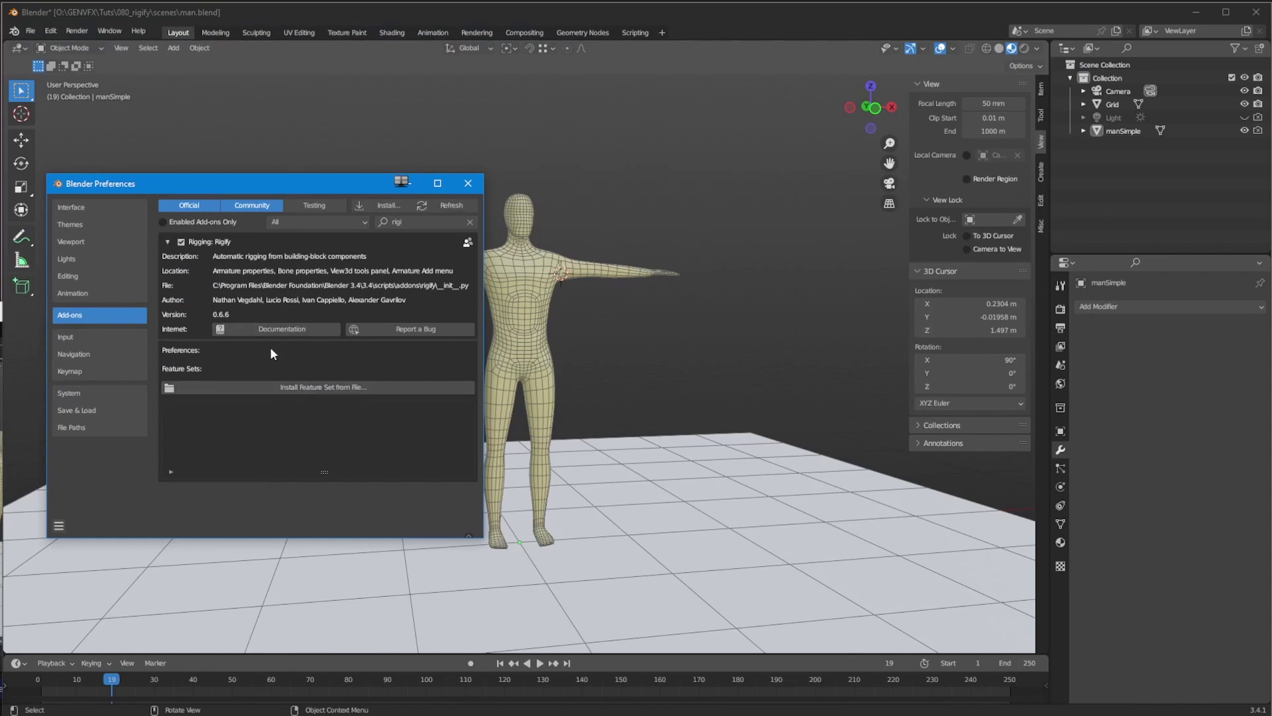
click(59, 526)
click(99, 487)
click(468, 183)
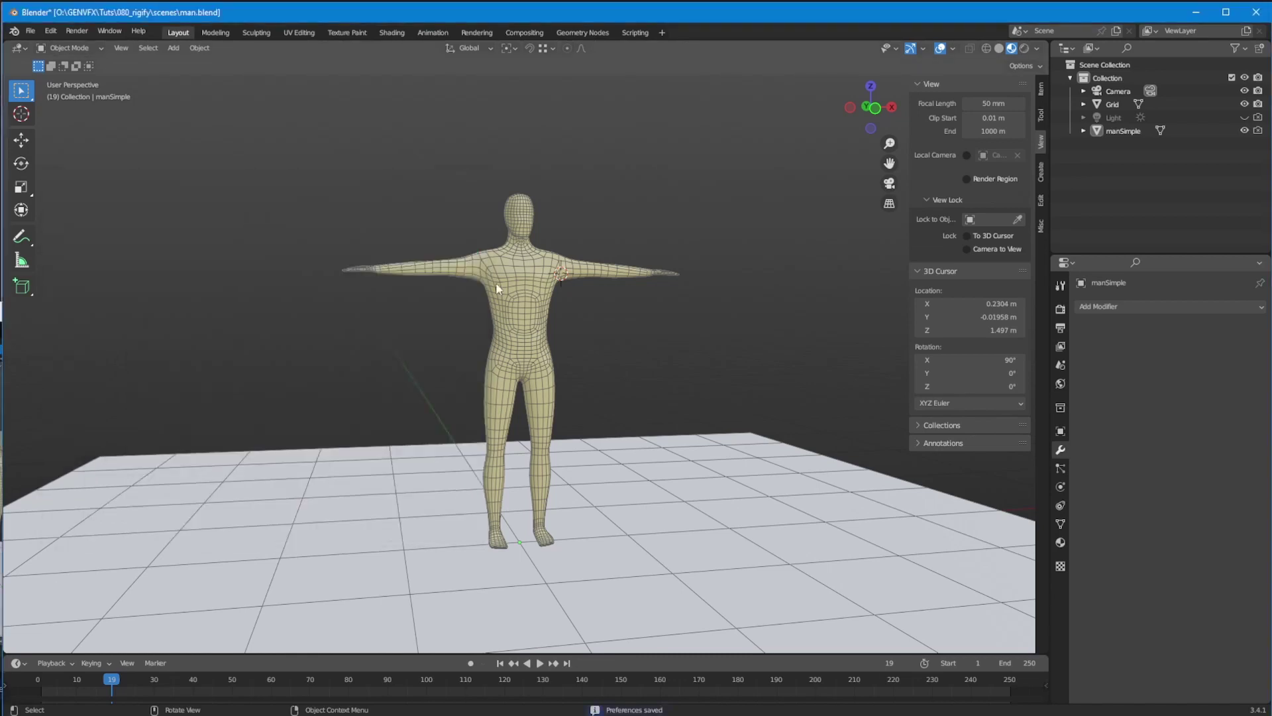
Try adding a Basic Human (Meta-Rig) armature at the 3D cursor's current location, and undo the addition.
middle_drag(340, 264, 267, 218)
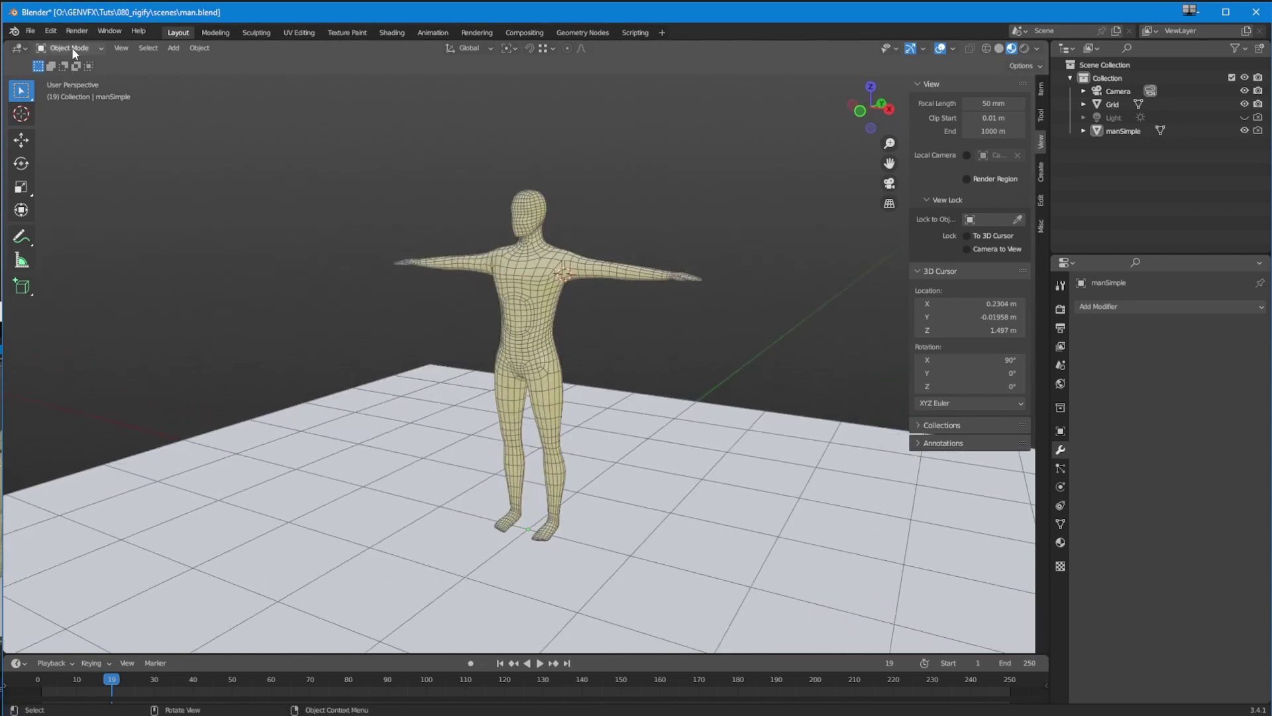
click(172, 48)
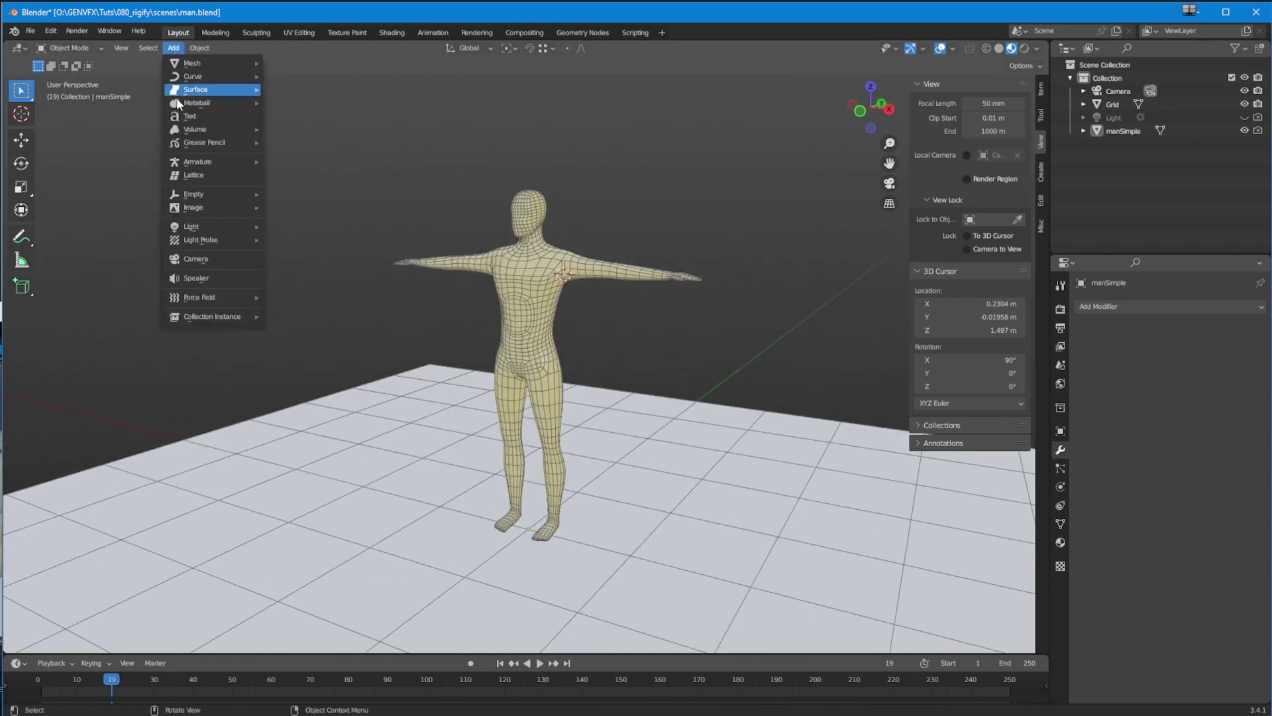
mouse_move(181, 163)
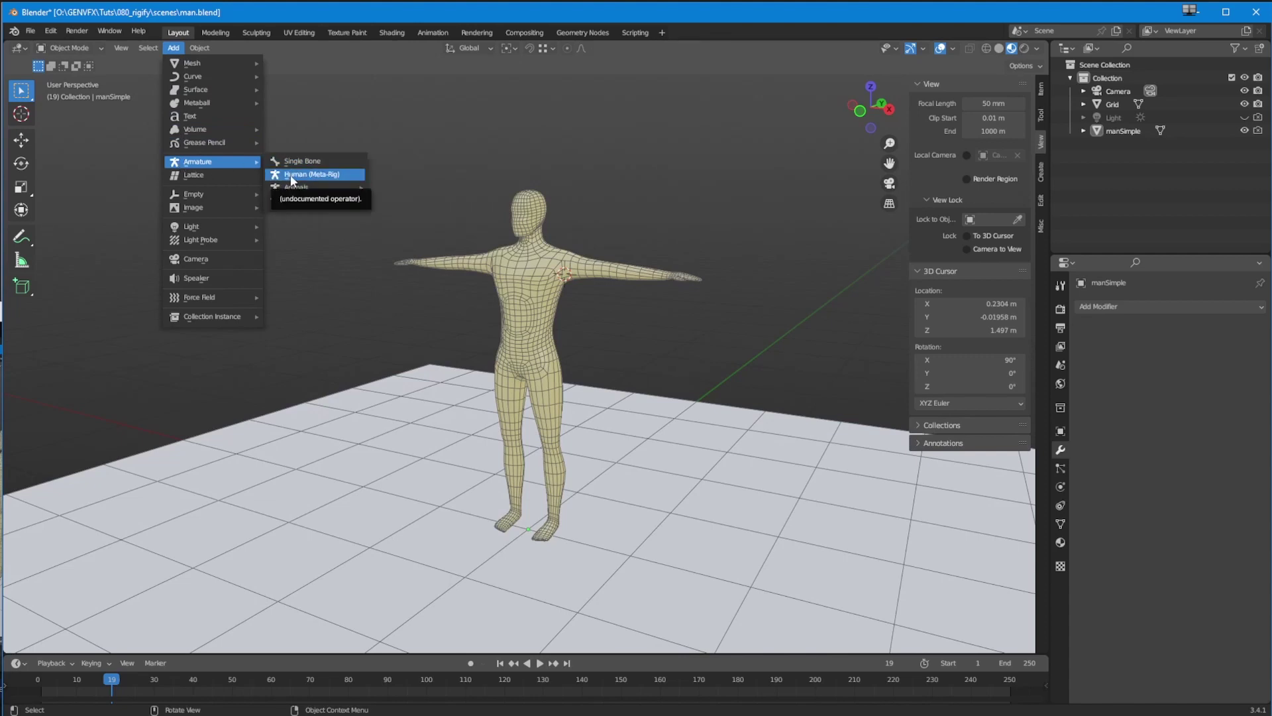
mouse_move(291, 191)
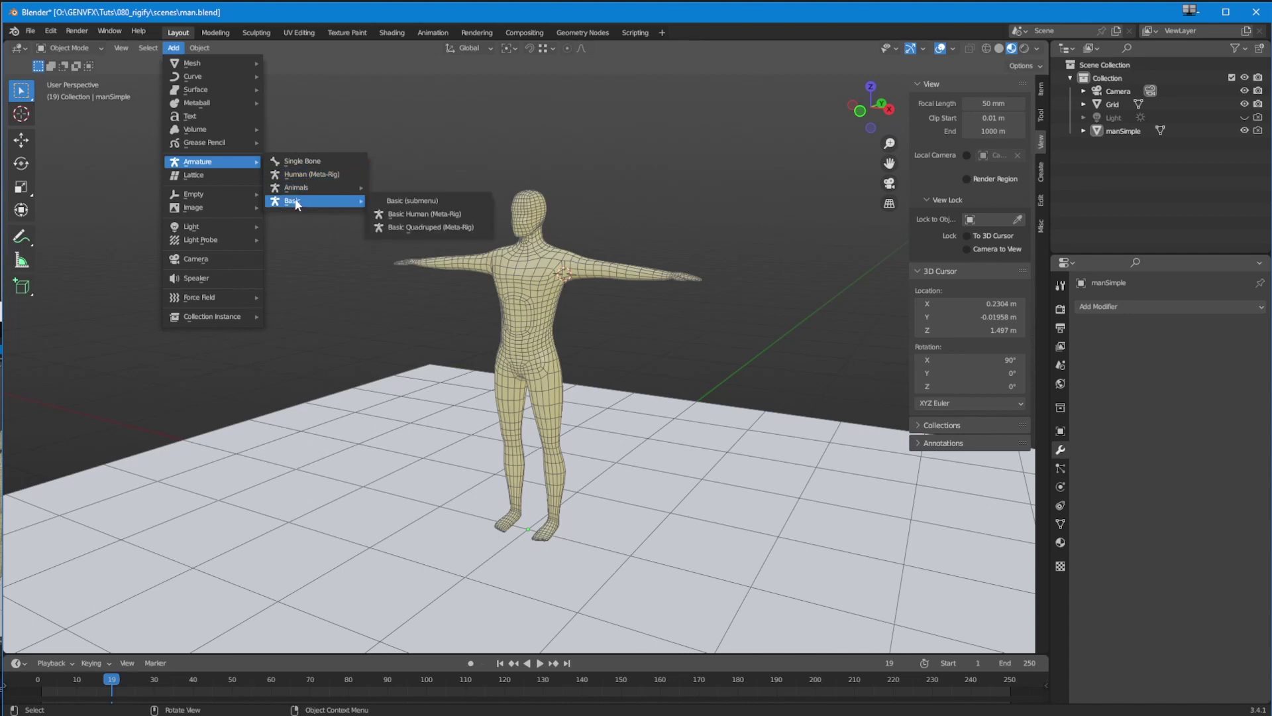
click(394, 213)
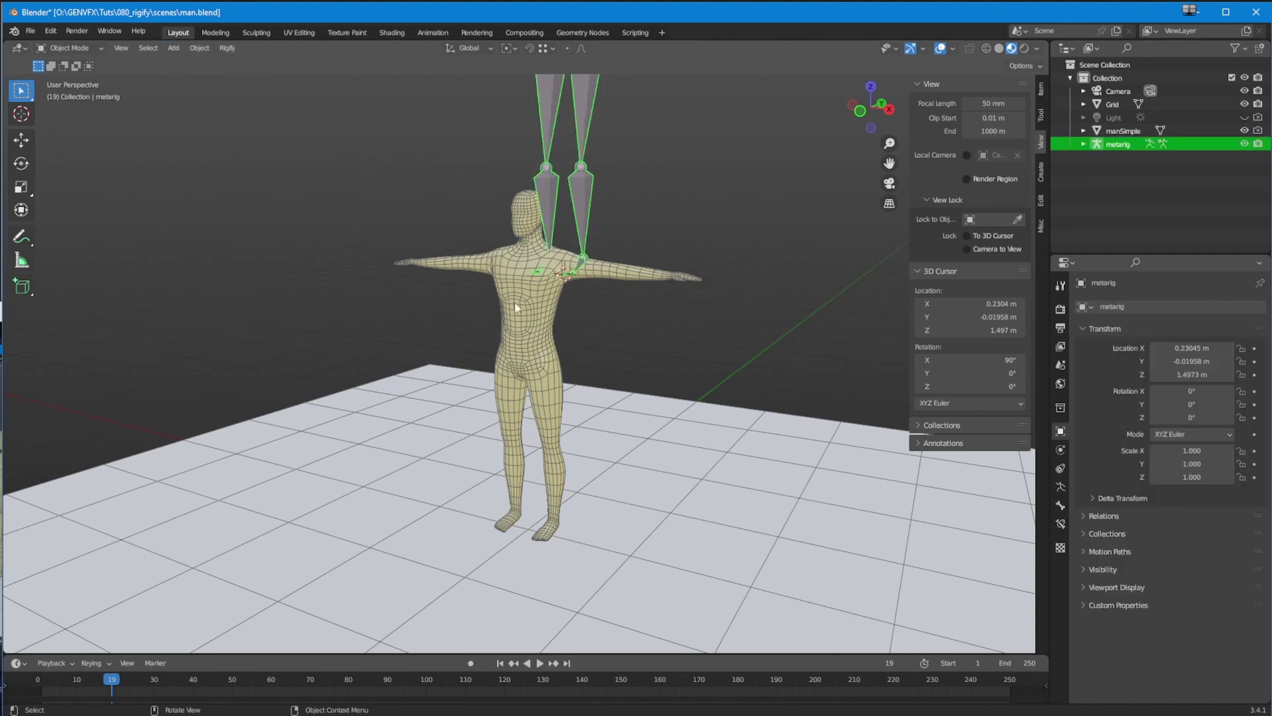
middle_drag(473, 355, 482, 437)
key(ctrl+z)
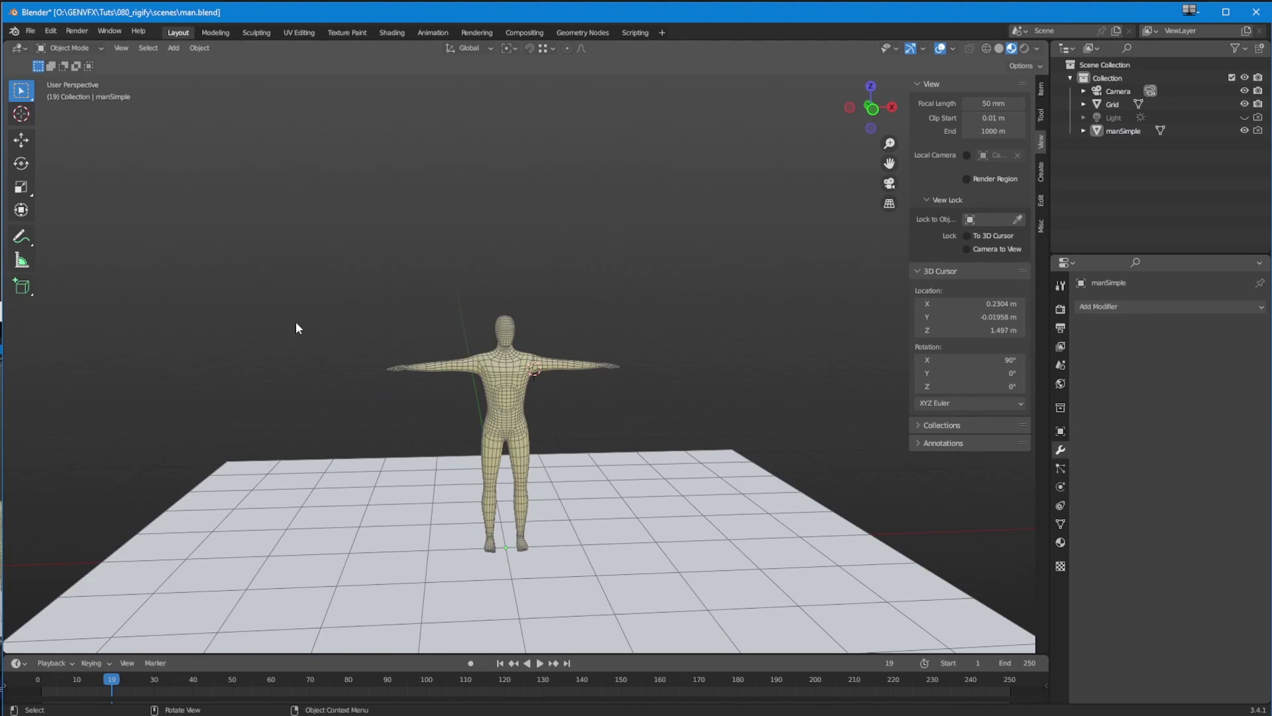
Snap the 3D cursor to the world origin between the character's feet.
key(shift+s)
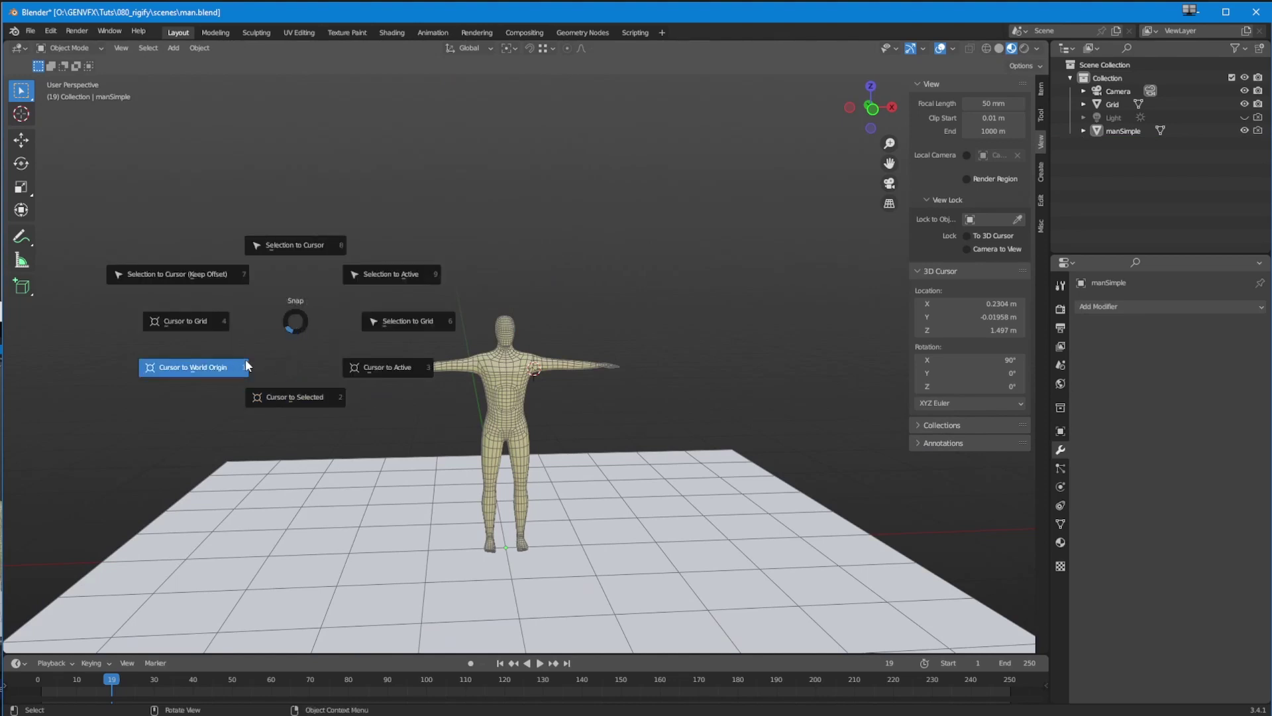
click(225, 368)
middle_drag(232, 368, 418, 457)
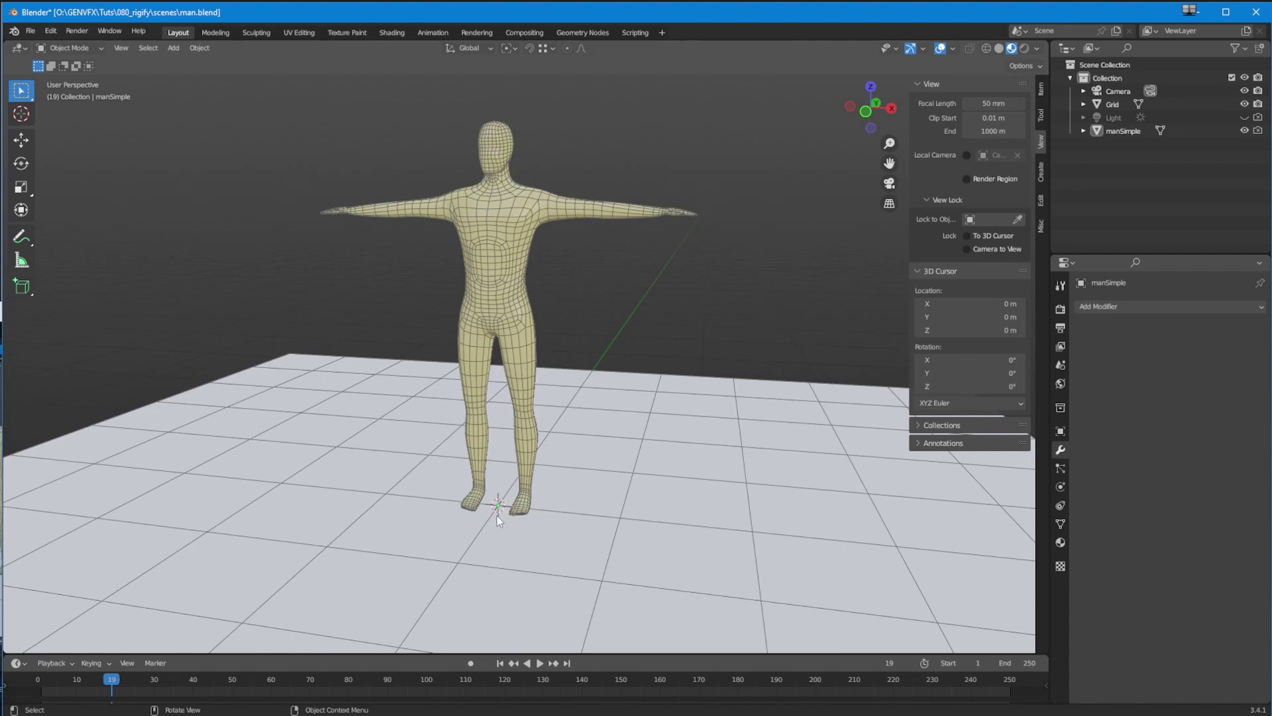
middle_drag(455, 419, 486, 405)
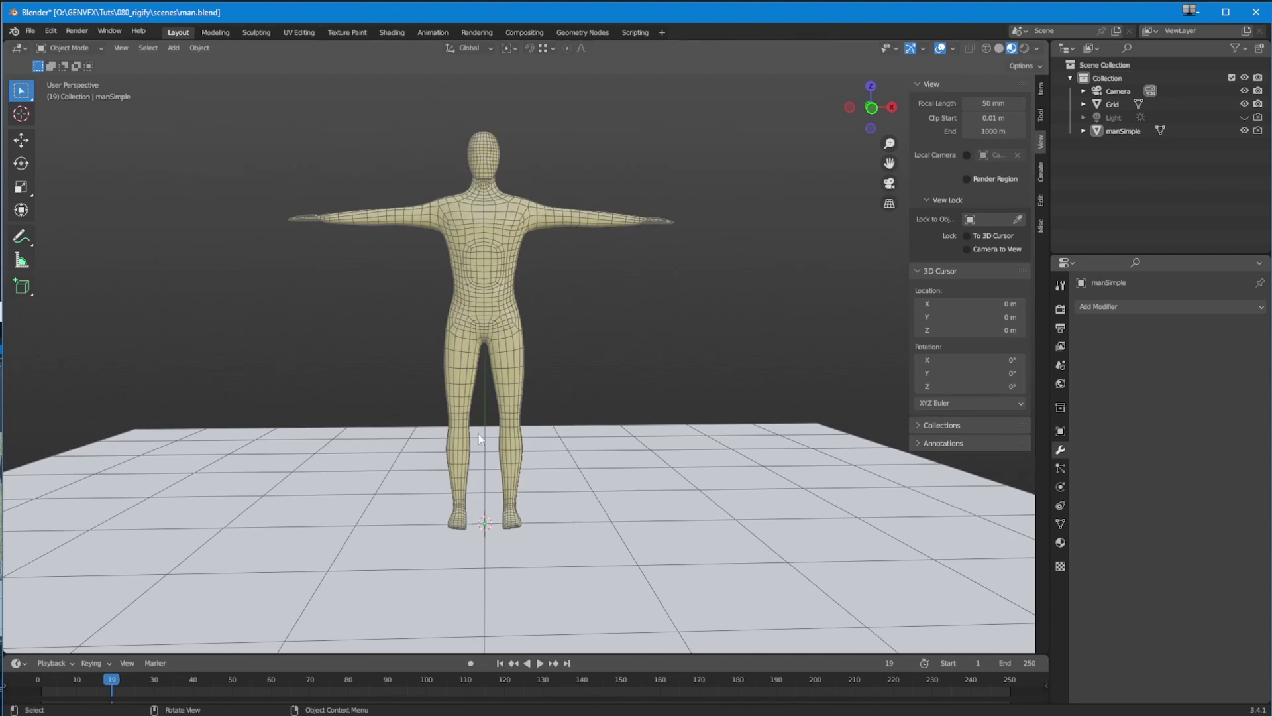
mouse_move(489, 532)
middle_down()
mouse_move(482, 548)
mouse_move(485, 516)
middle_up()
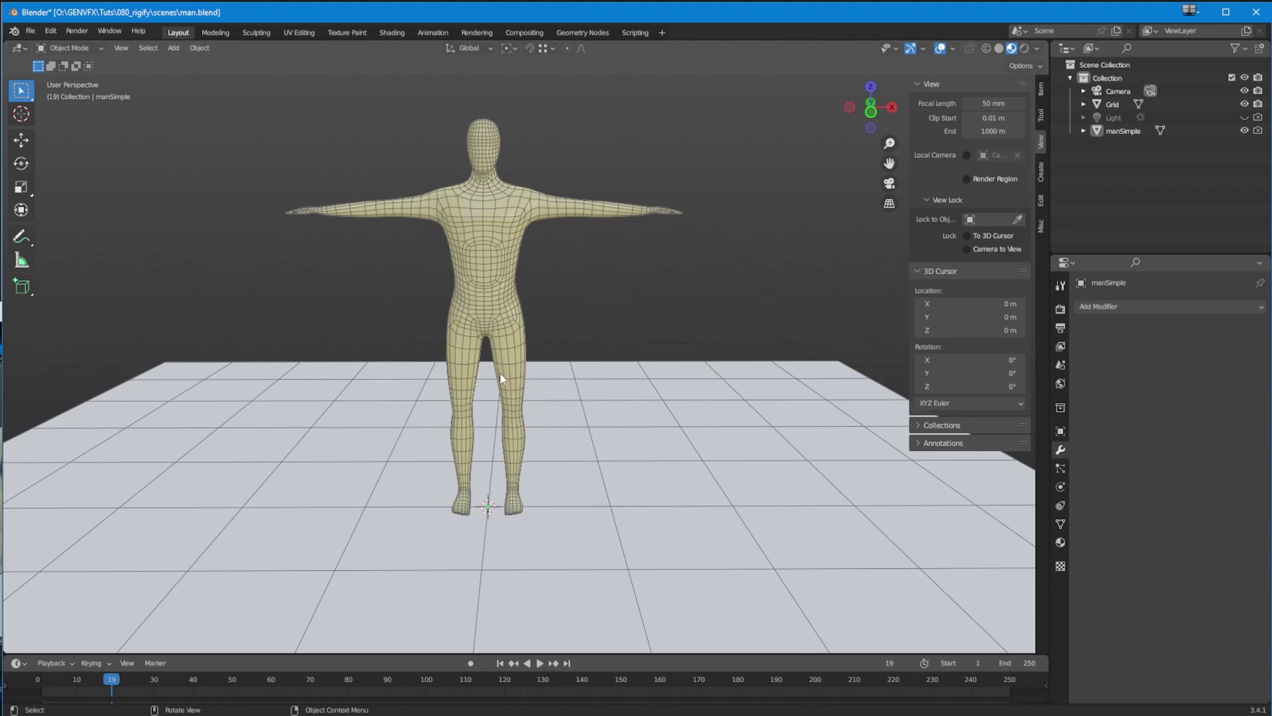
middle_drag(501, 475, 437, 445)
ctrl+middle_drag(437, 445, 472, 464)
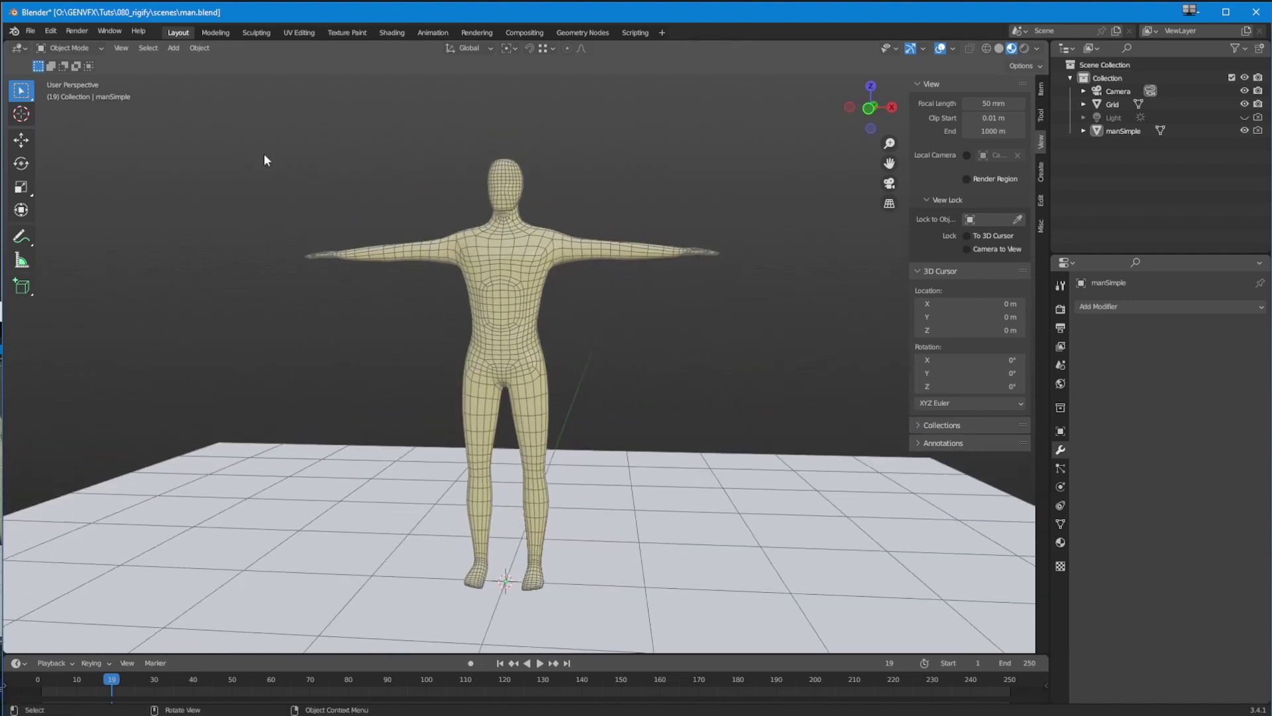
Add a Basic Human (Meta-Rig) armature at the world origin.
click(172, 48)
mouse_move(212, 162)
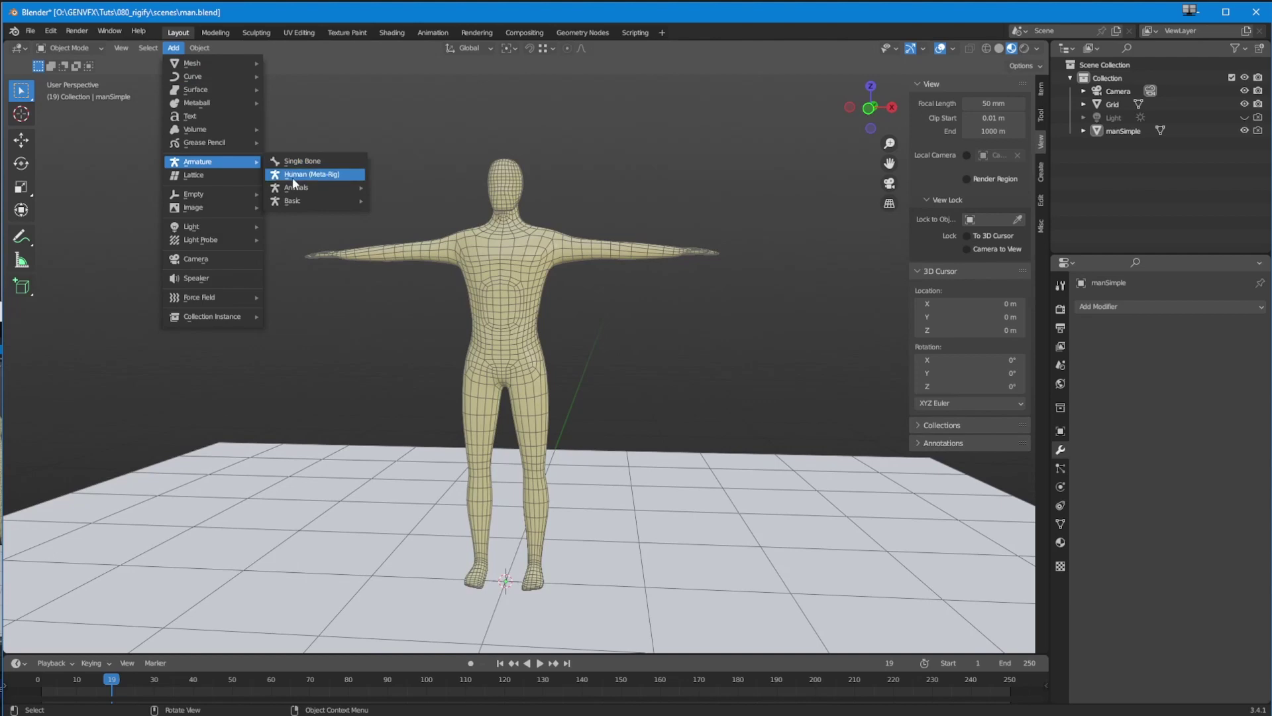
mouse_move(291, 200)
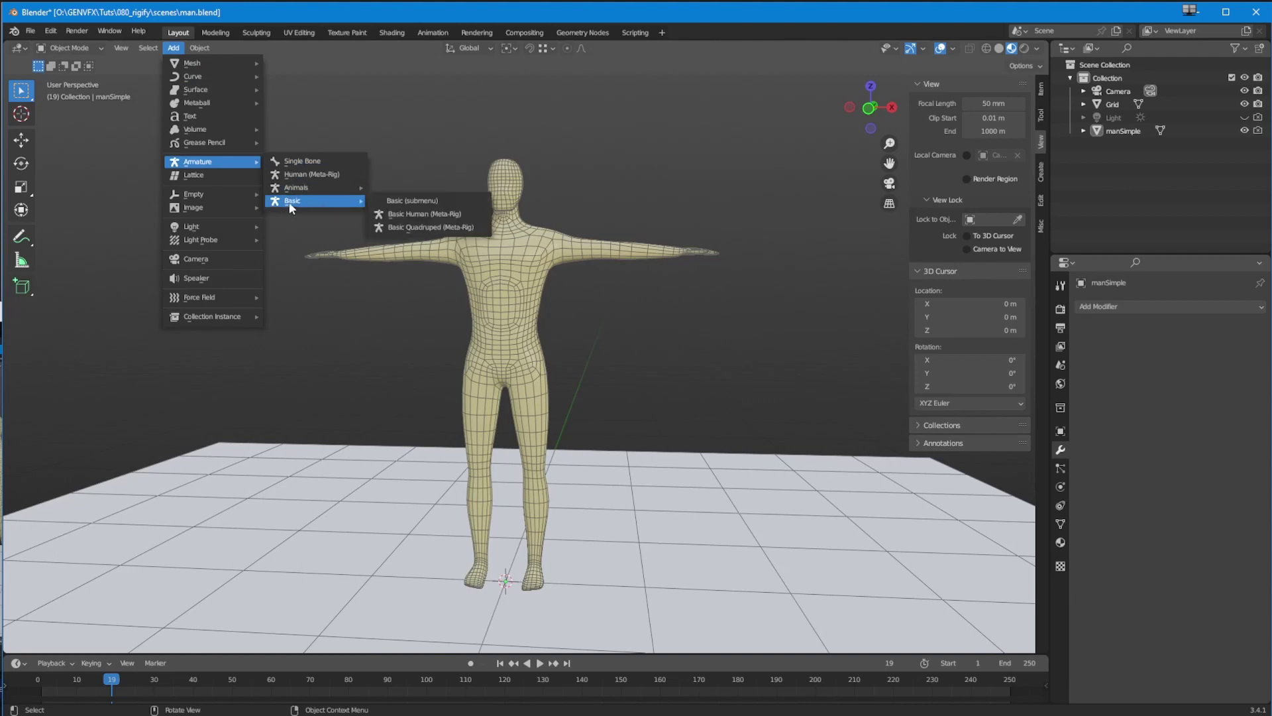
click(381, 215)
middle_drag(473, 505, 513, 427)
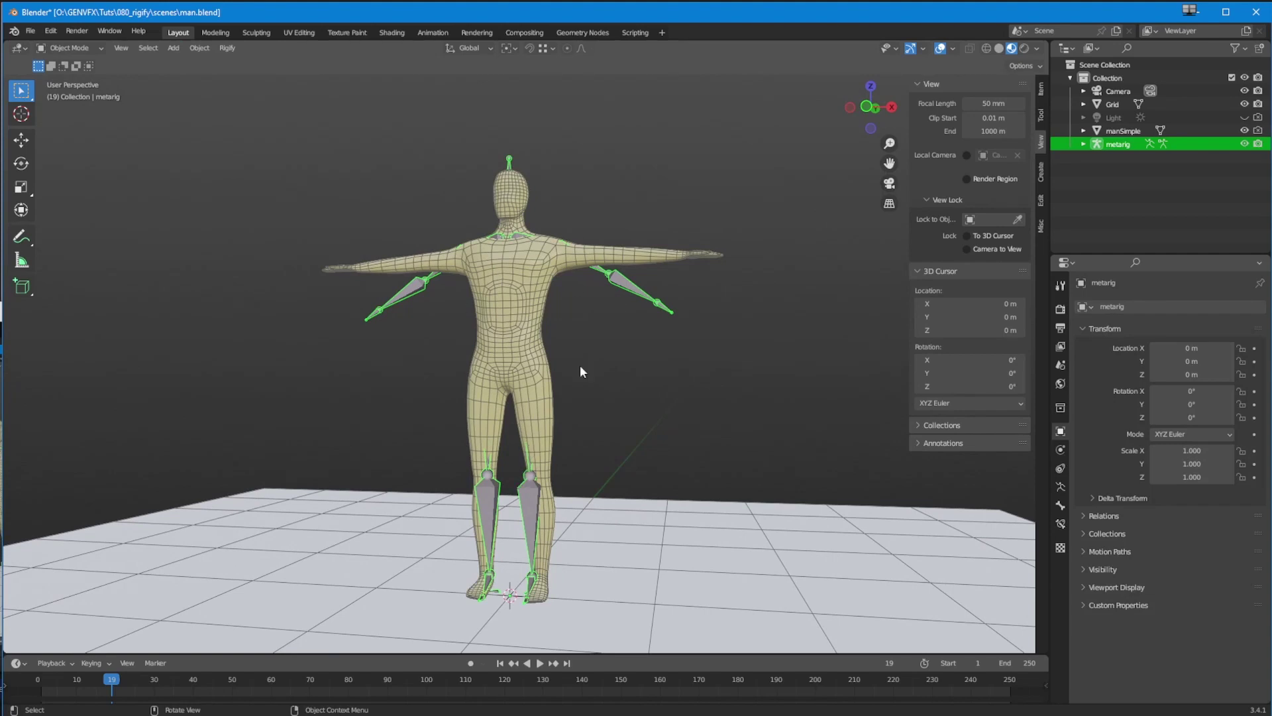
Set the meta-rig's viewport display to In Front so its bones draw over the body mesh.
click(1081, 571)
click(1081, 587)
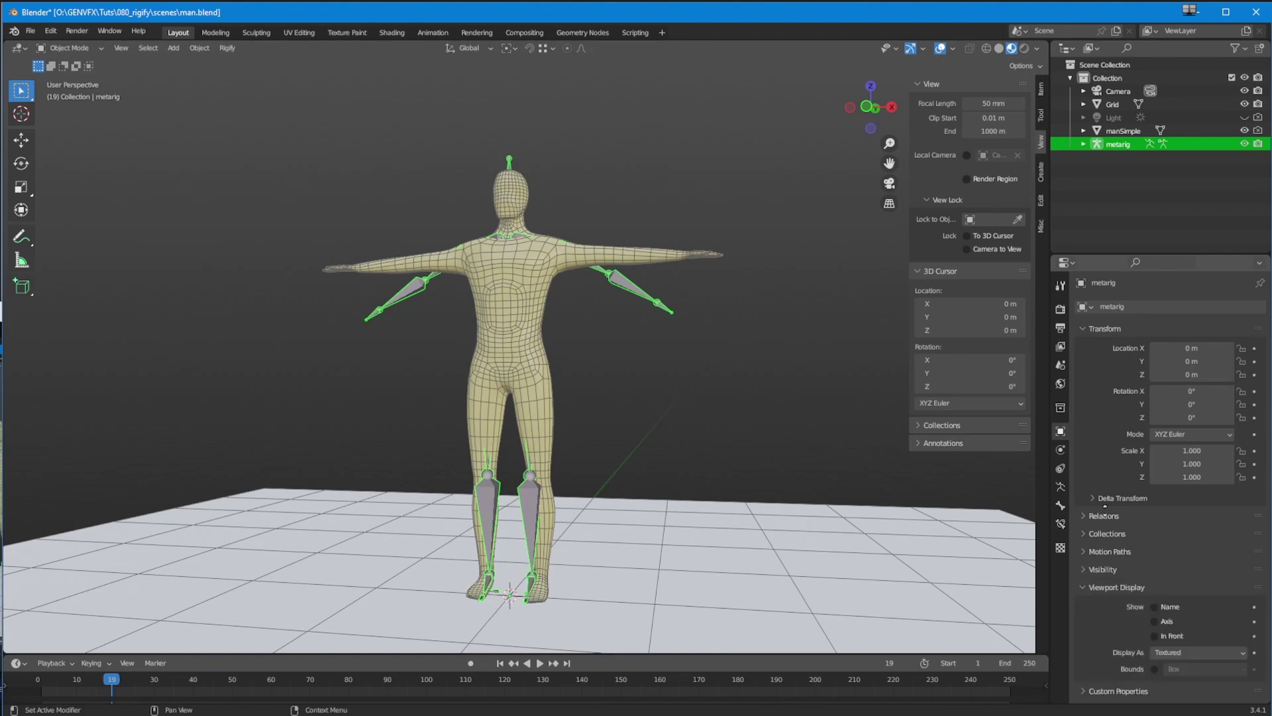
click(1155, 636)
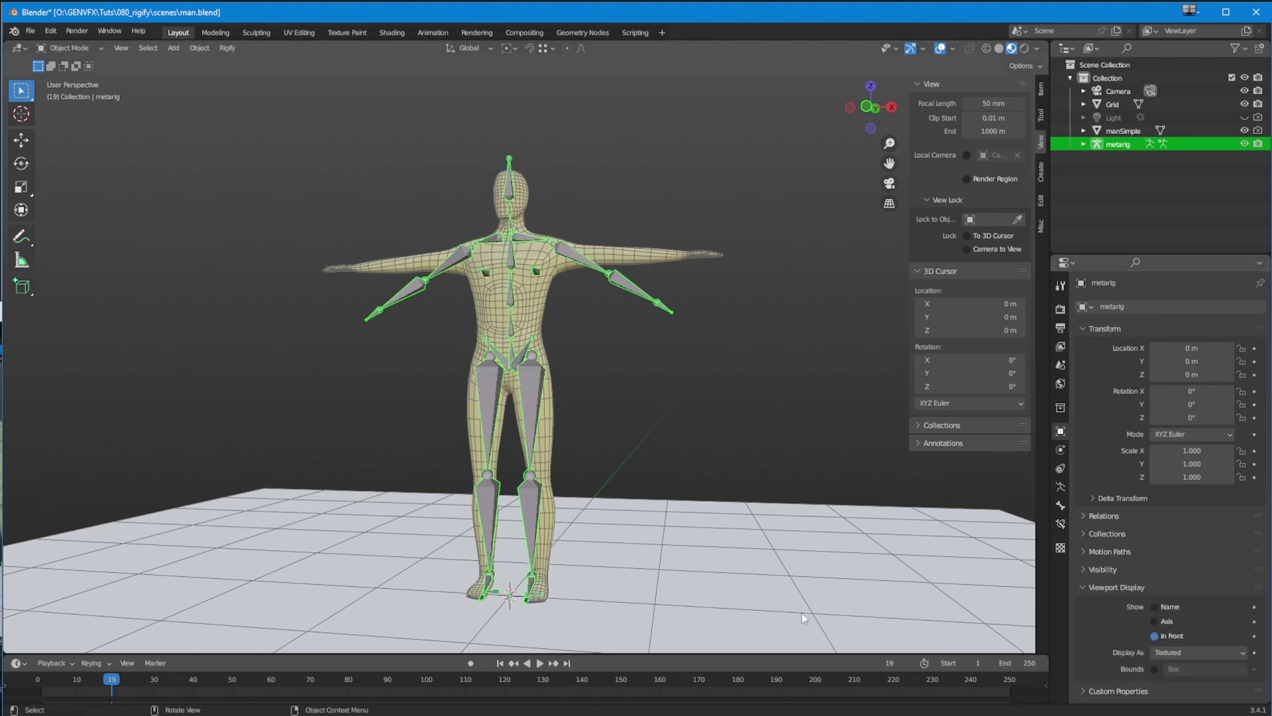
middle_drag(543, 322, 332, 400)
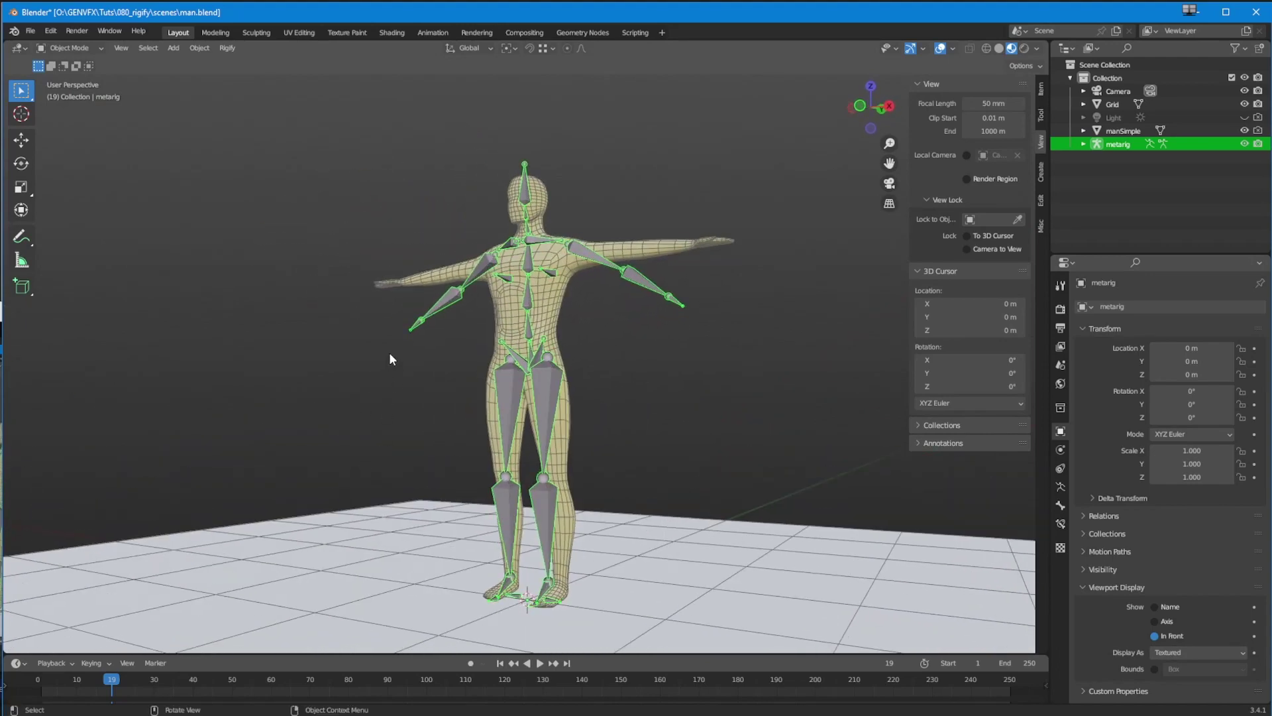
Switch the meta-rig to Edit Mode, framing the torso and arm bones.
key(Tab)
middle_drag(388, 356, 583, 322)
scroll(571, 344, up, 4)
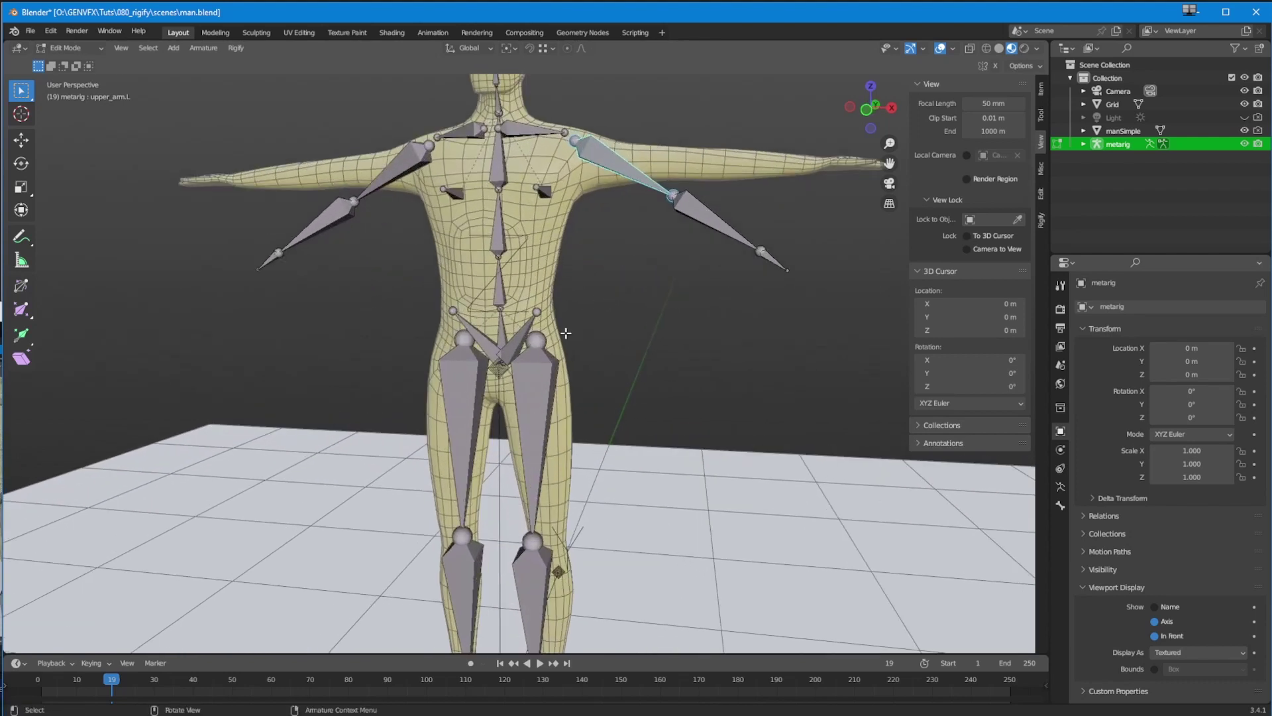
middle_drag(538, 401, 566, 391)
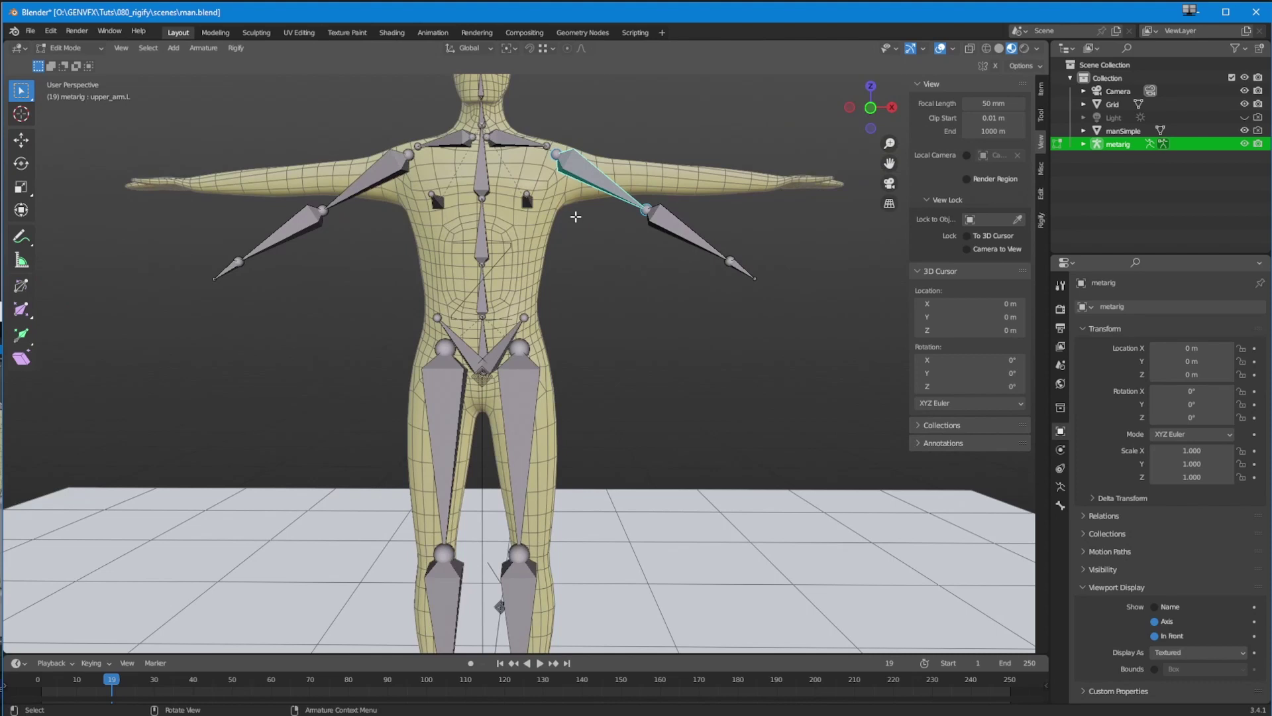
Check how the joints and bones of both arms can be selected individually, from shoulders to forearms.
click(554, 155)
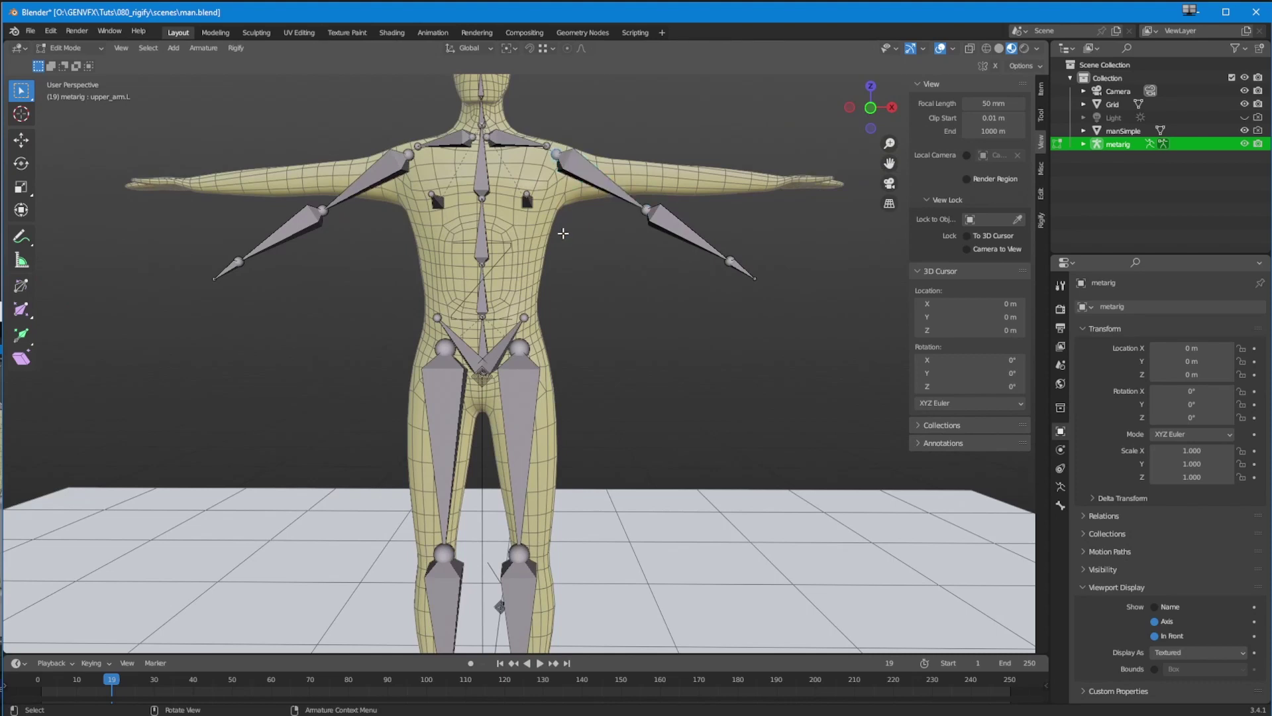
click(590, 177)
click(648, 212)
click(665, 226)
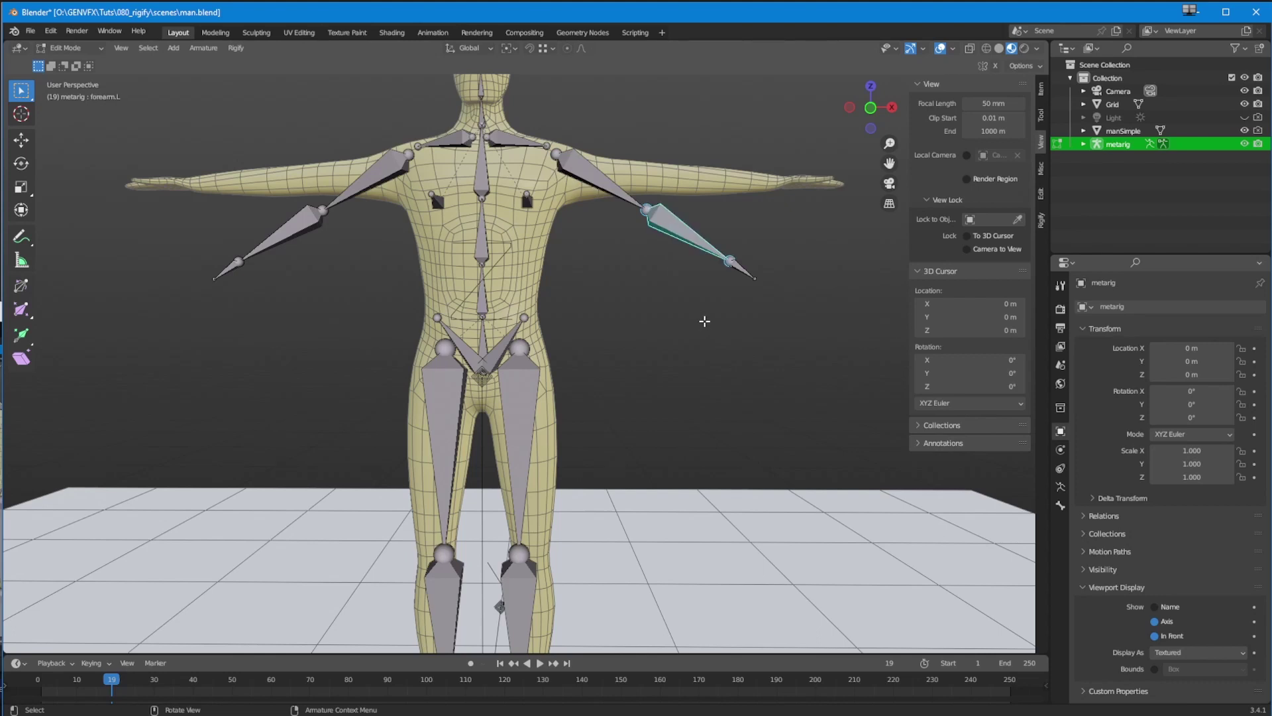
click(407, 155)
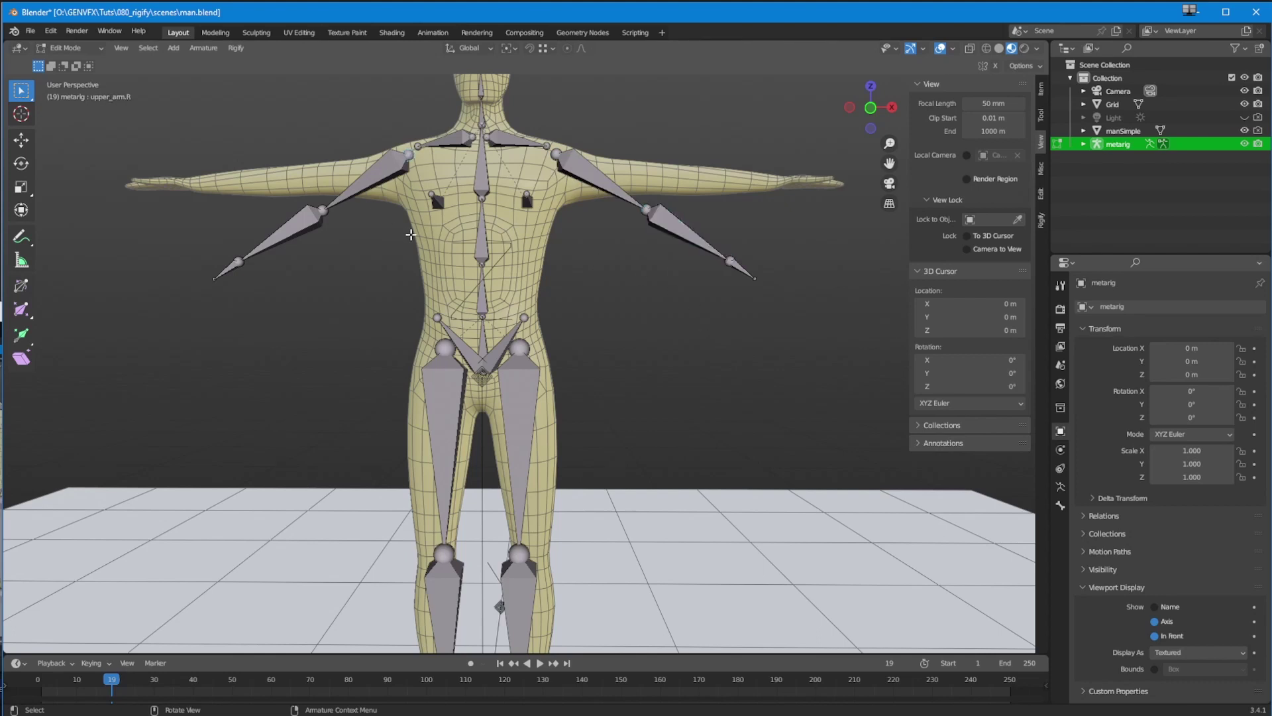
click(373, 179)
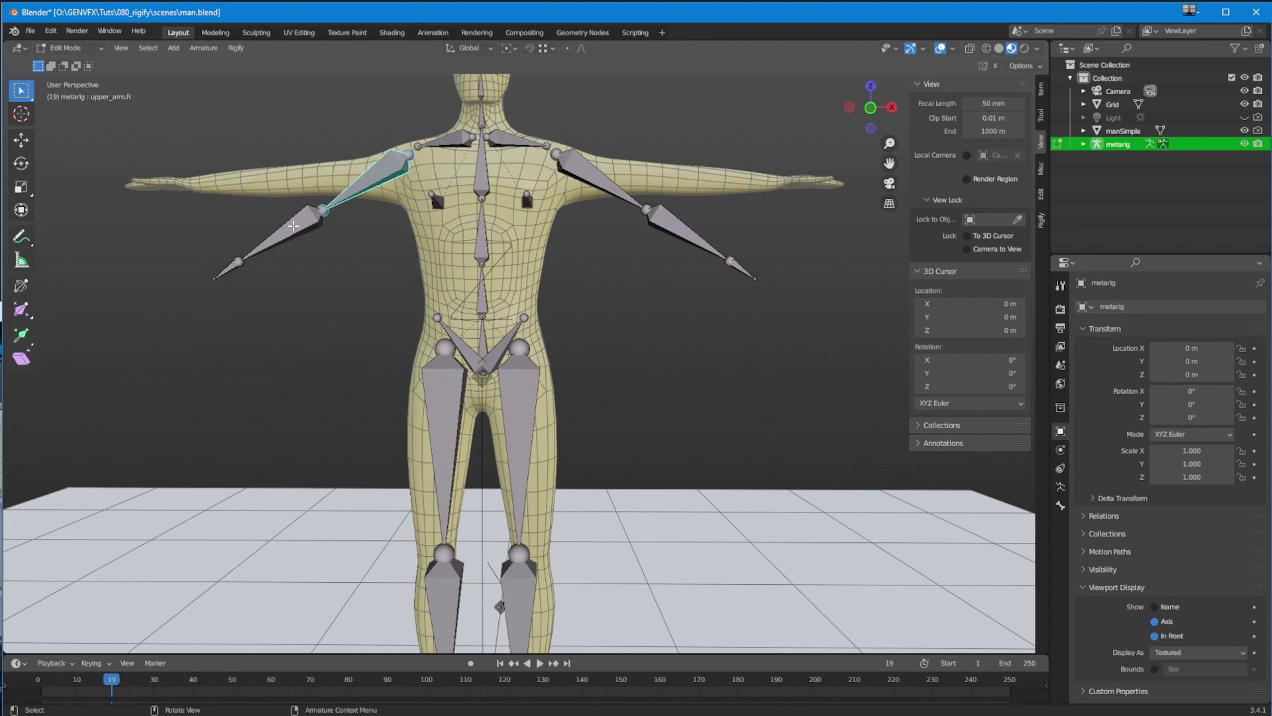
click(293, 226)
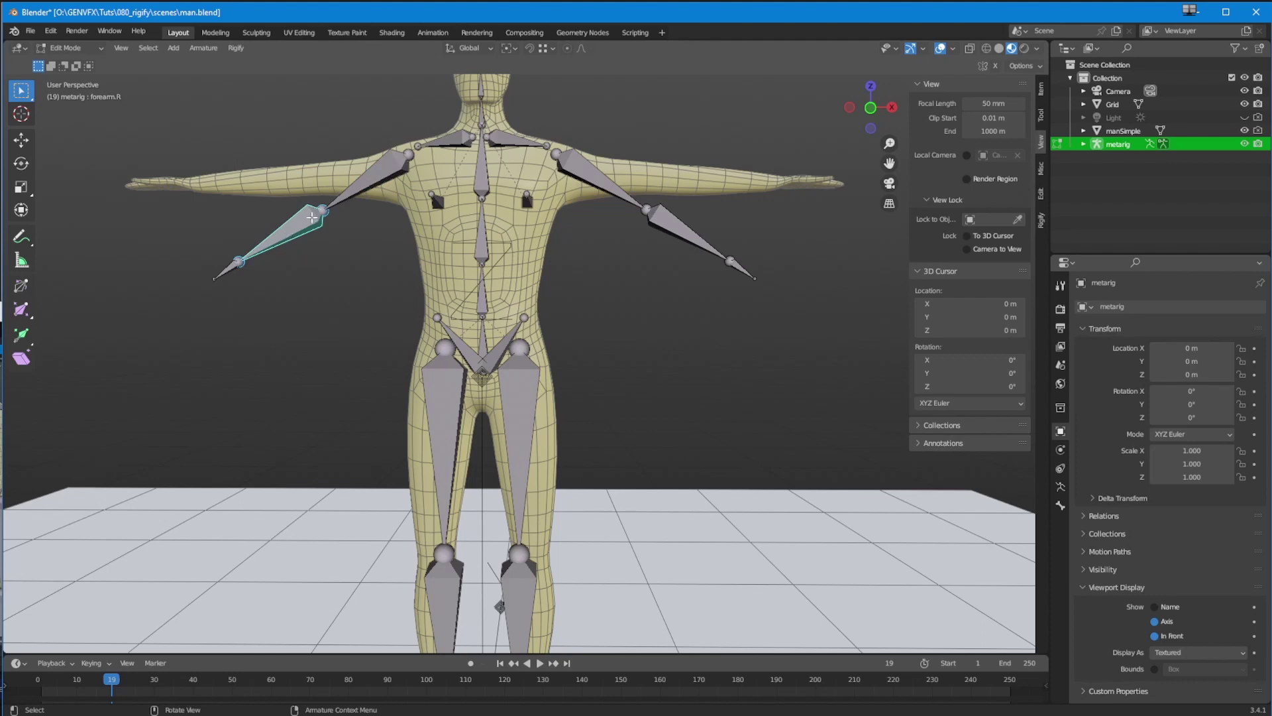
Try moving the character's right elbow joint down by about 0.027 m with the Move tool, and undo the move.
click(323, 210)
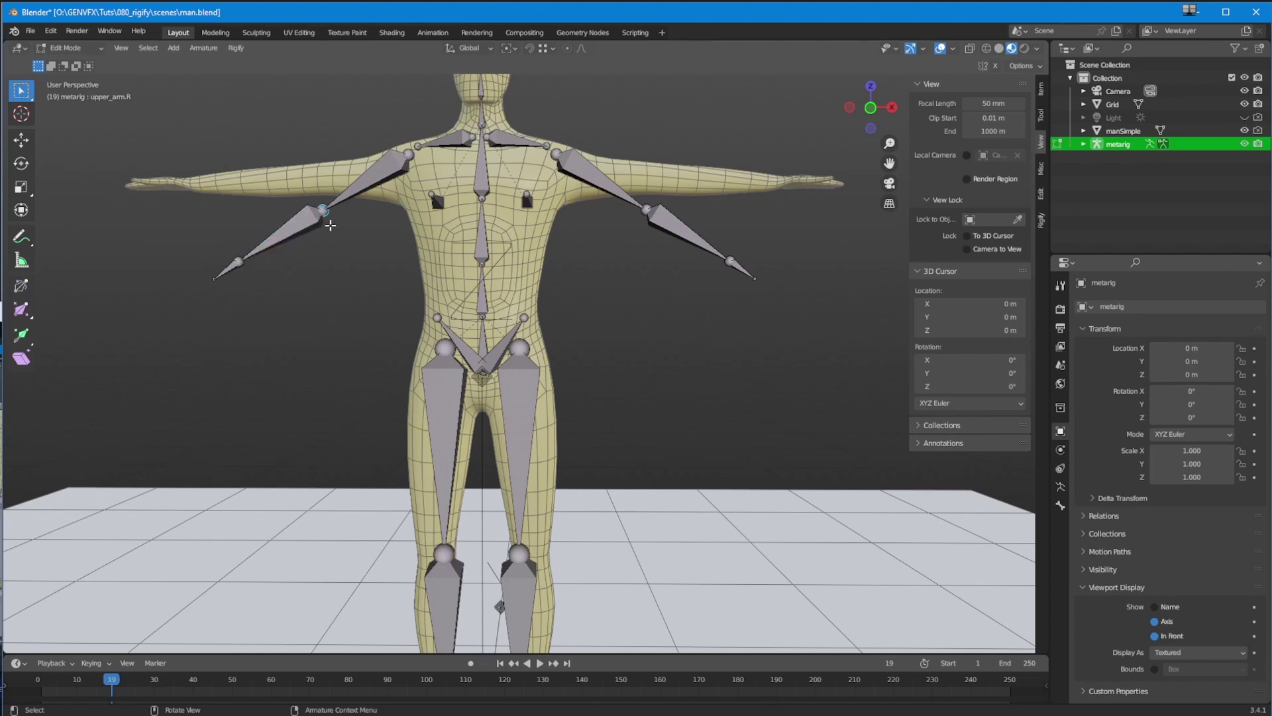
click(21, 139)
drag(331, 216, 335, 233)
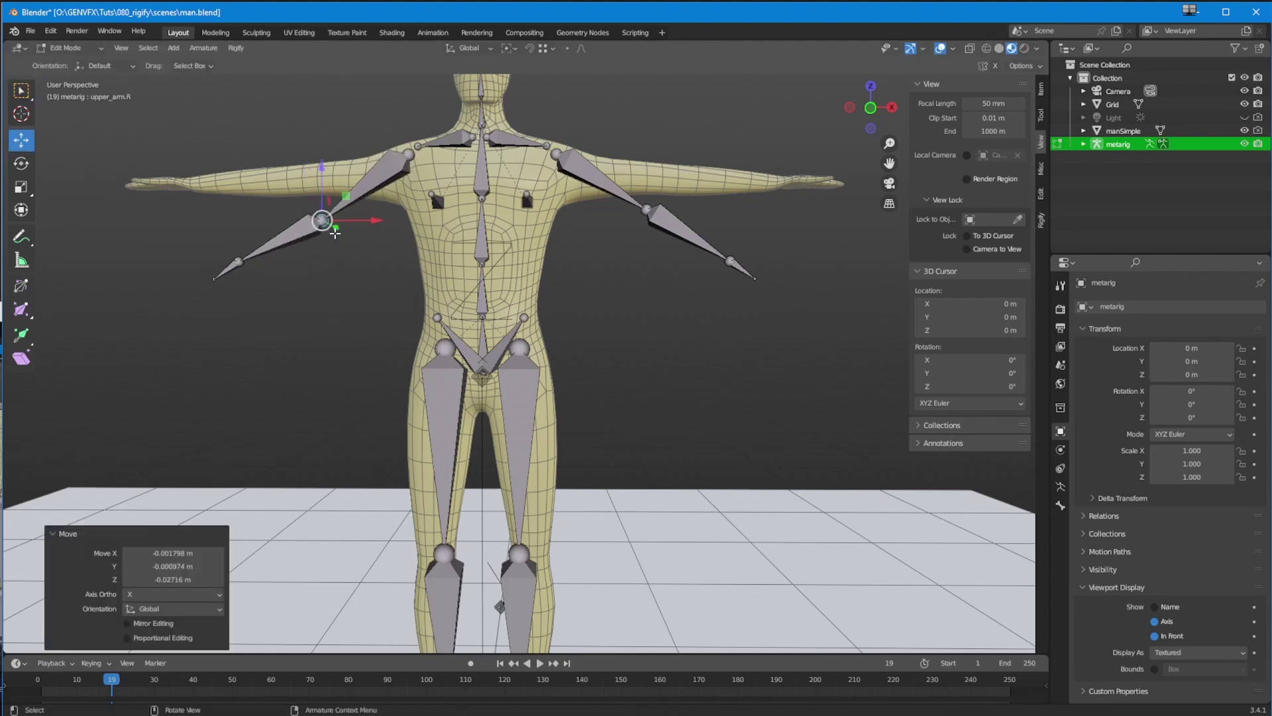
key(ctrl+z)
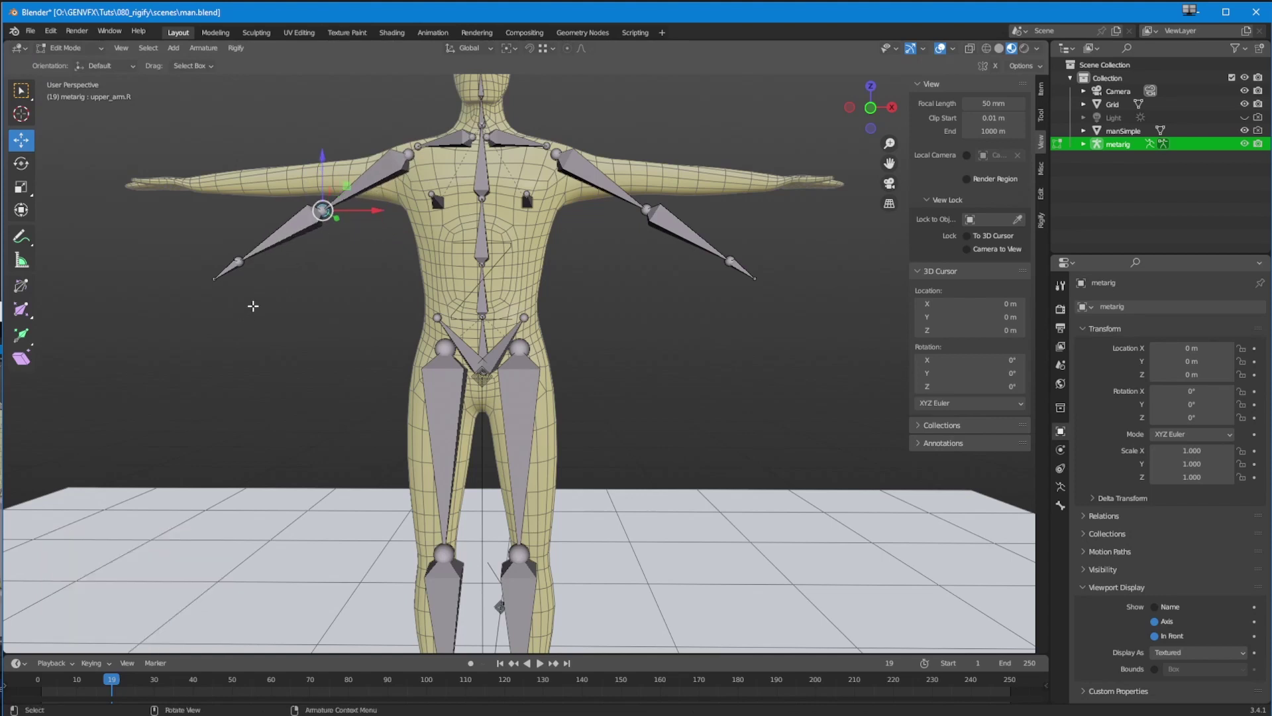
Examine the neck, shoulder and chest bones from several angles, ending in the front orthographic view.
middle_drag(437, 200, 371, 345)
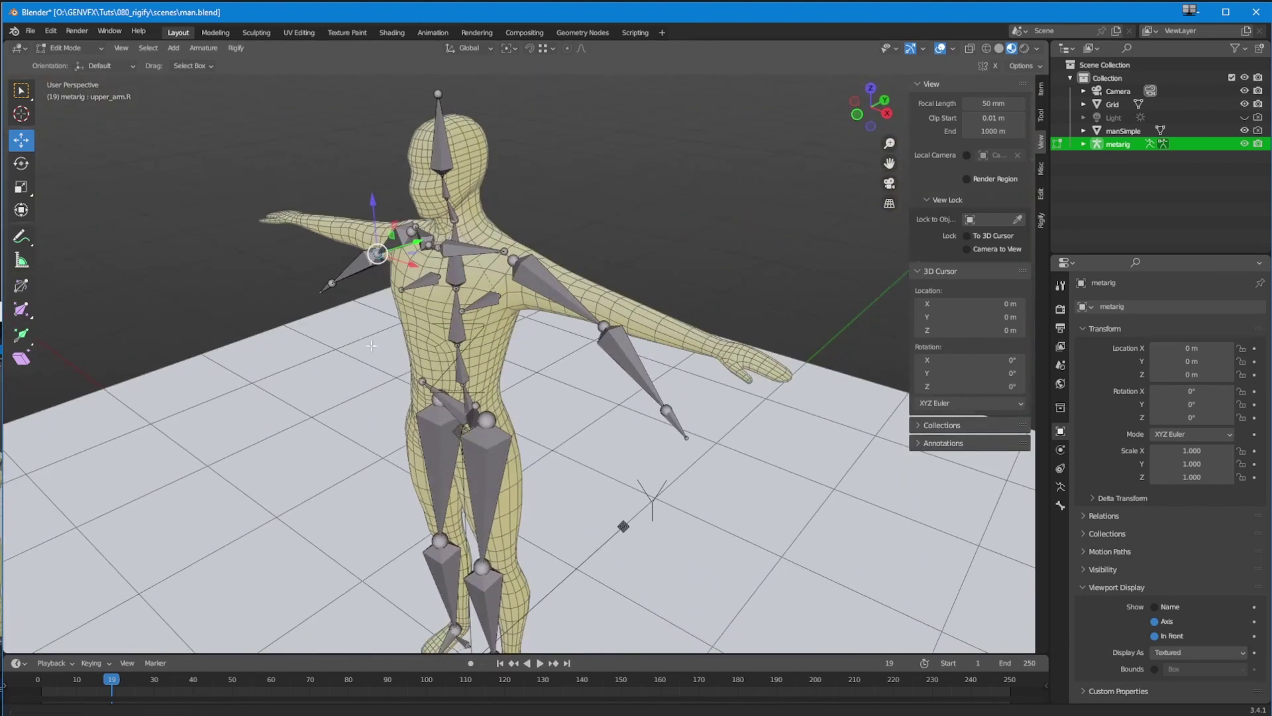
scroll(371, 346, up, 5)
shift+middle_drag(352, 172, 428, 284)
scroll(438, 371, up, 5)
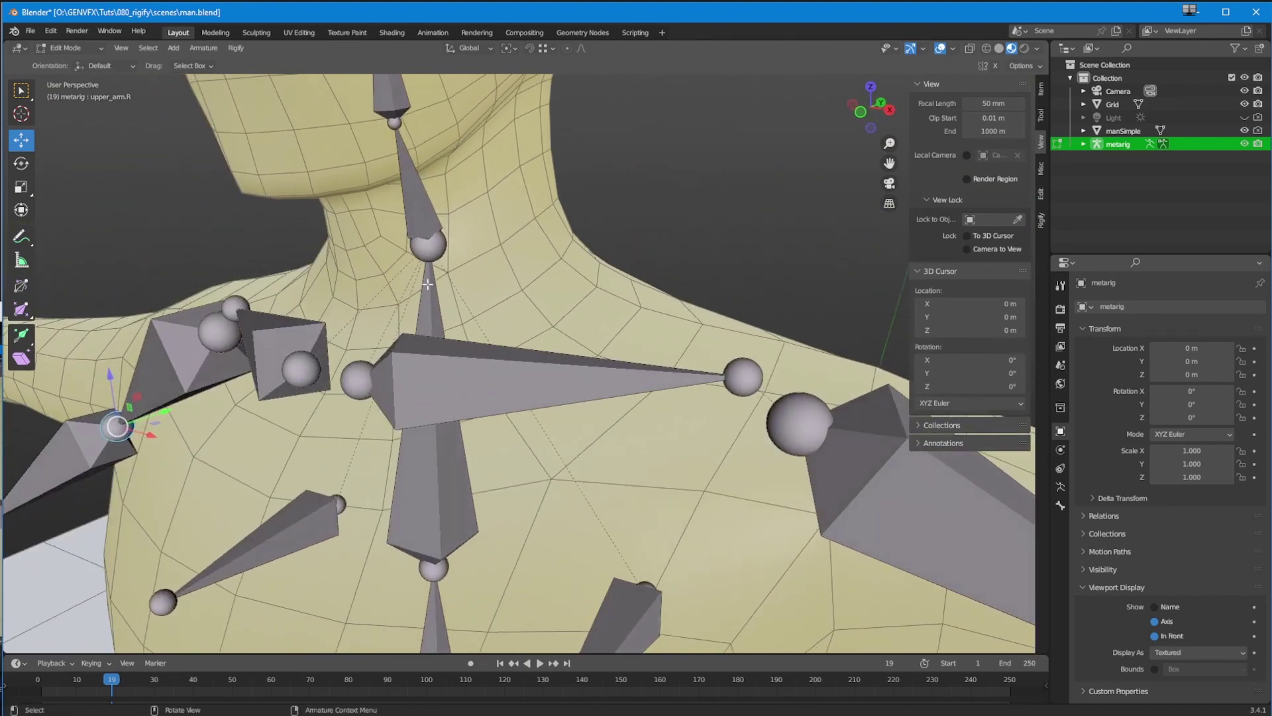
middle_drag(398, 338, 432, 326)
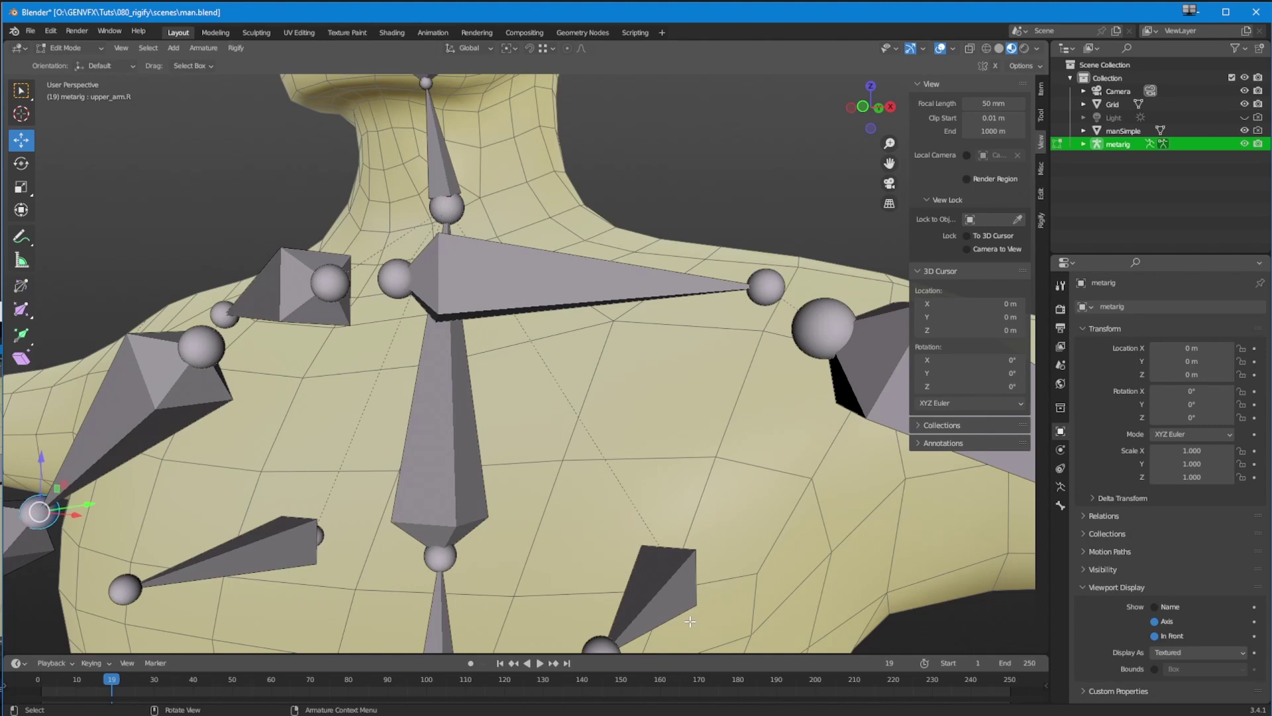
middle_drag(576, 440, 398, 268)
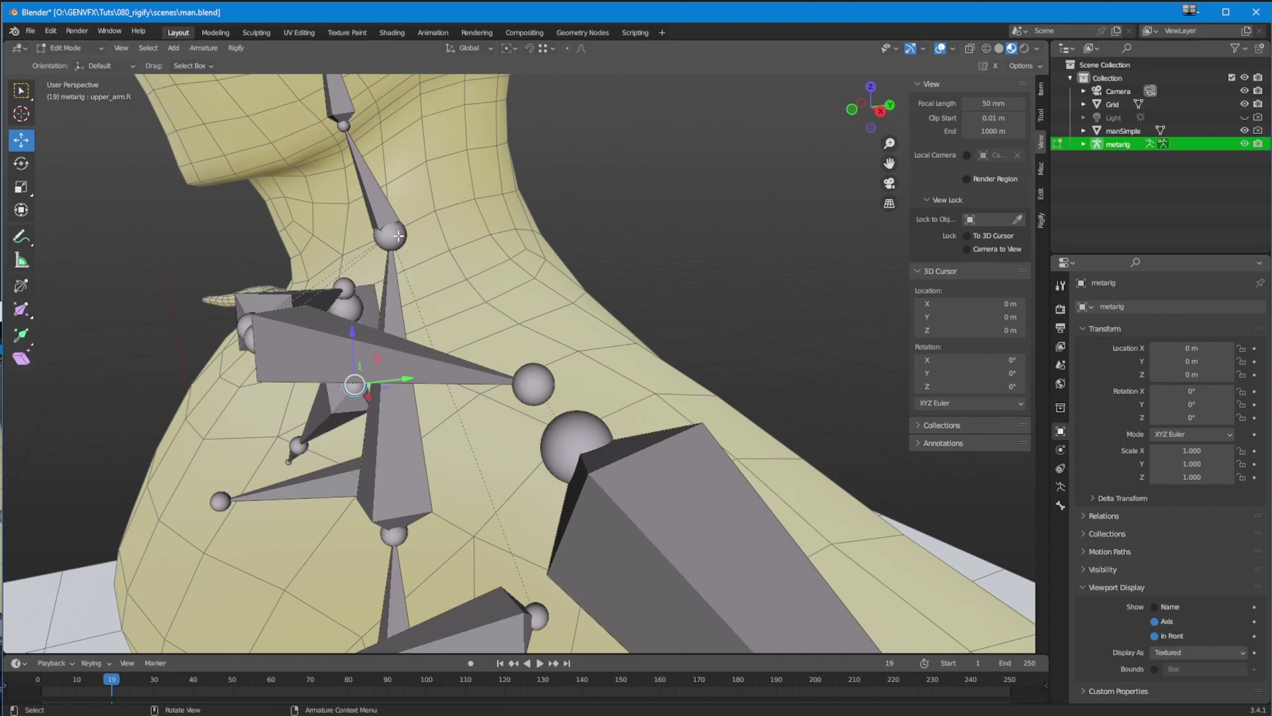
ctrl+middle_drag(370, 288, 322, 410)
middle_drag(322, 411, 431, 355)
middle_drag(422, 405, 433, 385)
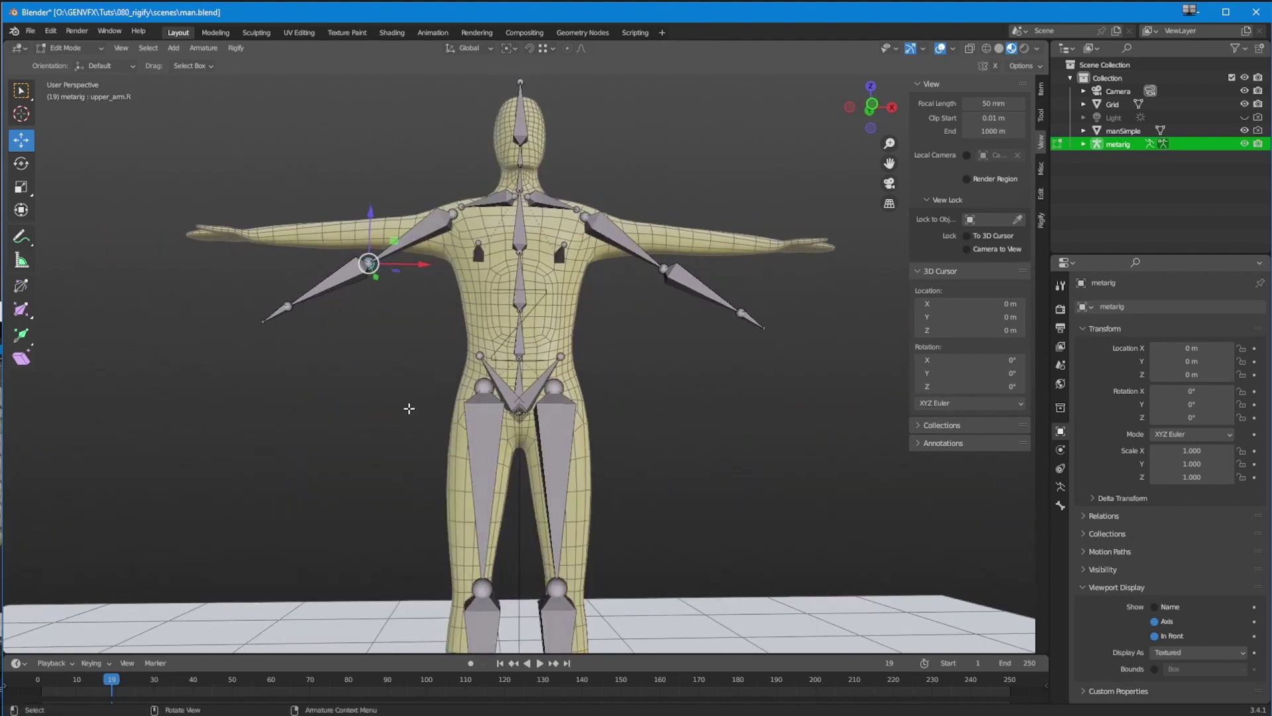
ctrl+middle_drag(440, 379, 493, 346)
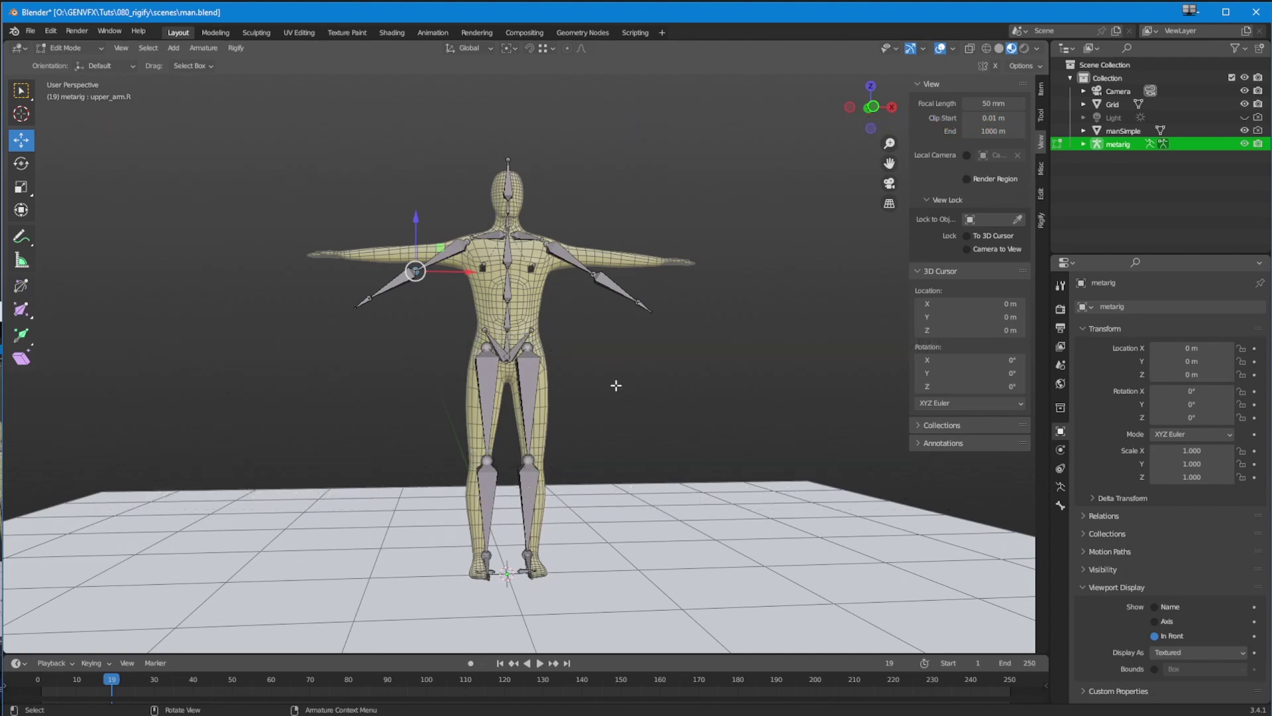
middle_drag(495, 454, 455, 438)
key(KP_1)
Try rotating the character's left upper arm bone by about 2.9° around the Y axis, and undo the rotation.
click(551, 322)
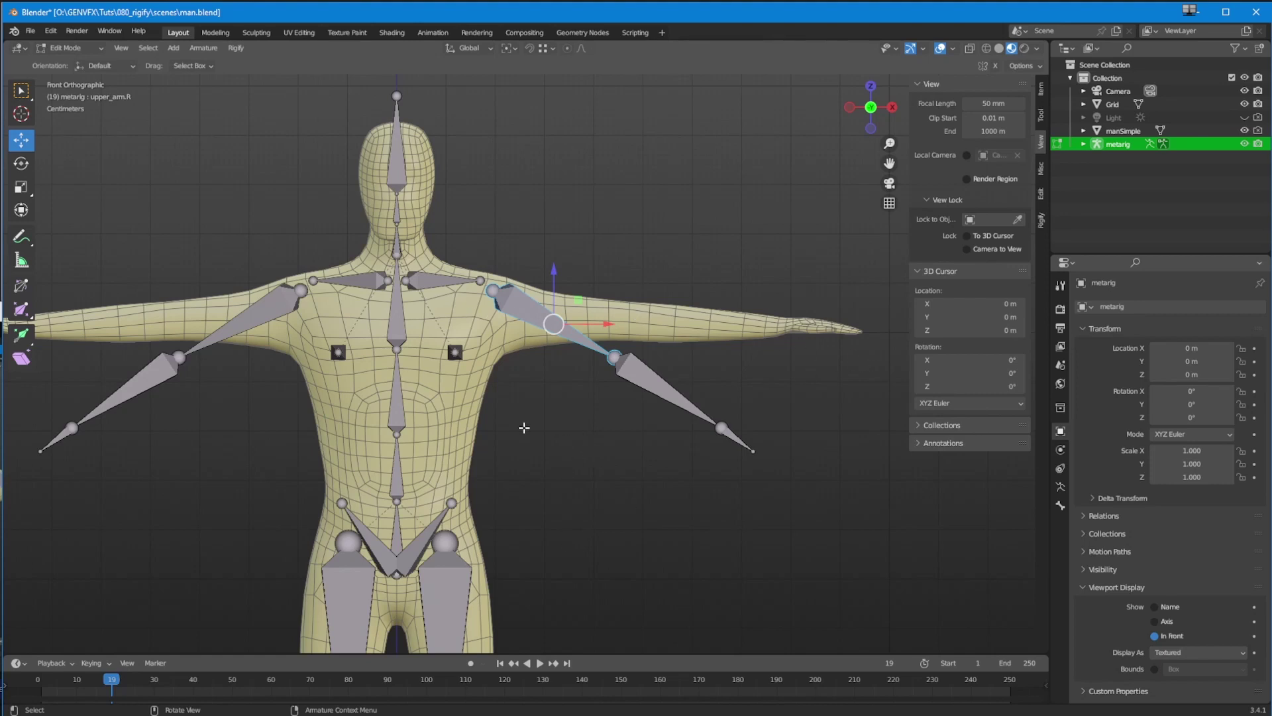
click(20, 163)
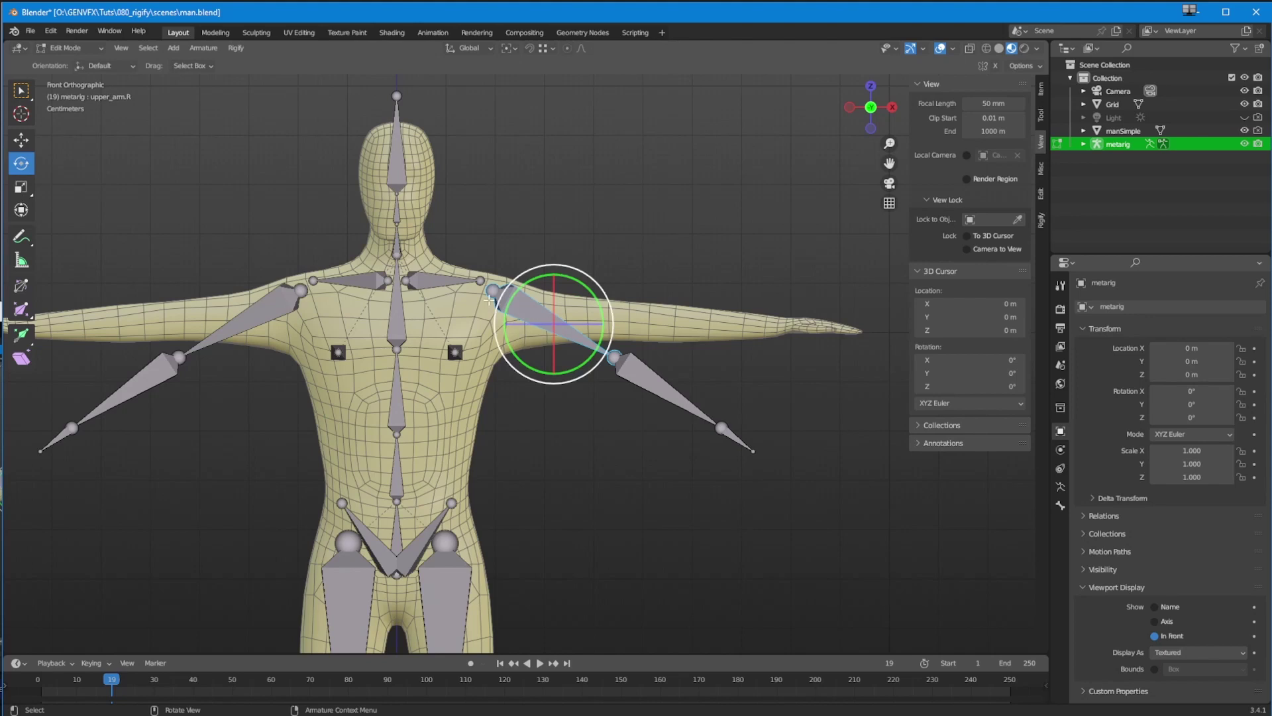
mouse_move(503, 308)
mouse_down()
mouse_move(495, 335)
mouse_move(505, 281)
mouse_move(497, 289)
mouse_up()
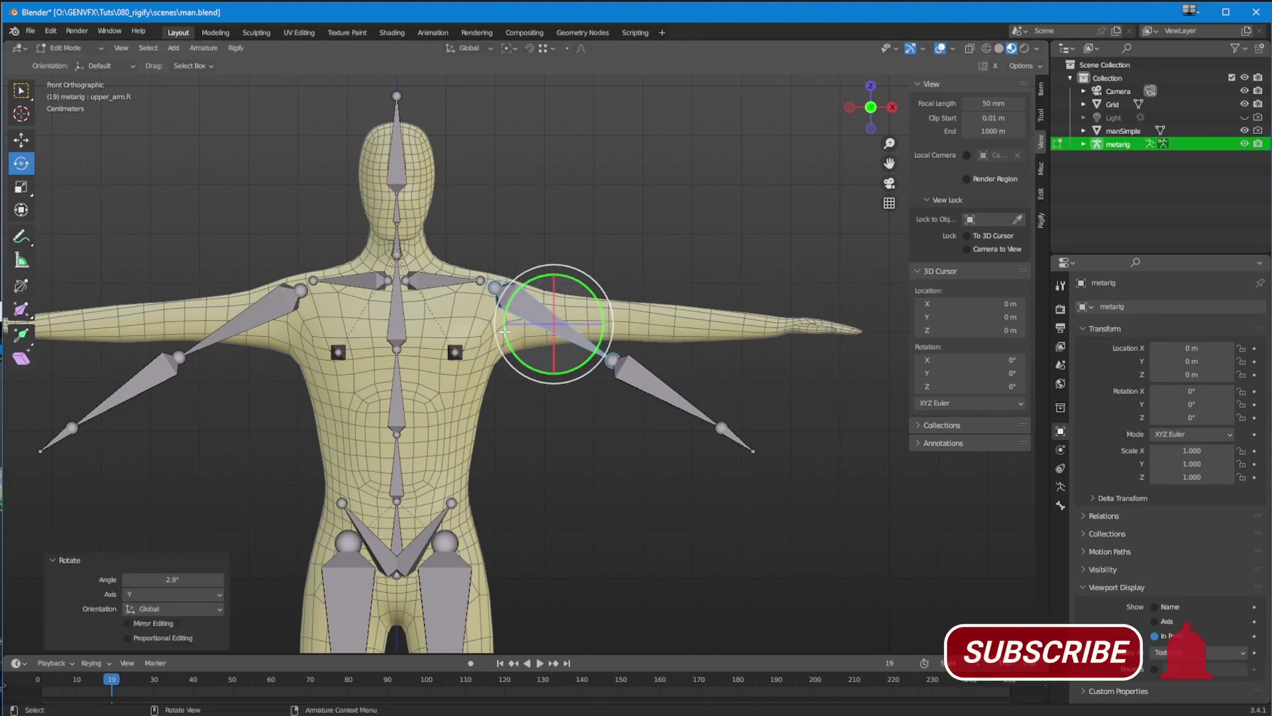
key(ctrl+z)
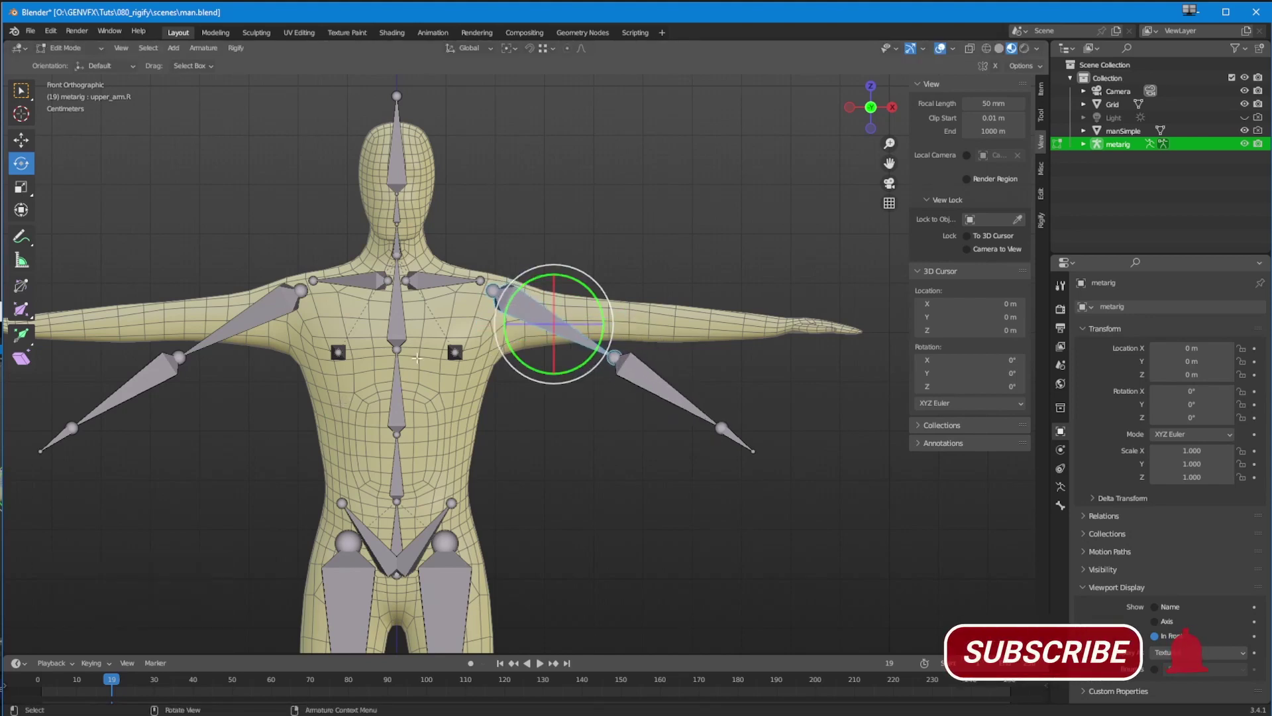
Try rotating the whole left arm bone chain by about -26.7° around the Y axis, and undo the rotation and selections.
drag(823, 500, 497, 240)
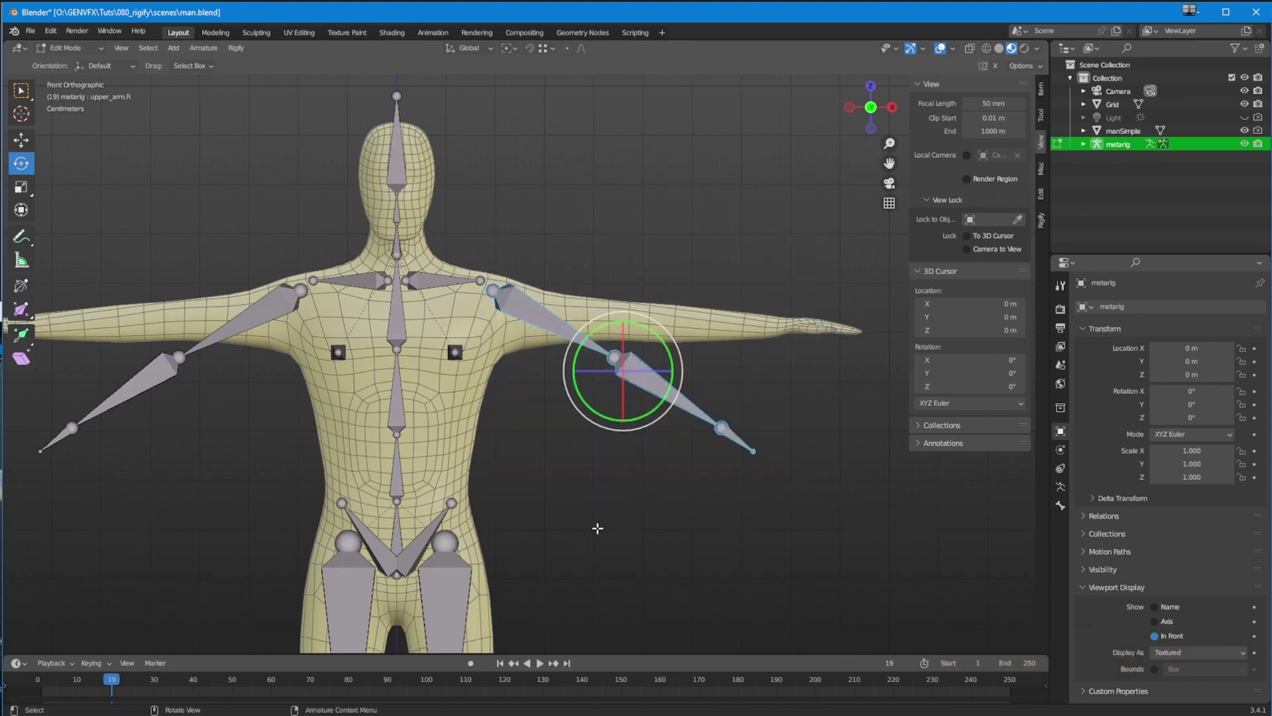
drag(581, 350, 564, 391)
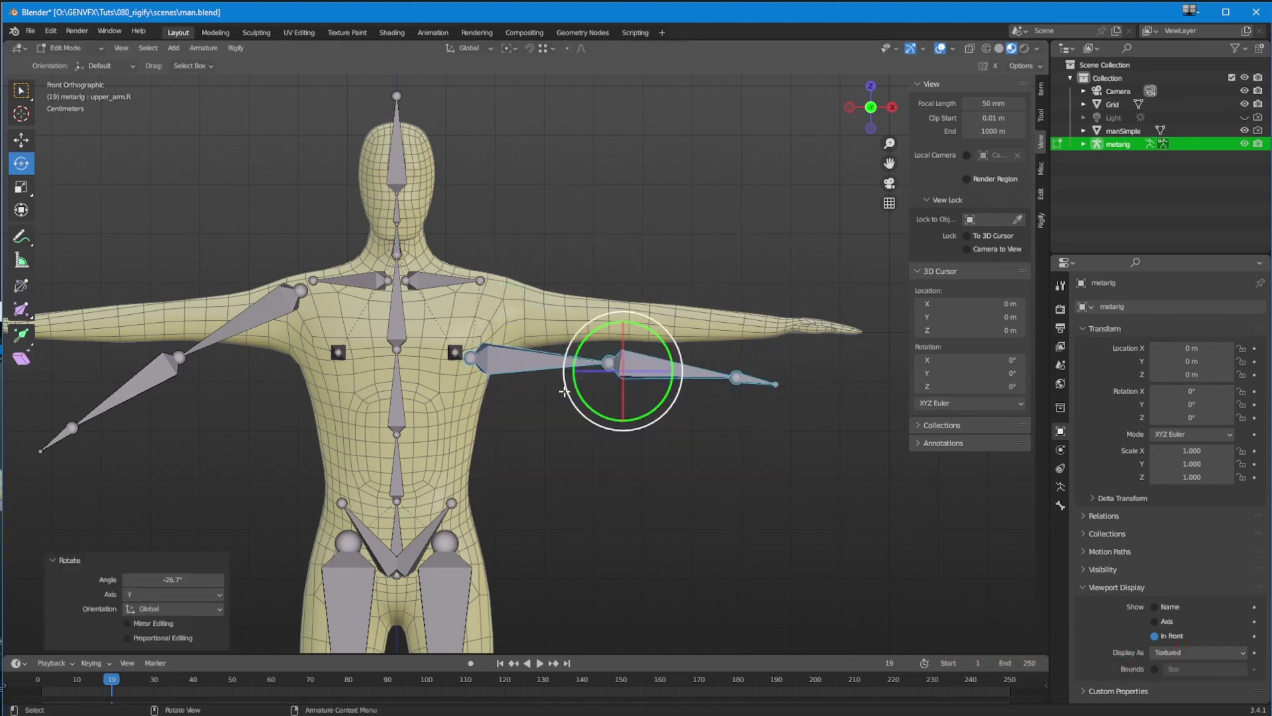
key(ctrl+z)
key(ctrl+z)
key(ctrl+z)
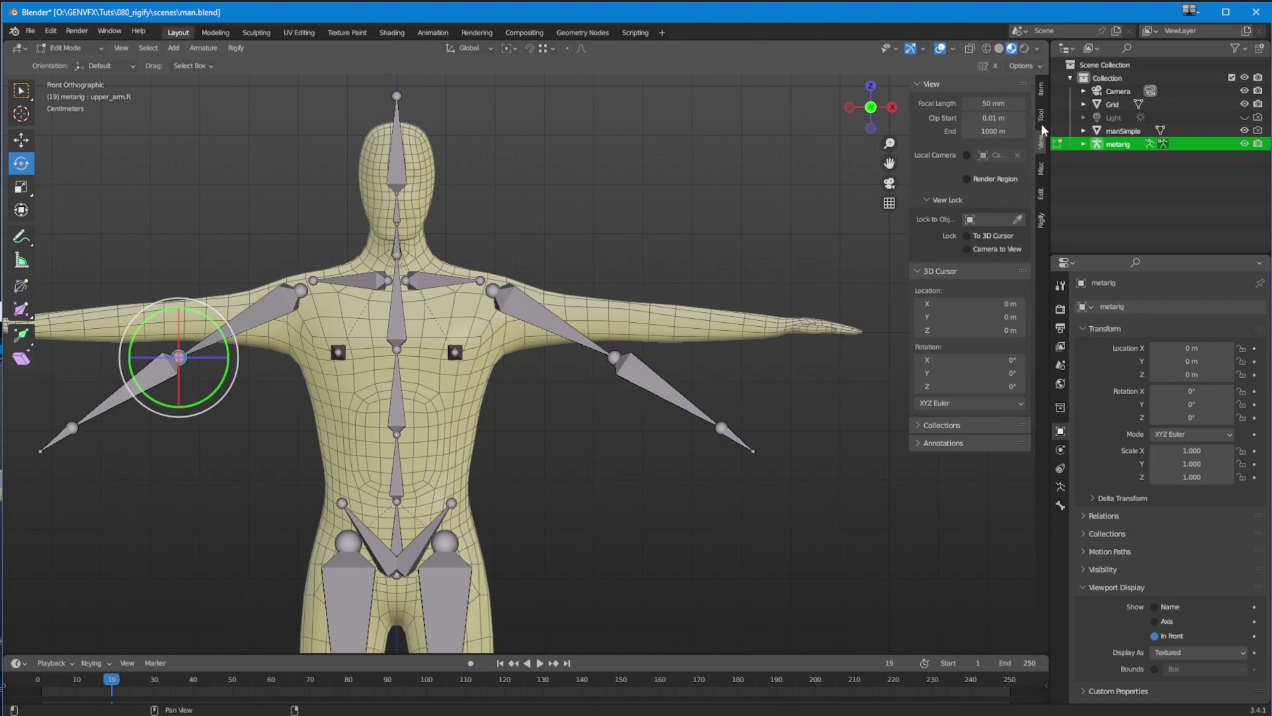
Show the selected bone's transform values and enable X-axis mirror for armature editing.
click(1041, 91)
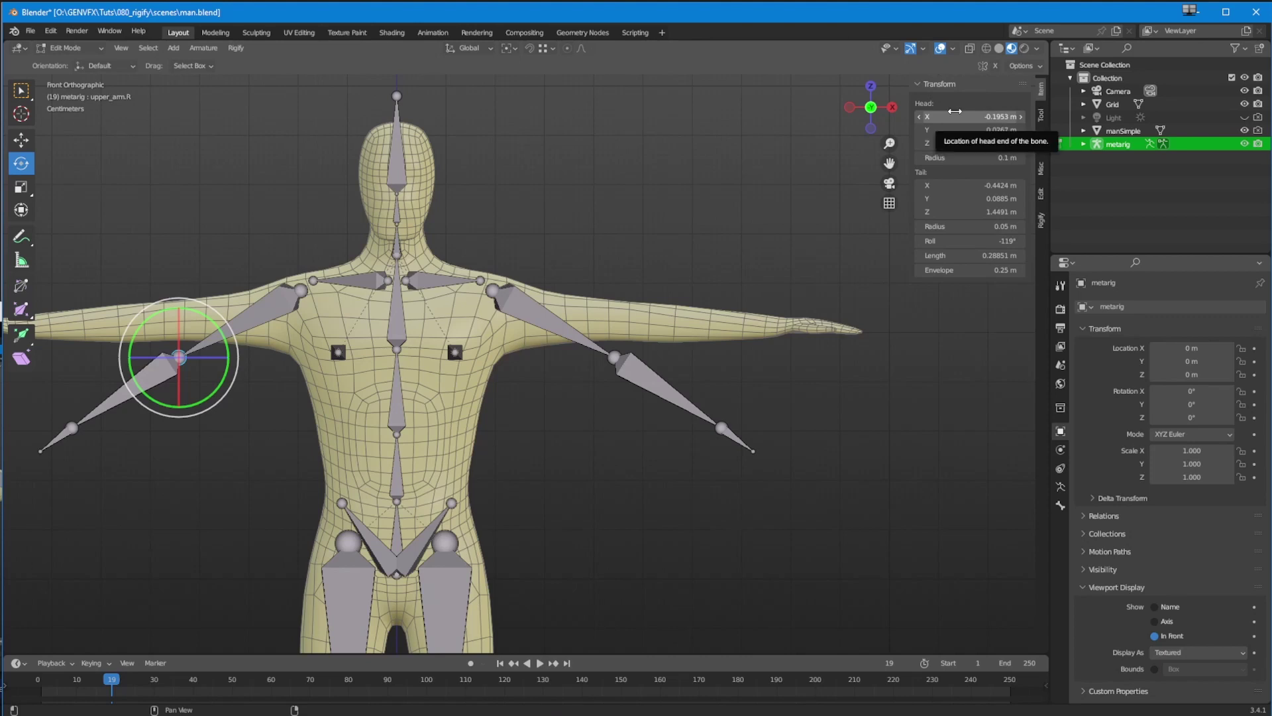
click(996, 65)
Rotate the left arm bone chain by about -28.3° in front view and move it about 0.086 m in X and 0.098 m in Z into the arm mesh.
drag(835, 525, 491, 199)
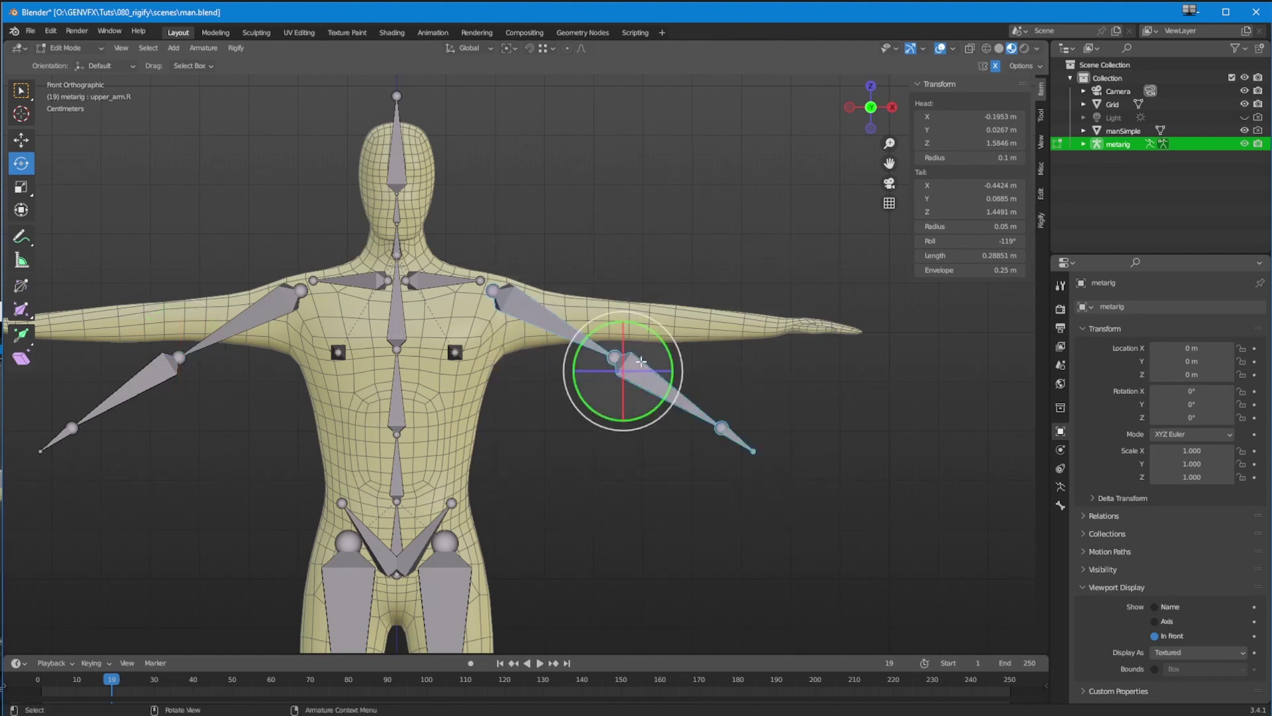
drag(611, 317, 567, 324)
key(ctrl+z)
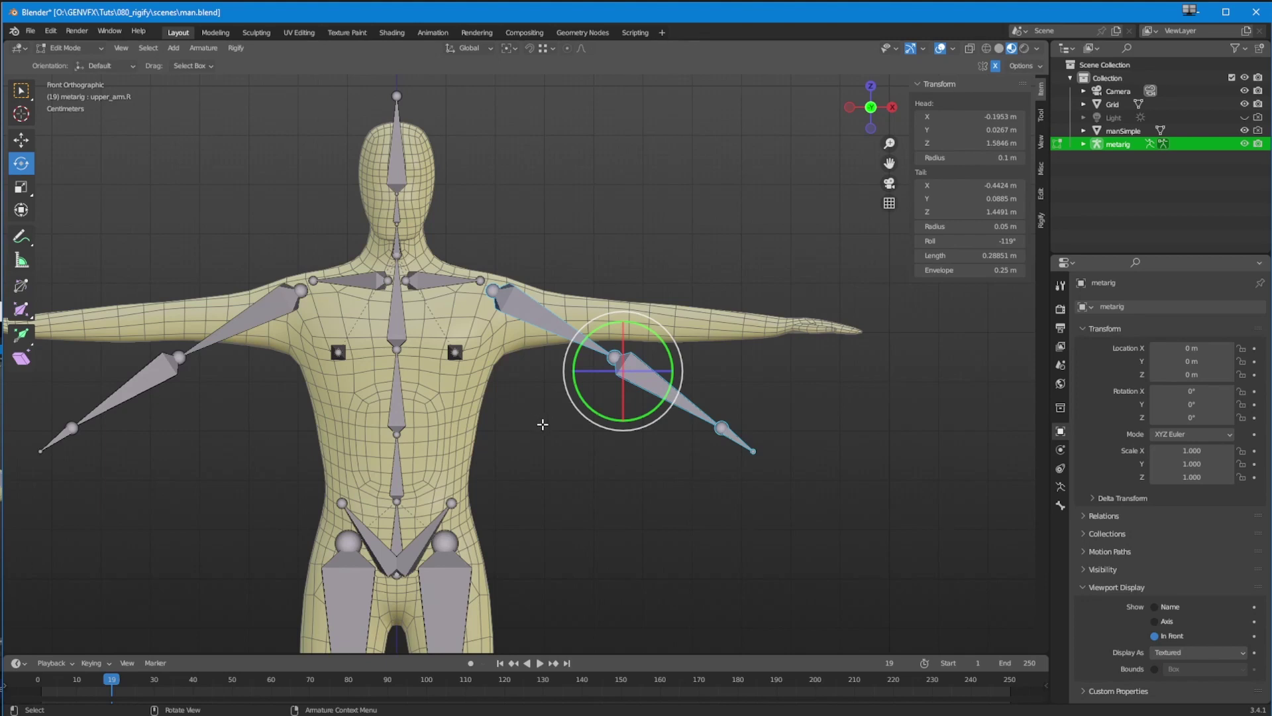
drag(567, 350, 536, 390)
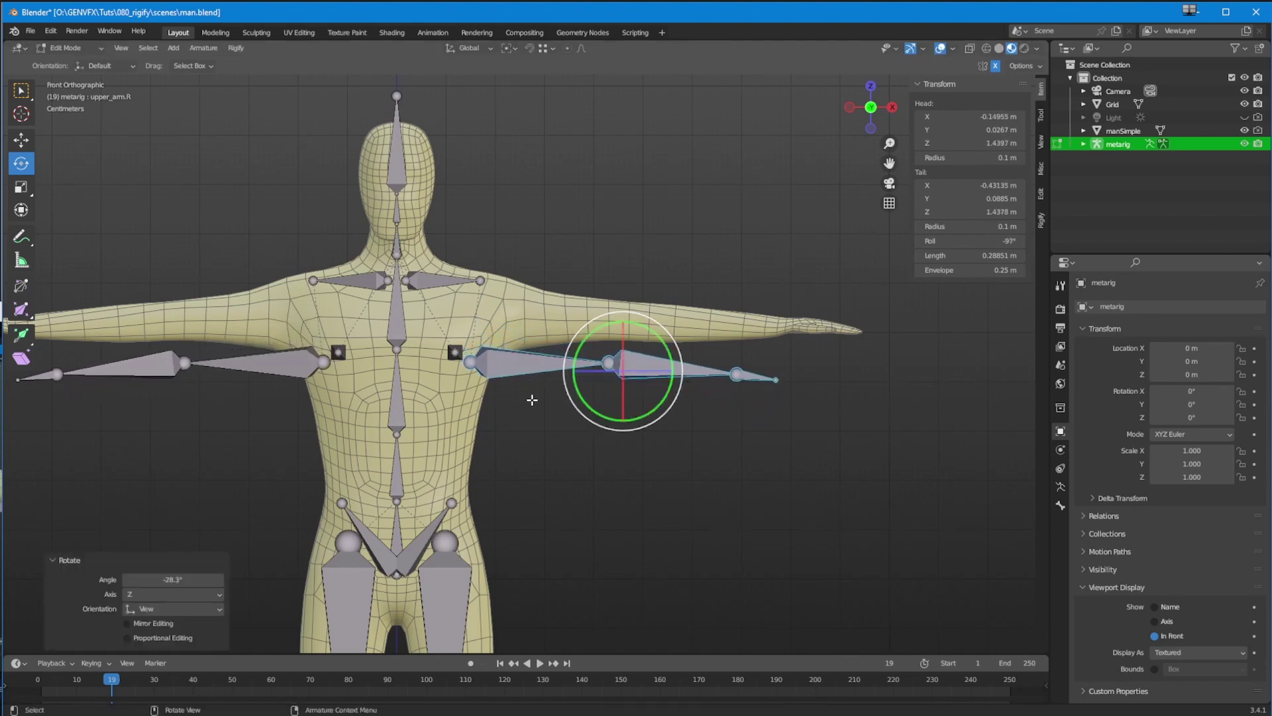
key(g)
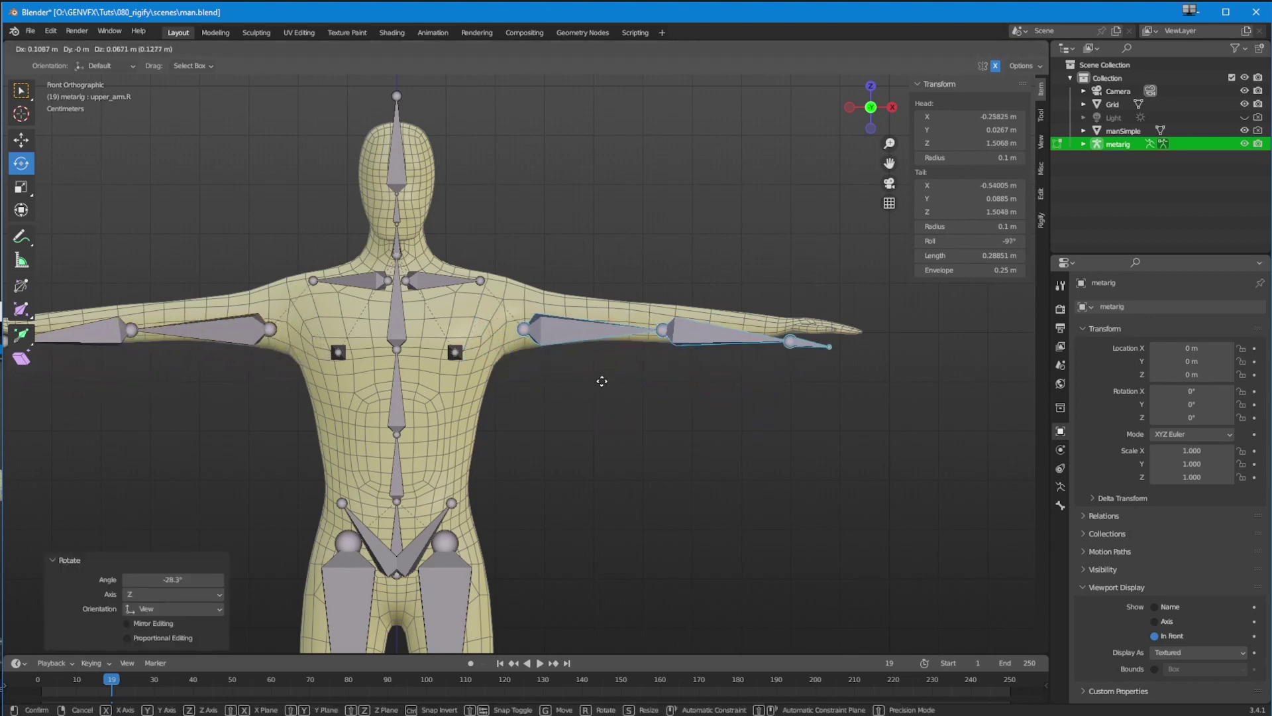
click(591, 368)
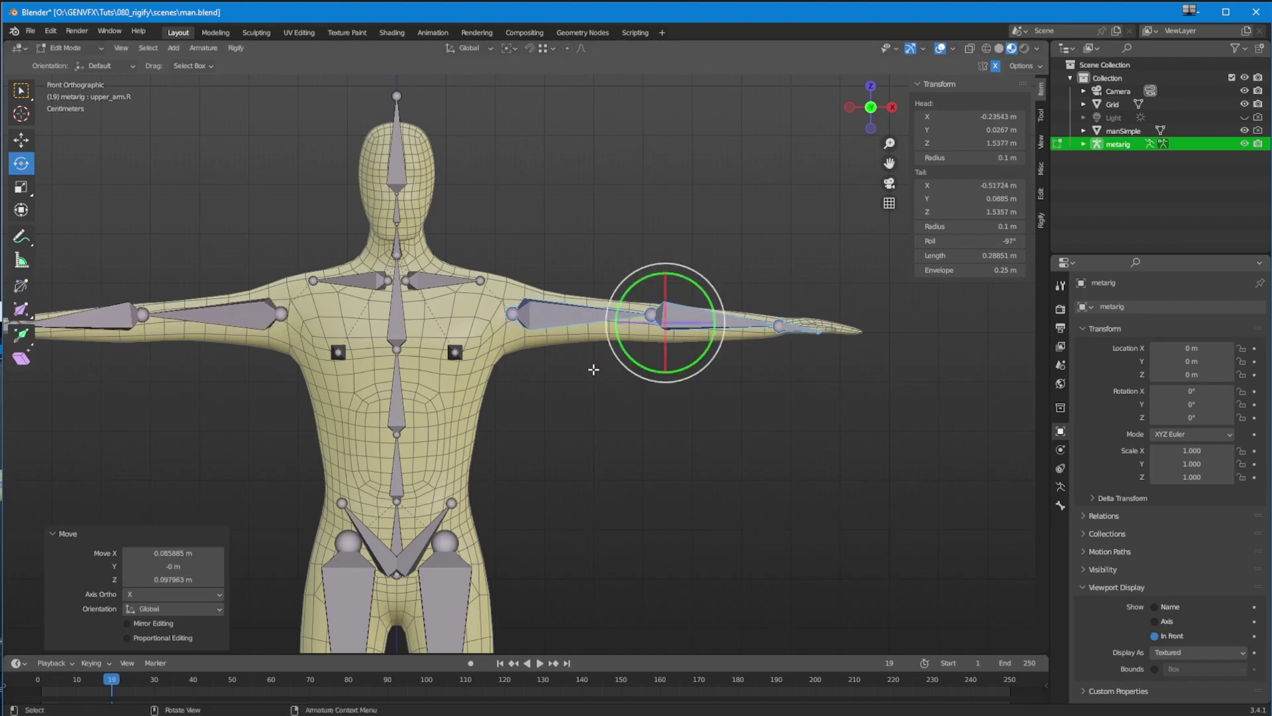
Move the left elbow joint down by about 0.015 m along Z to centre it in the arm mesh.
drag(631, 192, 706, 402)
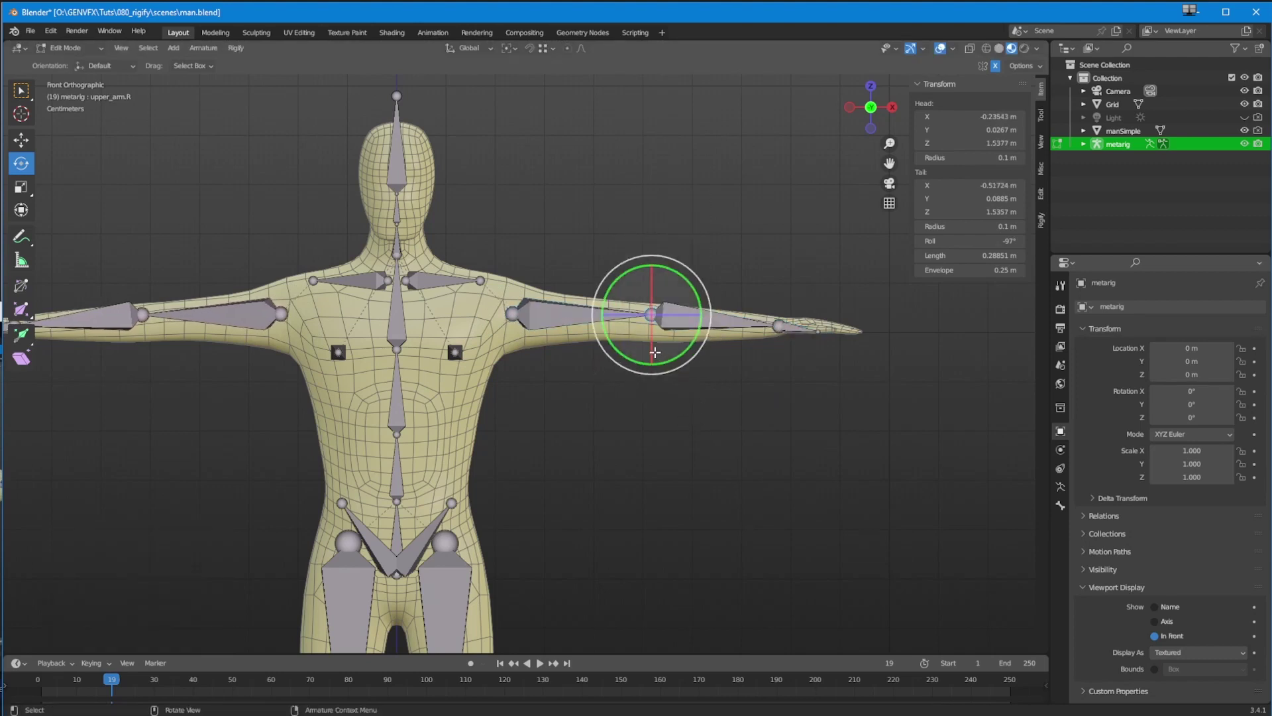
click(610, 340)
click(651, 315)
click(21, 139)
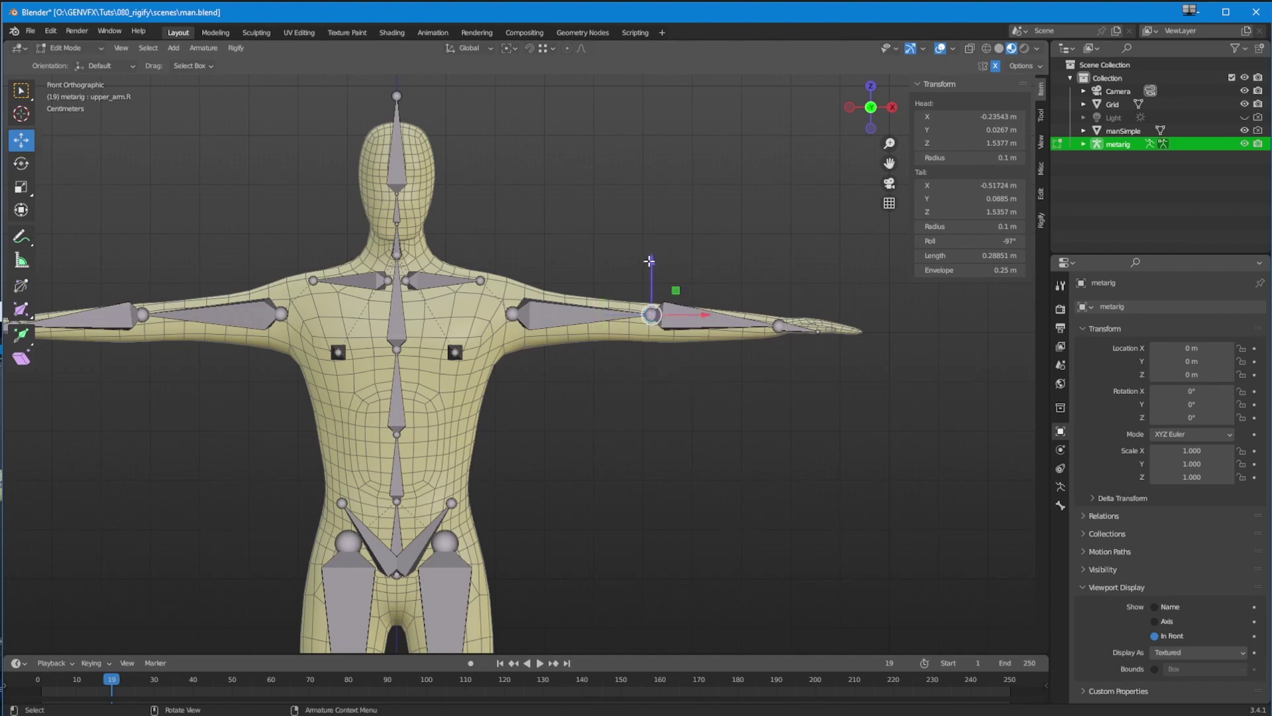
drag(651, 266, 651, 273)
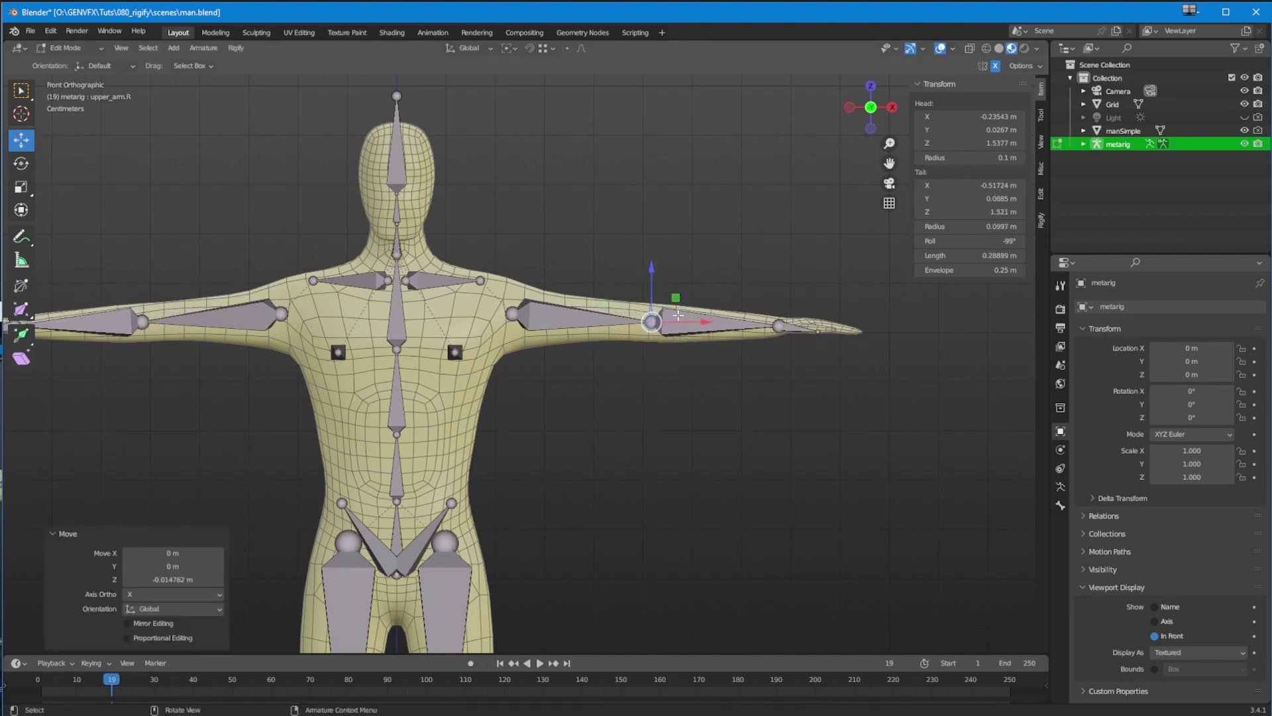
Move the left hand bone outward along the arm to seat its wrist joint in the mesh's wrist.
ctrl+middle_drag(349, 368, 429, 410)
drag(834, 295, 966, 470)
drag(912, 353, 889, 310)
drag(900, 355, 923, 356)
Move the left breast bone about 0.012 m in X and 0.015 m in Z.
shift+middle_drag(513, 497, 488, 407)
scroll(530, 350, up, 1)
drag(597, 332, 532, 260)
Move the left shoulder bone's head about 0.006 m in X and -0.032 m in Z, and its tail about 0.015 m in X and -0.005 m in Z.
shift+middle_drag(472, 187, 481, 270)
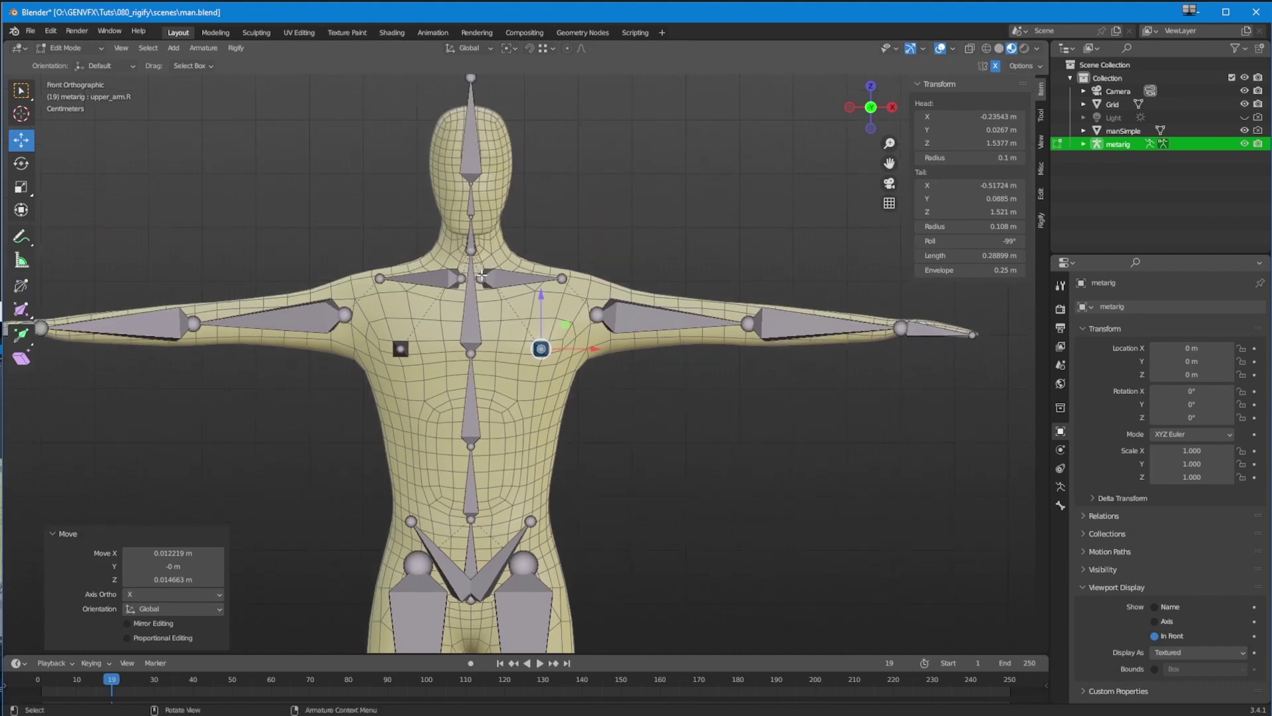
click(482, 275)
drag(482, 276, 489, 309)
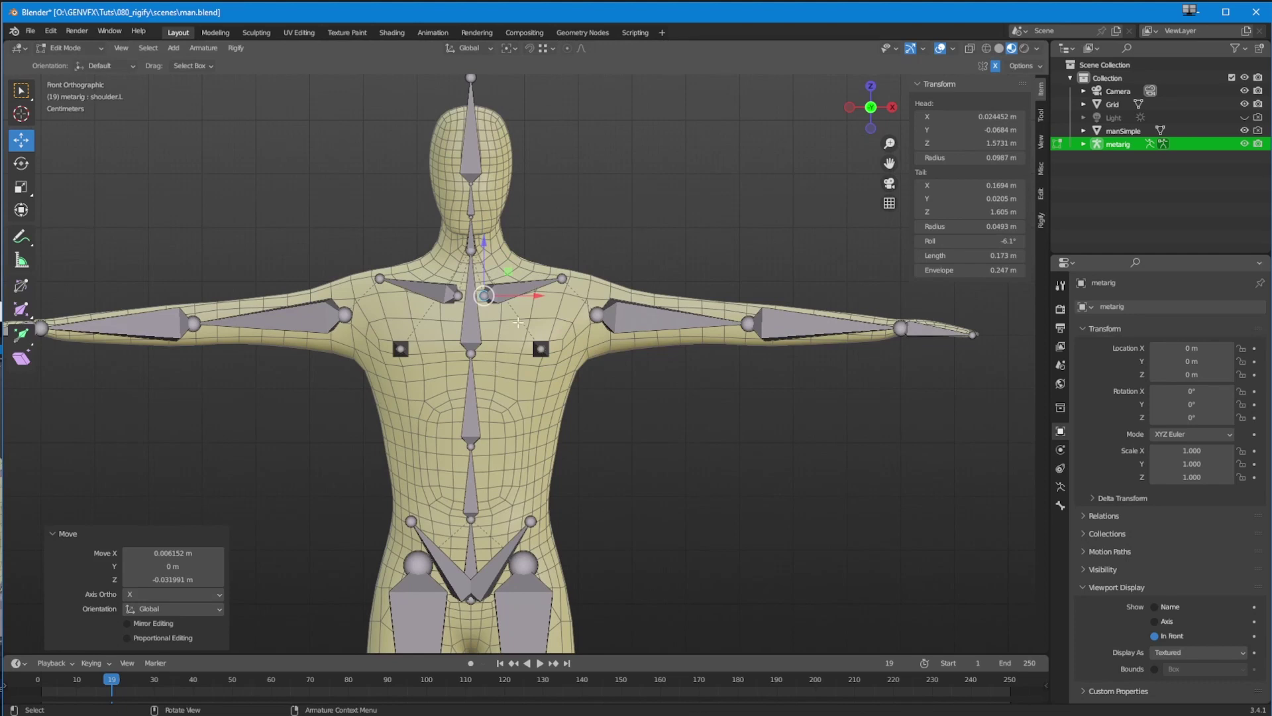
click(562, 277)
drag(565, 278, 578, 282)
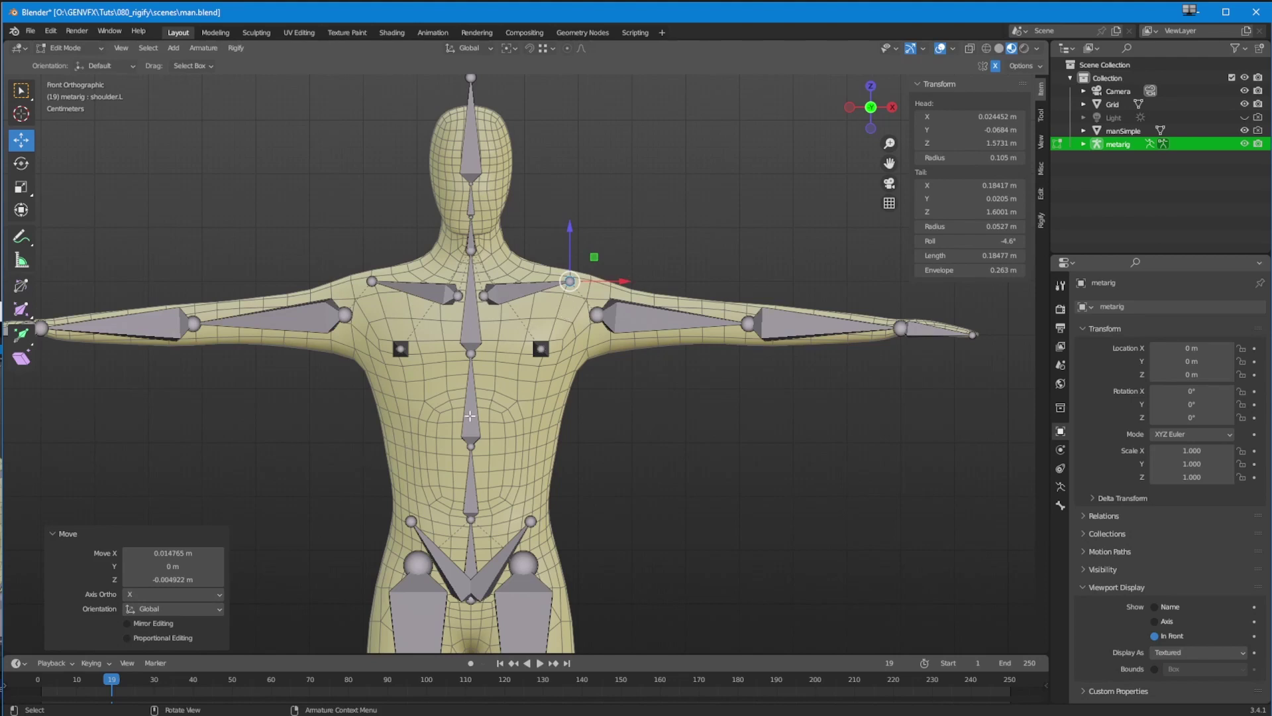
Lower the pelvis bones, thigh heads and lowest spine bone together along Z to fit the hips.
shift+middle_drag(438, 467, 446, 179)
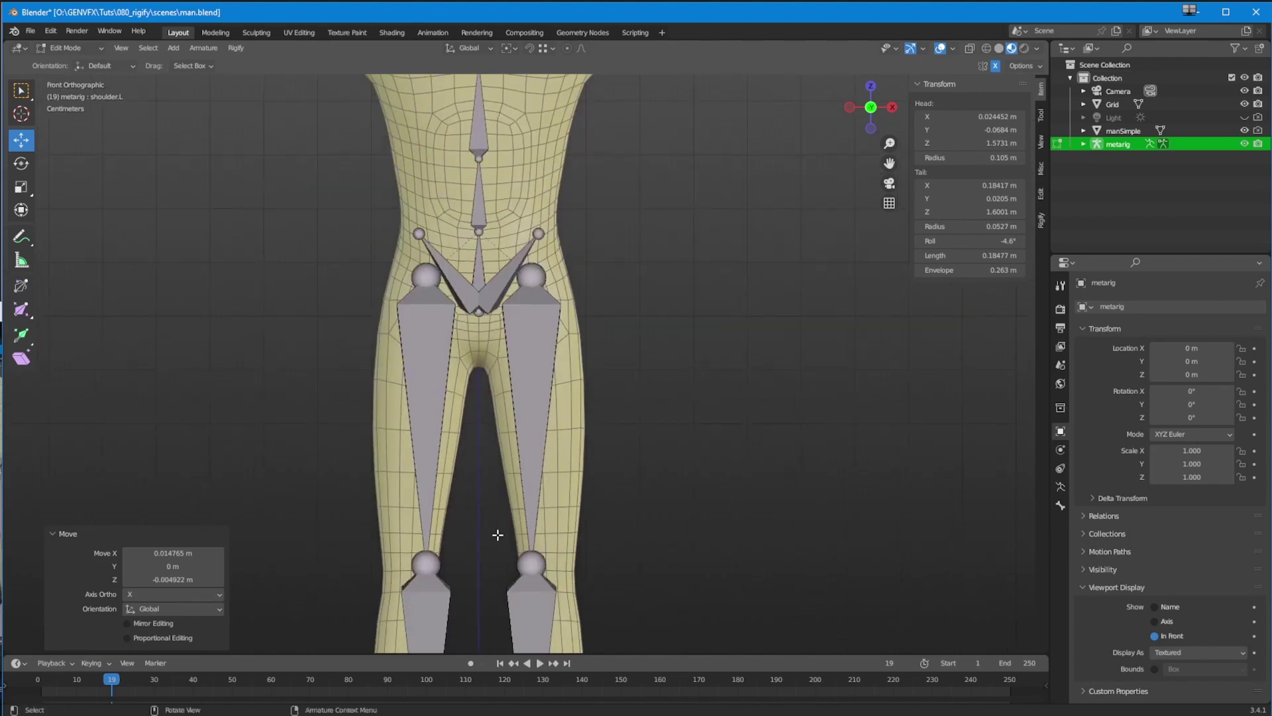
drag(603, 346, 535, 224)
drag(328, 189, 641, 358)
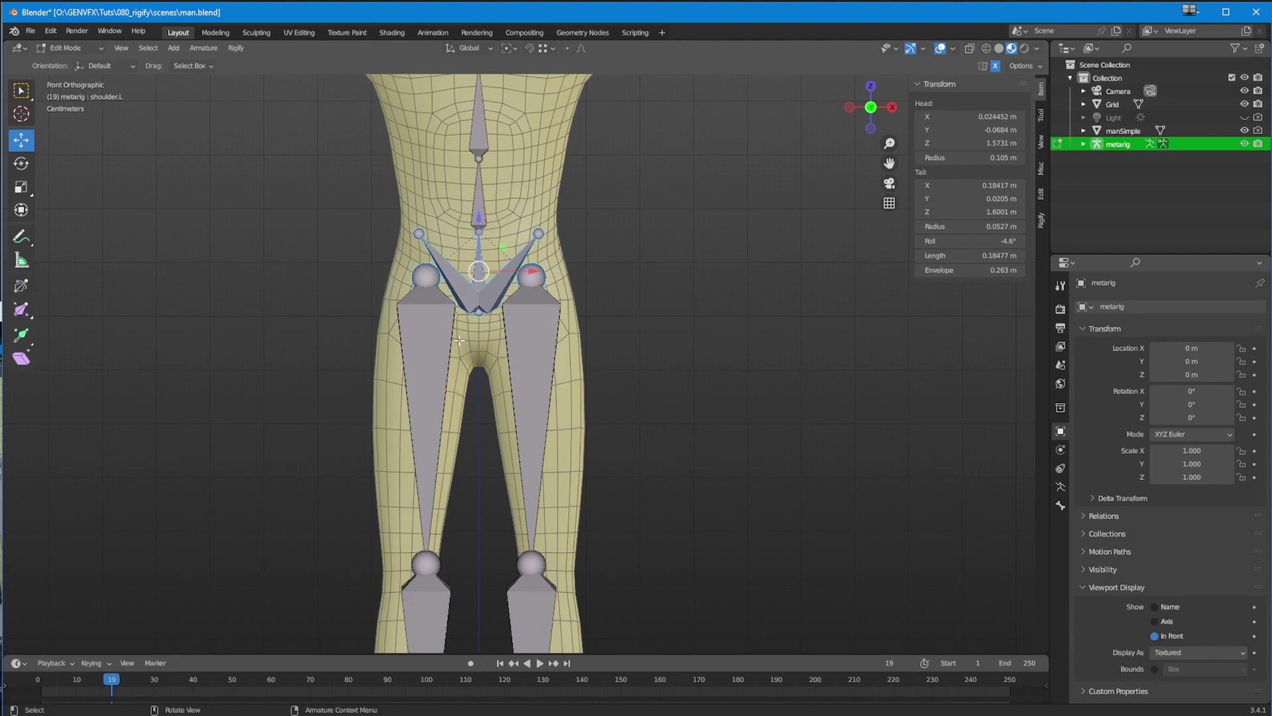
drag(315, 175, 744, 411)
drag(480, 220, 477, 255)
Move the left knee joint with the shin and foot bones outward along X into the leg mesh.
shift+middle_drag(577, 470, 543, 356)
click(498, 453)
shift+middle_drag(582, 542, 548, 321)
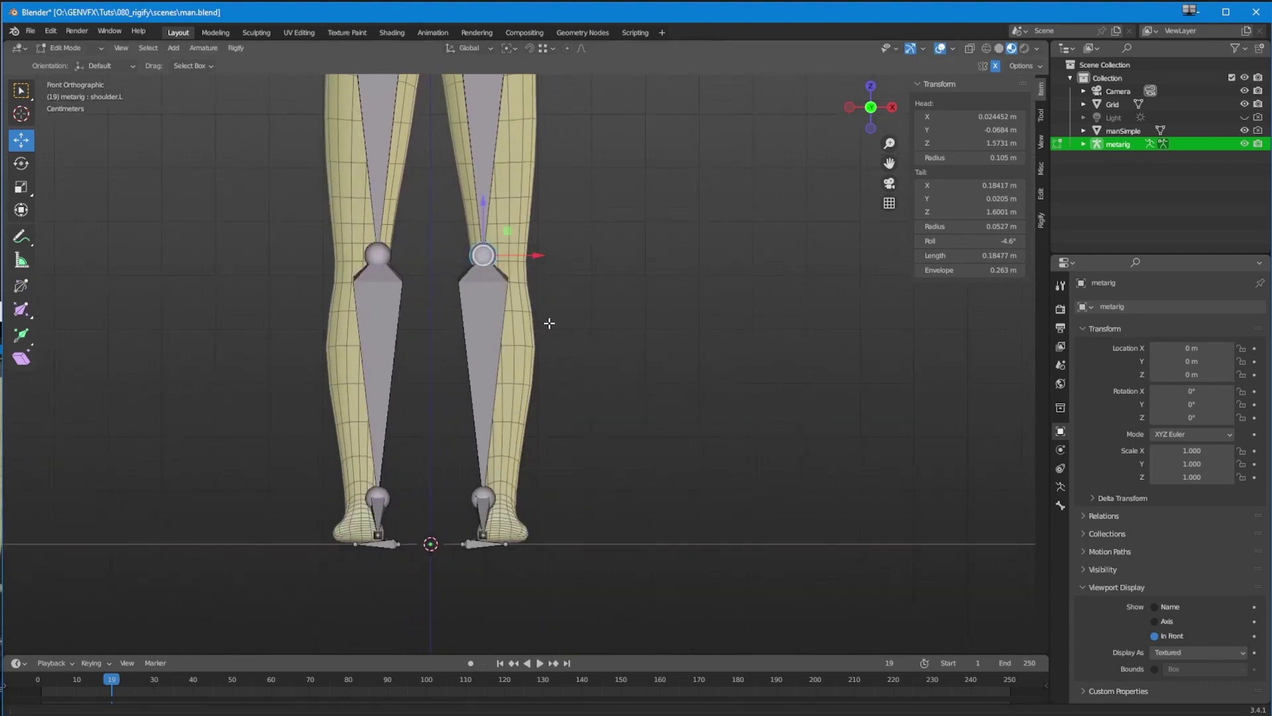
drag(605, 592, 453, 240)
drag(545, 407, 567, 407)
Move the left thigh bone's head about 0.020 m outward in X and about 0.020 m down in Z.
shift+middle_drag(563, 67, 562, 288)
drag(562, 288, 450, 208)
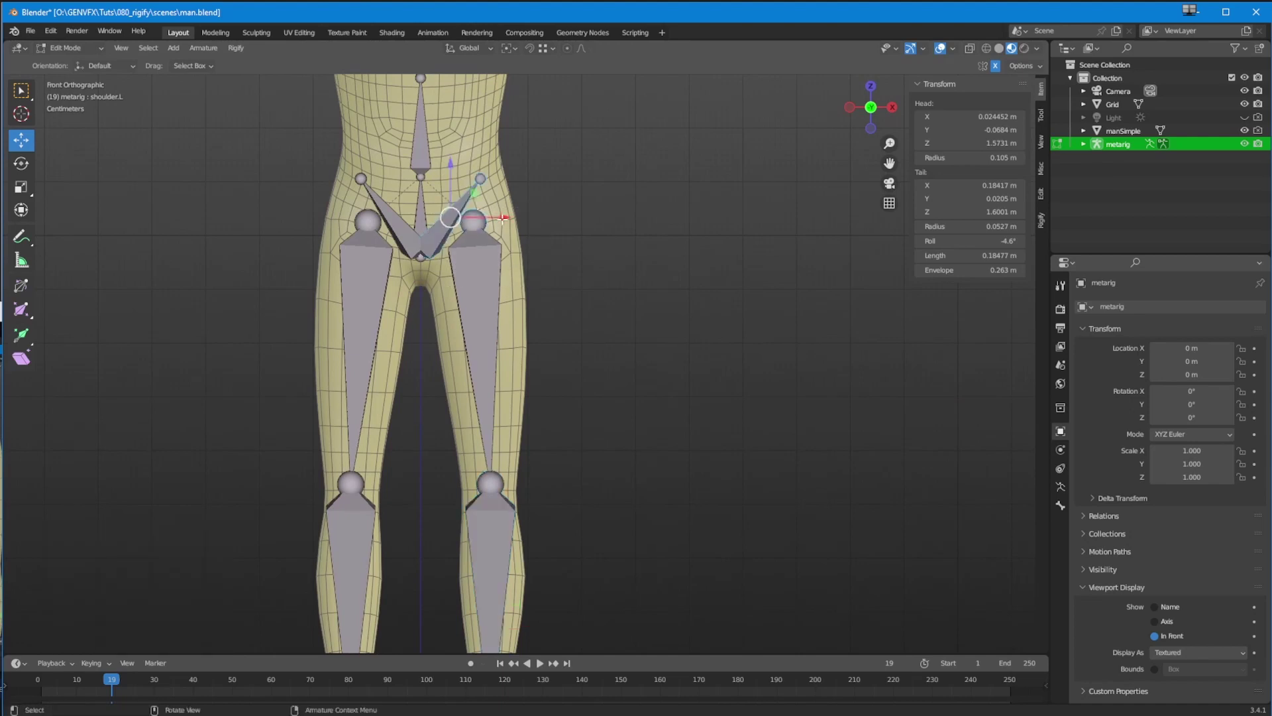
click(475, 222)
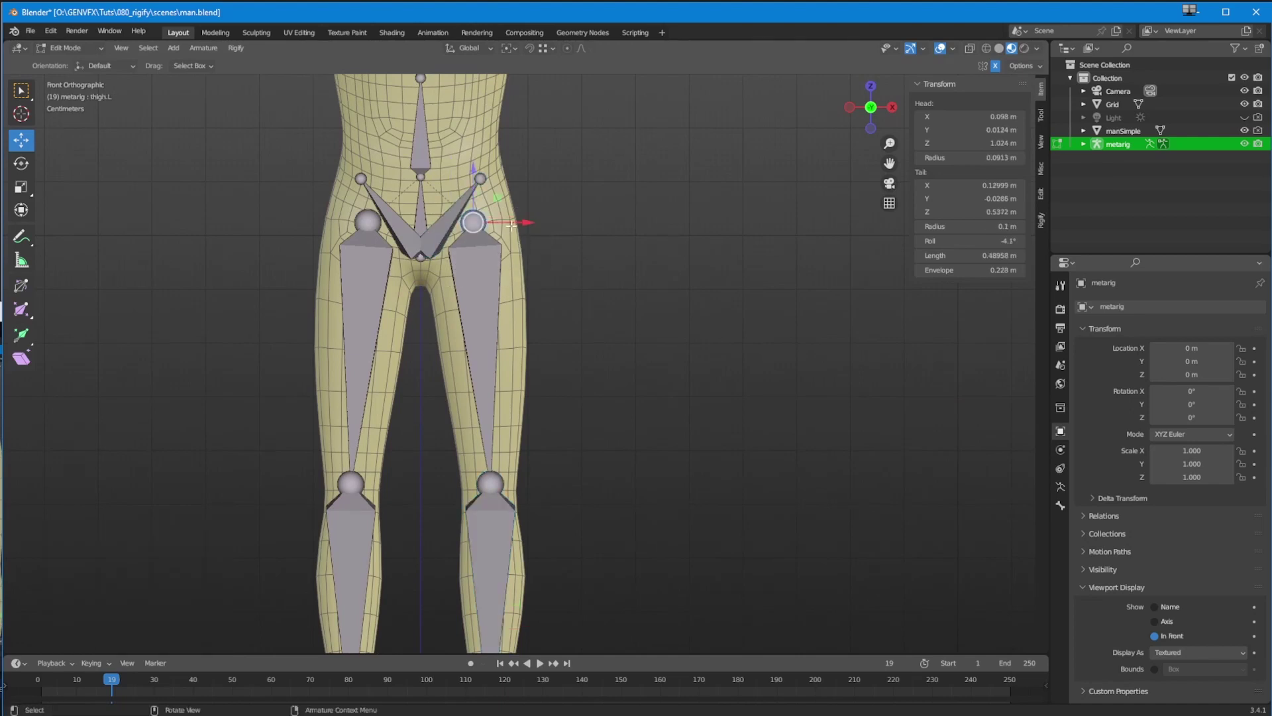
mouse_move(521, 222)
mouse_down()
mouse_move(532, 222)
mouse_move(520, 213)
mouse_up()
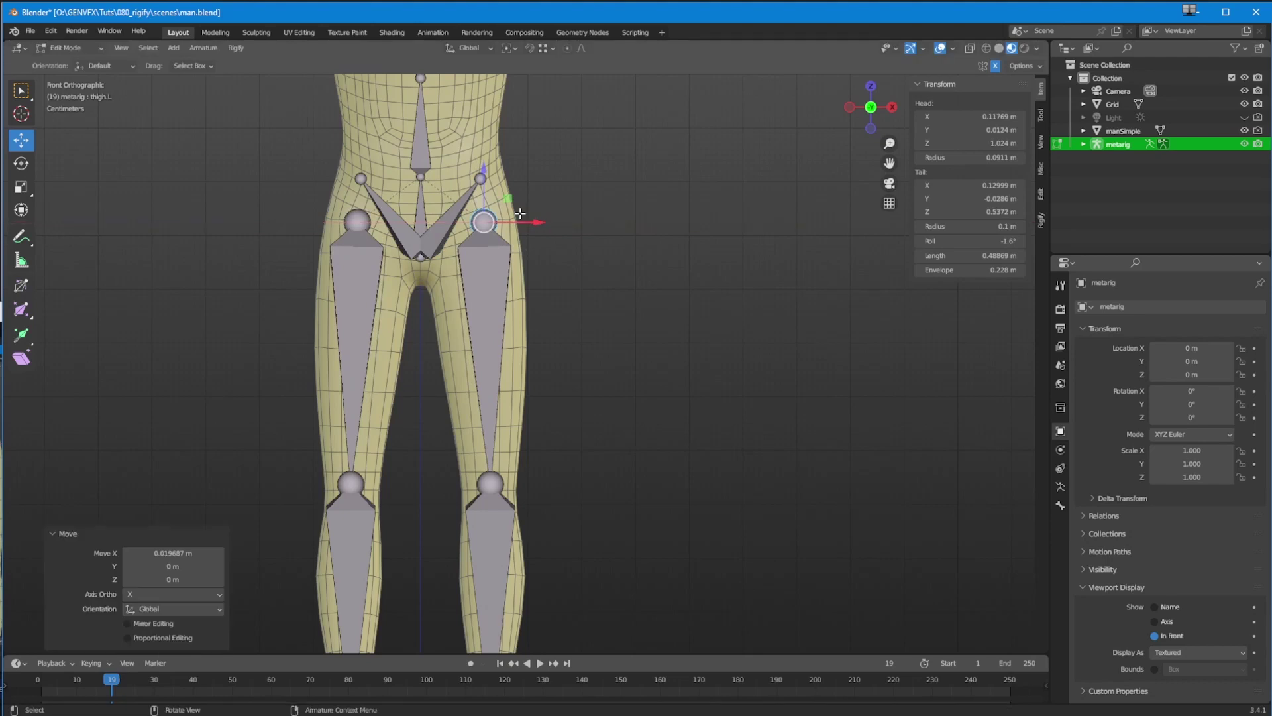
drag(484, 171, 484, 181)
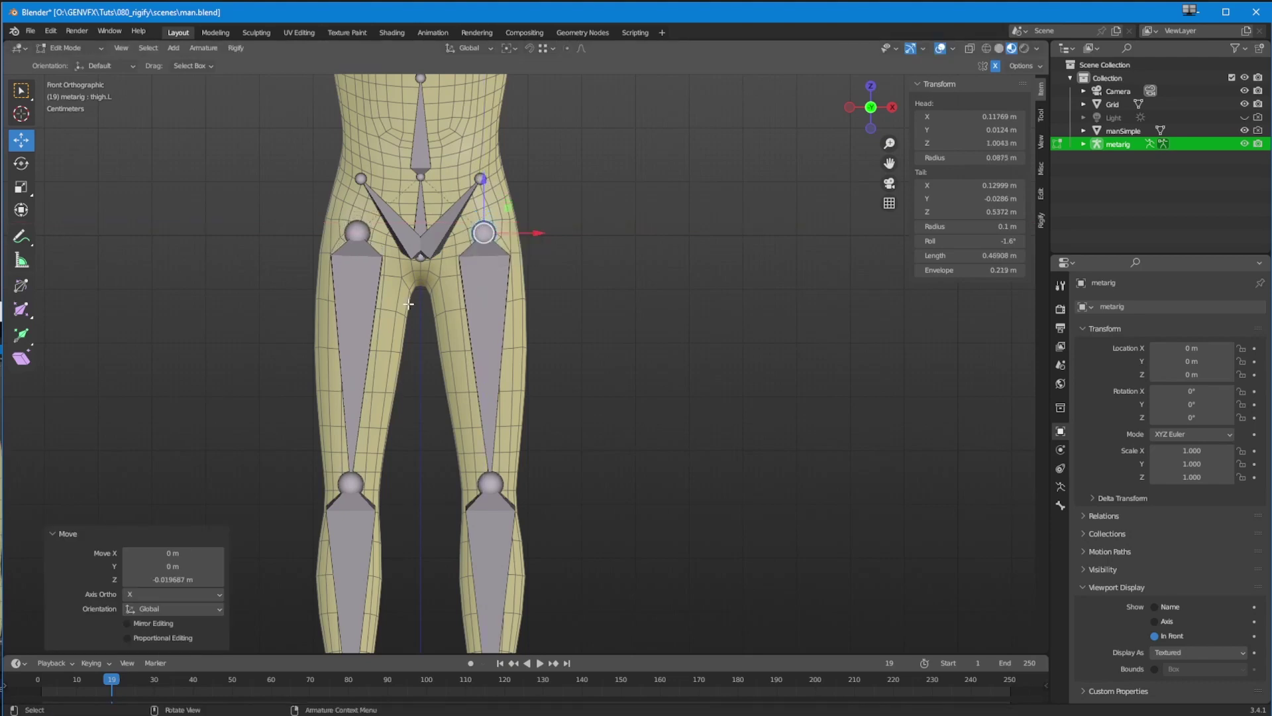
In top view, shift the left upper arm bone's head slightly back along Y, undoing a first larger move.
key(KP_7)
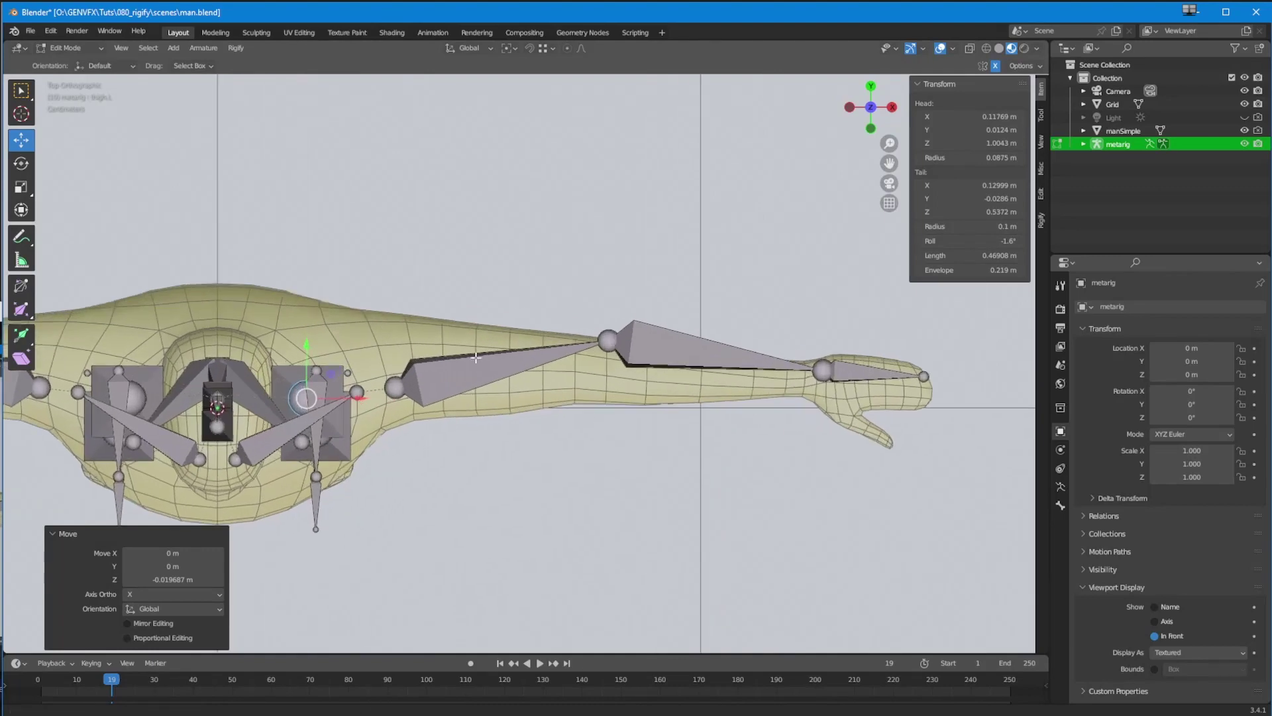
scroll(475, 358, up, 1)
click(395, 387)
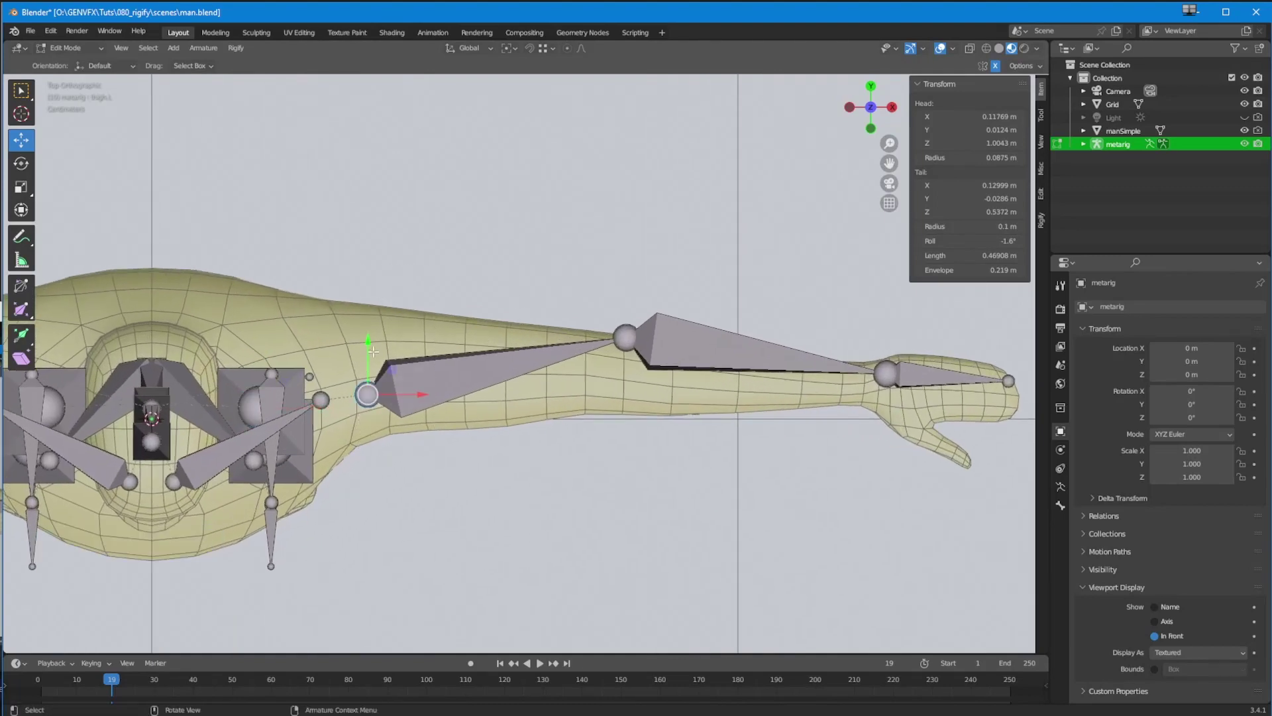
drag(374, 351, 428, 313)
scroll(423, 306, down, 3)
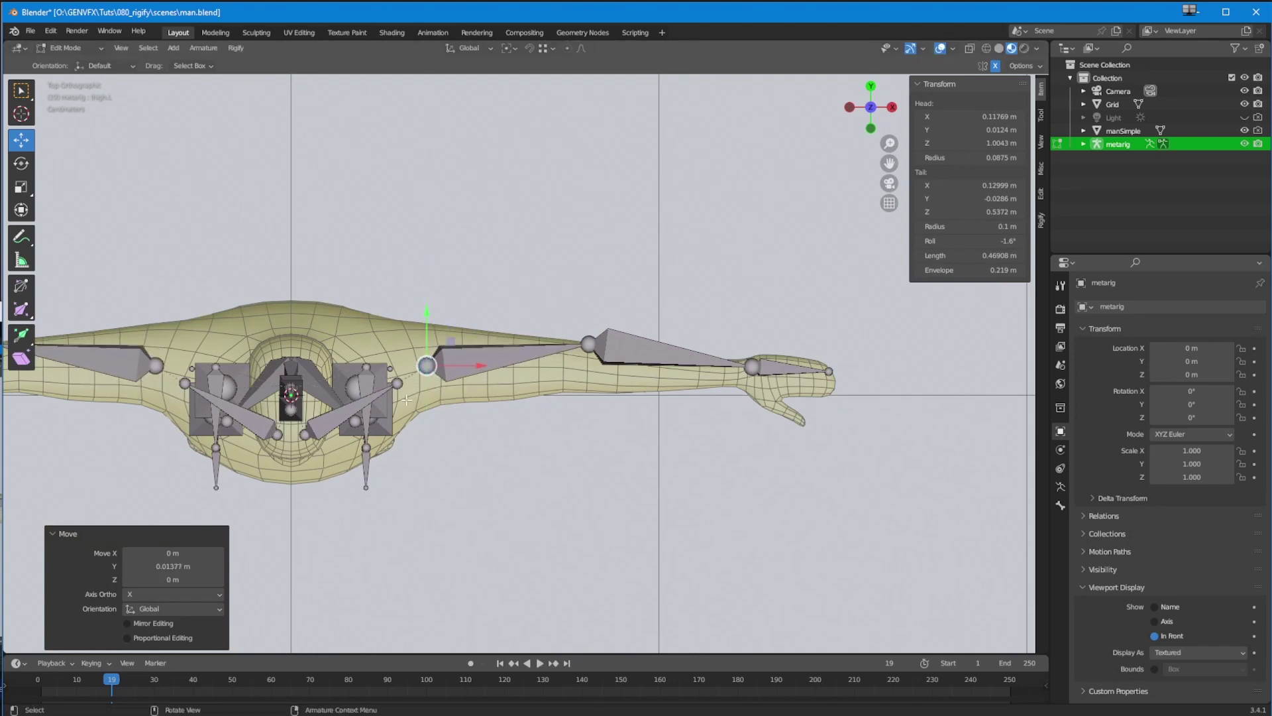
key(ctrl+z)
scroll(416, 417, up, 4)
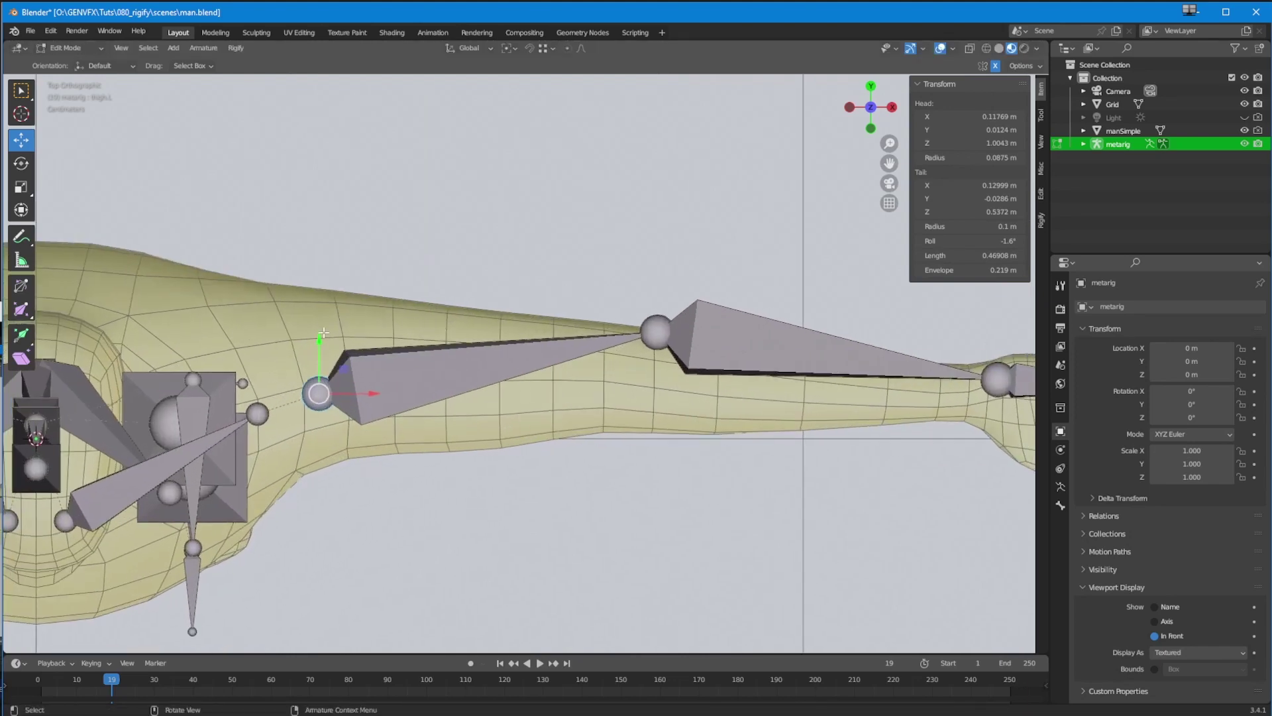
drag(319, 342, 319, 337)
Move the left elbow joint about -0.018 m along Y into the arm mesh.
click(667, 338)
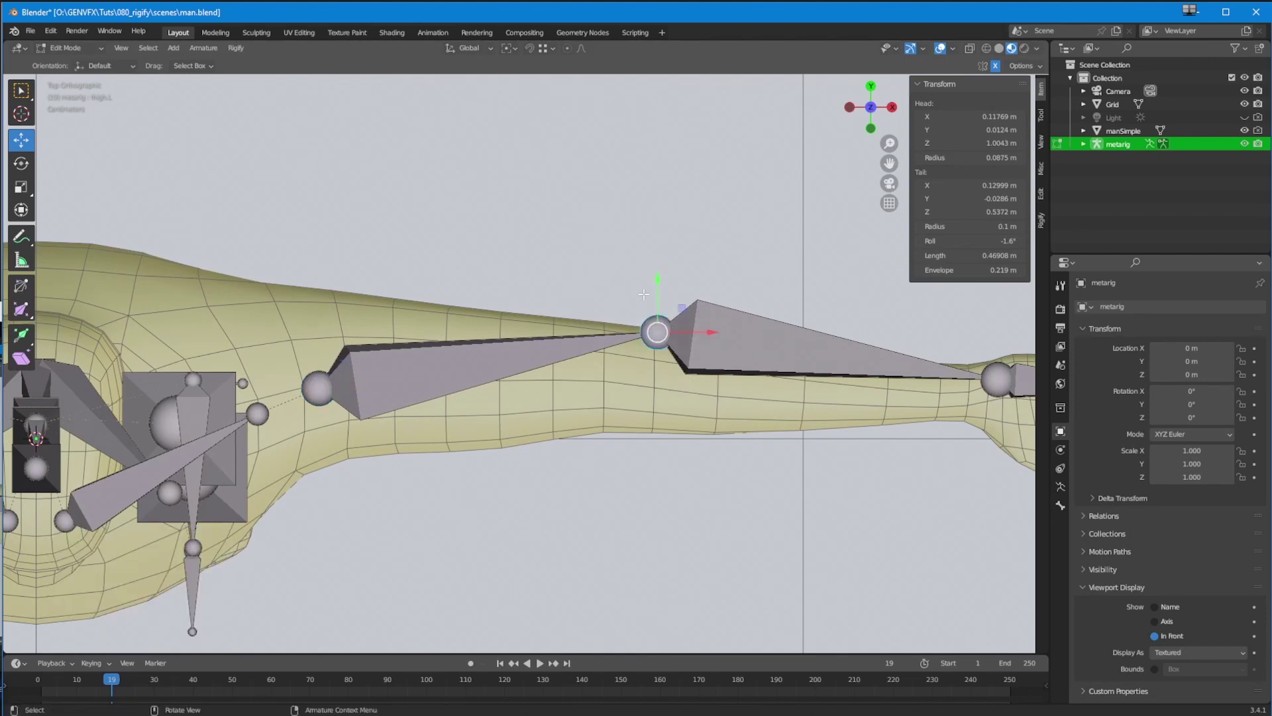
drag(658, 288, 658, 310)
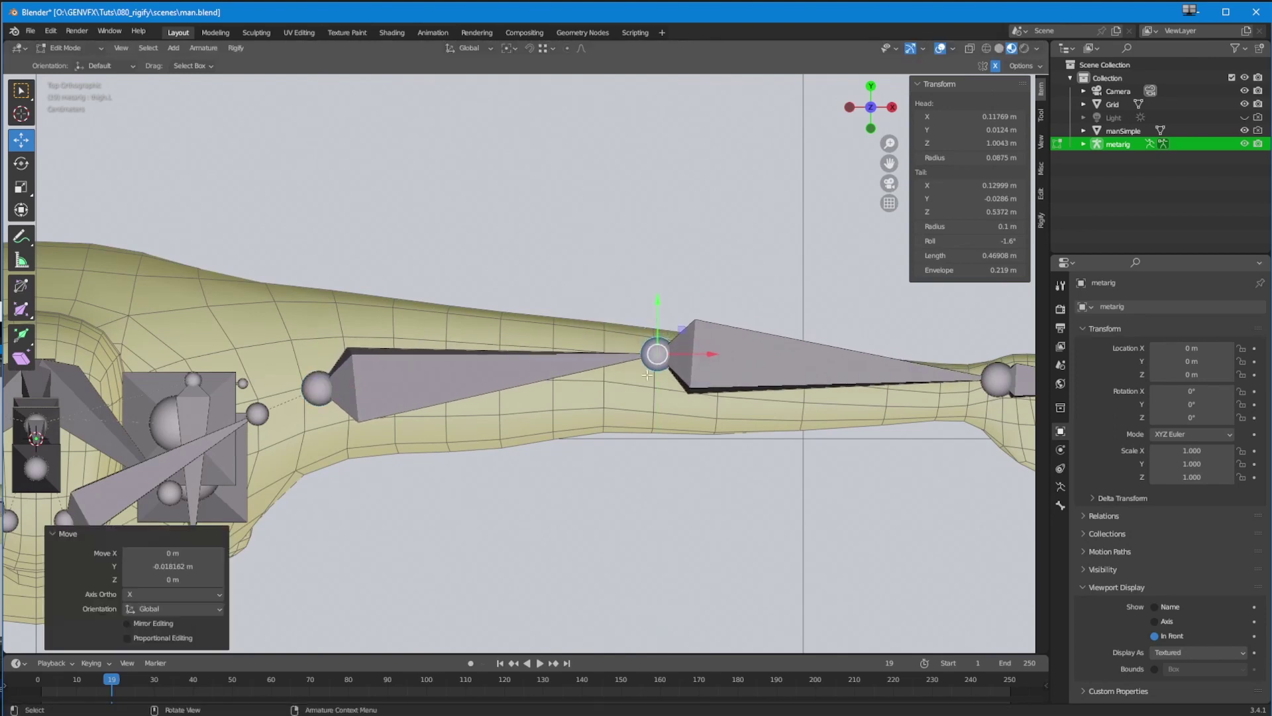
click(795, 430)
Move the whole left hand bone about -0.018 m along Y to centre it in the hand.
scroll(813, 432, down, 1)
shift+middle_drag(813, 432, 561, 384)
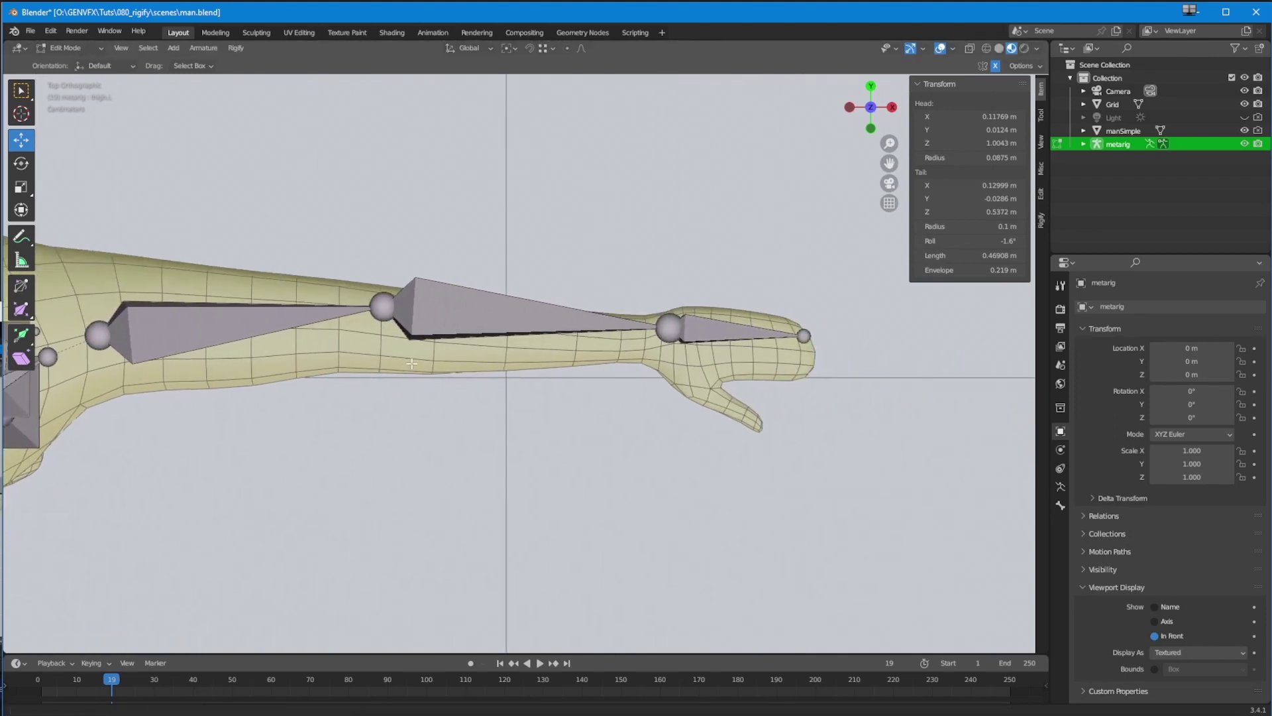
drag(687, 306, 703, 350)
drag(738, 289, 733, 307)
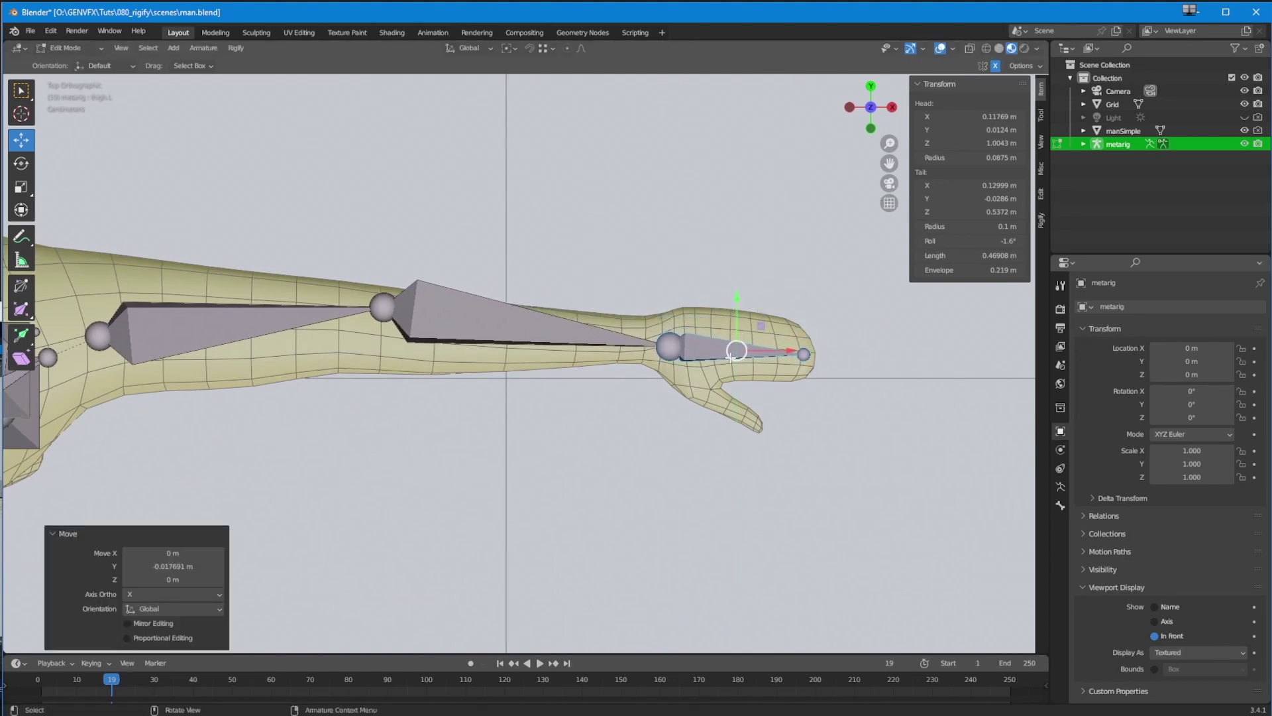
Move the left wrist joint about -0.007 m in X and the hand bone's tip about 0.010 m in X.
click(699, 352)
click(671, 343)
drag(717, 345, 709, 346)
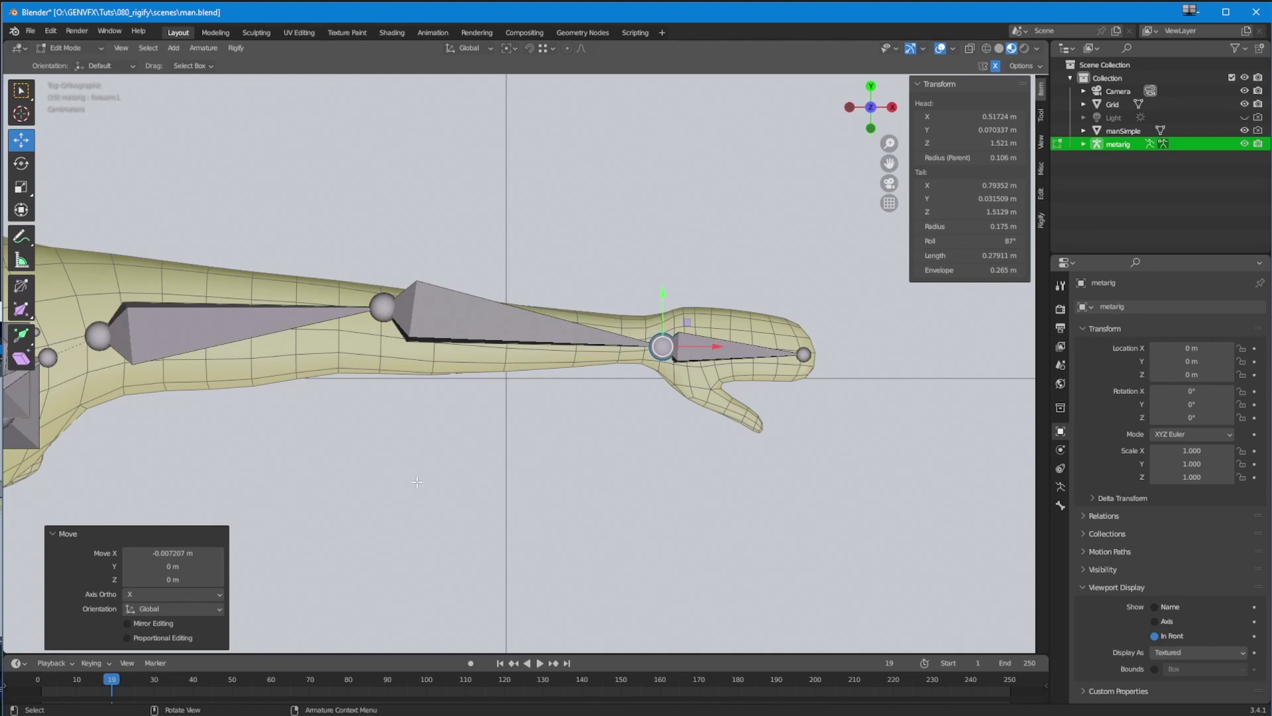
click(804, 354)
drag(860, 354, 870, 354)
In right side view, move the knee joint and the ankle and foot bones back along Y into the leg mesh.
key(KP_3)
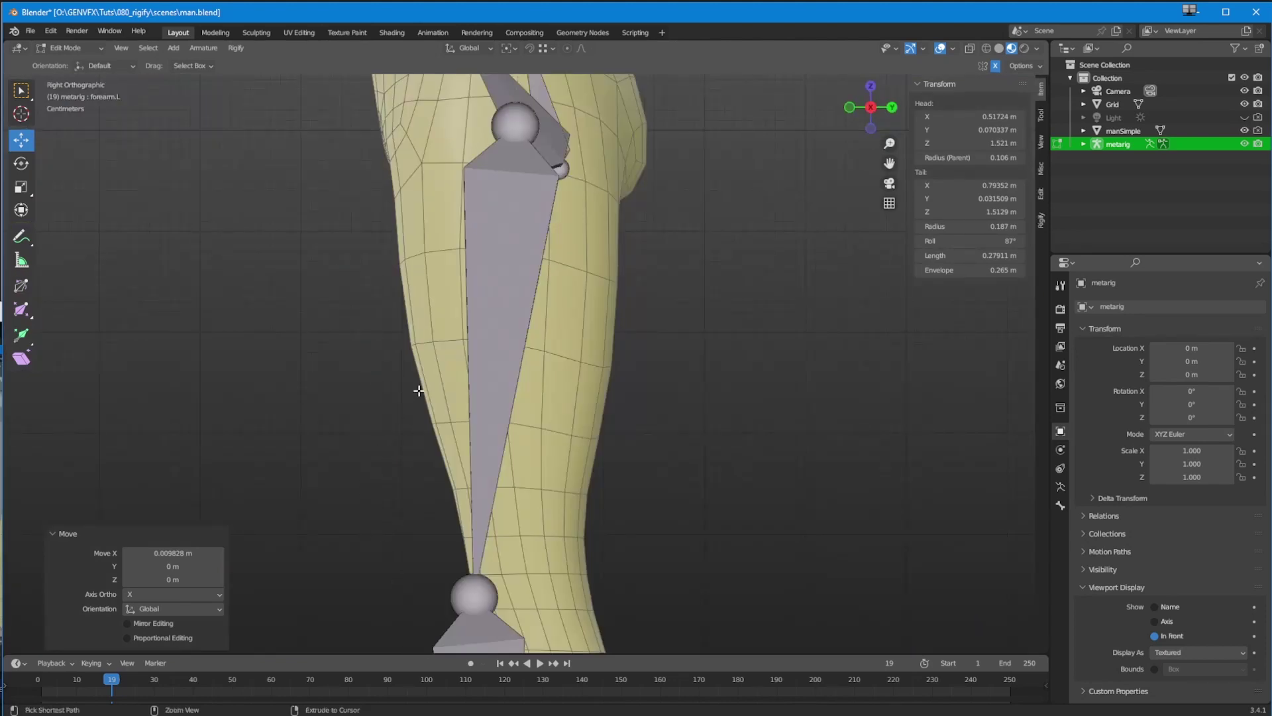
scroll(420, 389, down, 8)
shift+middle_drag(364, 476, 356, 355)
scroll(393, 422, up, 5)
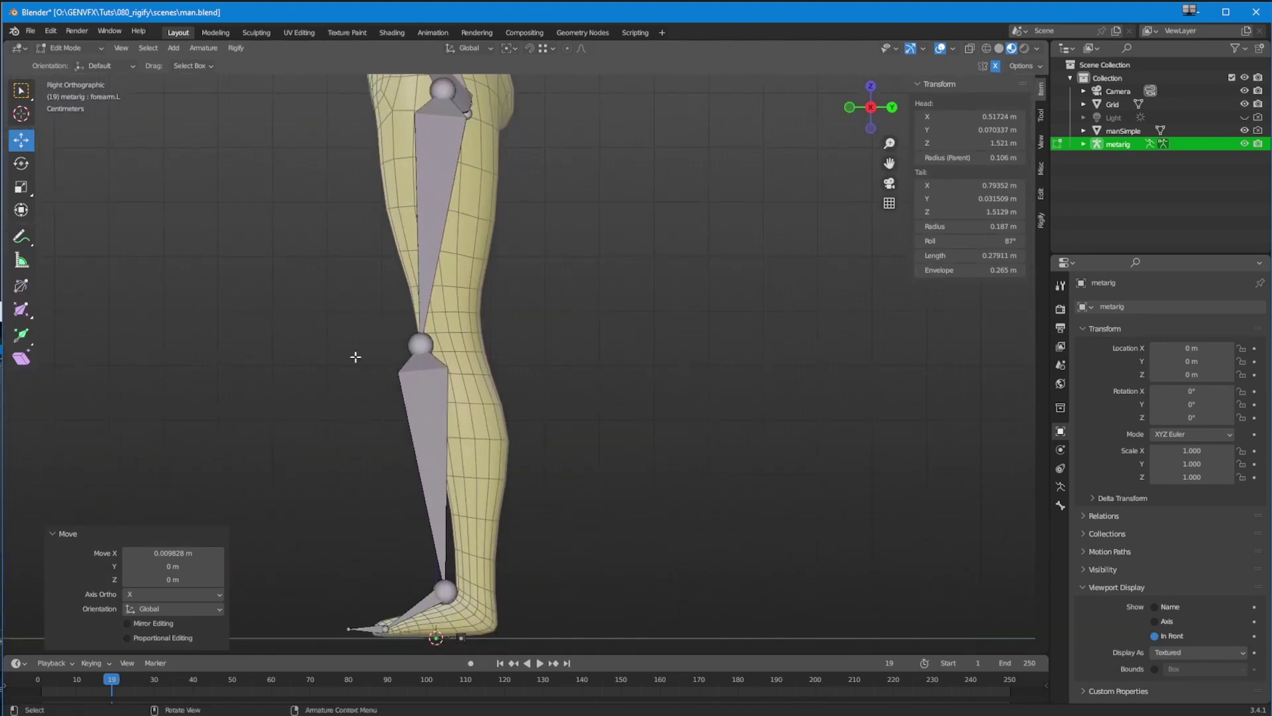
click(420, 346)
mouse_move(474, 345)
mouse_down()
mouse_move(554, 351)
mouse_move(498, 346)
mouse_up()
drag(319, 520, 505, 652)
drag(464, 615, 499, 615)
Move the heel bone about 0.003 m back along Y behind the foot.
shift+middle_drag(431, 596, 544, 228)
scroll(417, 435, up, 5)
drag(587, 537, 492, 446)
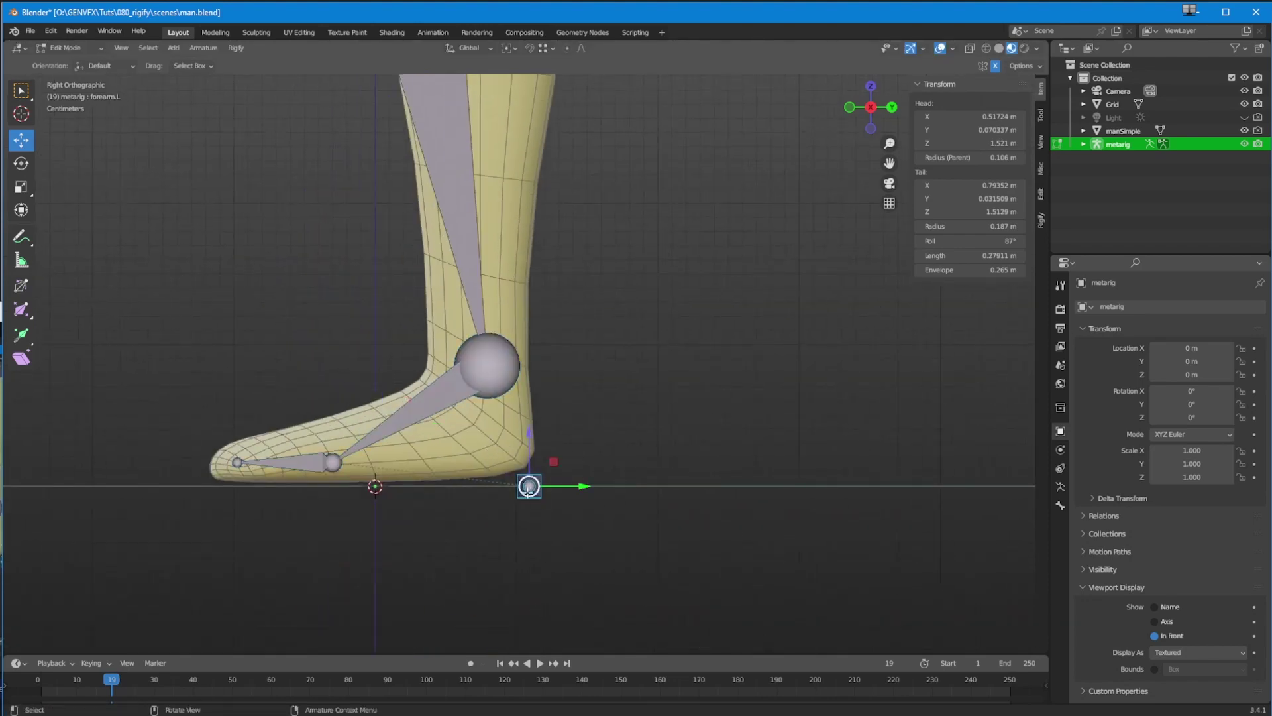
drag(566, 486, 571, 486)
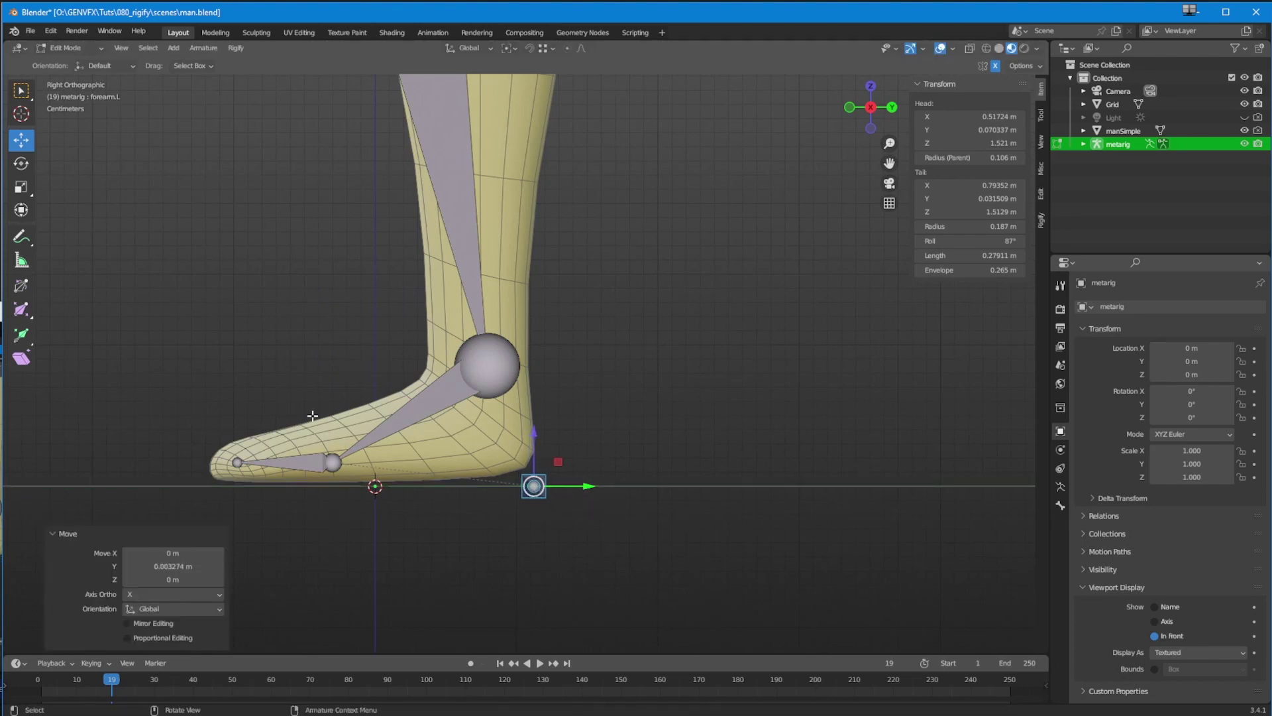
Move the toe joint slightly back along Y and extend the toe bone's tip forward to the end of the foot.
drag(312, 415, 394, 571)
drag(386, 464, 394, 464)
click(237, 462)
drag(290, 462, 267, 462)
Move the pelvis bone's upper tip about -0.014 m along Y toward the front of the hip.
shift+middle_drag(352, 217, 355, 361)
shift+middle_drag(363, 159, 349, 454)
shift+middle_drag(333, 86, 340, 342)
shift+middle_drag(360, 110, 352, 422)
click(303, 216)
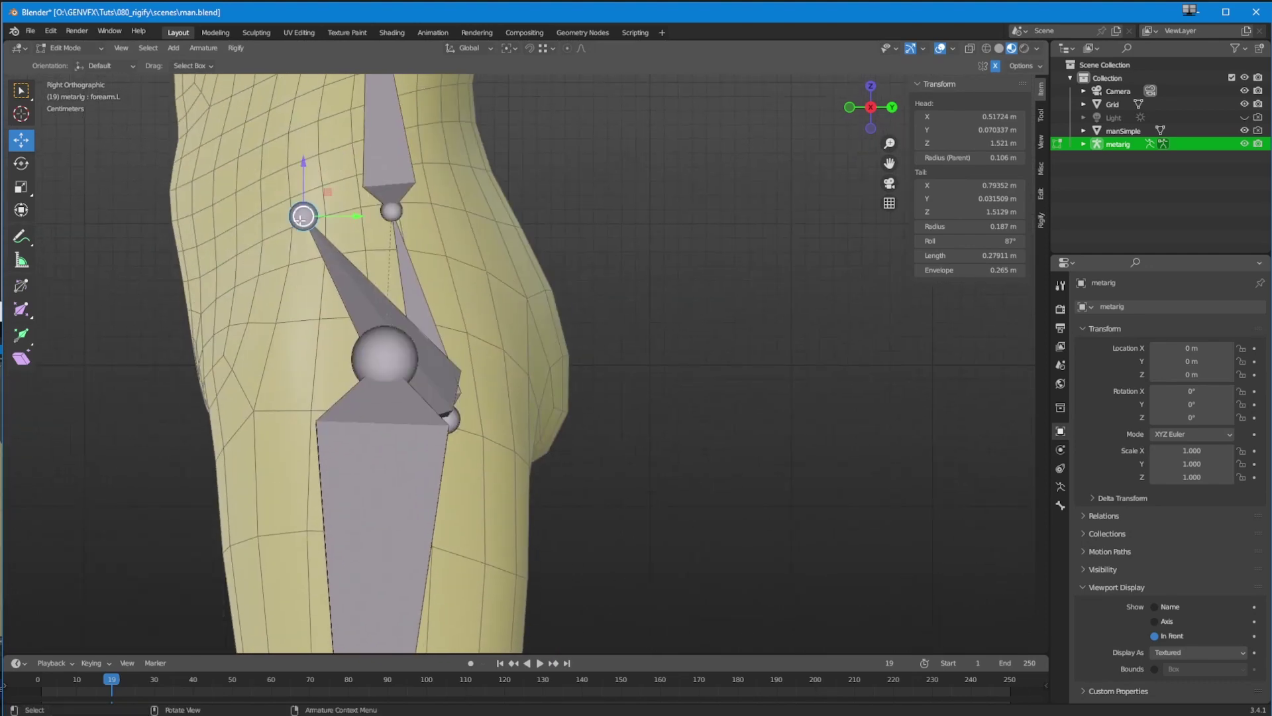
drag(356, 216, 334, 216)
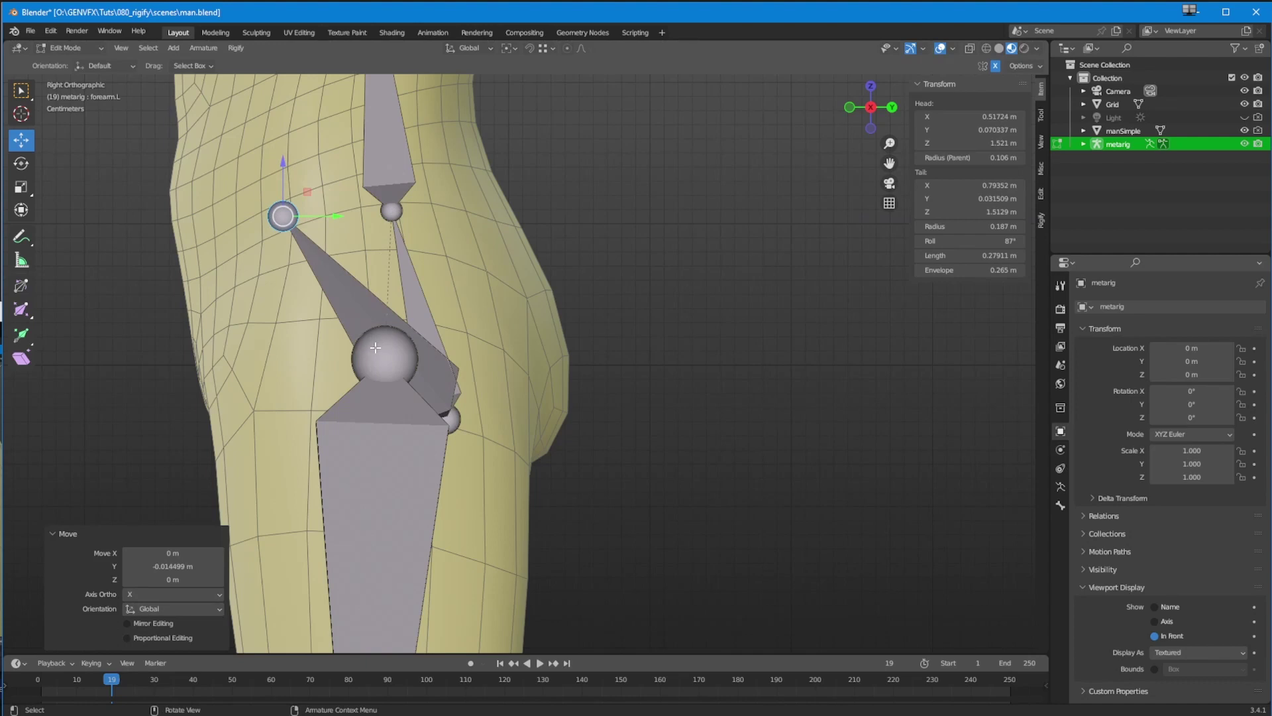
Try moving the joint at the top of the lowest spine bone backward, and undo the move.
ctrl+middle_drag(414, 333, 422, 504)
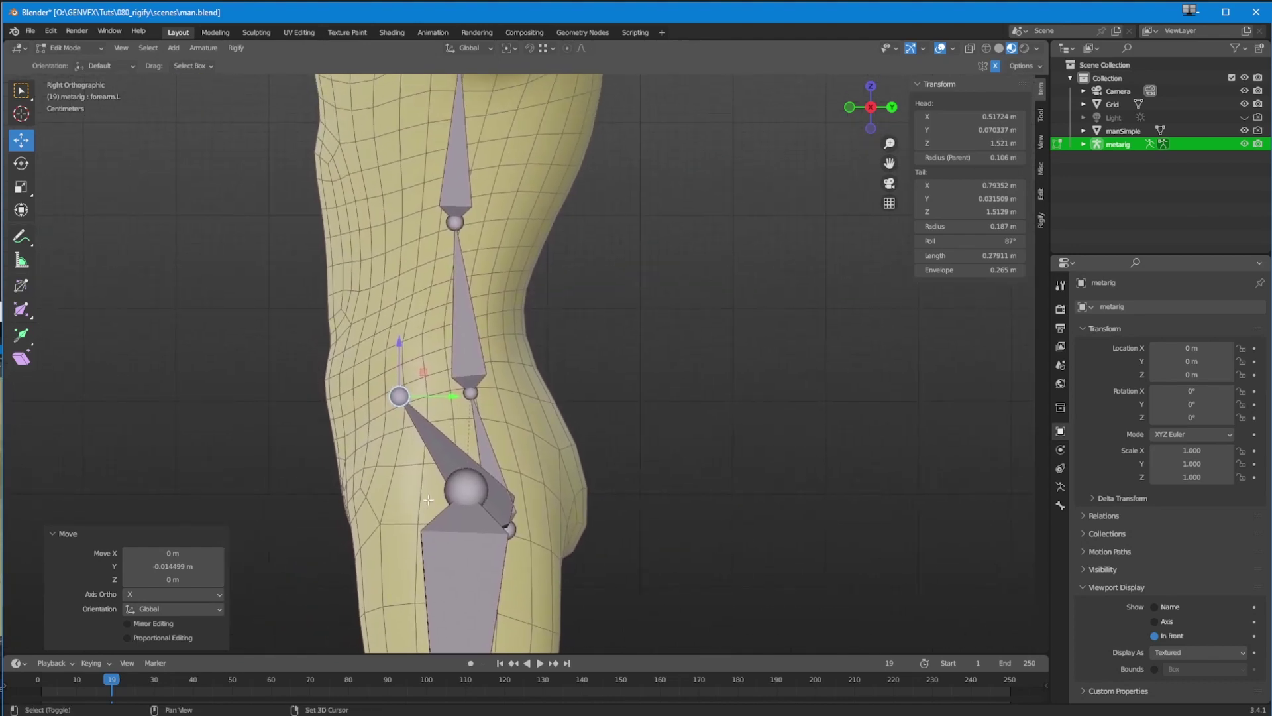
click(472, 394)
key(g)
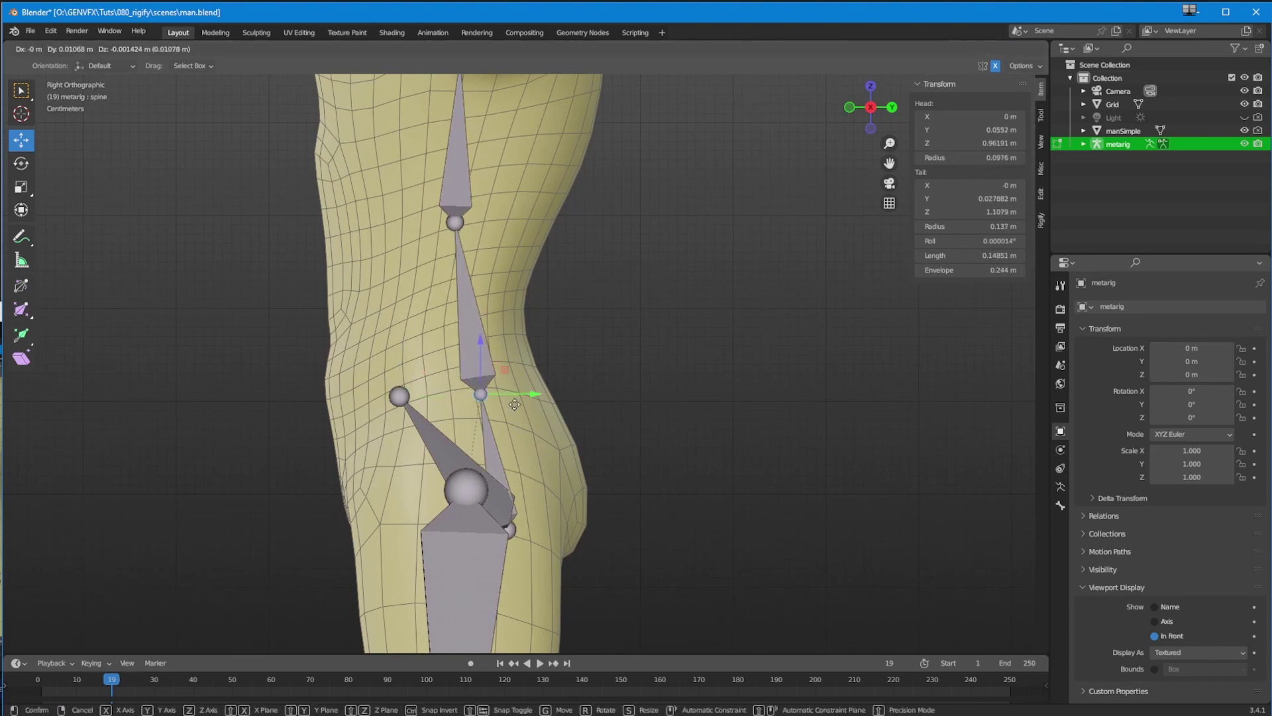
click(494, 360)
key(ctrl+z)
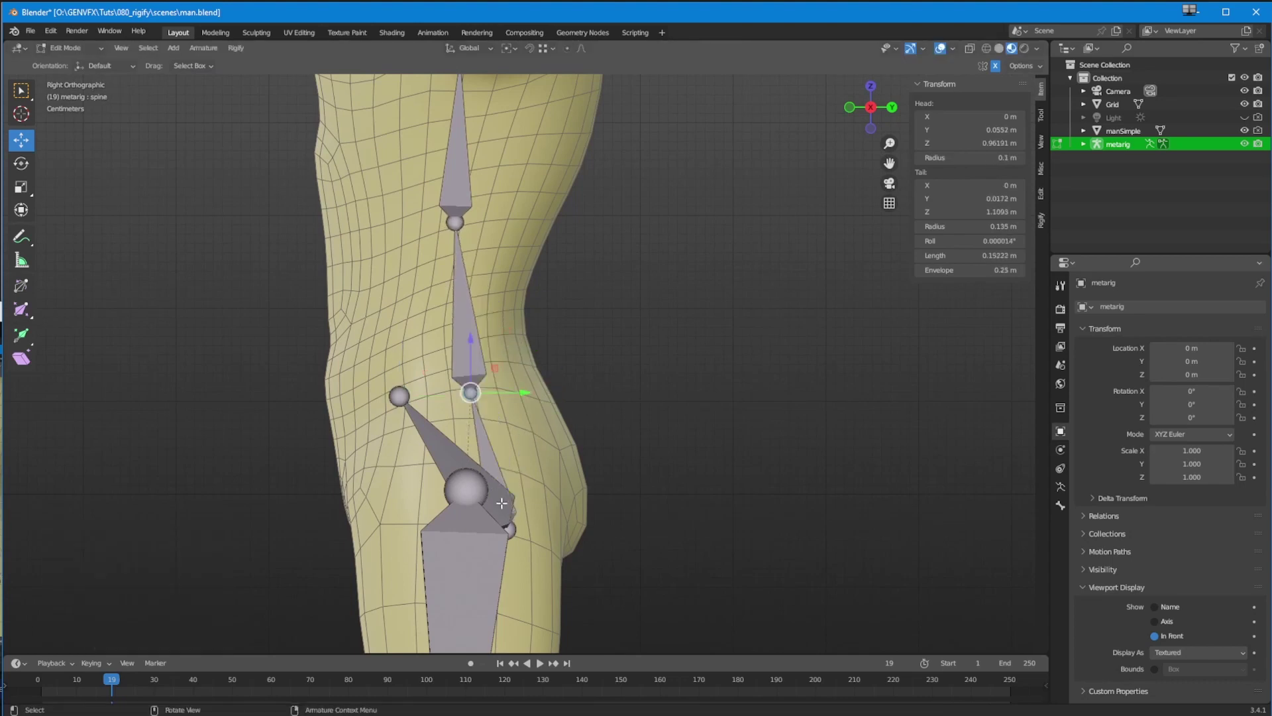
Try moving the left pelvis bone's head back and up away from the spine base, and undo the move.
click(512, 530)
key(g)
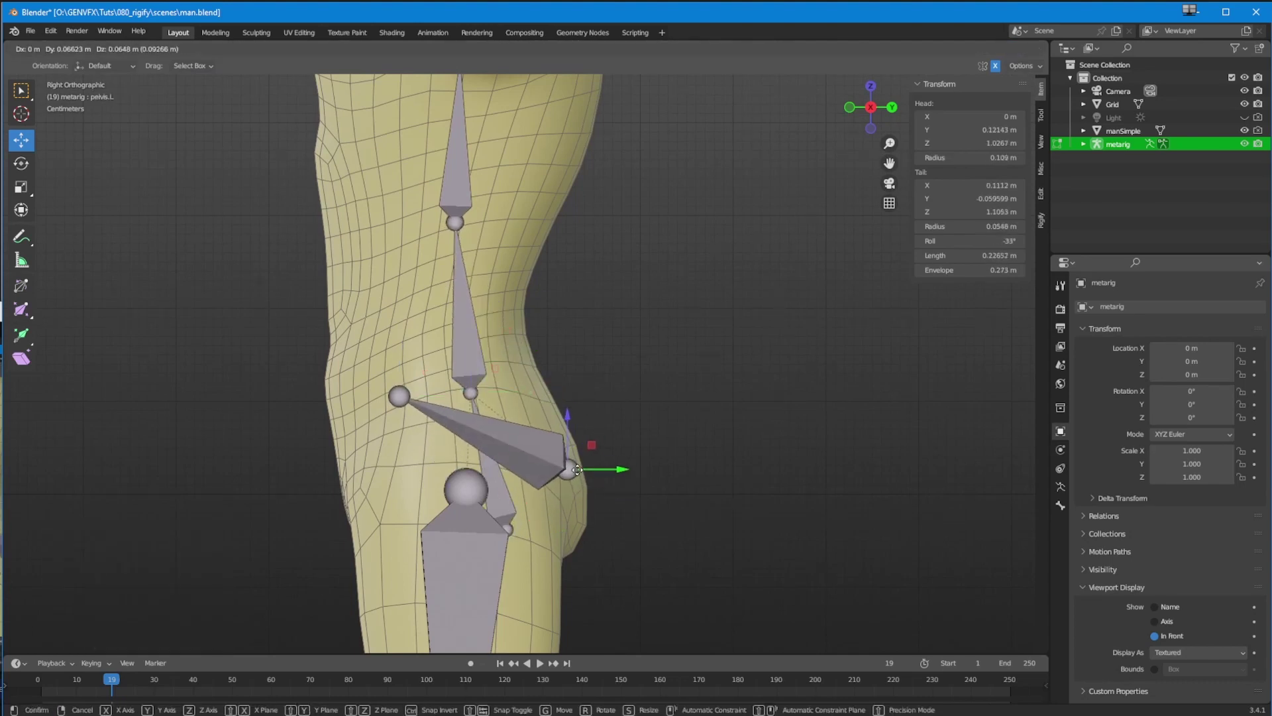
click(577, 468)
middle_drag(556, 549, 251, 421)
key(ctrl+z)
Try moving the left pelvis bone's head about 0.034 m in X off the centre line, and undo the move.
scroll(497, 514, down, 1)
drag(601, 375, 565, 375)
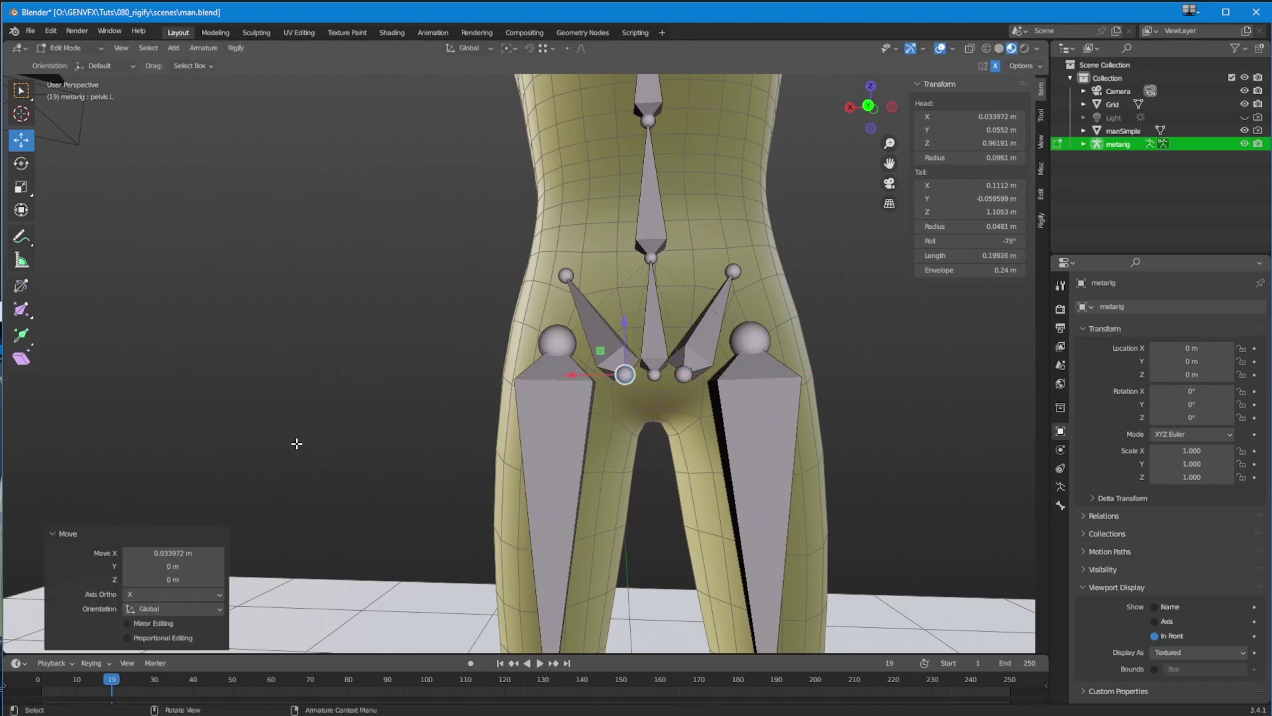
key(ctrl+z)
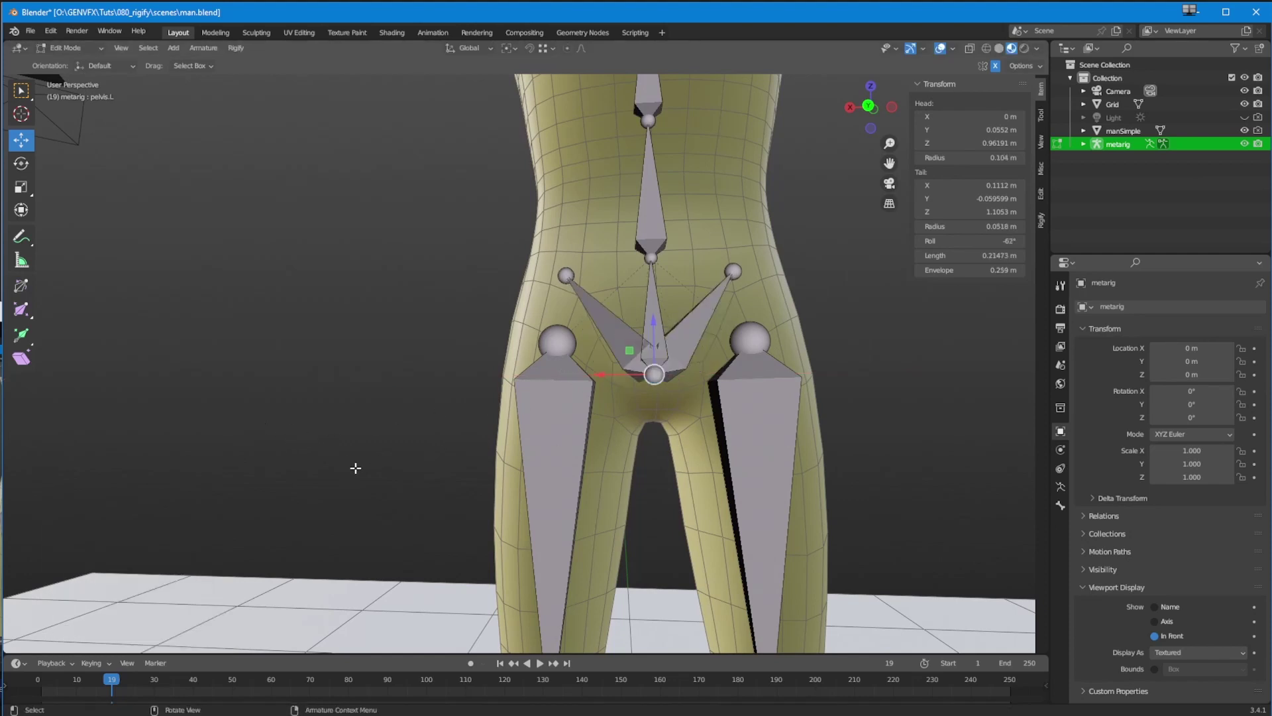
Examine where the pelvis bones meet the spine base from behind and in right side view.
middle_drag(362, 470, 391, 487)
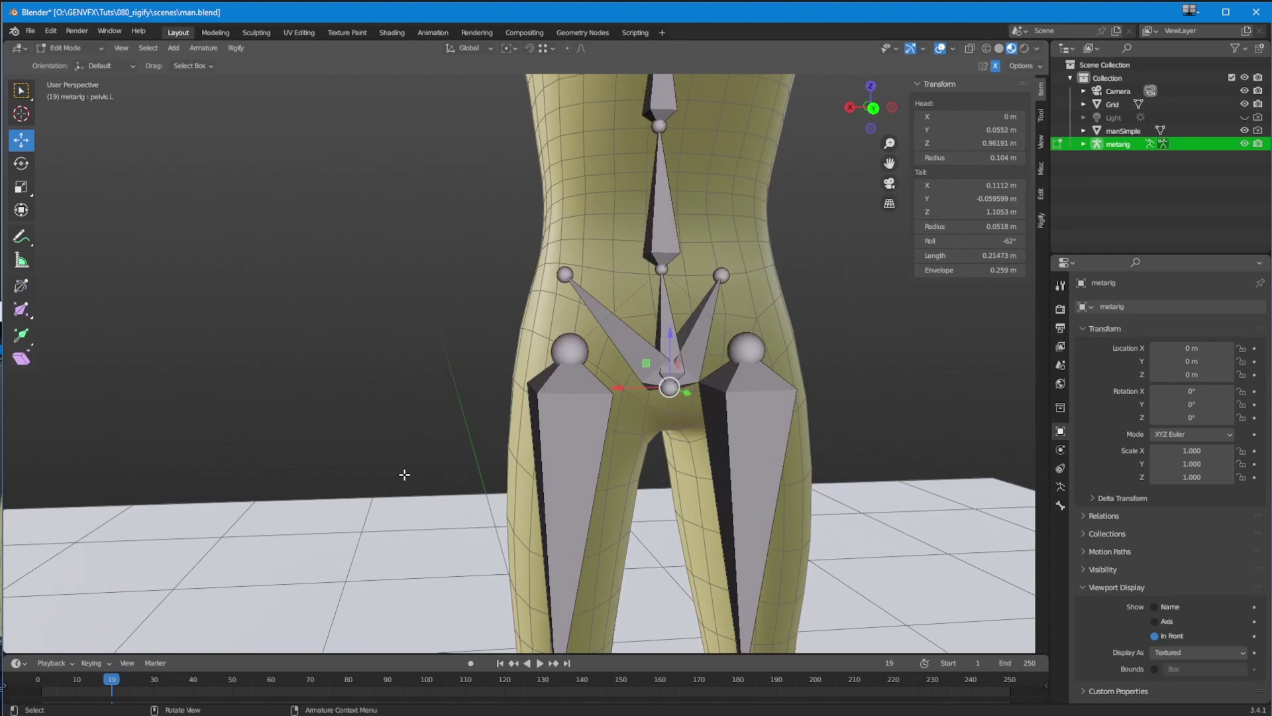
scroll(424, 437, up, 2)
shift+middle_drag(448, 417, 314, 417)
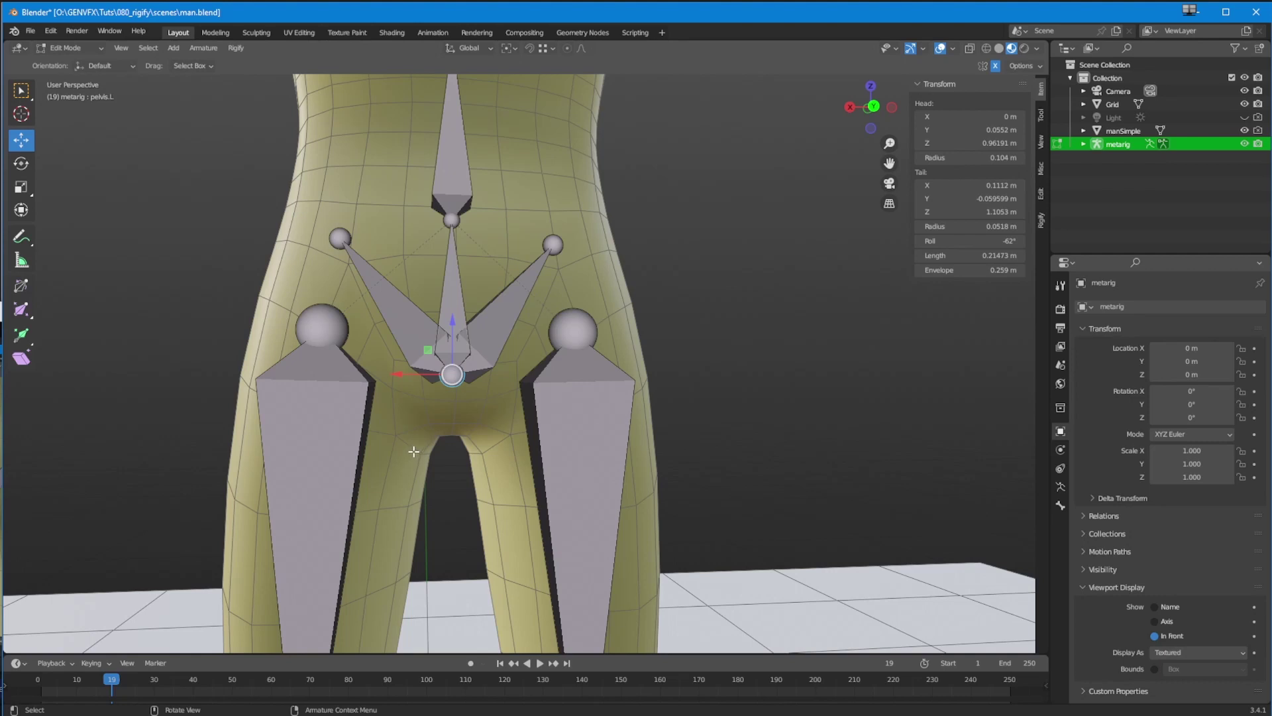
middle_drag(368, 399, 442, 450)
shift+middle_drag(454, 375, 418, 479)
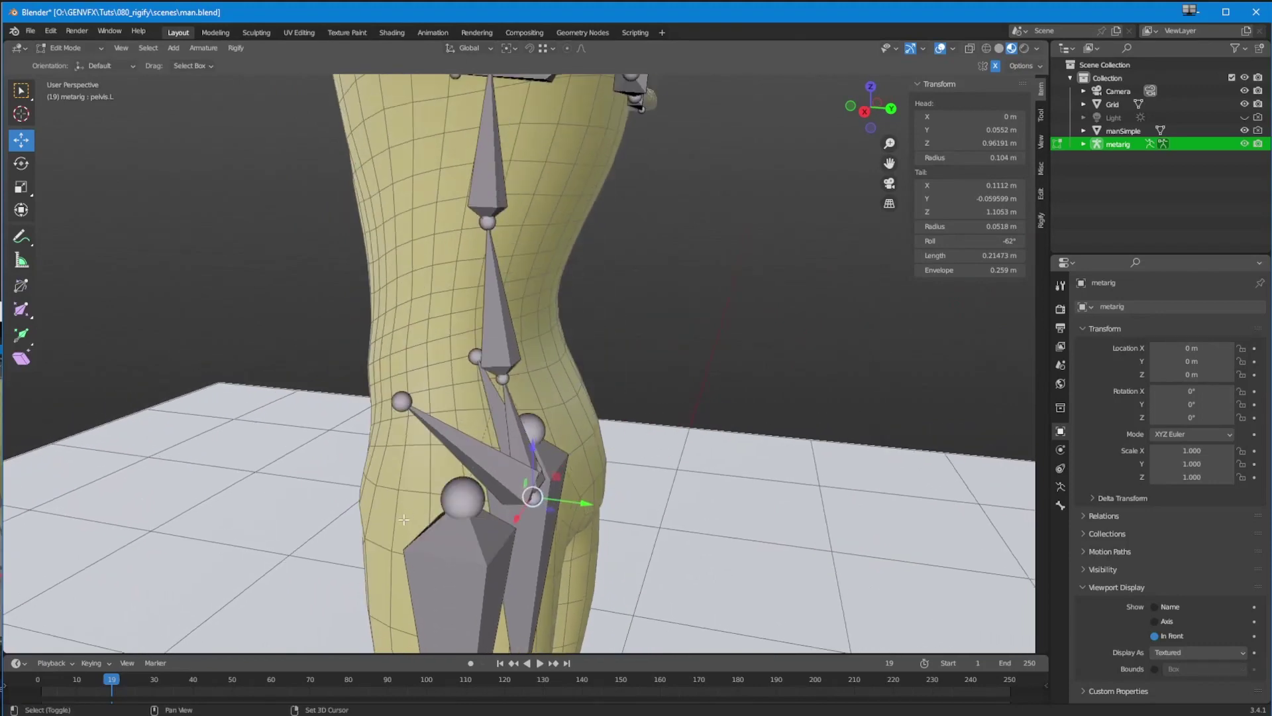
key(KP_3)
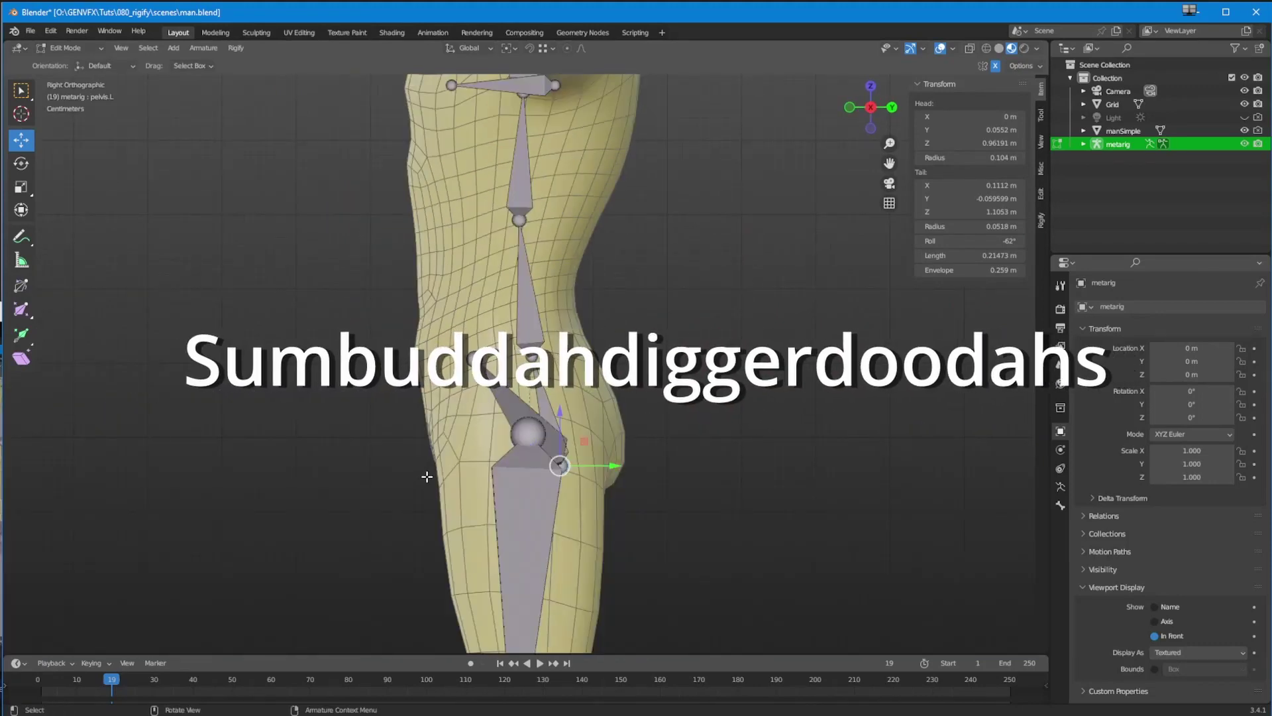
In right side view, adjust the lower spine joints to follow the torso, shifting the mid-back joint backward about 0.016 m in Y.
scroll(424, 376, up, 2)
shift+middle_drag(424, 375, 392, 452)
click(494, 435)
drag(504, 431, 501, 400)
shift+middle_drag(501, 401, 493, 432)
ctrl+middle_drag(514, 292, 500, 550)
drag(508, 550, 368, 431)
click(512, 498)
drag(399, 440, 602, 555)
drag(516, 497, 530, 497)
middle_drag(530, 498, 519, 368)
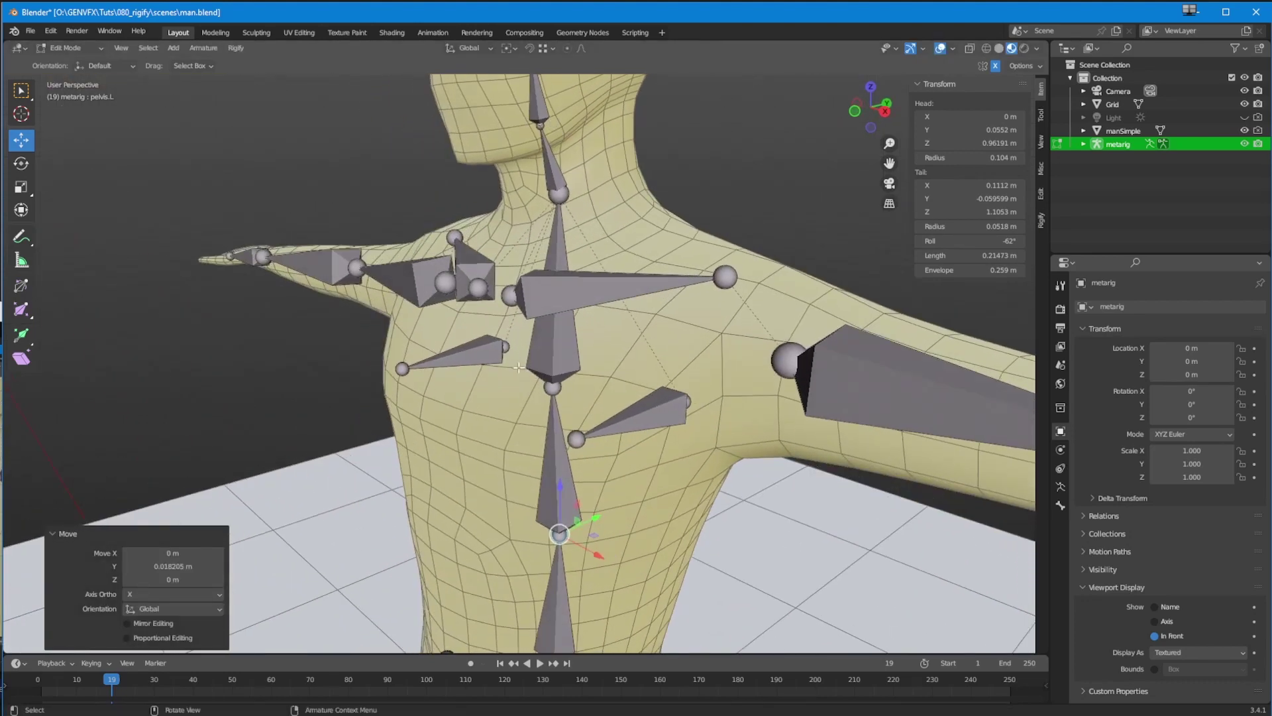
Move the chest-level spine joint backward about 0.049 m in Y in right side view.
key(KP_3)
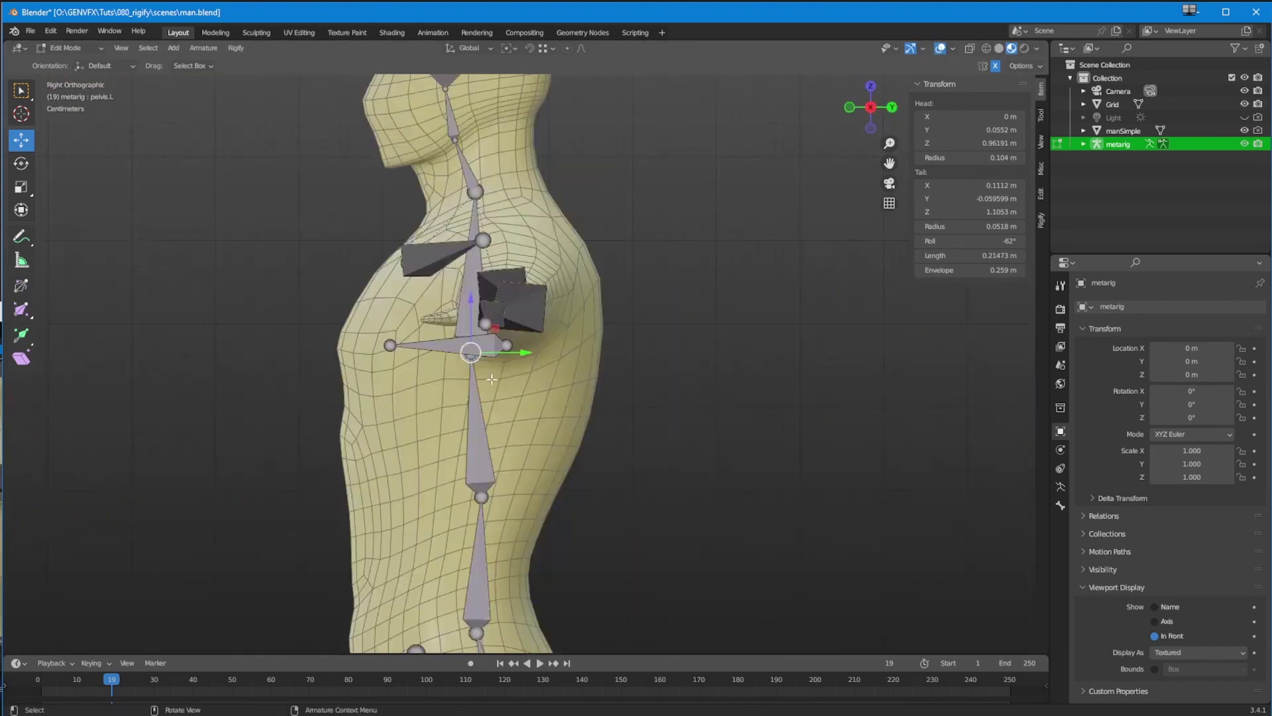
drag(521, 351, 569, 352)
middle_drag(392, 422, 484, 429)
middle_drag(569, 261, 557, 254)
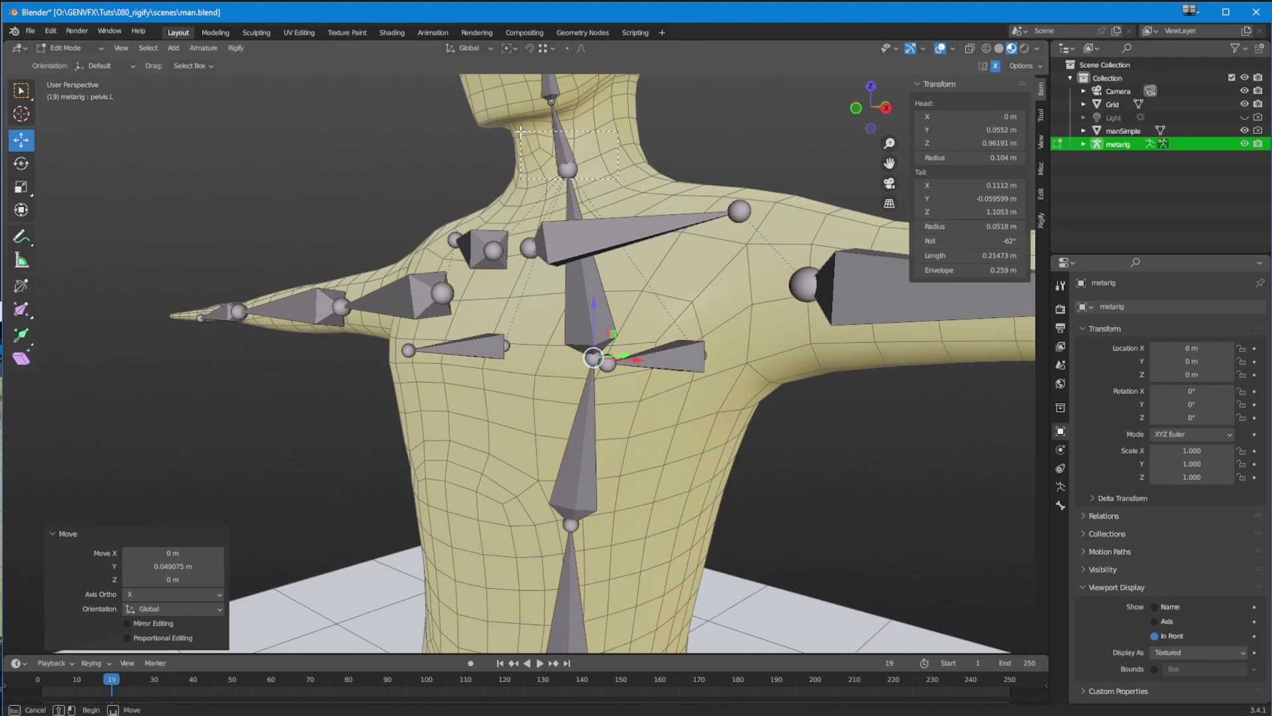
Try moving the joint at the base of the neck freely in perspective view, and undo the move.
click(567, 169)
drag(577, 190, 597, 204)
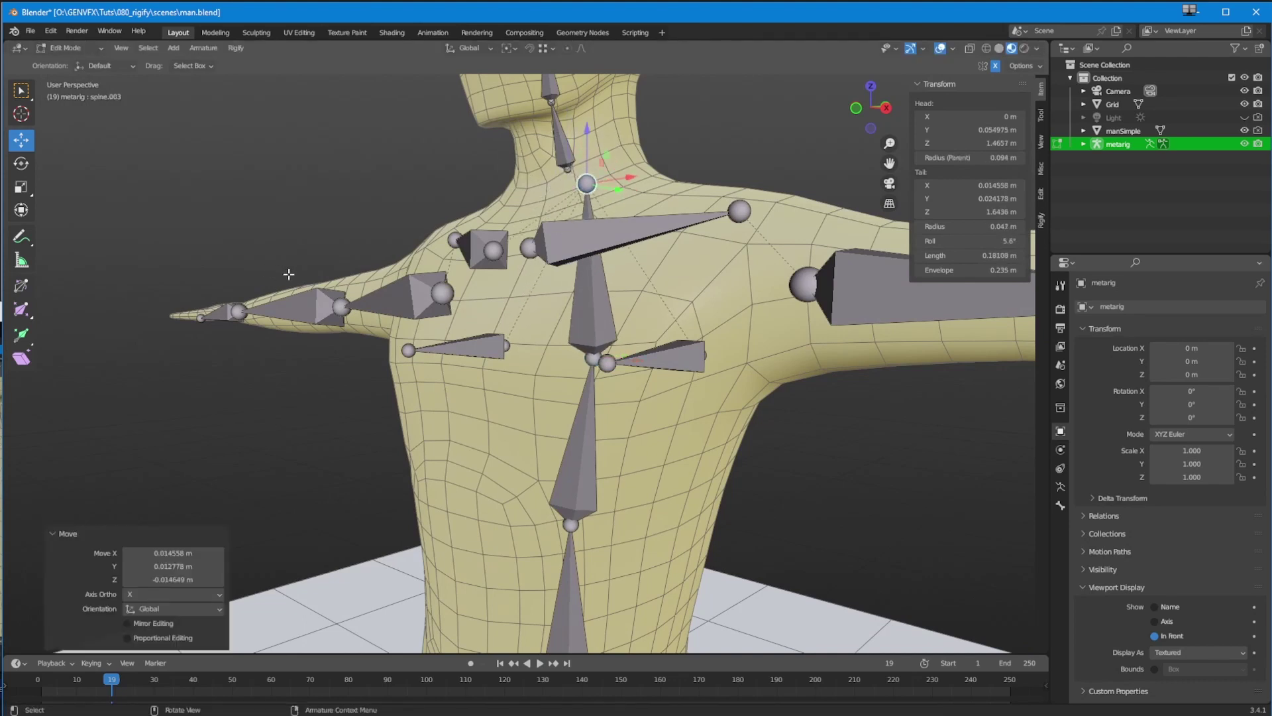
key(ctrl+z)
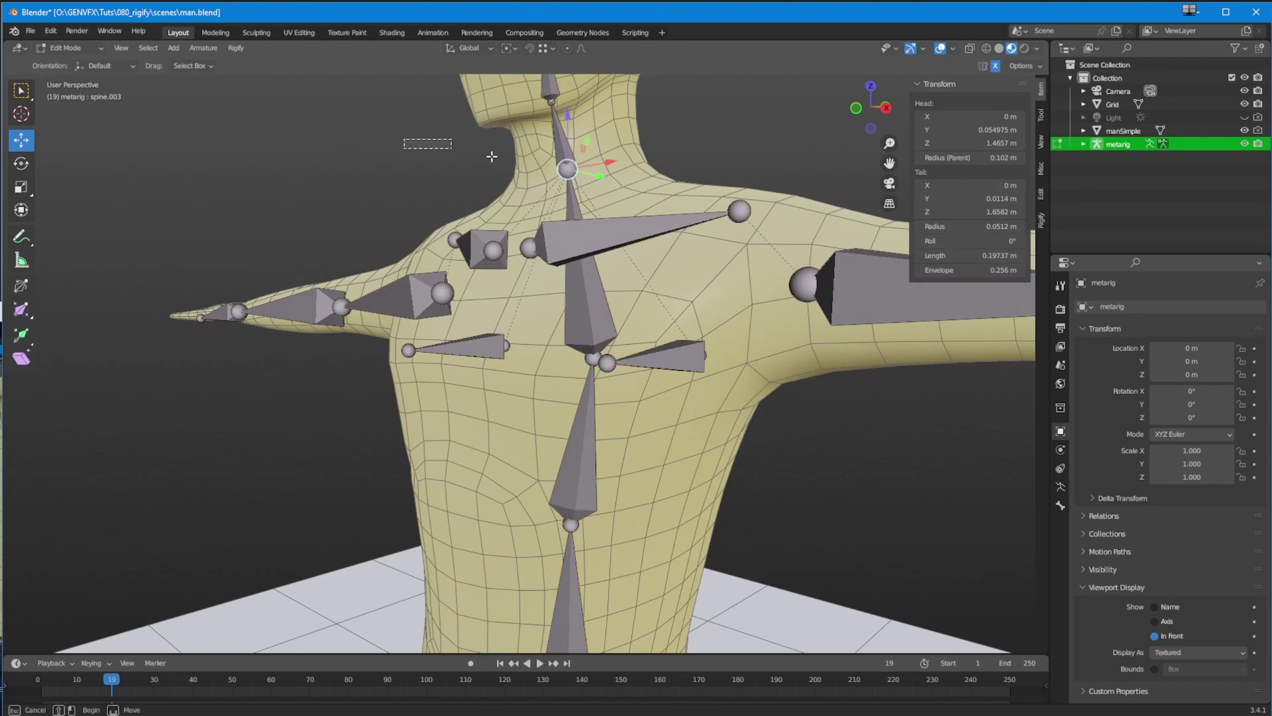
Move the neck base joint backward about 0.029 m in Y in right side view.
key(KP_3)
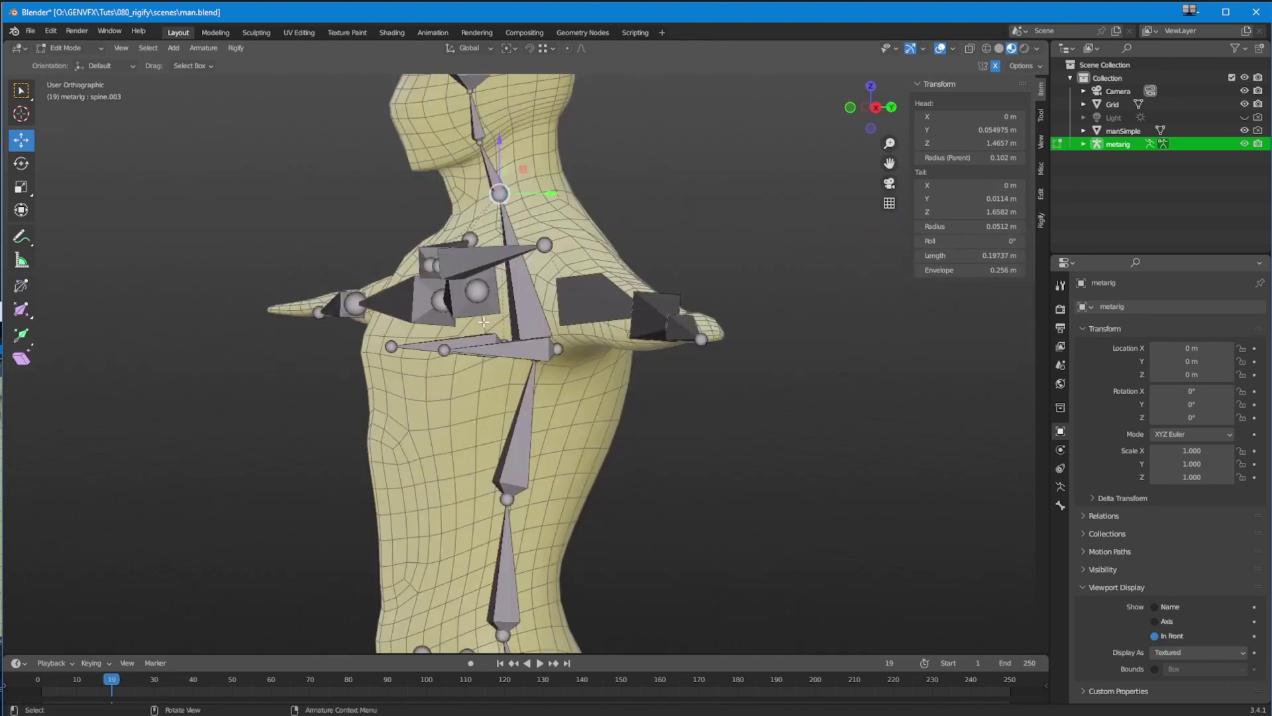
drag(487, 191, 511, 192)
shift+middle_drag(389, 382, 390, 617)
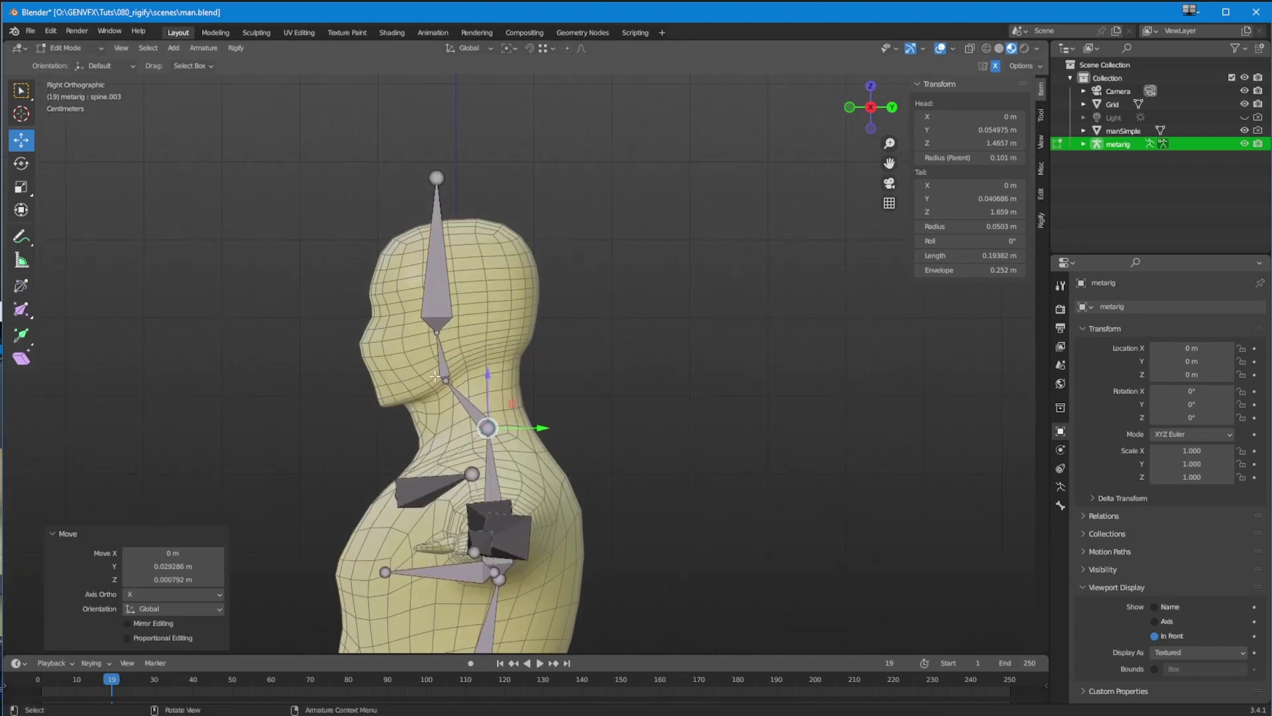
Move the upper neck joints and head bone backward inside the mesh, and fine-tune the head bone by about -0.008 m in Y and 0.003 m in Z.
click(412, 263)
drag(469, 277, 478, 379)
click(481, 380)
click(451, 321)
drag(424, 146, 515, 295)
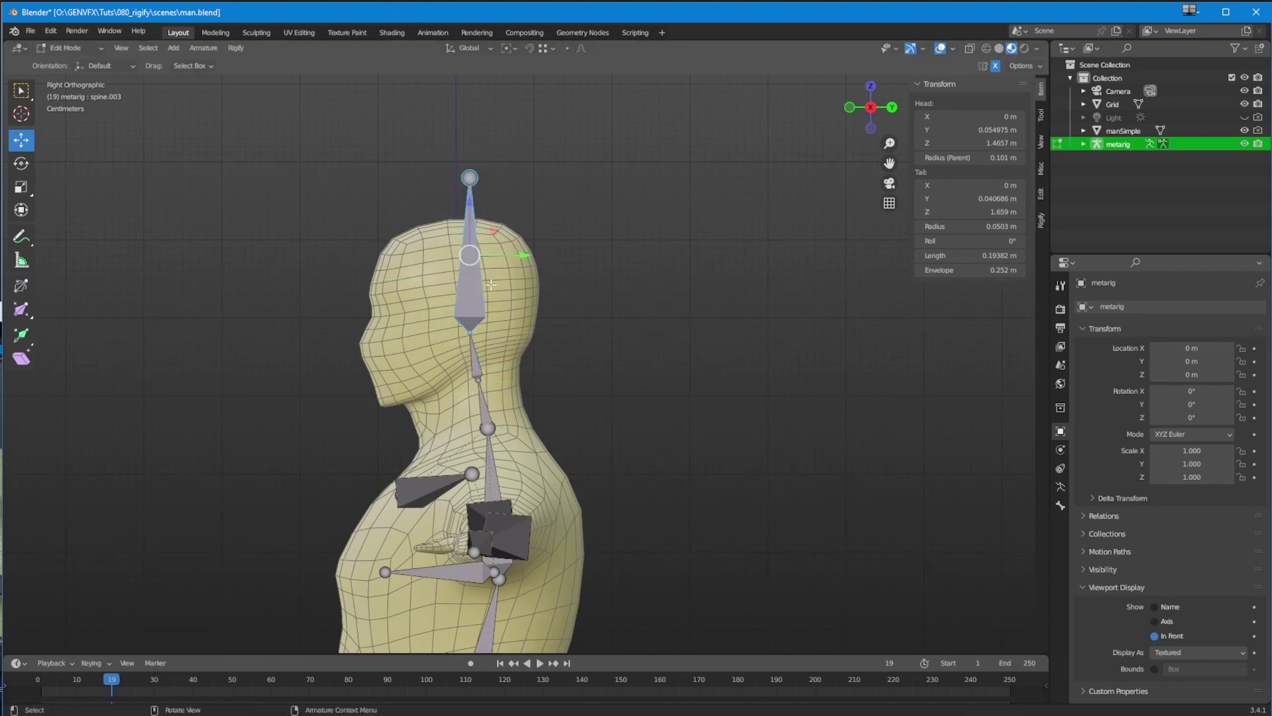
drag(469, 254, 457, 251)
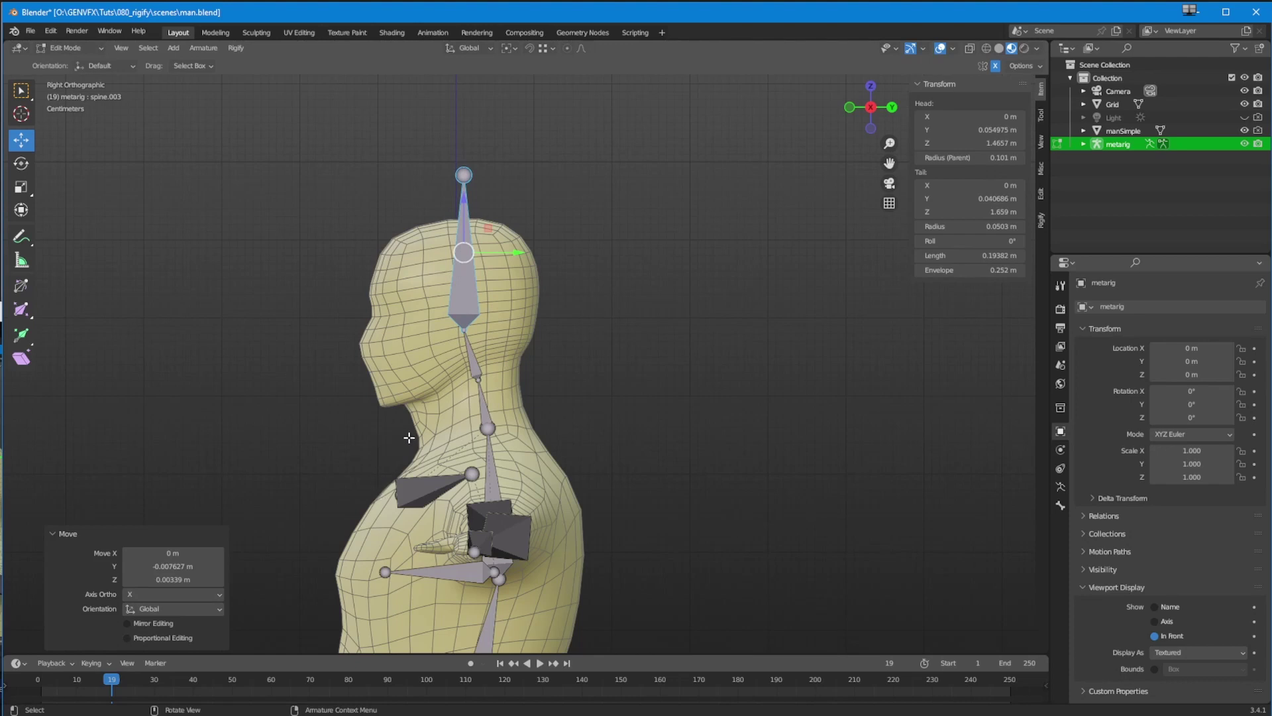
Switch the metarig to Object Mode and enlarge the Properties editor.
ctrl+middle_drag(409, 438, 539, 398)
scroll(376, 421, up, 2)
middle_drag(375, 353, 357, 350)
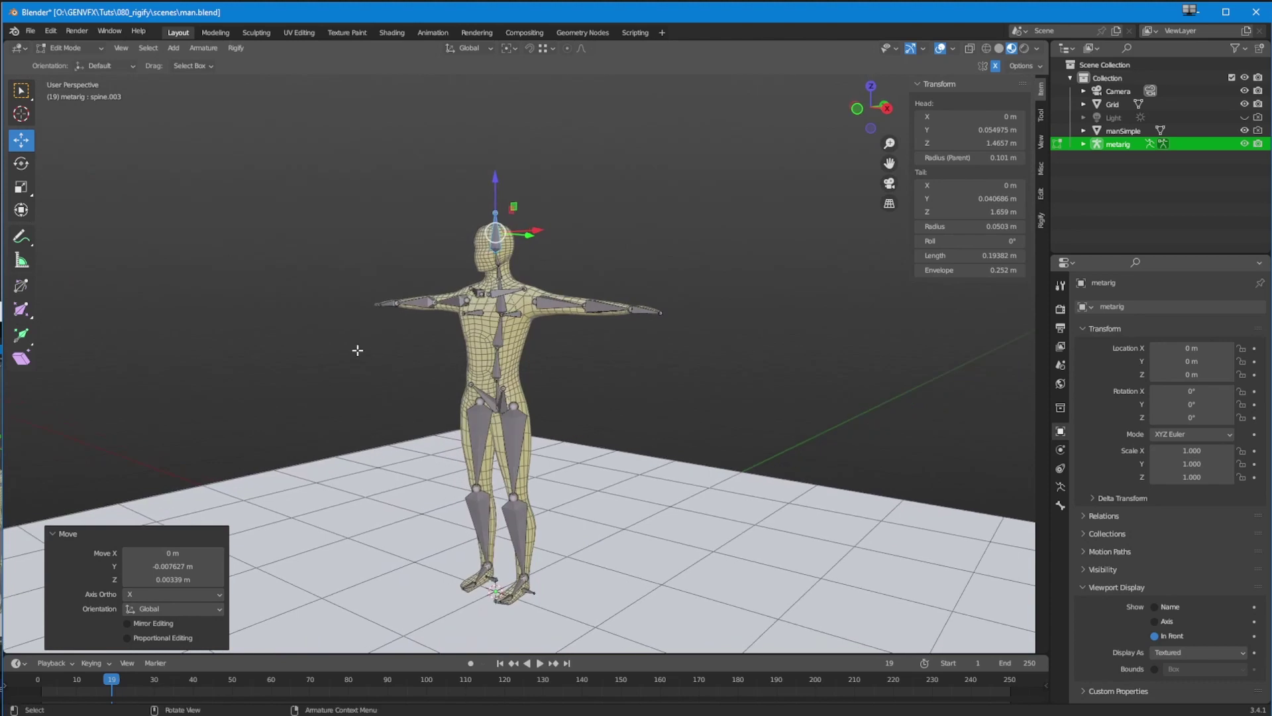
click(79, 47)
click(66, 68)
middle_drag(397, 448, 482, 443)
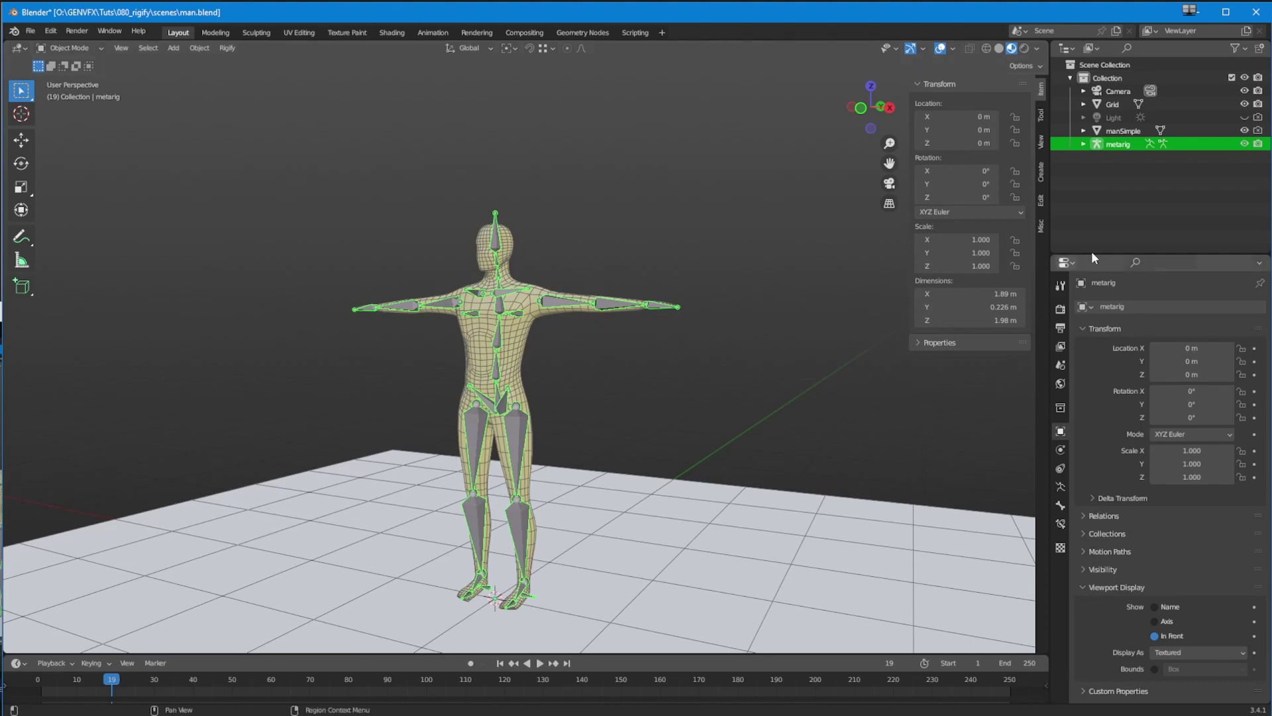
drag(1109, 253, 1108, 178)
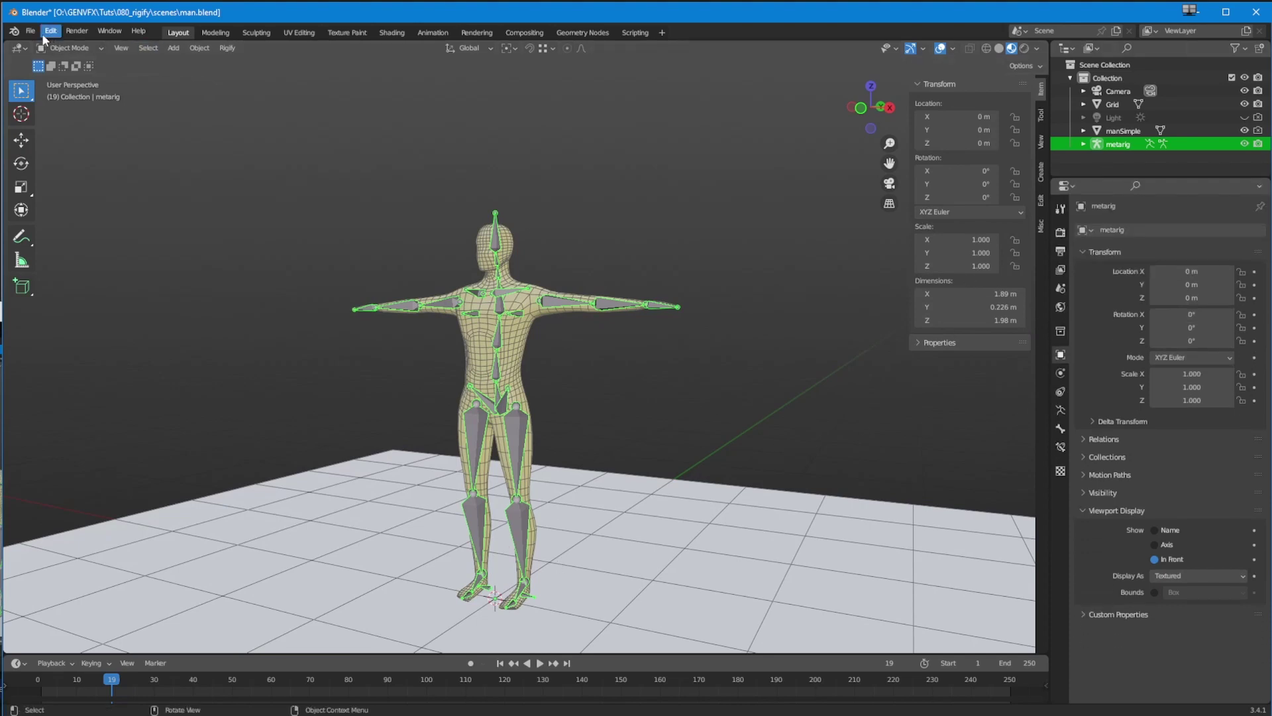
Save the scene under the new name man_prerig.blend in the scenes folder.
click(31, 31)
click(52, 132)
click(491, 102)
click(511, 661)
click(511, 662)
key(Left)
key(Left)
key(Left)
key(Left)
key(Left)
text(_prerig)
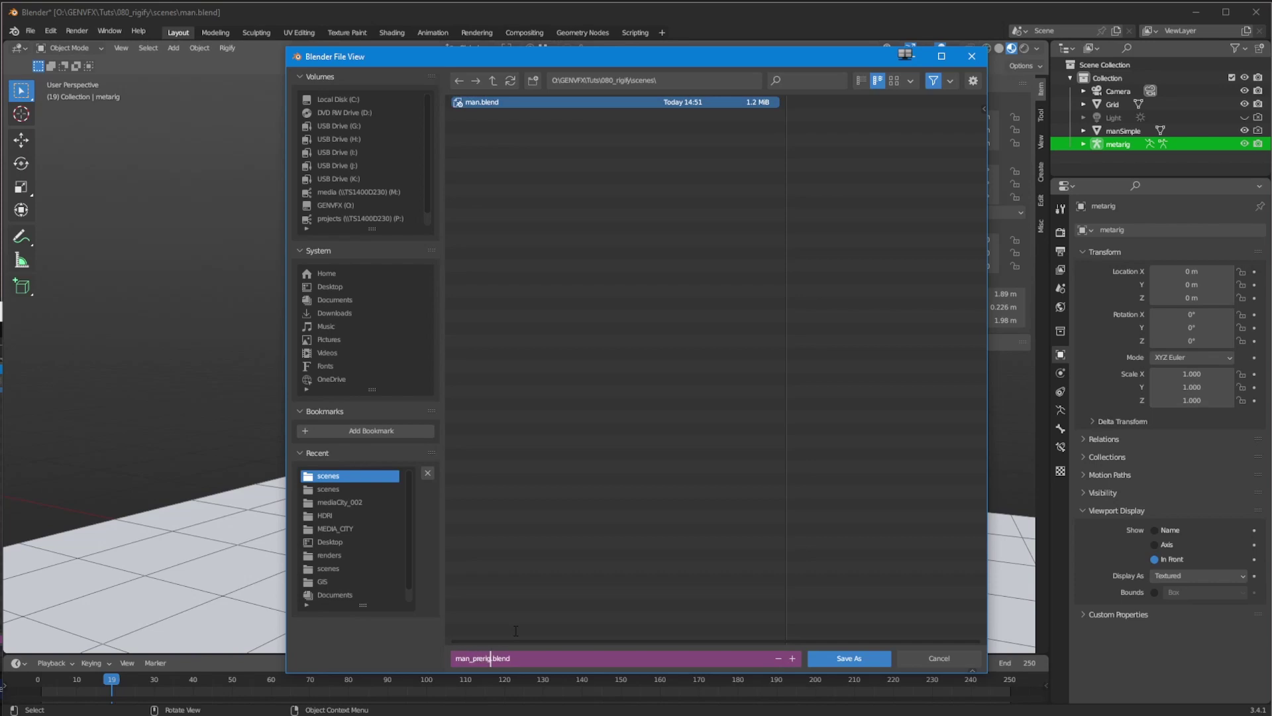
key(Return)
Open the metarig's armature data properties and show the torso, right leg, left arm, right arm and left leg bone layers individually.
scroll(587, 476, up, 5)
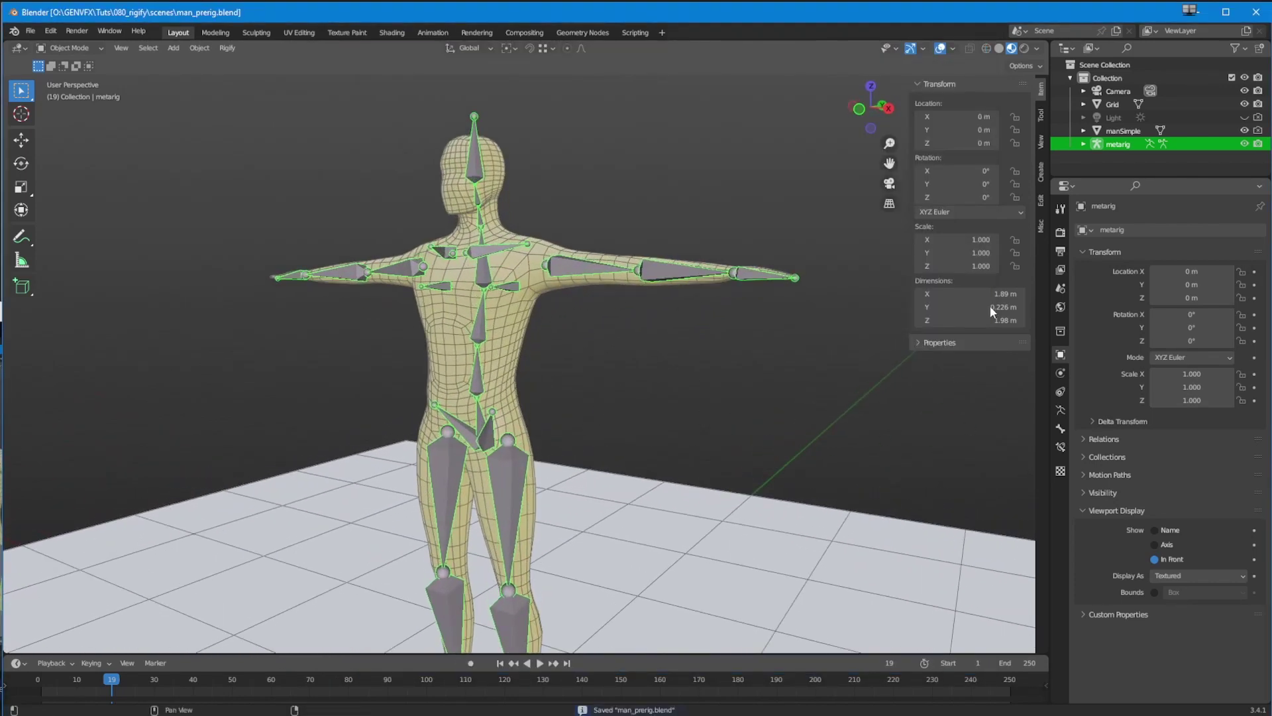
scroll(557, 463, up, 1)
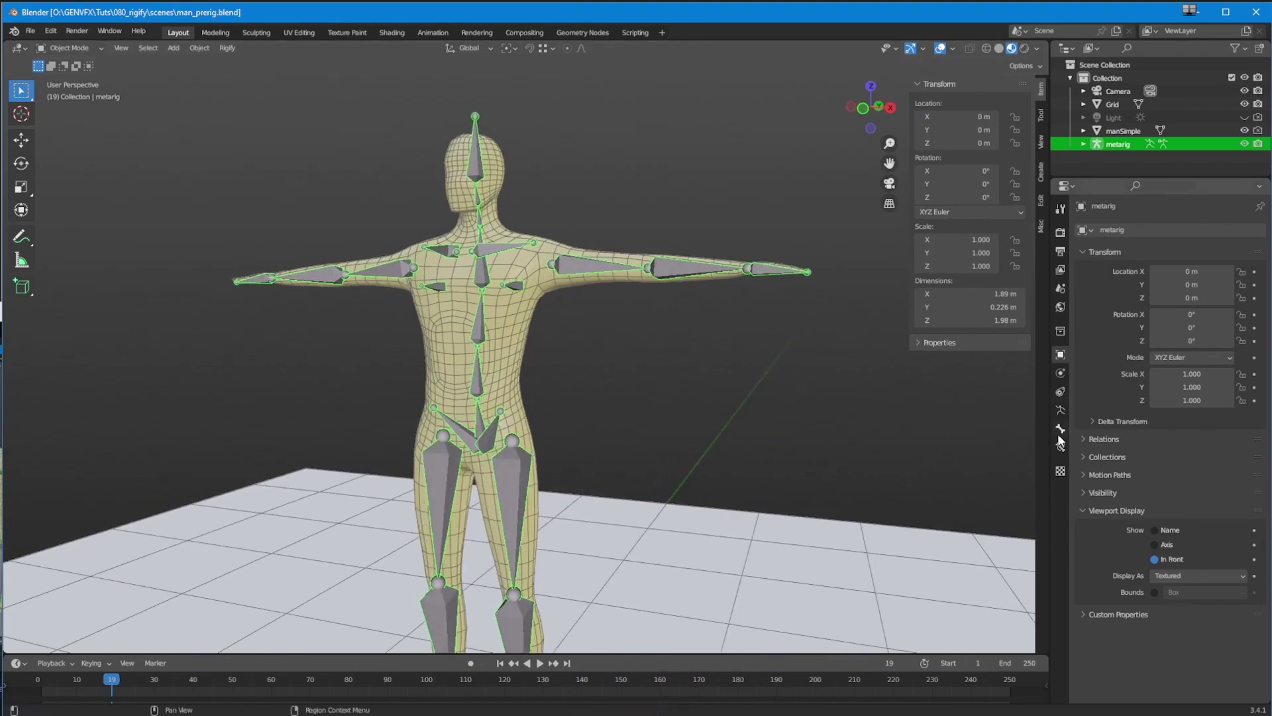
click(1060, 410)
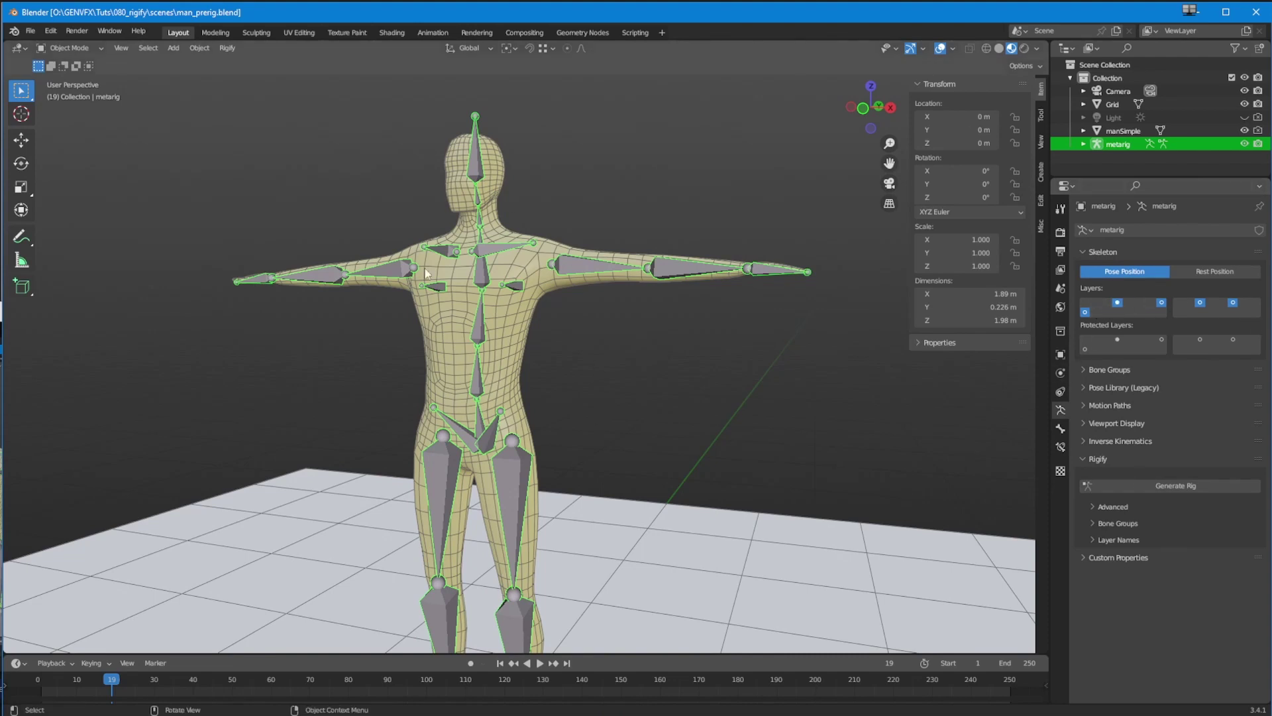
click(1116, 304)
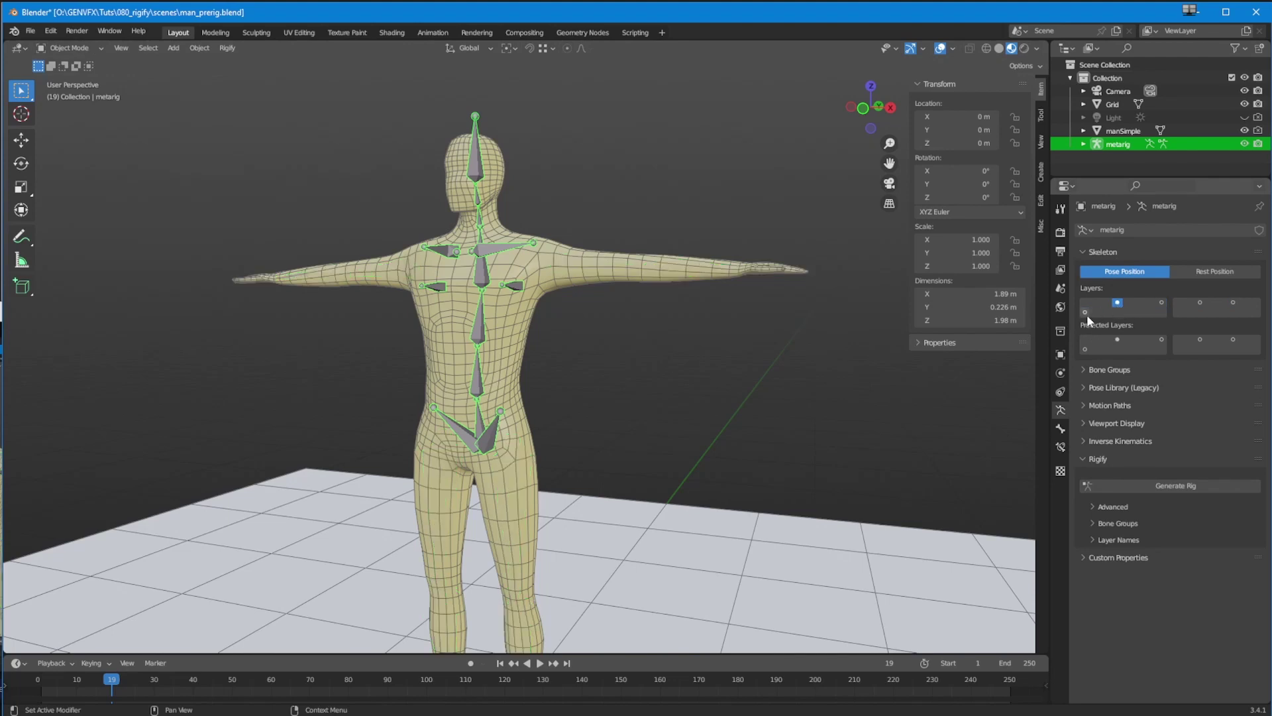
click(1086, 312)
shift+click(1116, 303)
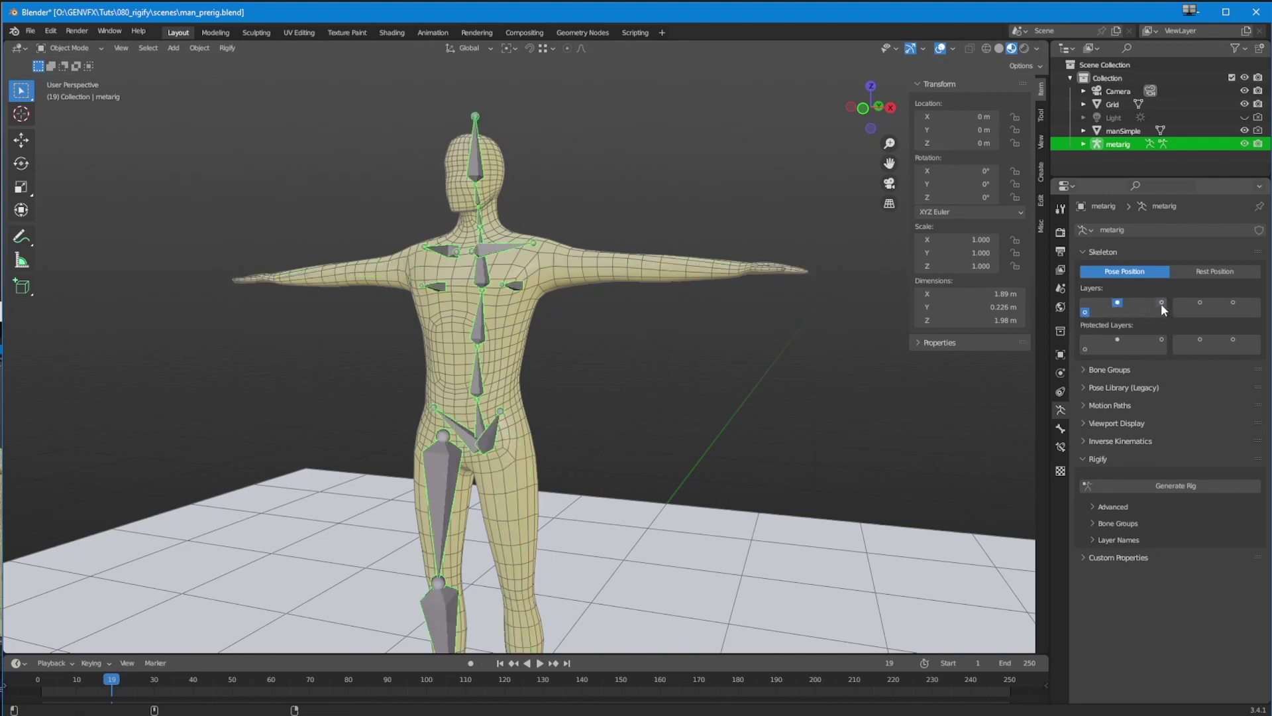
click(1086, 313)
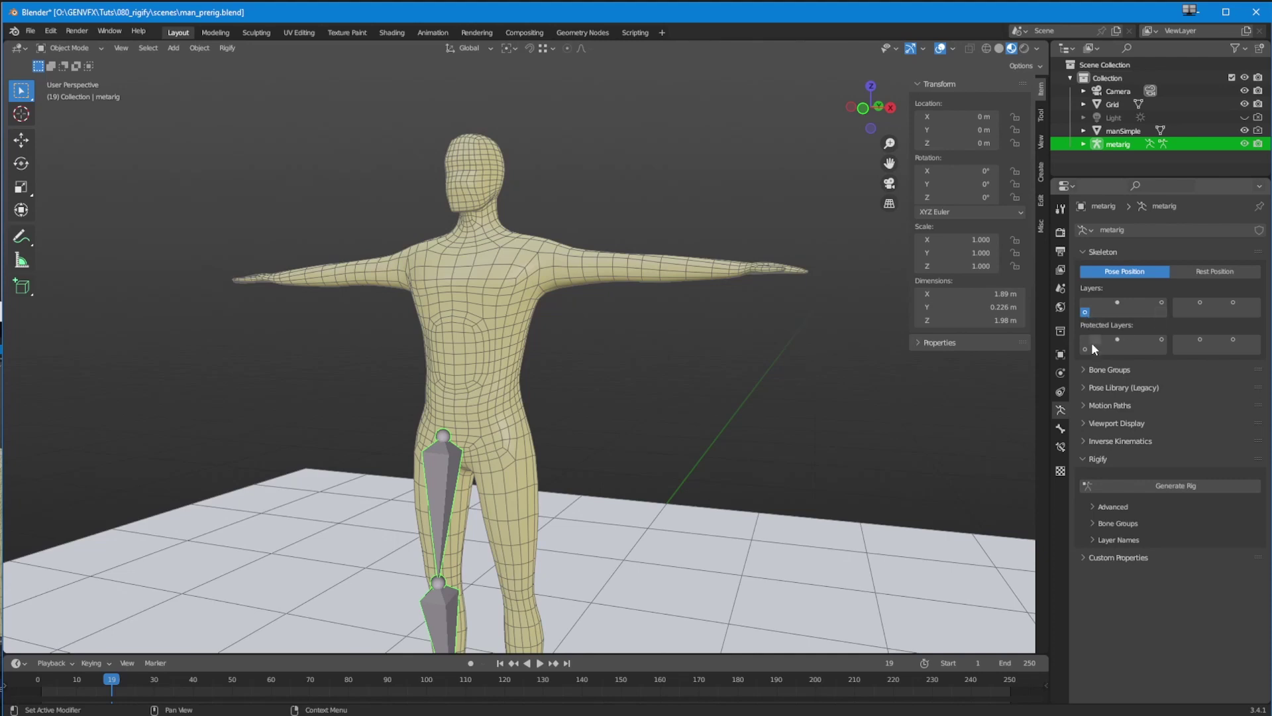
shift+click(1119, 304)
click(1085, 311)
click(1118, 304)
click(1162, 304)
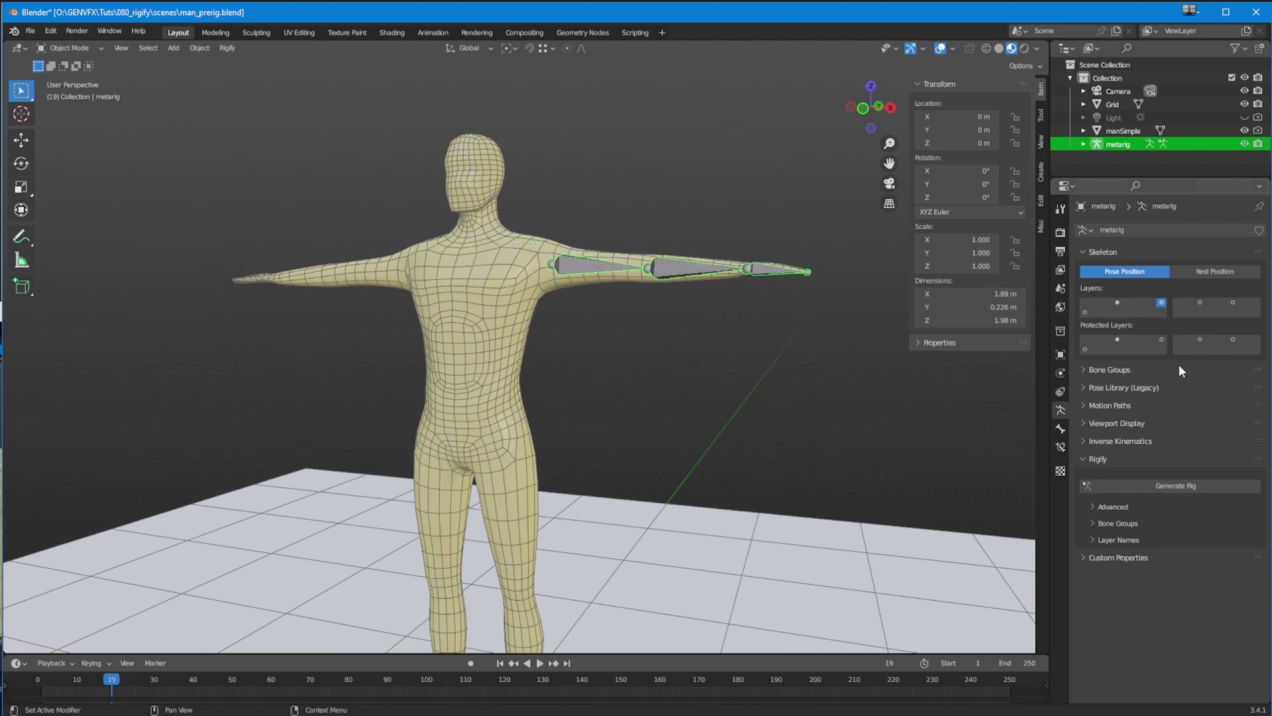
click(1200, 304)
click(1233, 303)
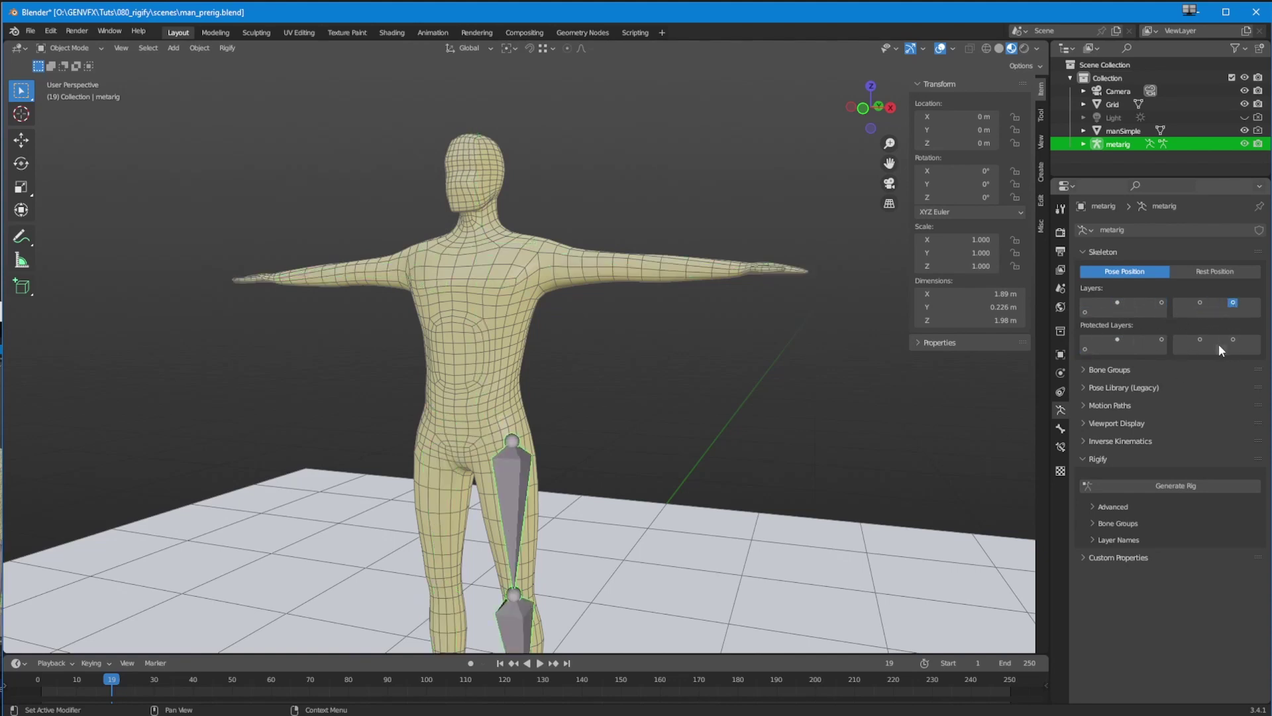
Make all five used bone layers visible together and enable the matching protected layers.
click(1086, 311)
shift+click(1118, 303)
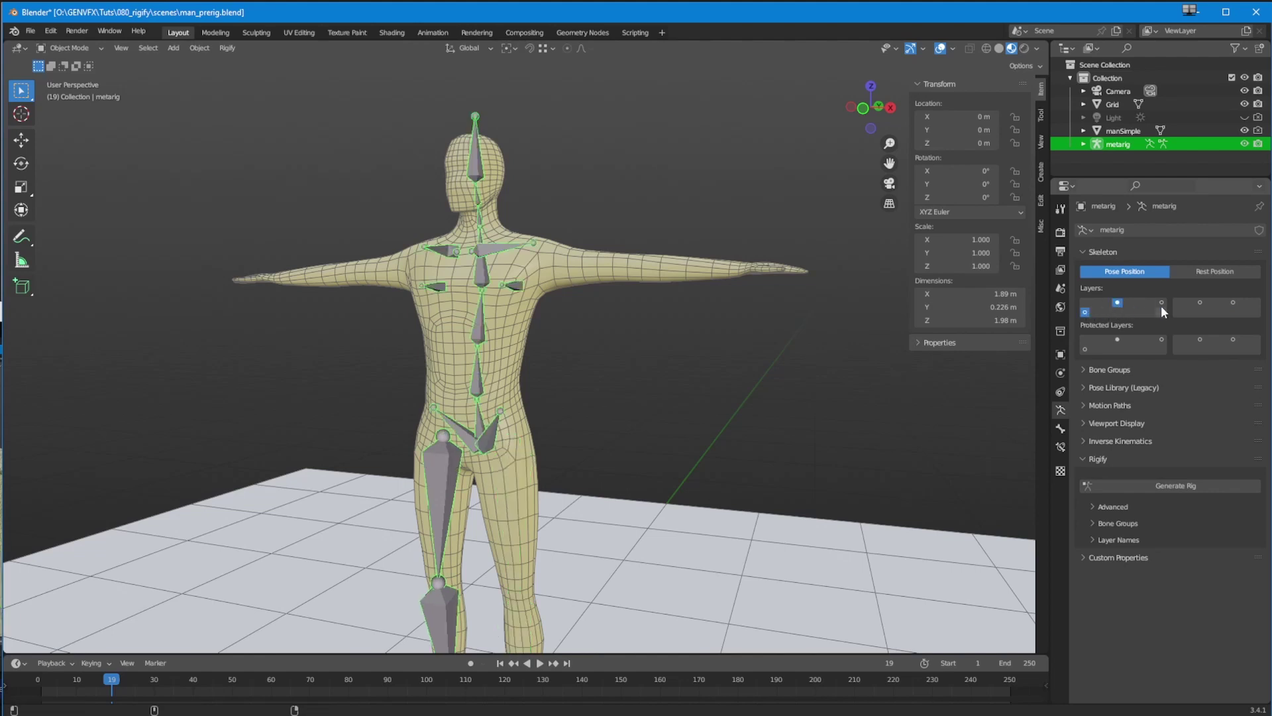
shift+click(1162, 303)
shift+click(1200, 303)
shift+click(1232, 303)
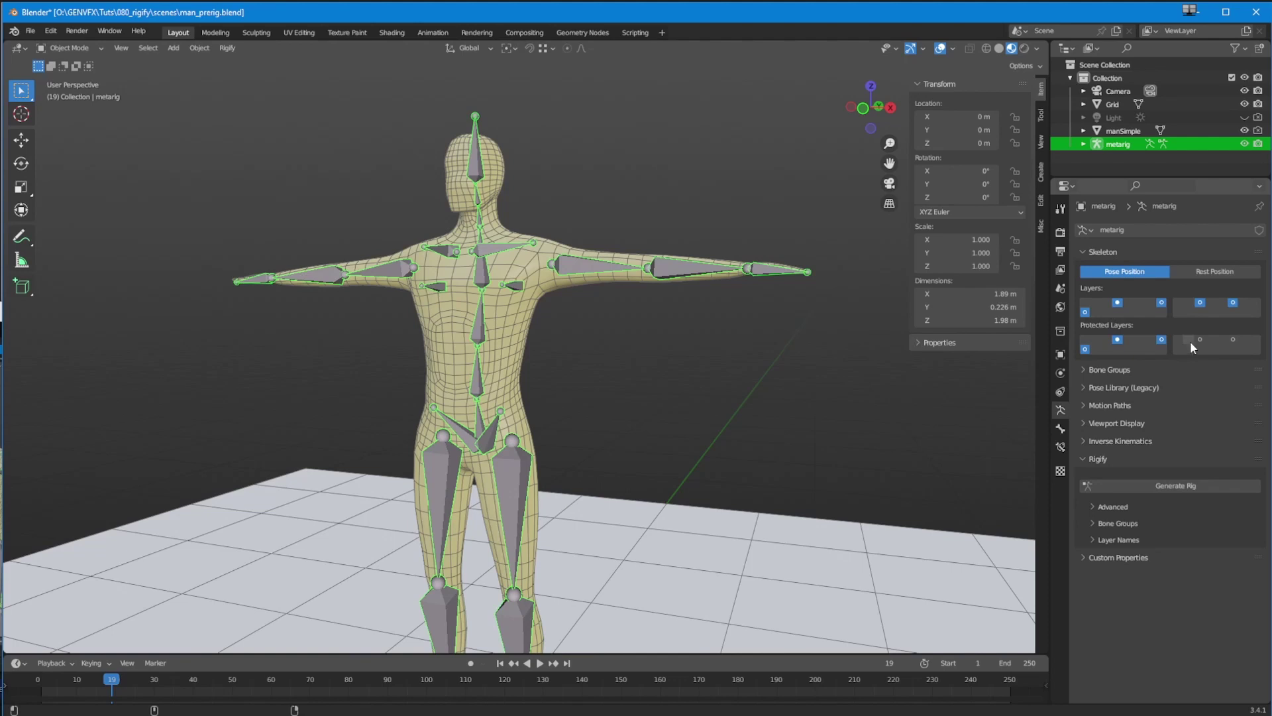
shift+click(1234, 340)
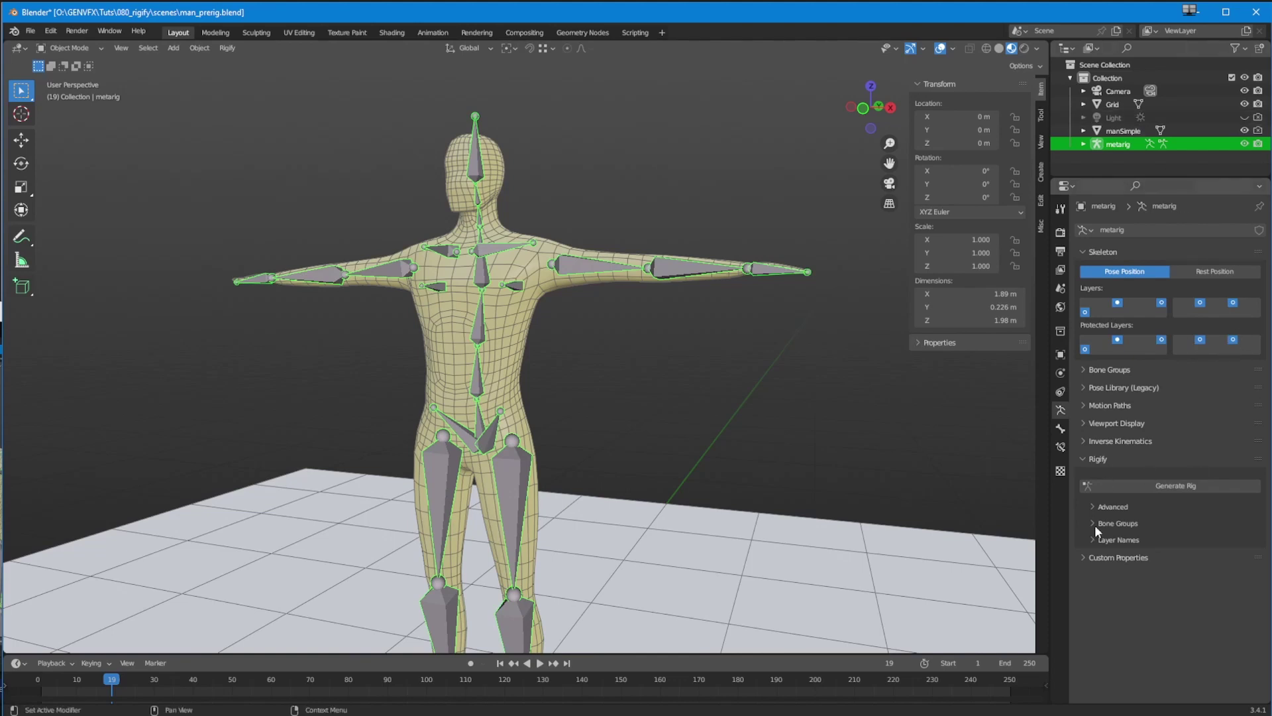
Look into the Bone Groups and Pose Library (Legacy) sections of the metarig's armature properties.
middle_drag(464, 517, 803, 543)
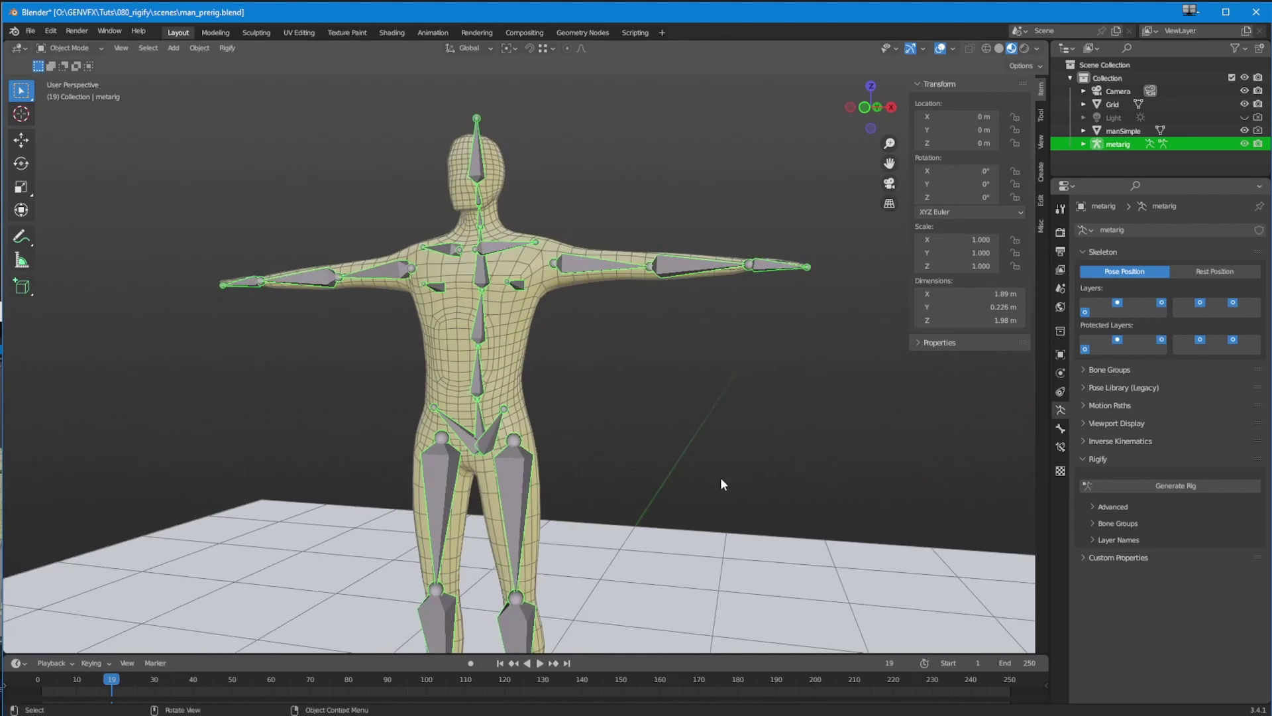
click(1087, 369)
click(1083, 369)
click(1076, 387)
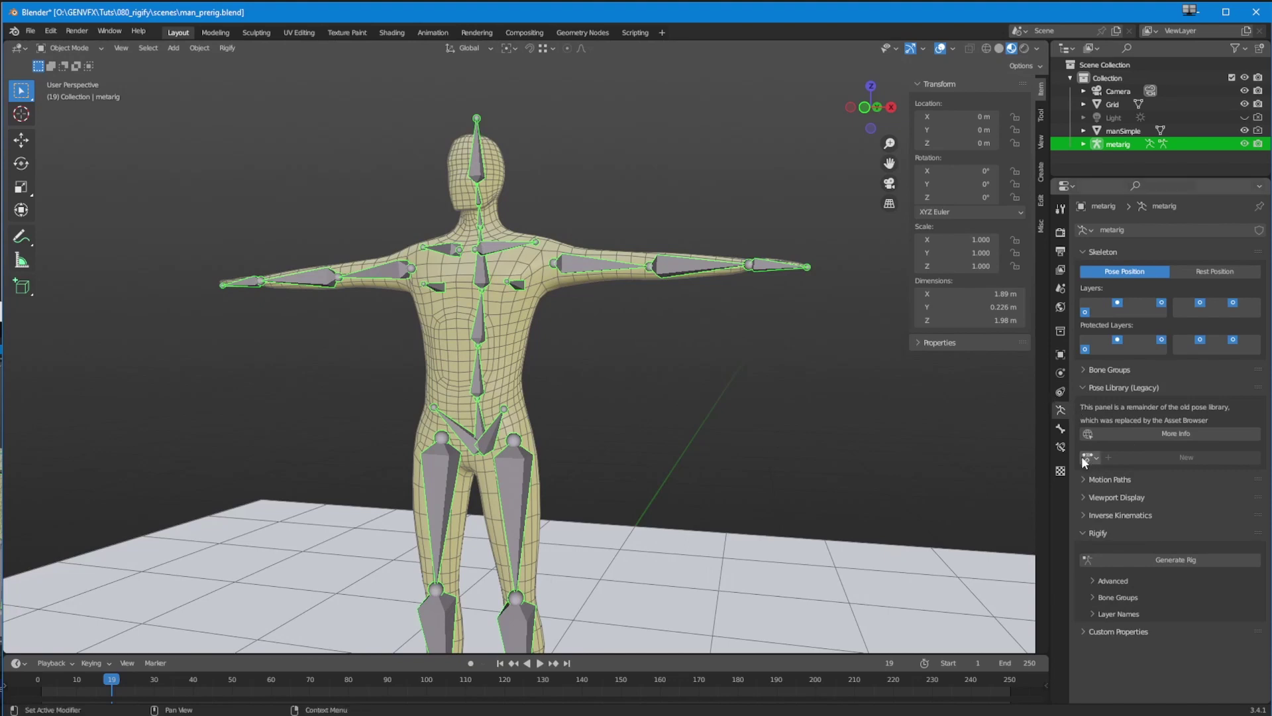
click(1083, 388)
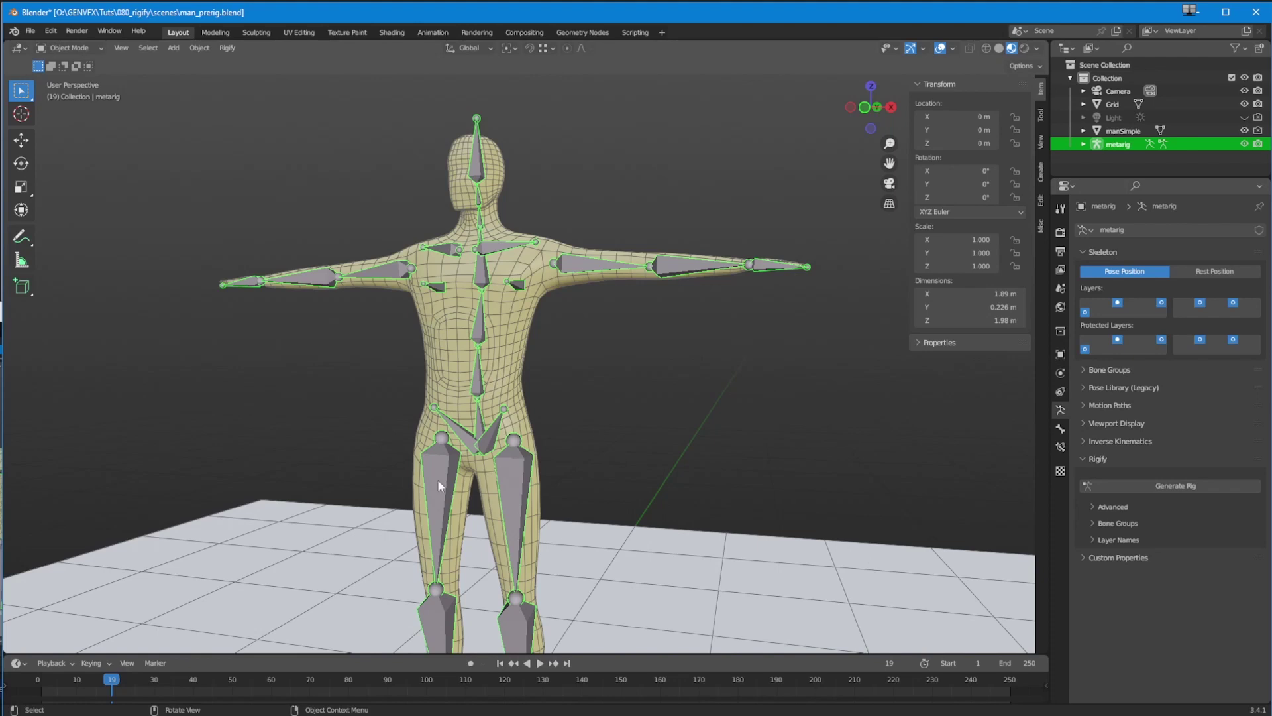
Generate the Rigify control rig from the metarig and view it around the character.
ctrl+middle_drag(497, 462, 491, 489)
middle_drag(491, 489, 465, 497)
shift+middle_drag(465, 497, 449, 438)
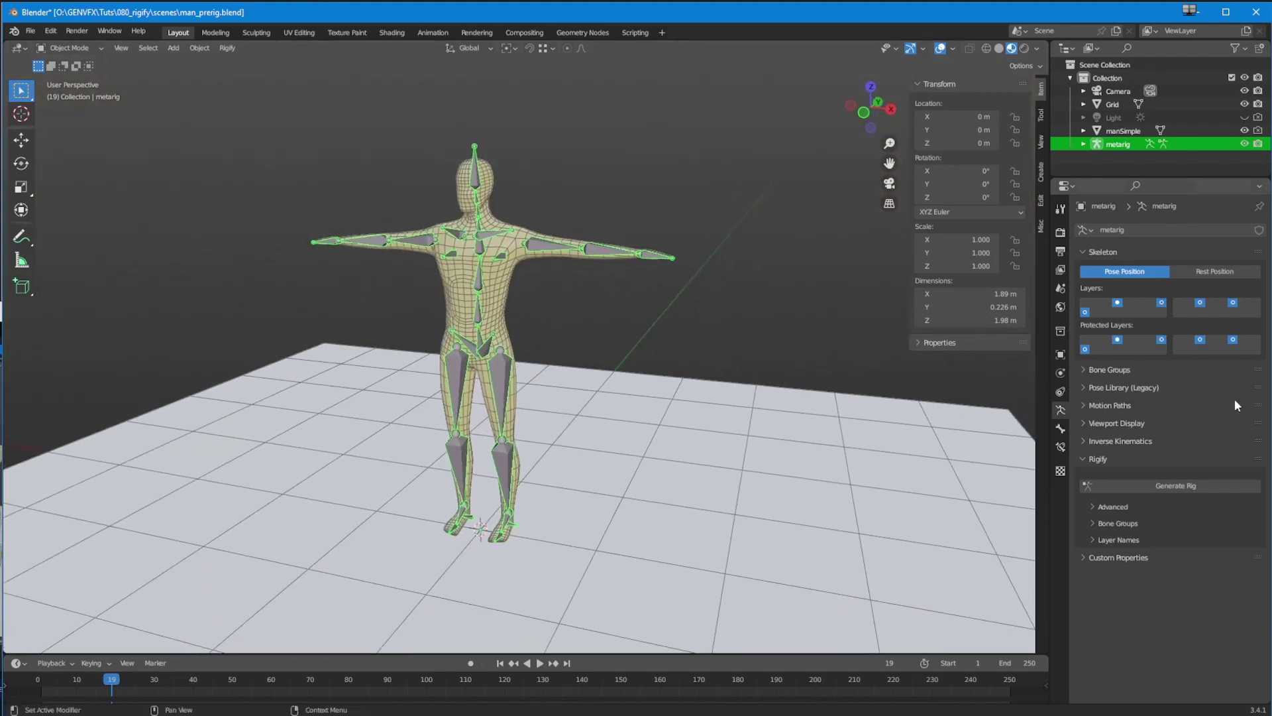
click(1108, 486)
mouse_move(442, 488)
middle_down()
mouse_move(369, 468)
mouse_move(442, 491)
middle_up()
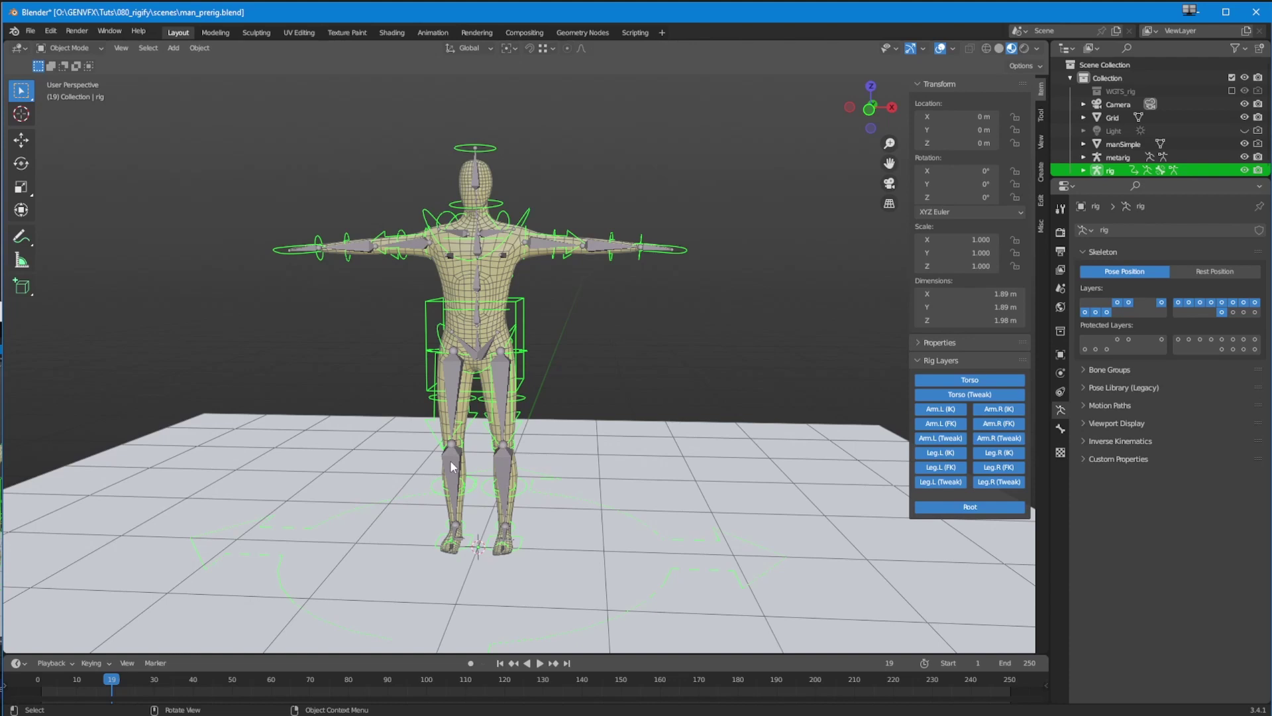
Undo the rig generation and the layer changes, back to editing the metarig's bones.
key(ctrl+z)
key(ctrl+z)
key(ctrl+z)
key(ctrl+z)
key(ctrl+z)
key(ctrl+z)
key(ctrl+z)
key(ctrl+z)
key(ctrl+z)
key(ctrl+z)
key(ctrl+z)
key(ctrl+z)
key(ctrl+z)
key(ctrl+z)
key(ctrl+z)
key(ctrl+z)
key(ctrl+z)
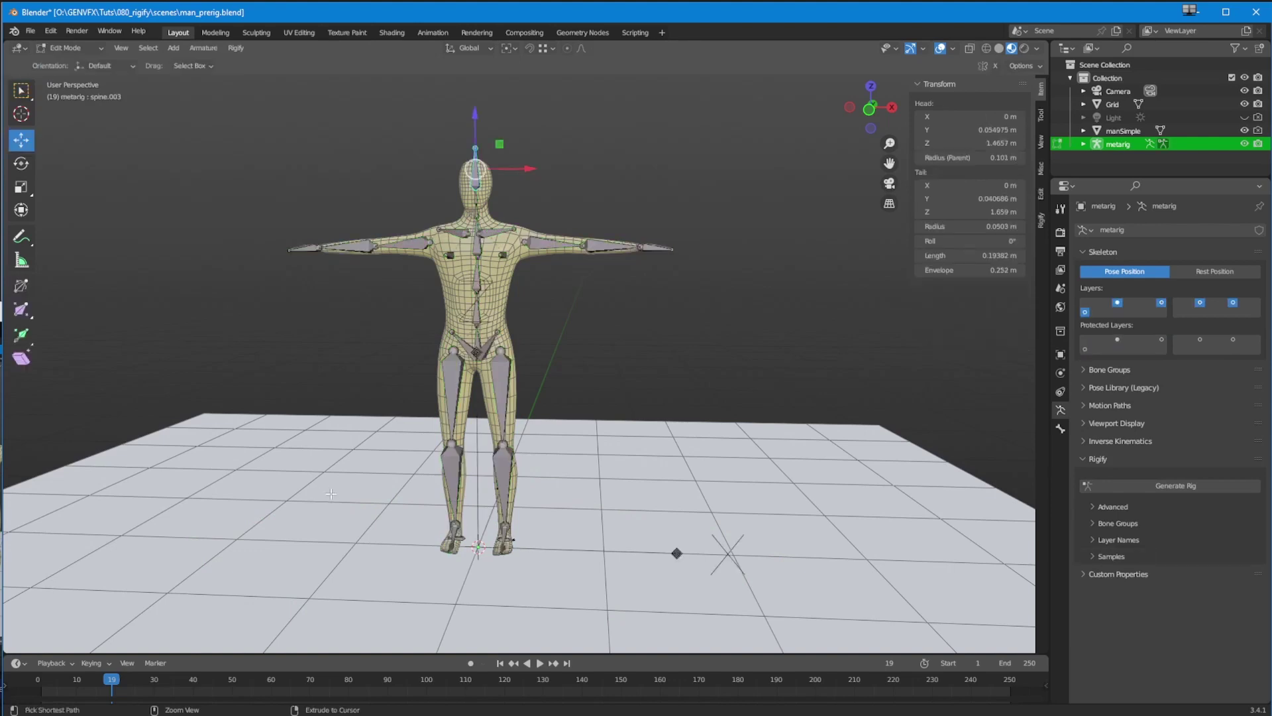
Move the head of neck bone spine.004 backward about 0.031 m in Y, detaching it from the spine bone below.
middle_drag(432, 395, 371, 405)
scroll(425, 308, up, 2)
shift+middle_drag(425, 308, 489, 383)
click(454, 387)
drag(502, 376, 514, 374)
middle_drag(449, 400, 484, 412)
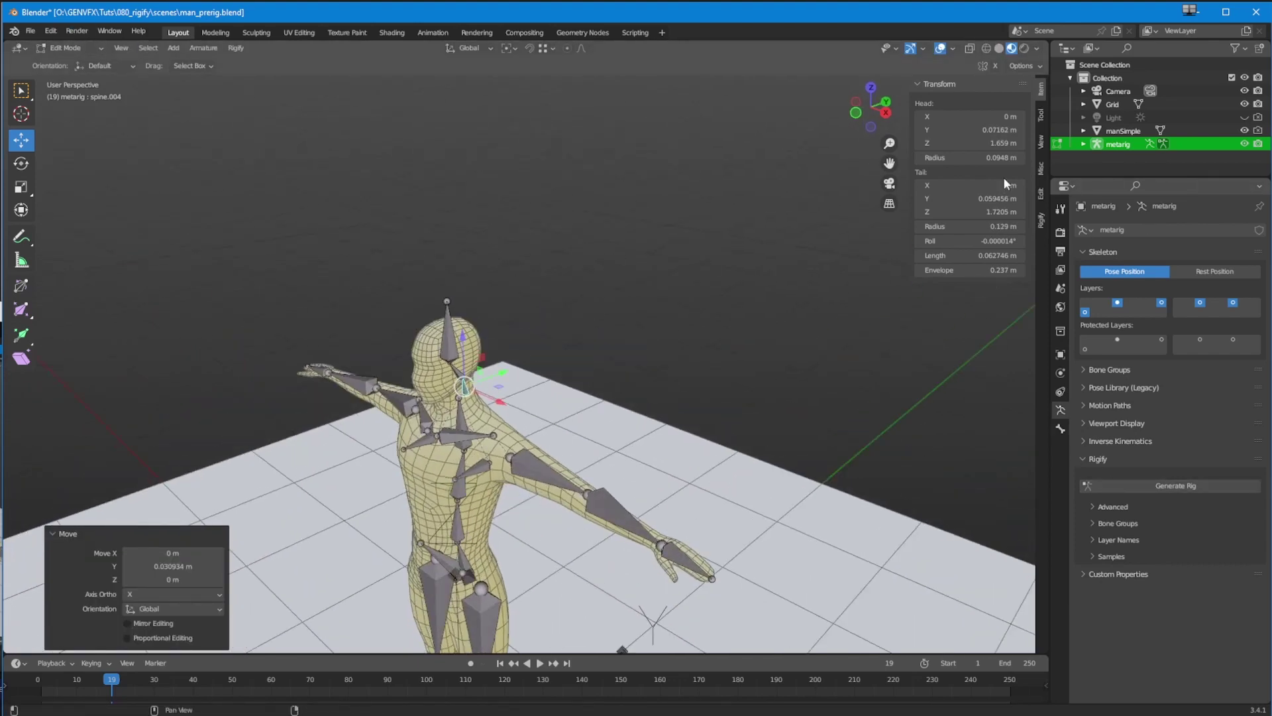
Try generating the Rigify rig from the metarig in Object Mode, and undo back to editing the bones.
click(1114, 135)
click(57, 50)
click(66, 63)
click(1166, 488)
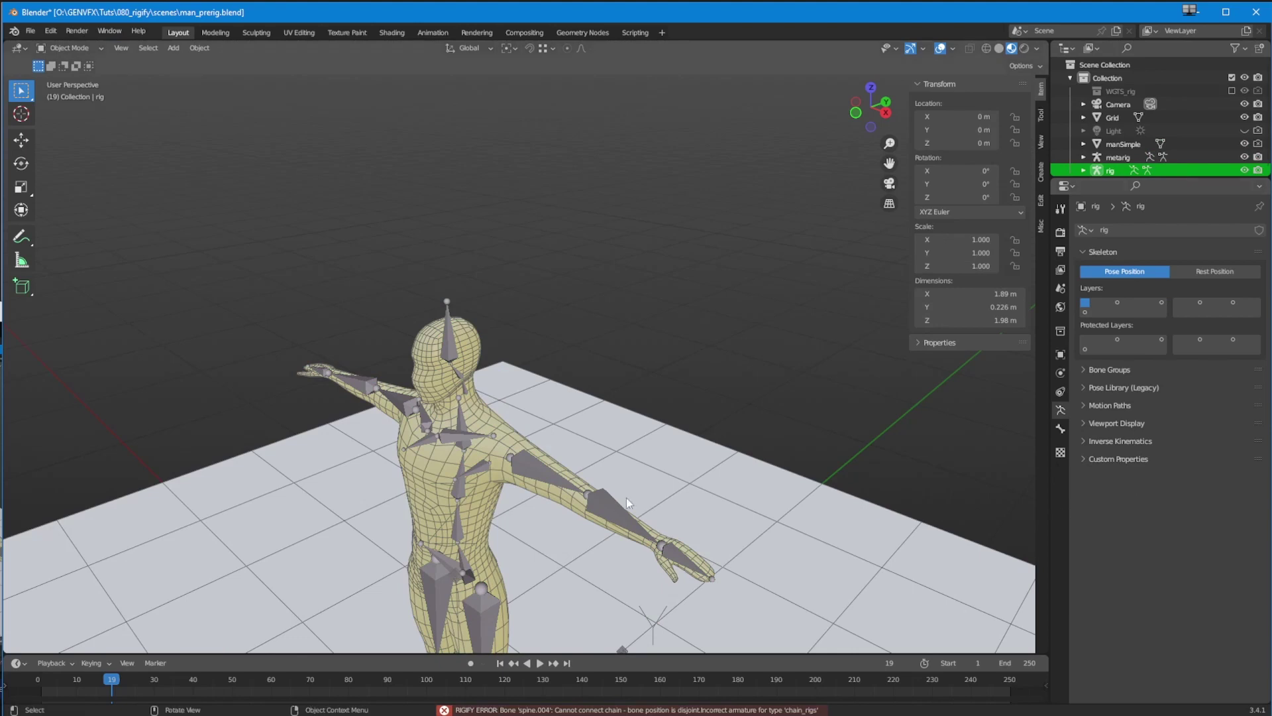
key(ctrl+z)
key(Tab)
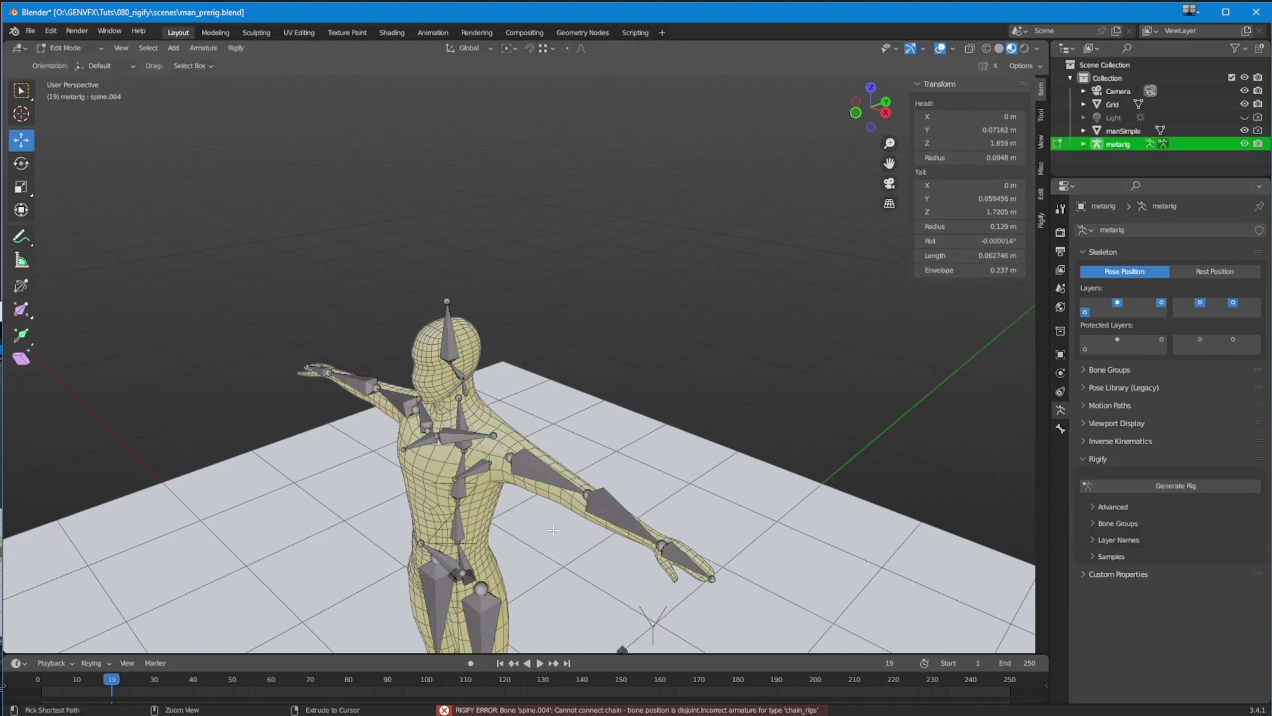
Switch the metarig to Object Mode and generate the Rigify control rig from it.
click(66, 48)
click(65, 58)
click(1135, 485)
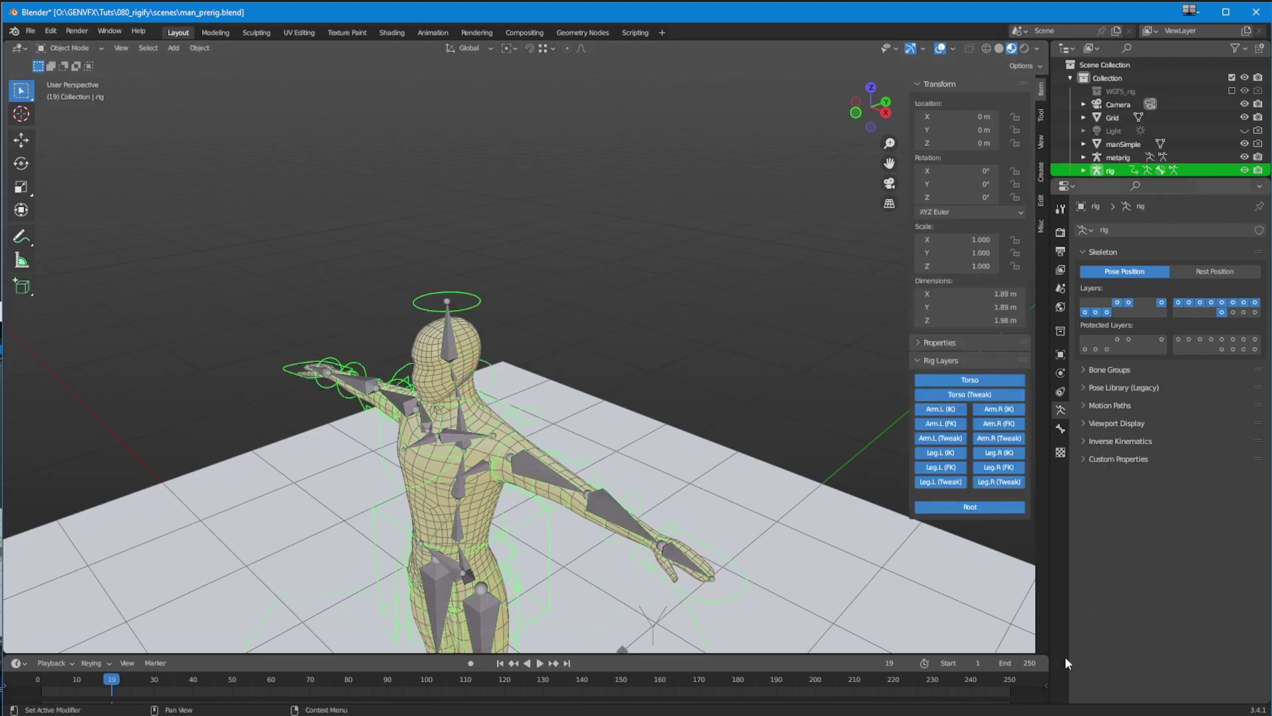
middle_drag(614, 517, 458, 351)
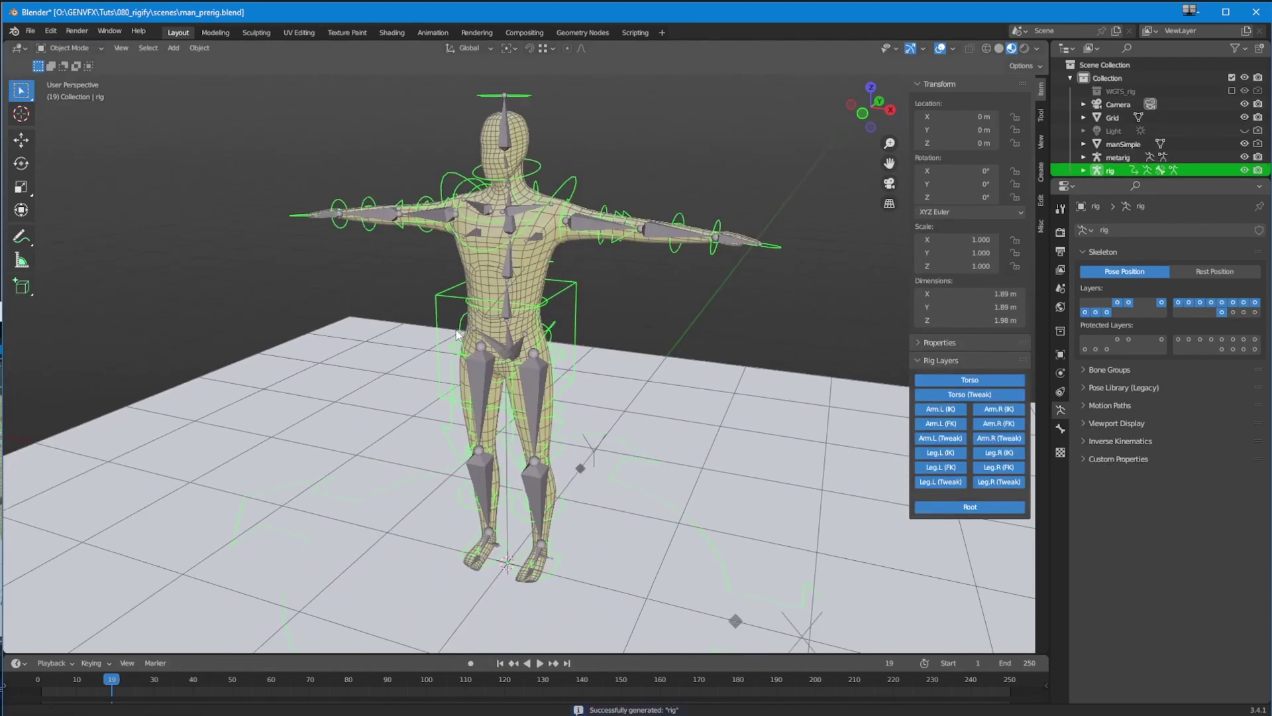
Hide the metarig in the viewport and select the generated rig.
click(1119, 156)
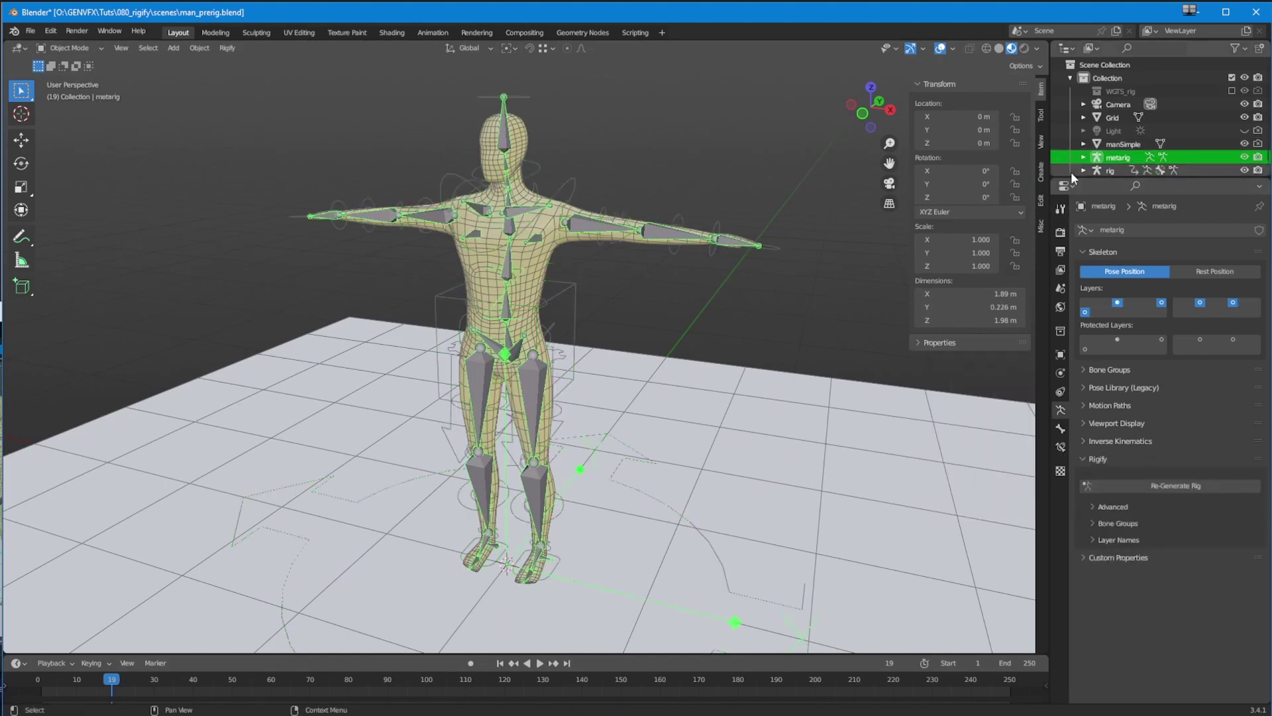
click(1245, 157)
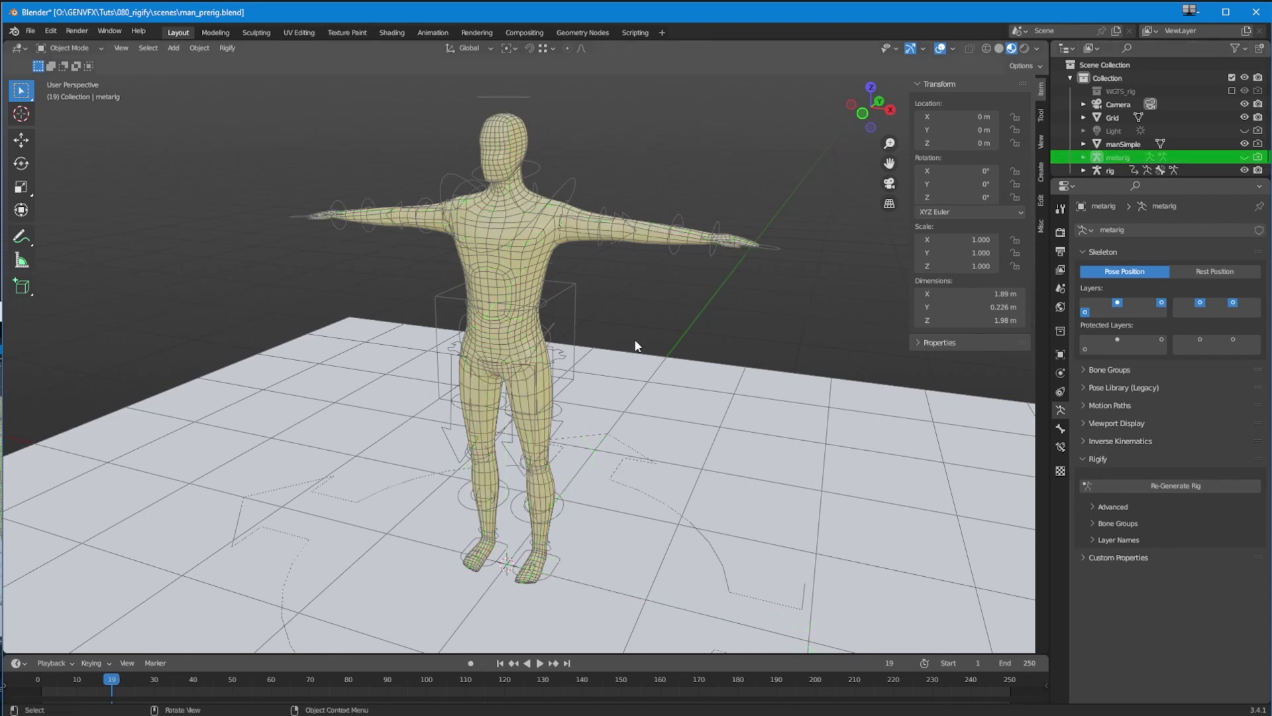
click(1108, 169)
middle_drag(579, 459, 607, 472)
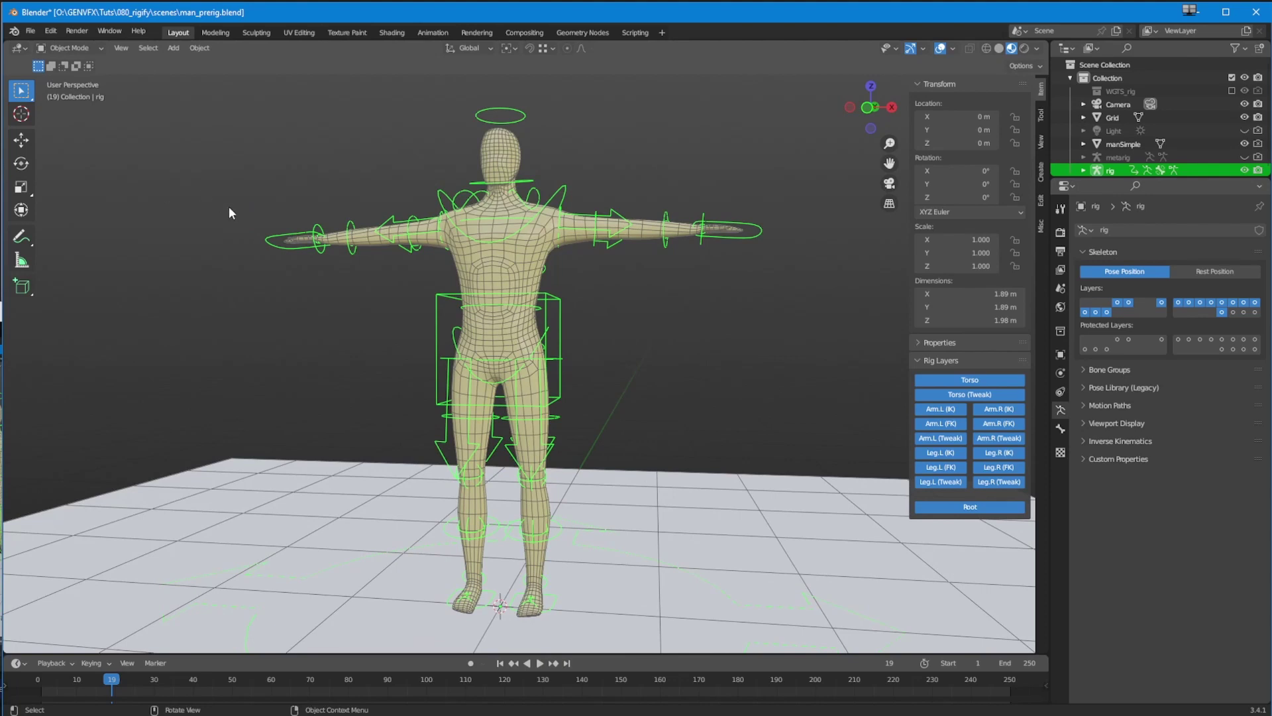
Switch the viewport to wireframe shading and examine the generated rig's controls around the whole body.
key(z)
click(312, 201)
mouse_move(424, 412)
middle_down()
mouse_move(486, 406)
mouse_move(398, 400)
mouse_move(406, 446)
mouse_move(365, 450)
mouse_move(392, 400)
mouse_move(420, 386)
mouse_move(387, 486)
mouse_move(393, 413)
mouse_move(440, 363)
mouse_move(479, 385)
mouse_move(426, 375)
mouse_move(452, 436)
mouse_move(416, 451)
mouse_move(404, 397)
middle_up()
click(453, 450)
click(454, 443)
scroll(396, 337, up, 3)
middle_drag(398, 343, 383, 489)
scroll(391, 470, down, 4)
middle_drag(406, 445, 393, 371)
shift+middle_drag(392, 371, 436, 464)
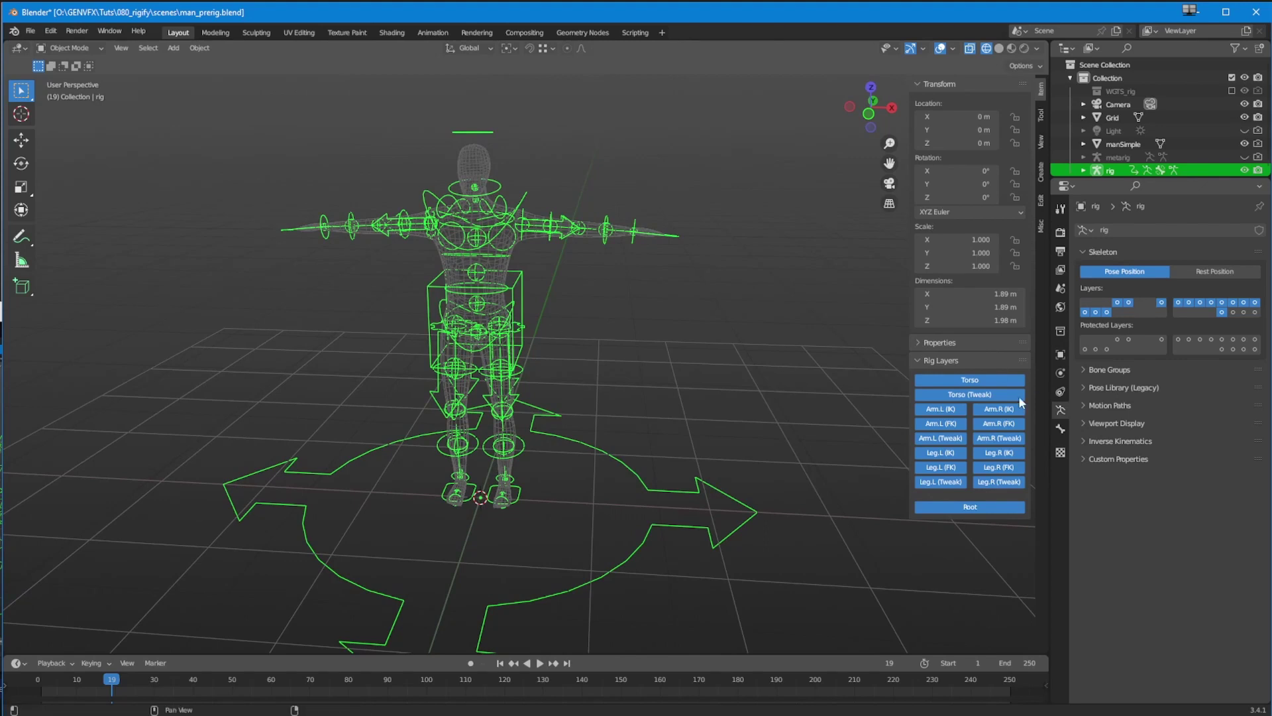
middle_drag(411, 335, 458, 344)
scroll(499, 355, up, 5)
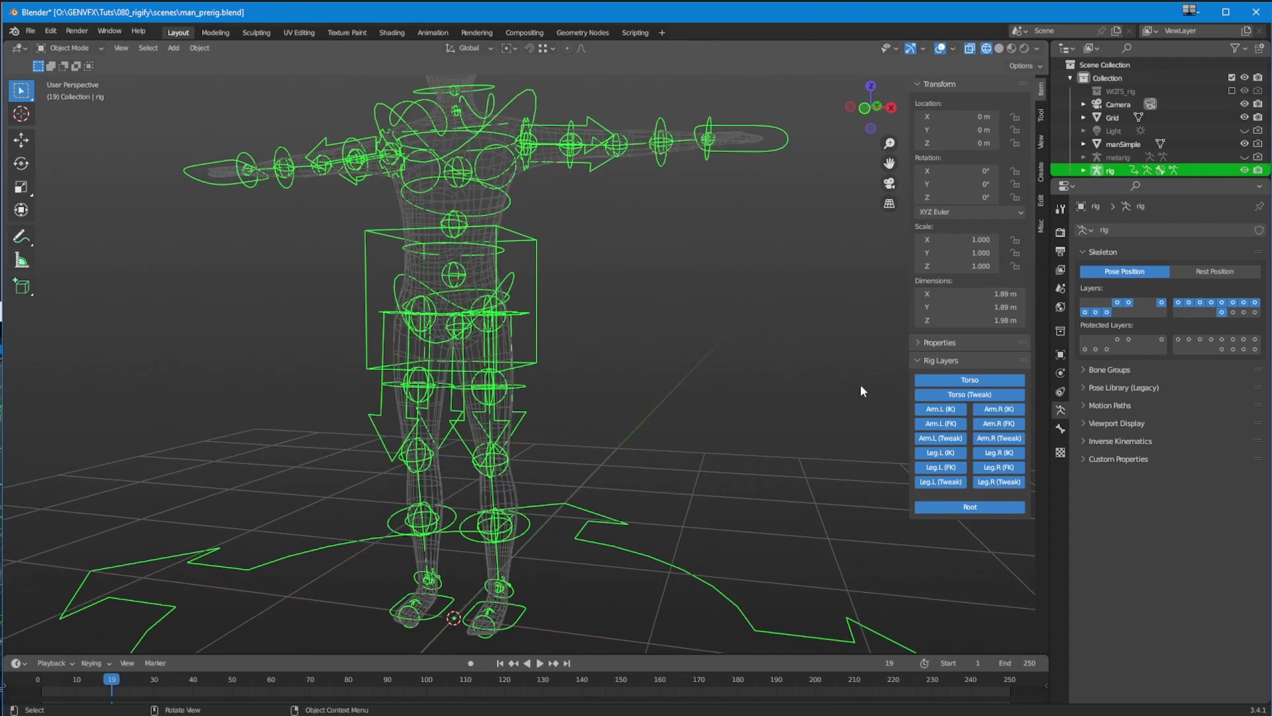
Hide the Root layer and the IK, FK and Tweak layers of both legs in the rig.
click(961, 507)
middle_drag(763, 471, 697, 472)
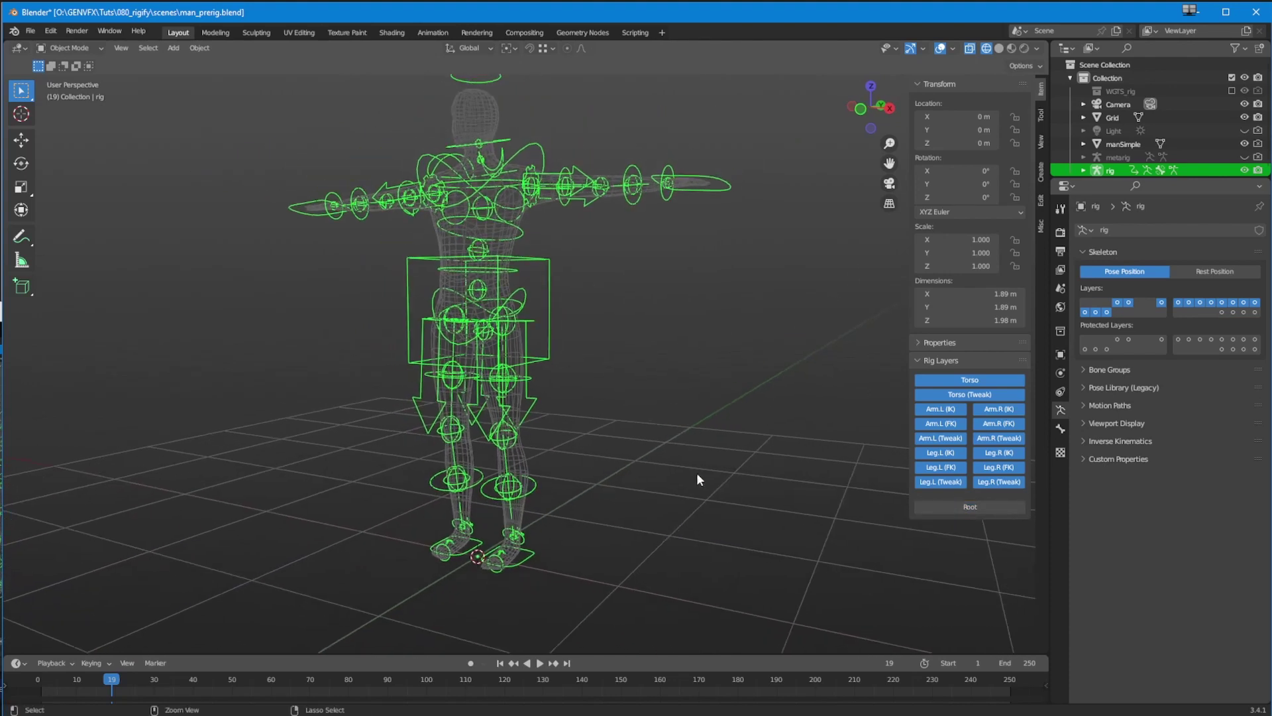
click(944, 481)
click(994, 482)
click(987, 466)
click(954, 468)
click(961, 453)
click(994, 452)
Hide the IK, FK and Tweak layers of both arms and the Torso (Tweak) layer, keeping only Torso shown.
click(997, 438)
click(941, 438)
click(941, 424)
click(947, 411)
click(998, 409)
click(997, 423)
click(980, 394)
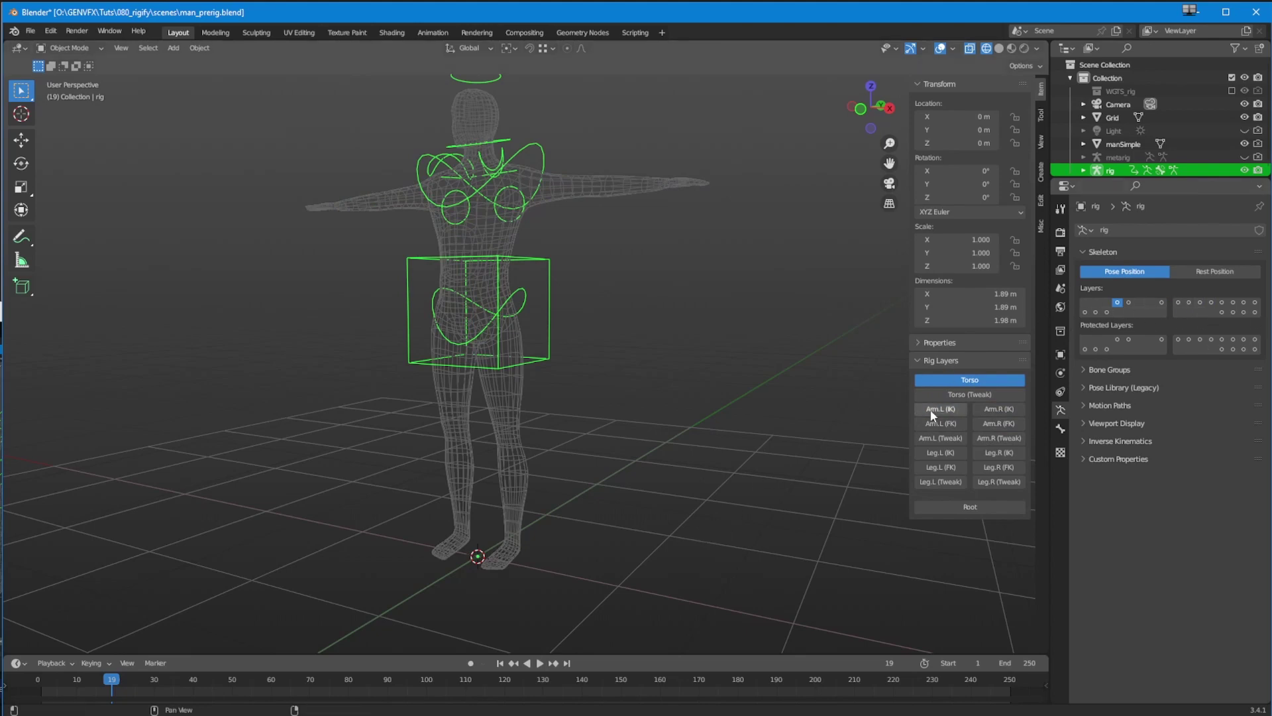
Isolate the Torso (Tweak) controls to inspect them from the side and front, and show the Torso layer again.
click(946, 395)
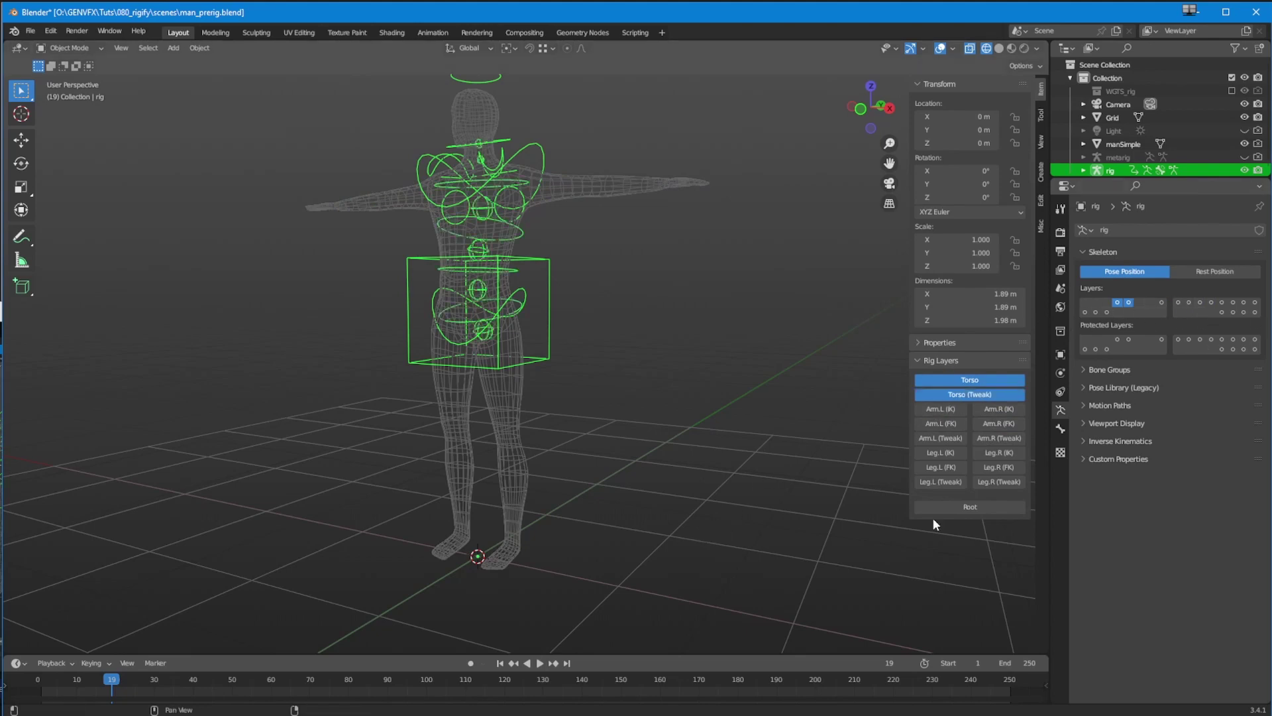
click(955, 381)
middle_drag(663, 425, 527, 395)
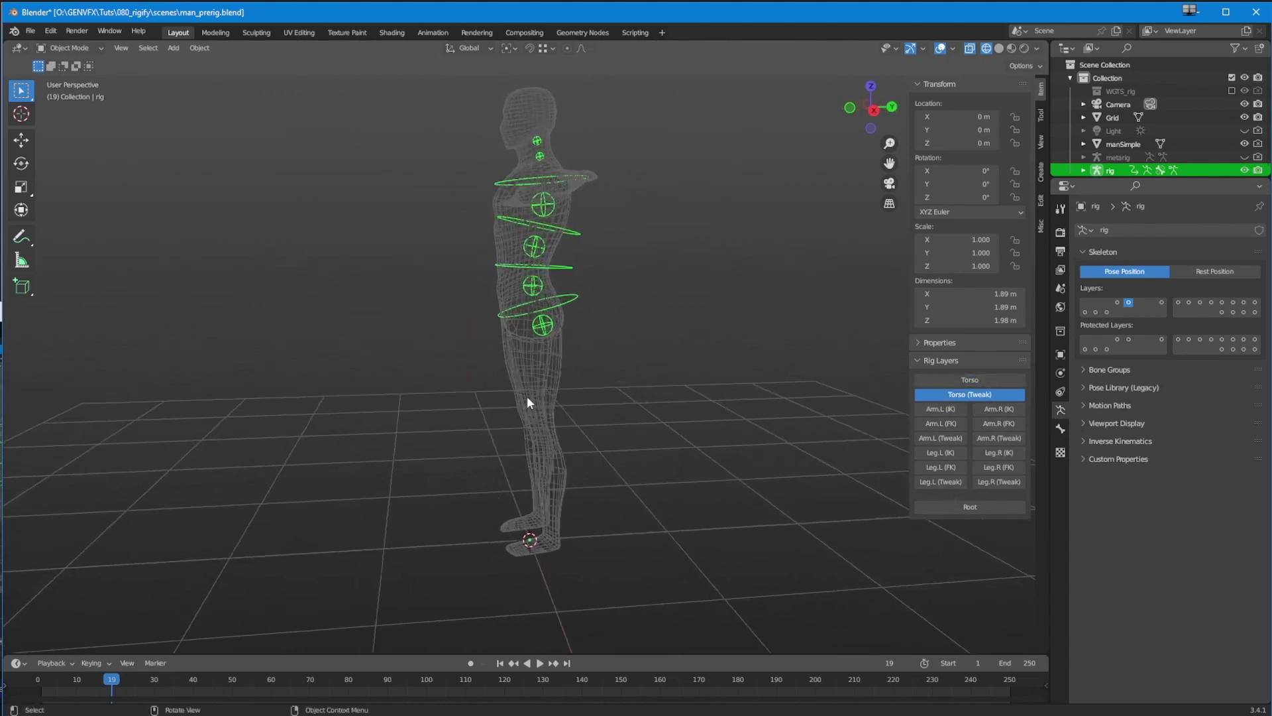
middle_drag(749, 391, 608, 303)
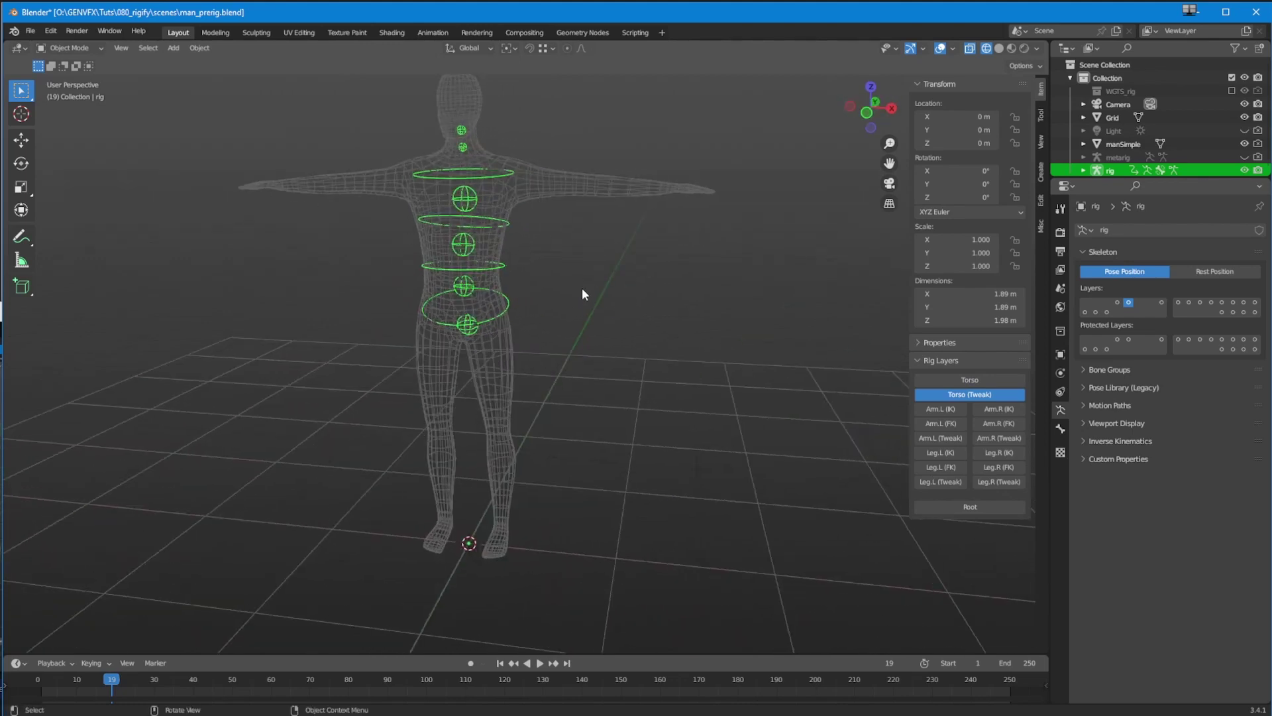
click(956, 380)
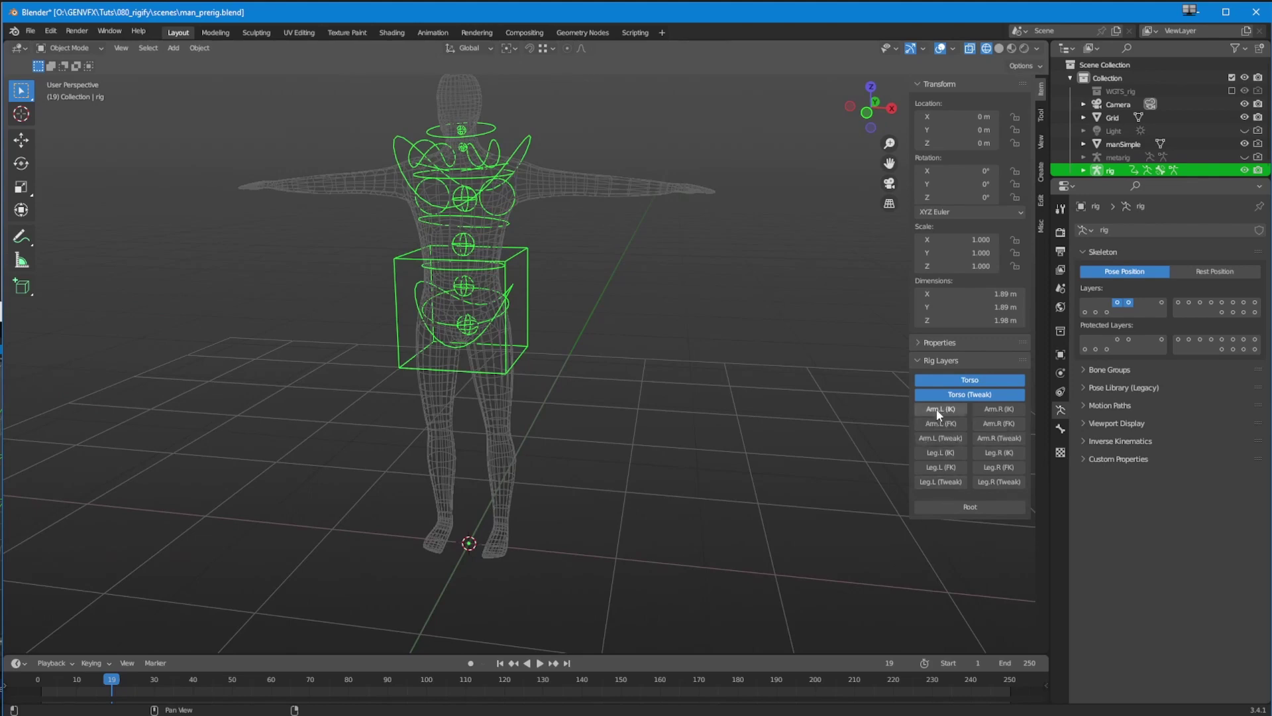
Preview the Arm.L (IK) layer, and show the Arm.L (FK) layer in its place.
click(940, 409)
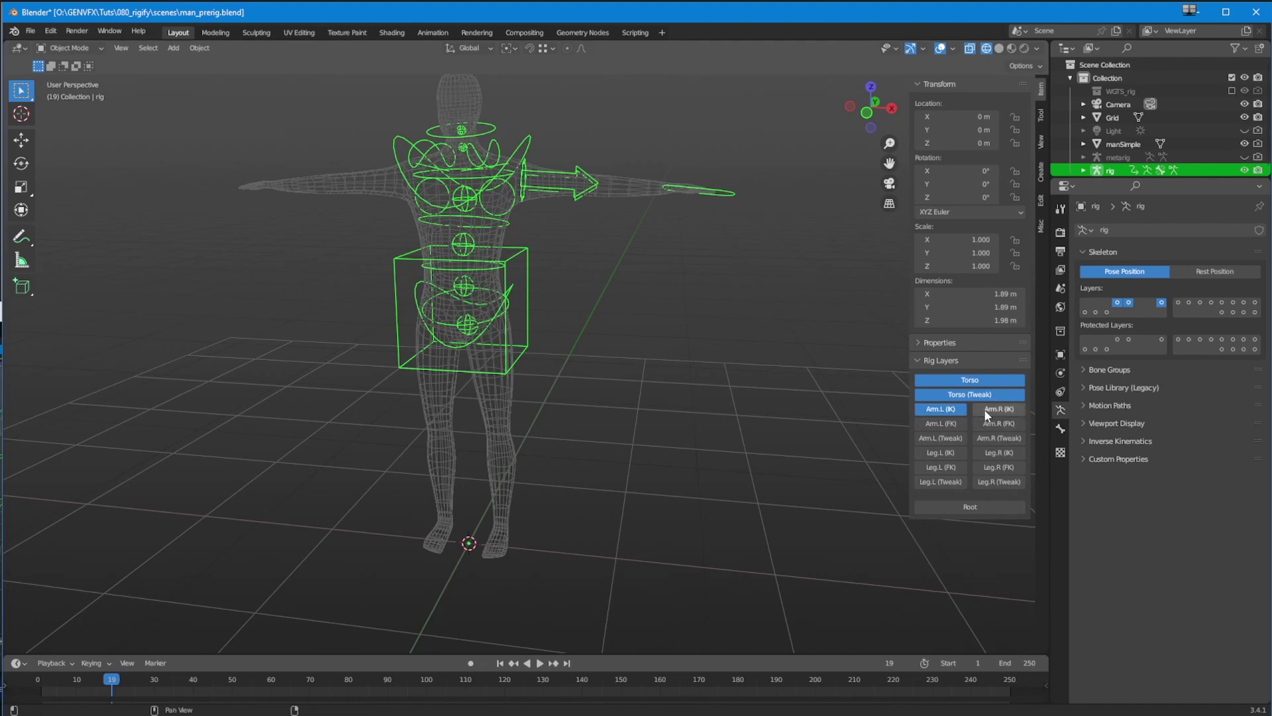
click(930, 412)
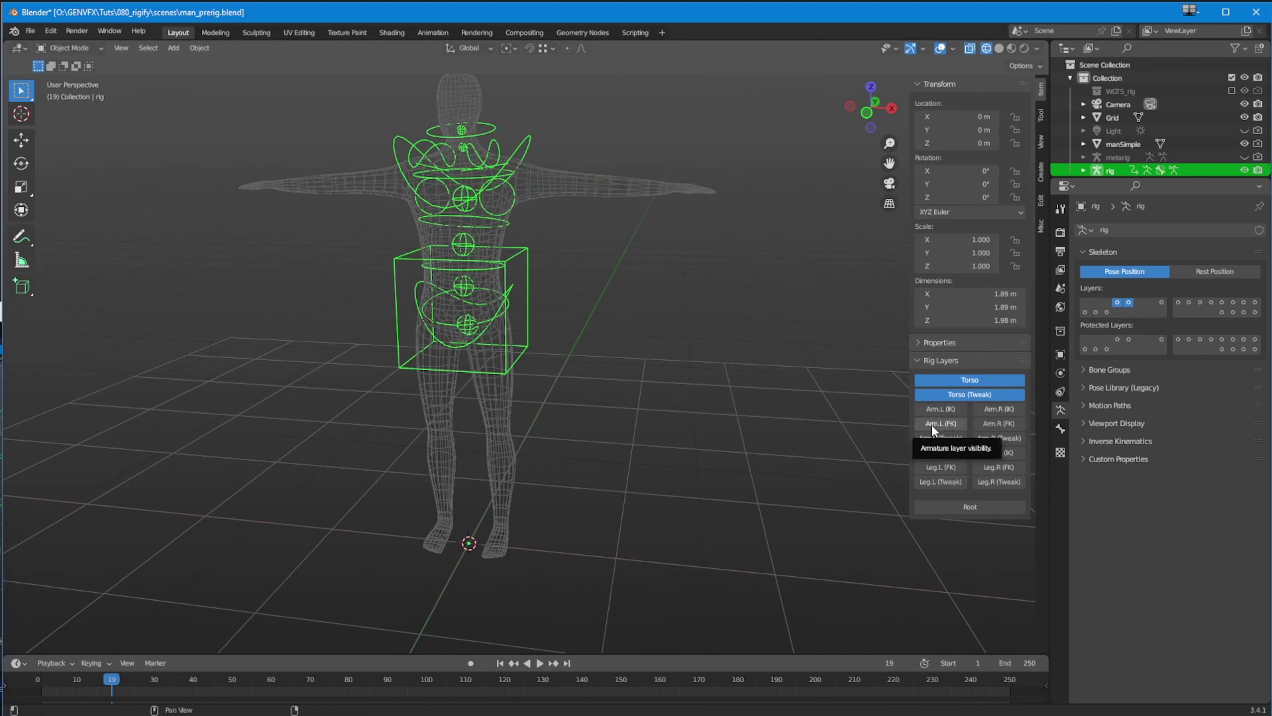
click(933, 424)
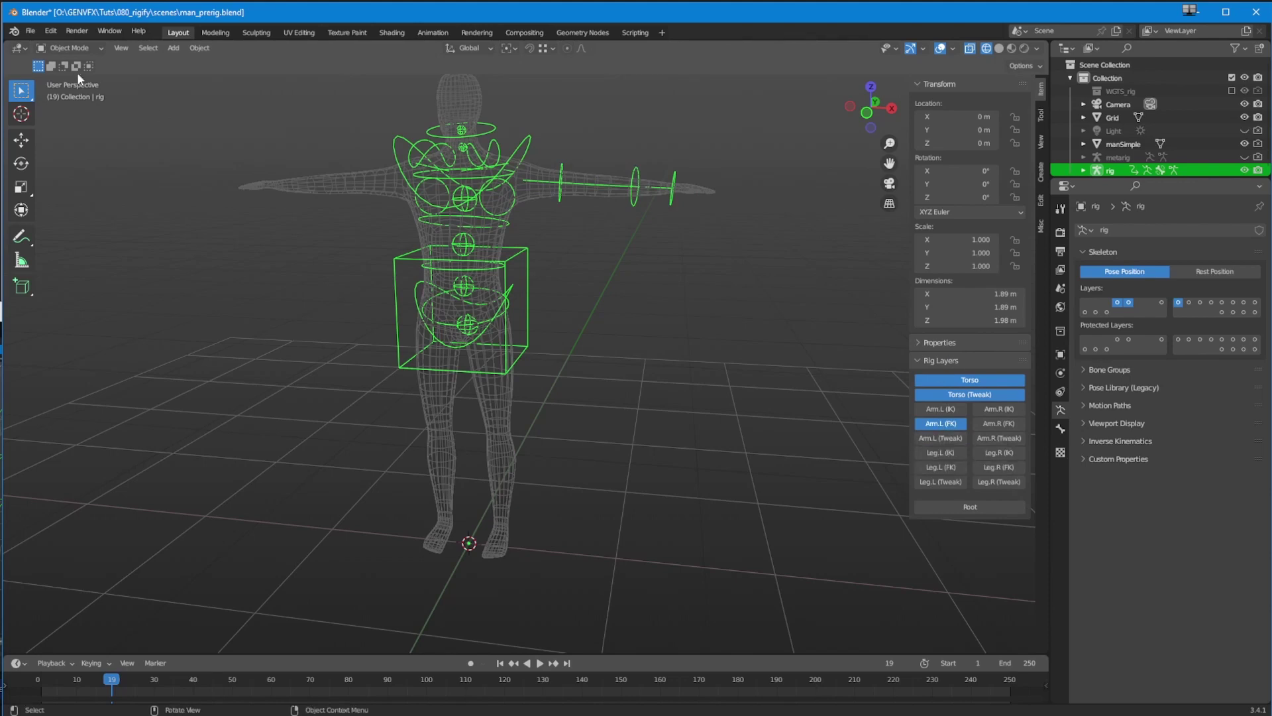
Switch the rig to Pose Mode and show the Arm.L (IK) layer alongside Arm.L (FK).
click(75, 45)
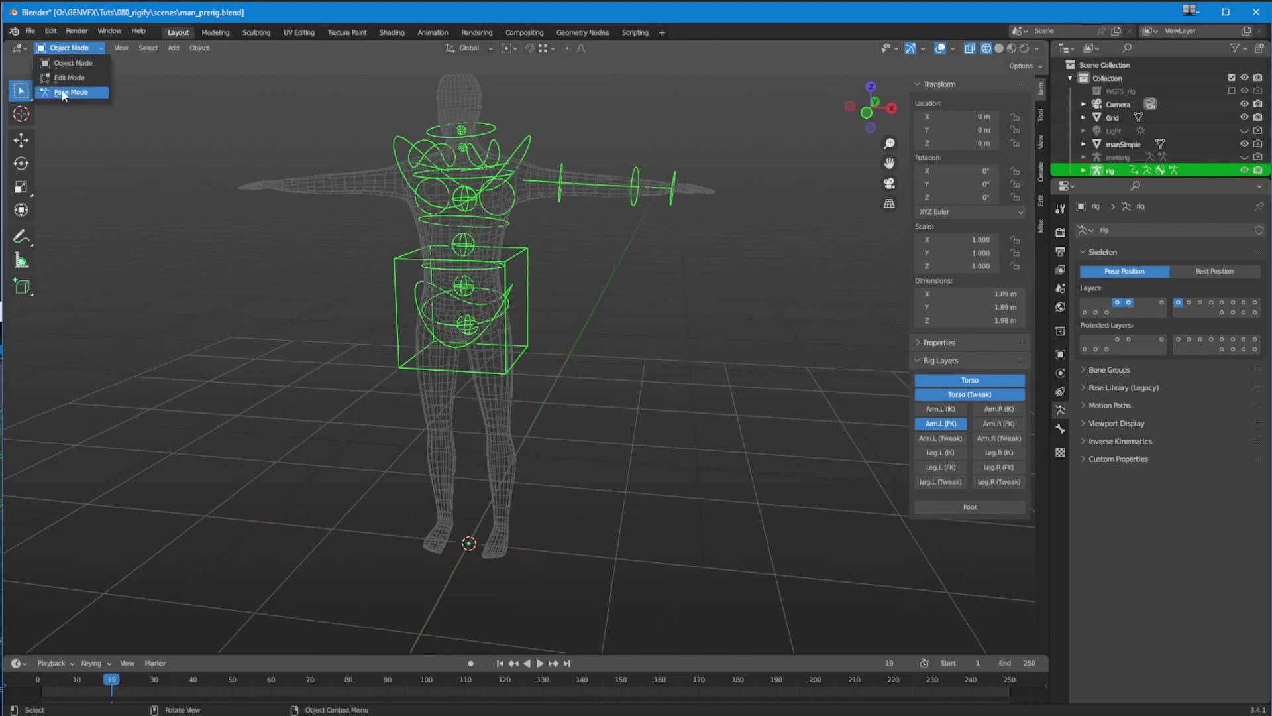
click(70, 92)
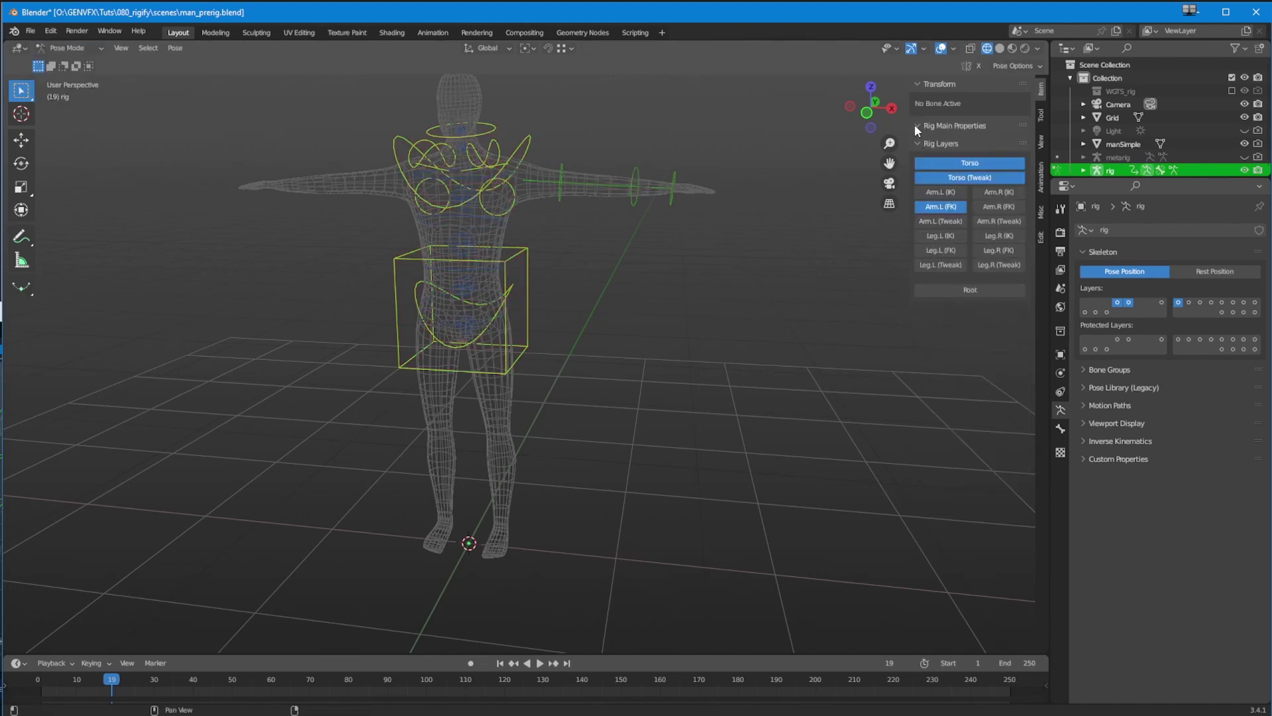
click(949, 194)
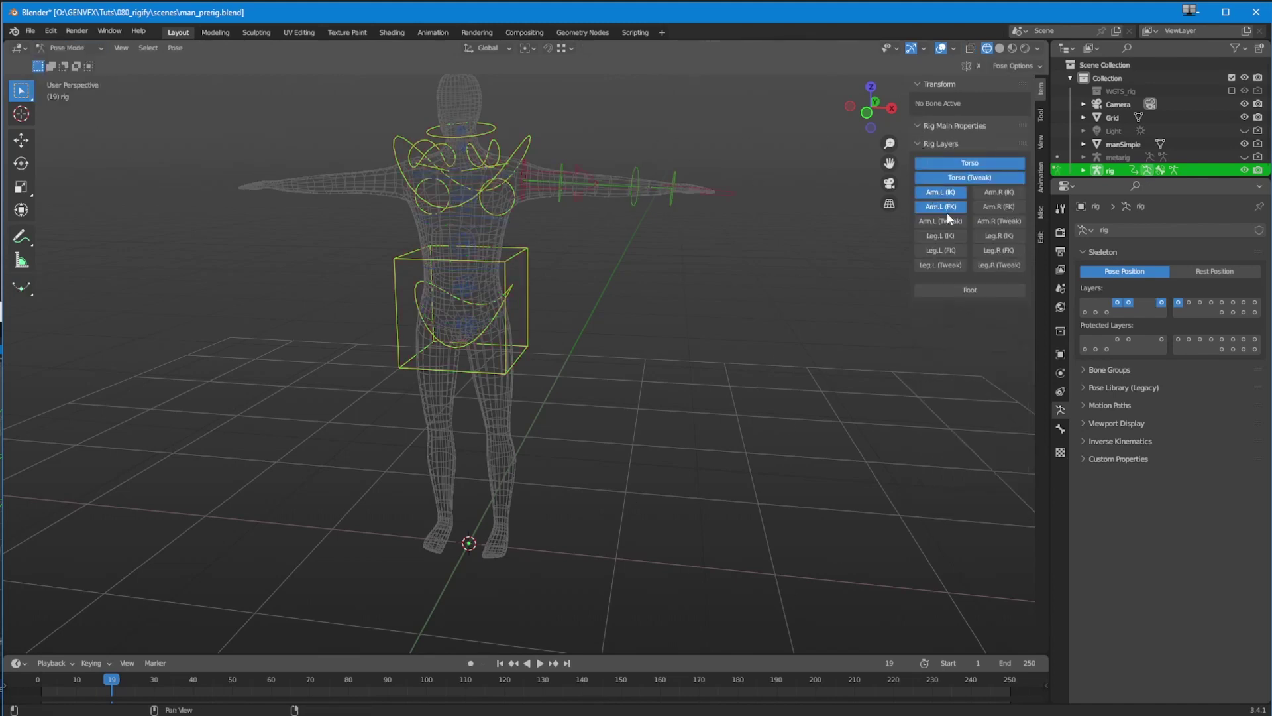
click(68, 47)
click(77, 95)
Show all remaining arm and leg layers and the Root layer of the rig.
click(987, 192)
click(991, 207)
click(990, 220)
drag(997, 236, 940, 221)
click(970, 289)
Select the left thigh IK control and the left forearm FK control to inspect their rig properties.
middle_drag(693, 366, 583, 398)
middle_drag(602, 336, 625, 201)
ctrl+middle_drag(583, 269, 583, 417)
click(547, 392)
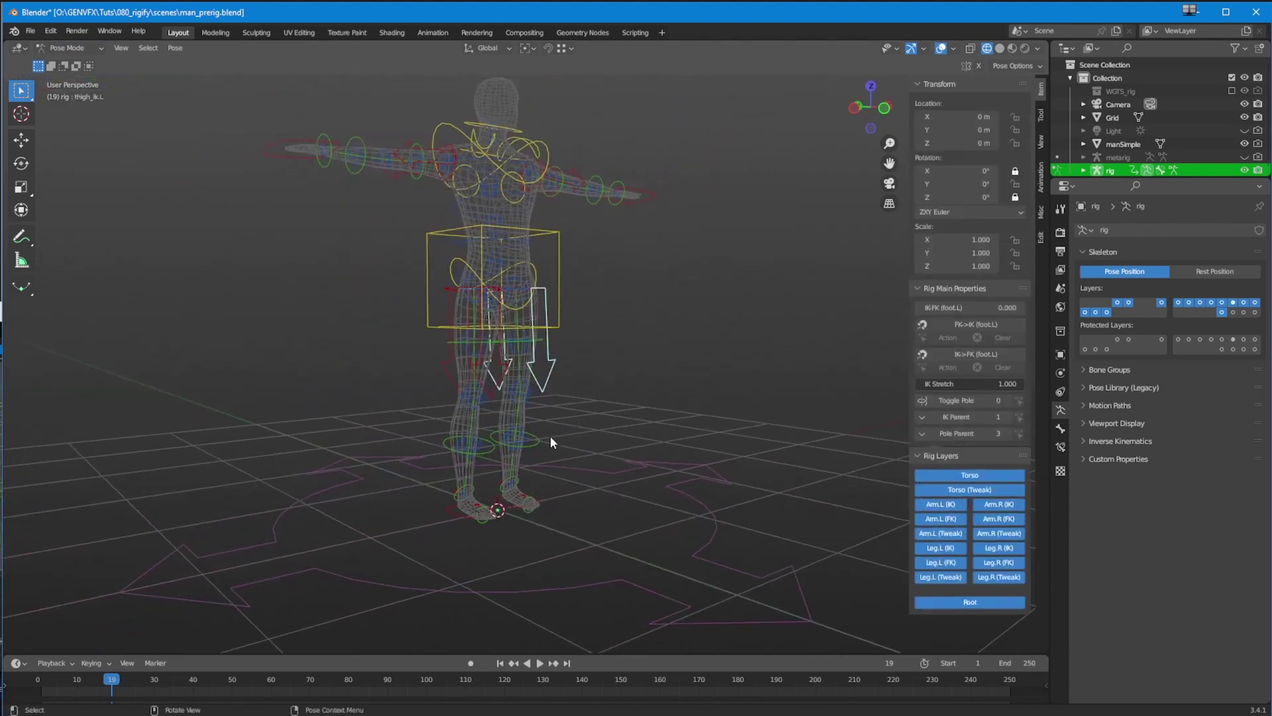
alt+middle_drag(568, 474, 514, 475)
click(643, 189)
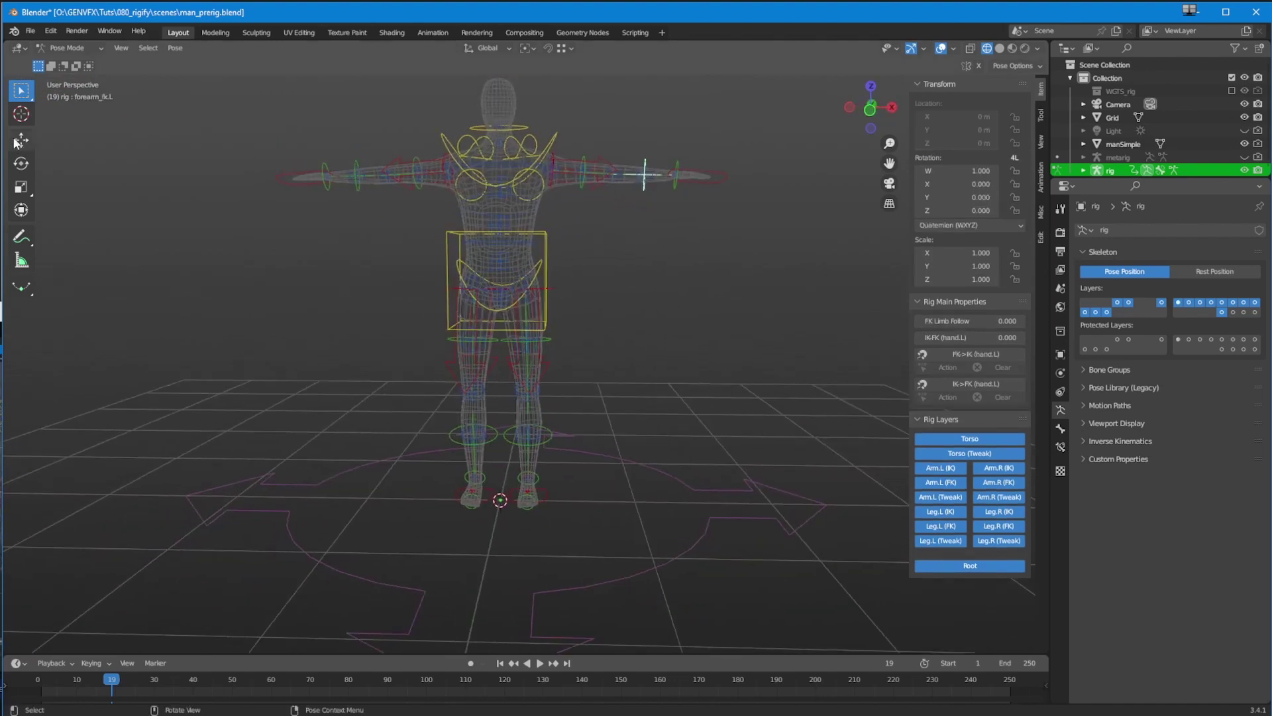
middle_drag(624, 330, 496, 445)
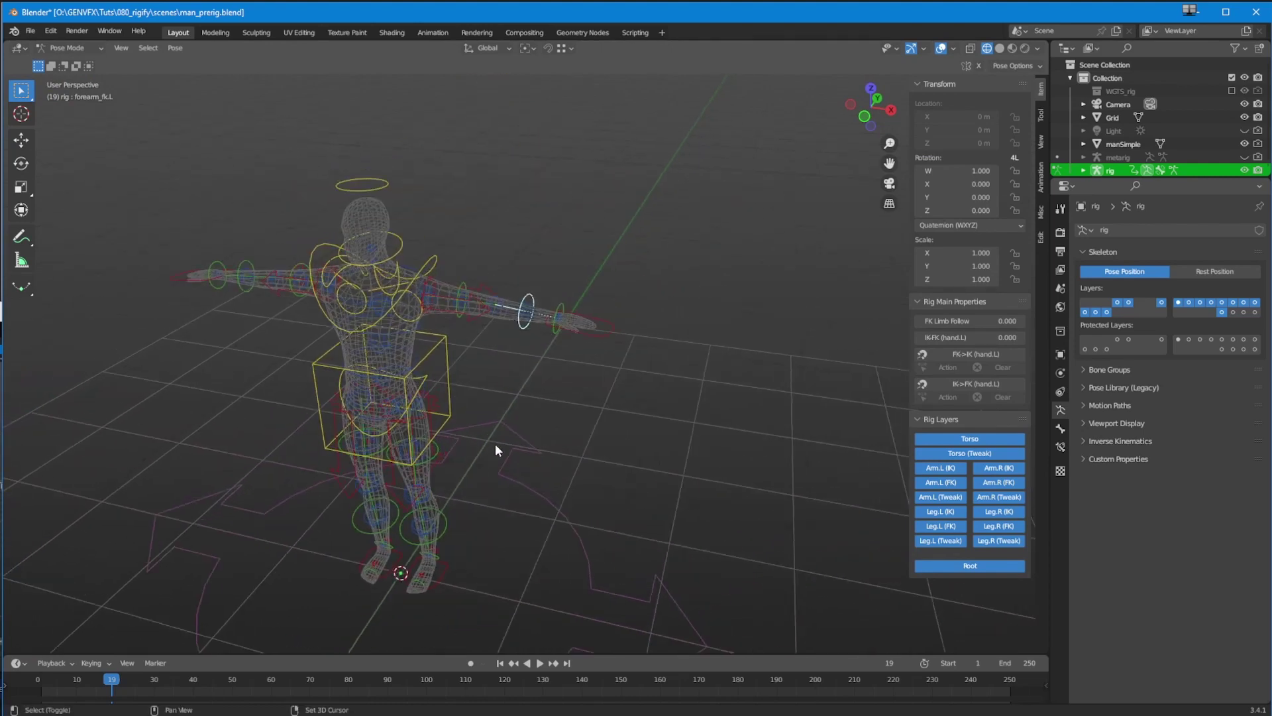
Try moving the left hand IK control away from the body, and reset its location.
click(598, 343)
key(KP_1)
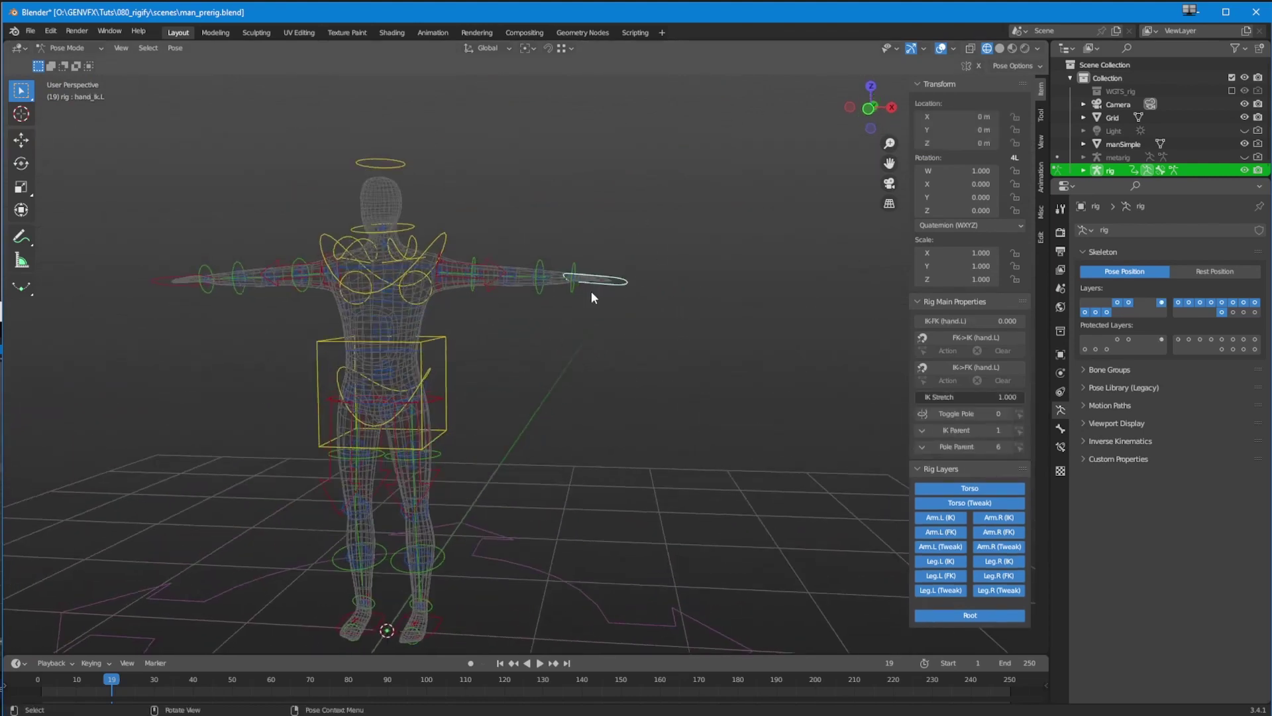
click(29, 140)
drag(575, 278, 762, 328)
key(alt+g)
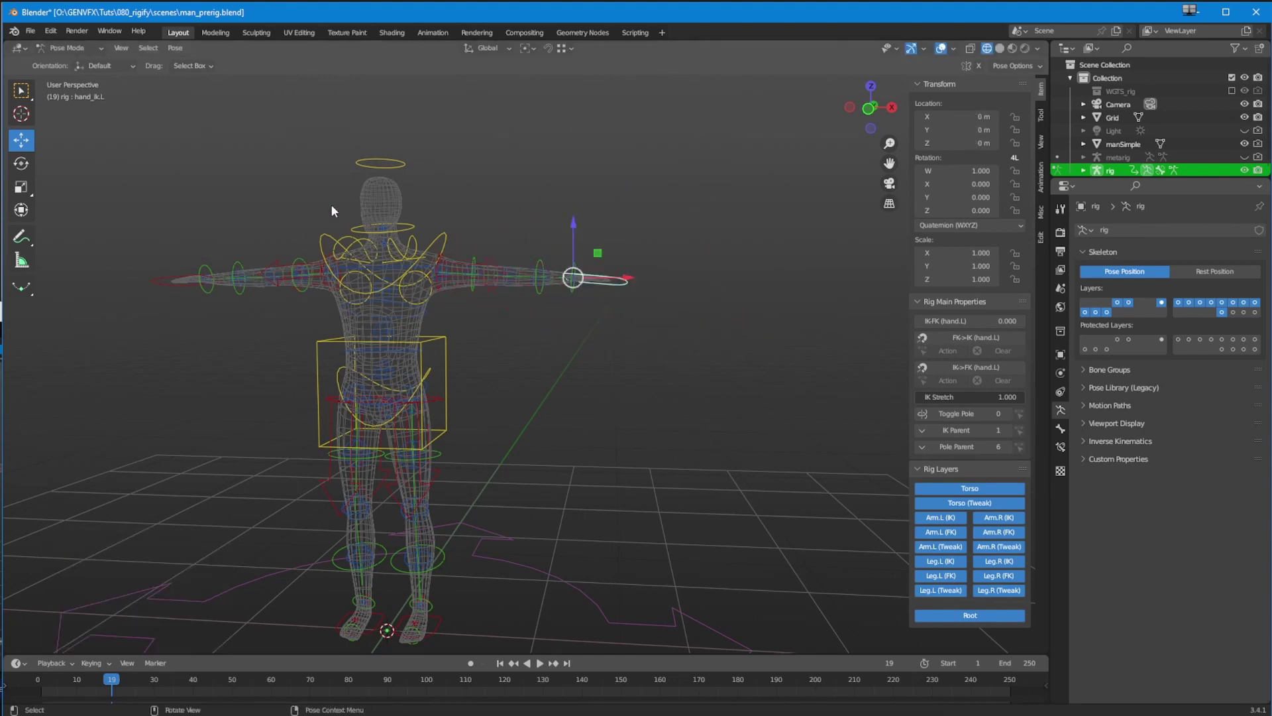
Rotate the left forearm FK control freely by -75.6° and -39.5°.
click(538, 273)
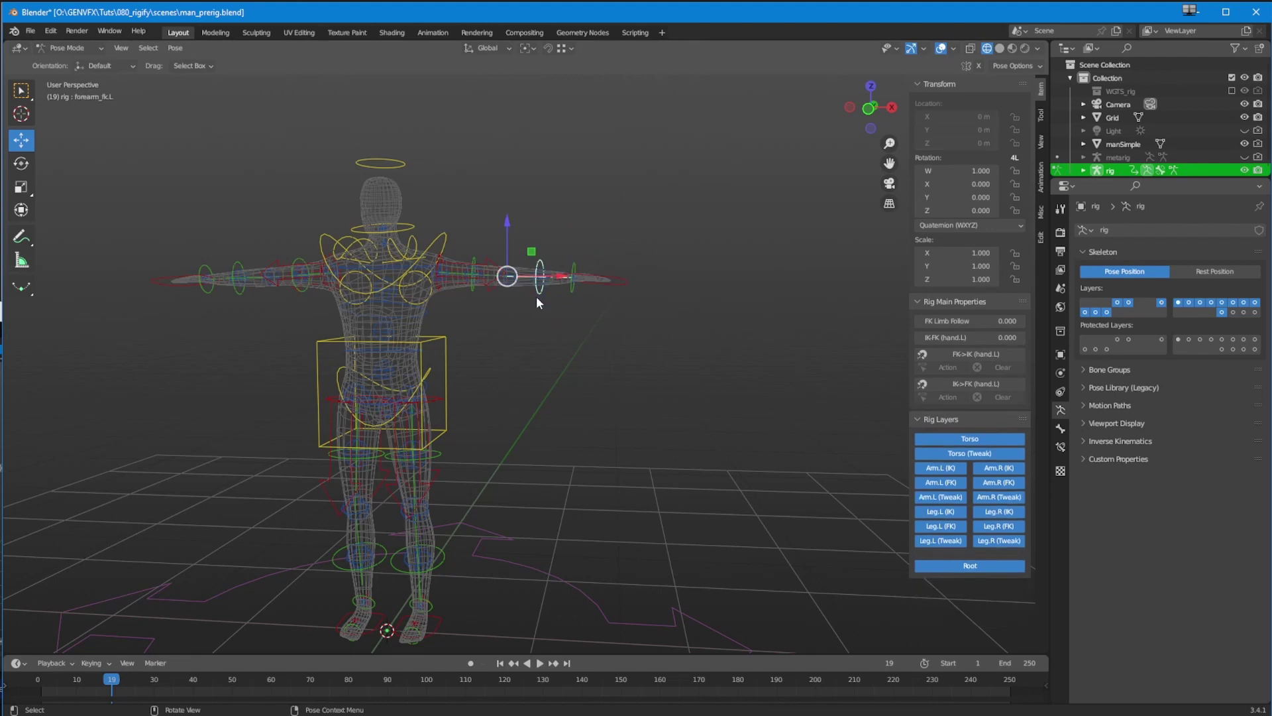
click(20, 163)
drag(531, 298, 529, 255)
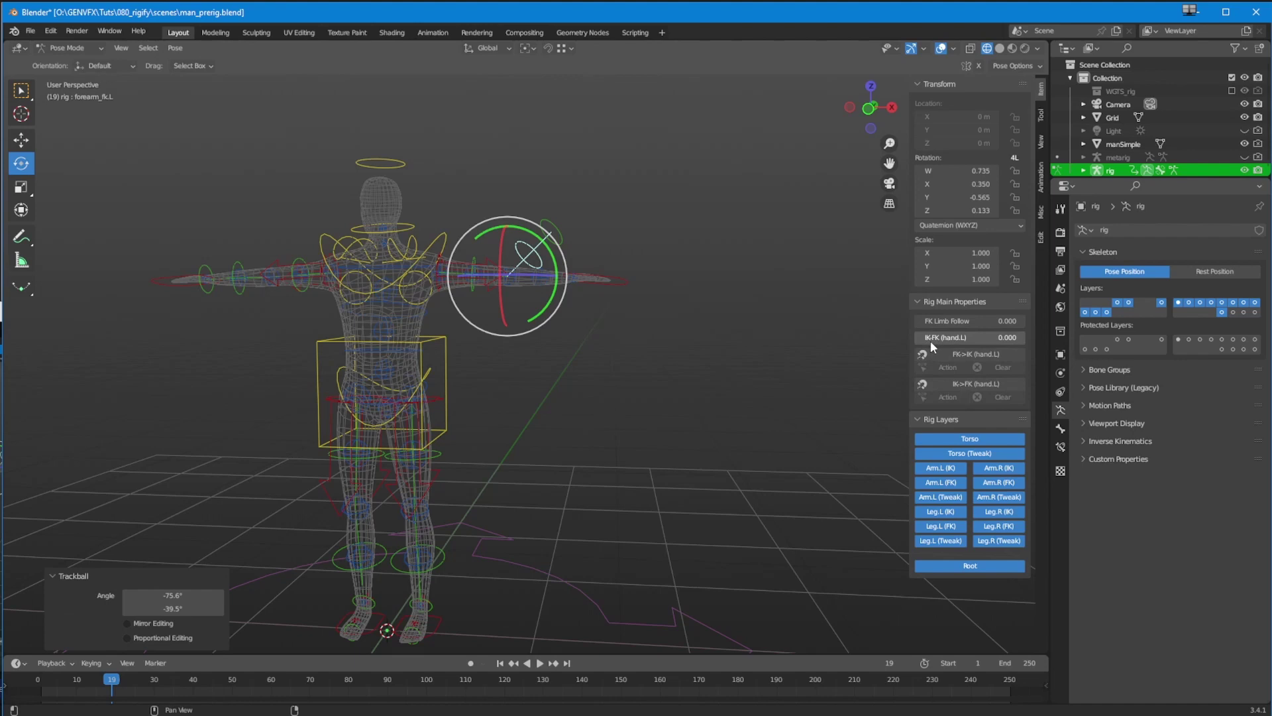
Test the left hand's IK-FK blend by raising it to 1.000 and returning it to 0.000.
drag(929, 338, 895, 329)
scroll(570, 332, up, 5)
shift+middle_drag(586, 330, 440, 388)
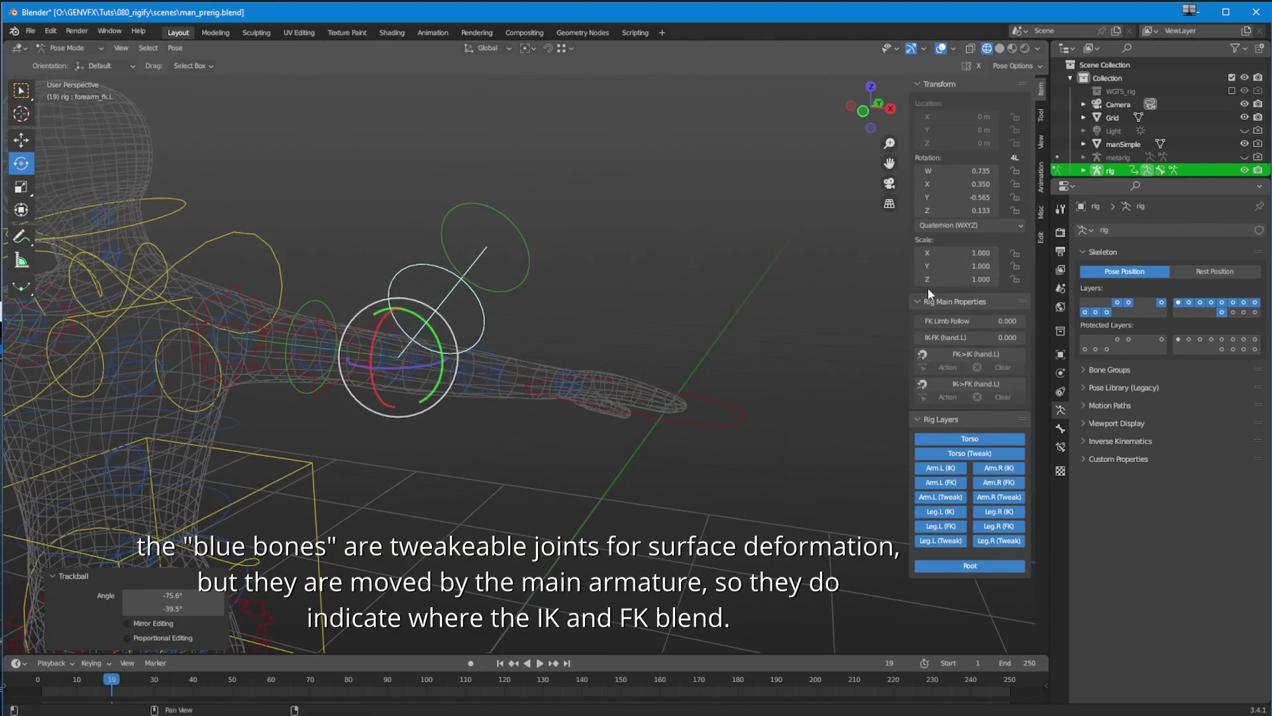
drag(944, 340, 1095, 337)
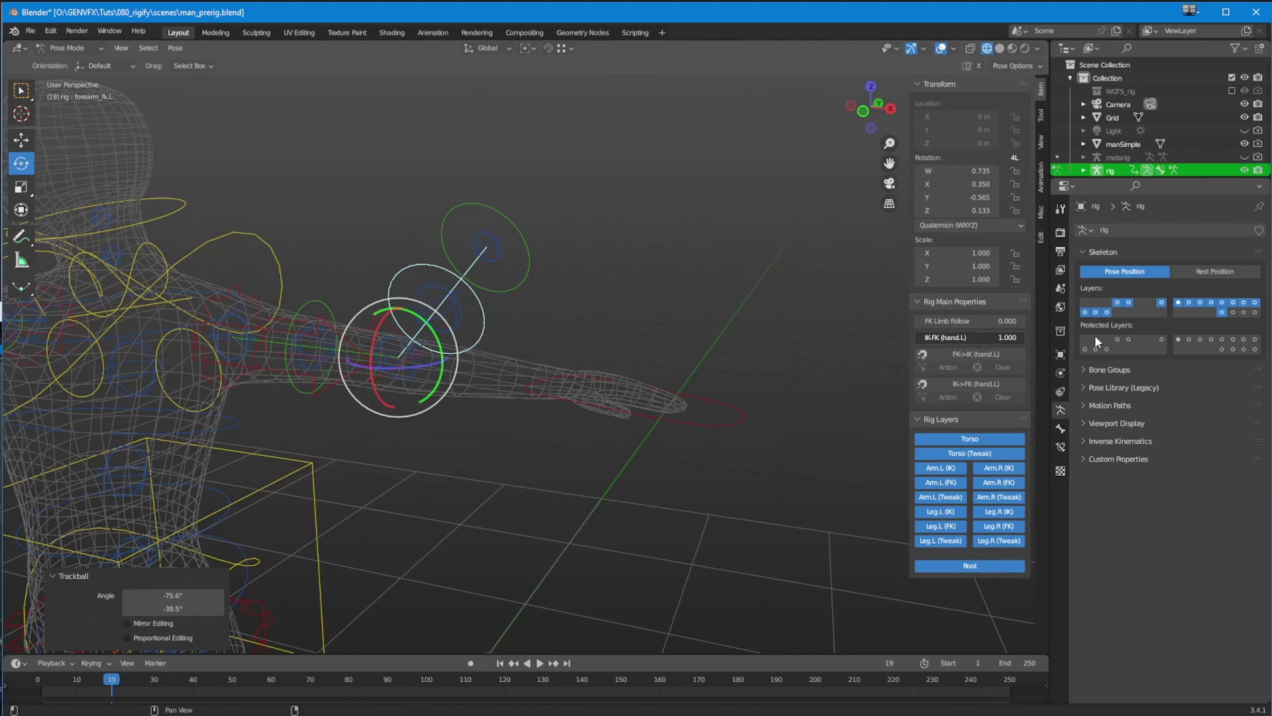
drag(1095, 335, 862, 325)
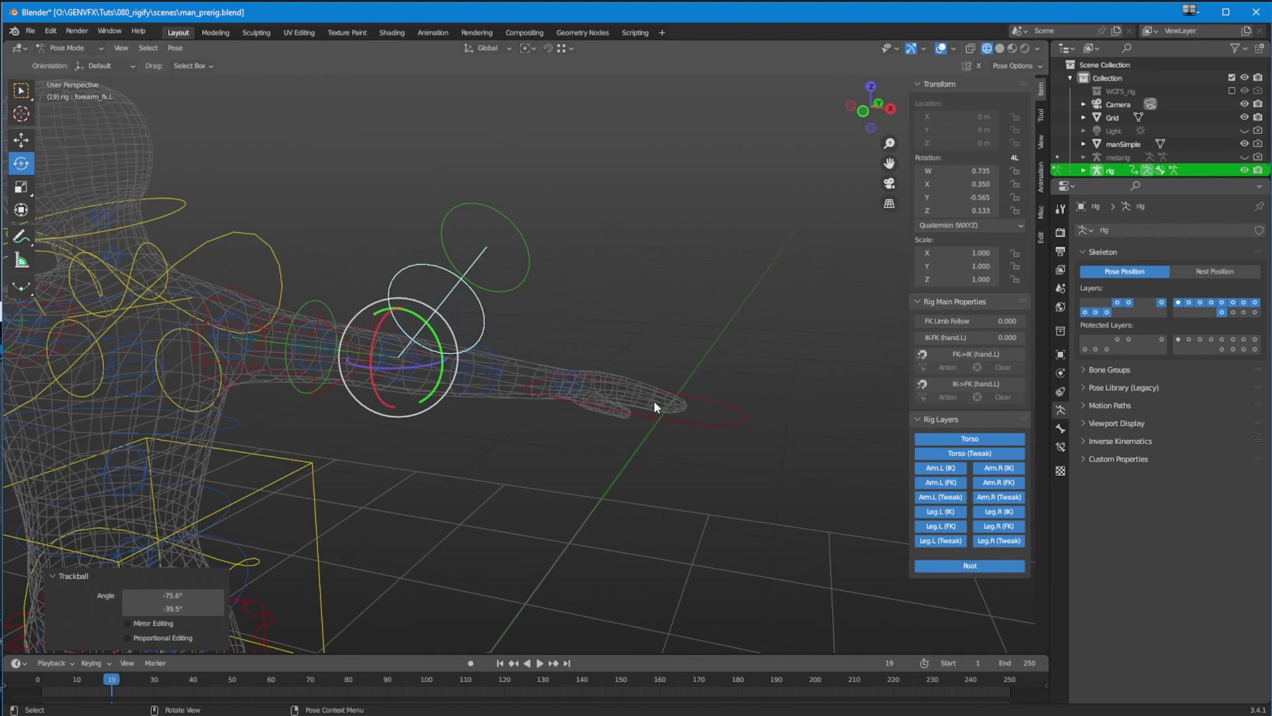
Undo the left forearm FK control's test rotation and the IK-FK blend changes.
key(ctrl+z)
key(ctrl+z)
key(ctrl+shift+z)
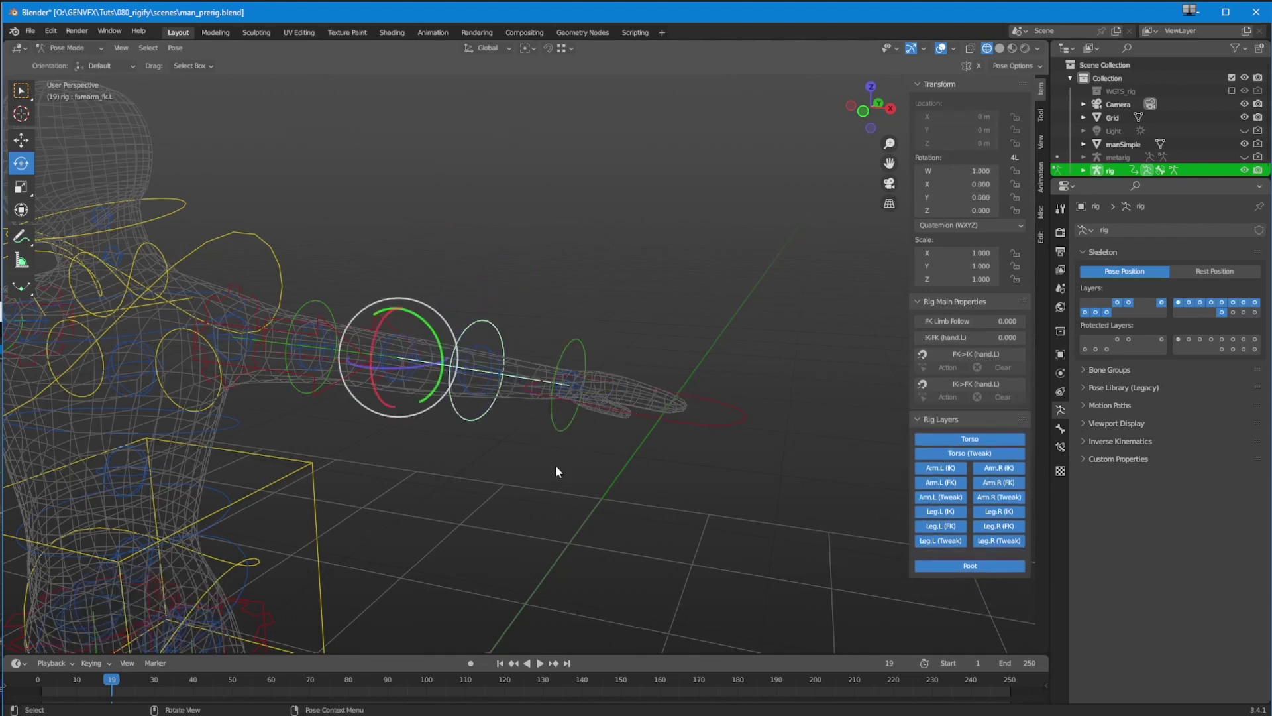
scroll(554, 474, down, 5)
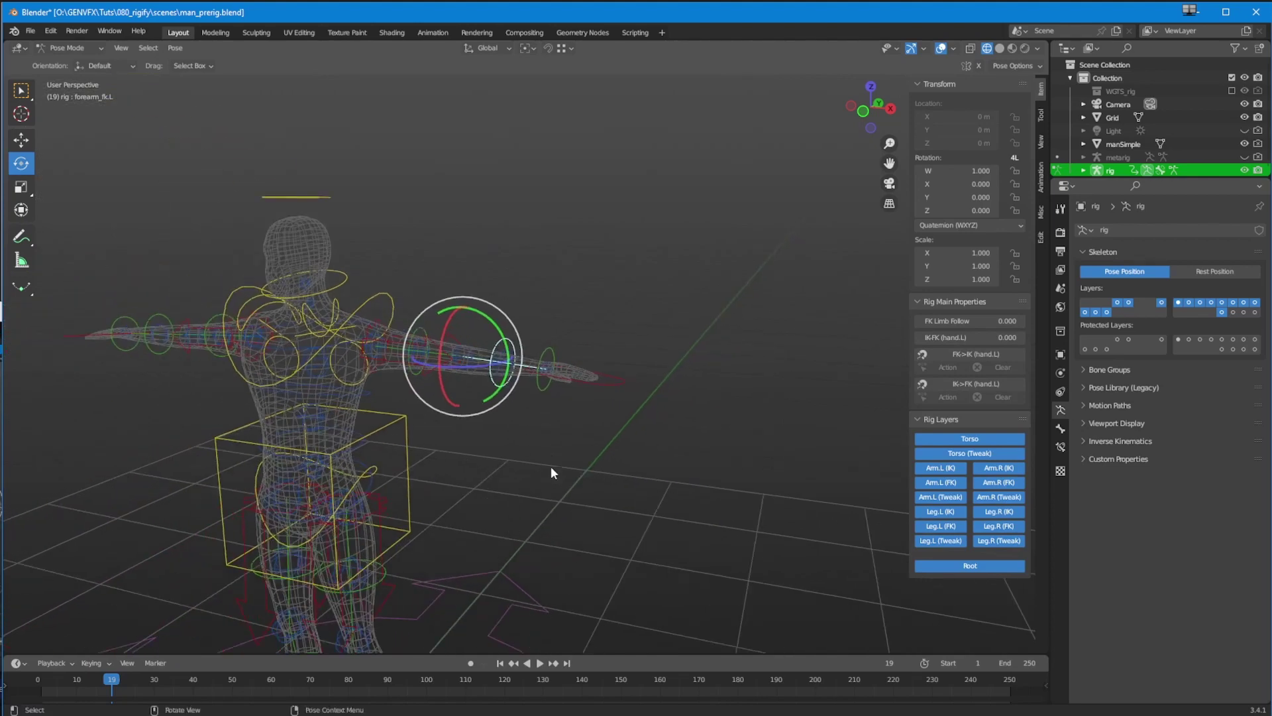
Select the spine_fk.002 control on the torso to inspect it, and return the rig to Object Mode.
middle_drag(527, 436, 475, 256)
click(477, 252)
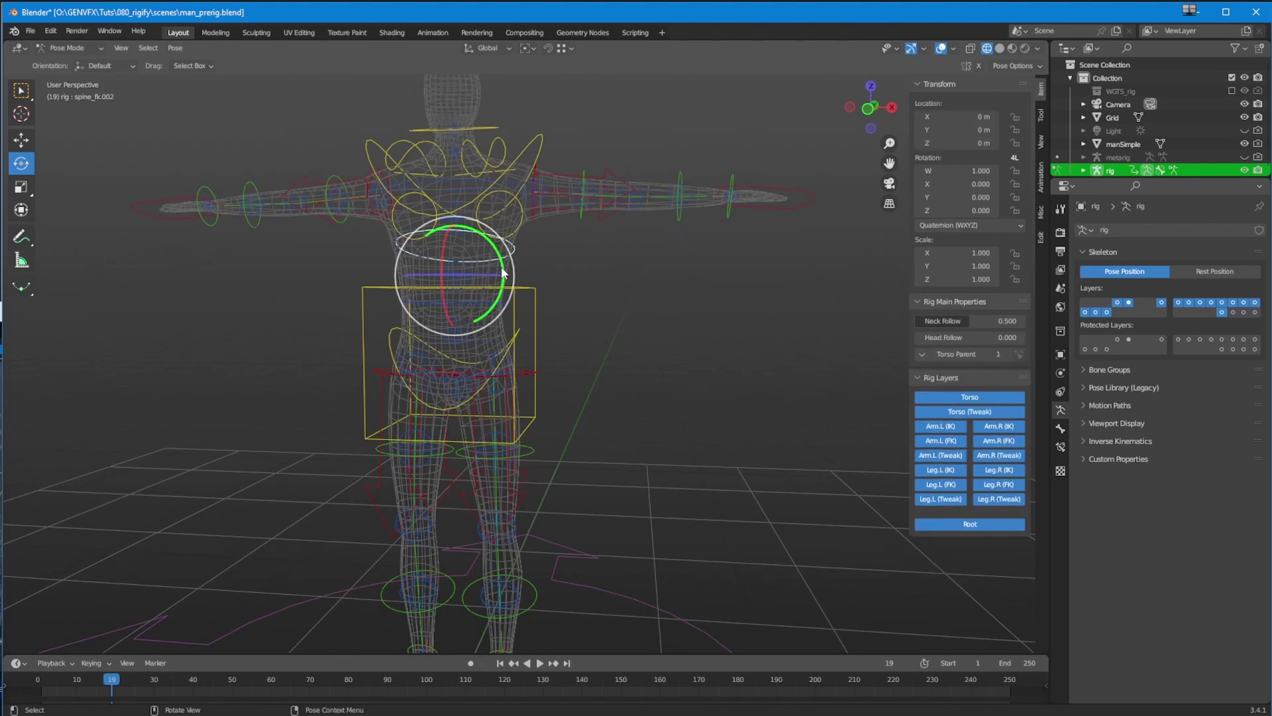
middle_drag(424, 115, 400, 80)
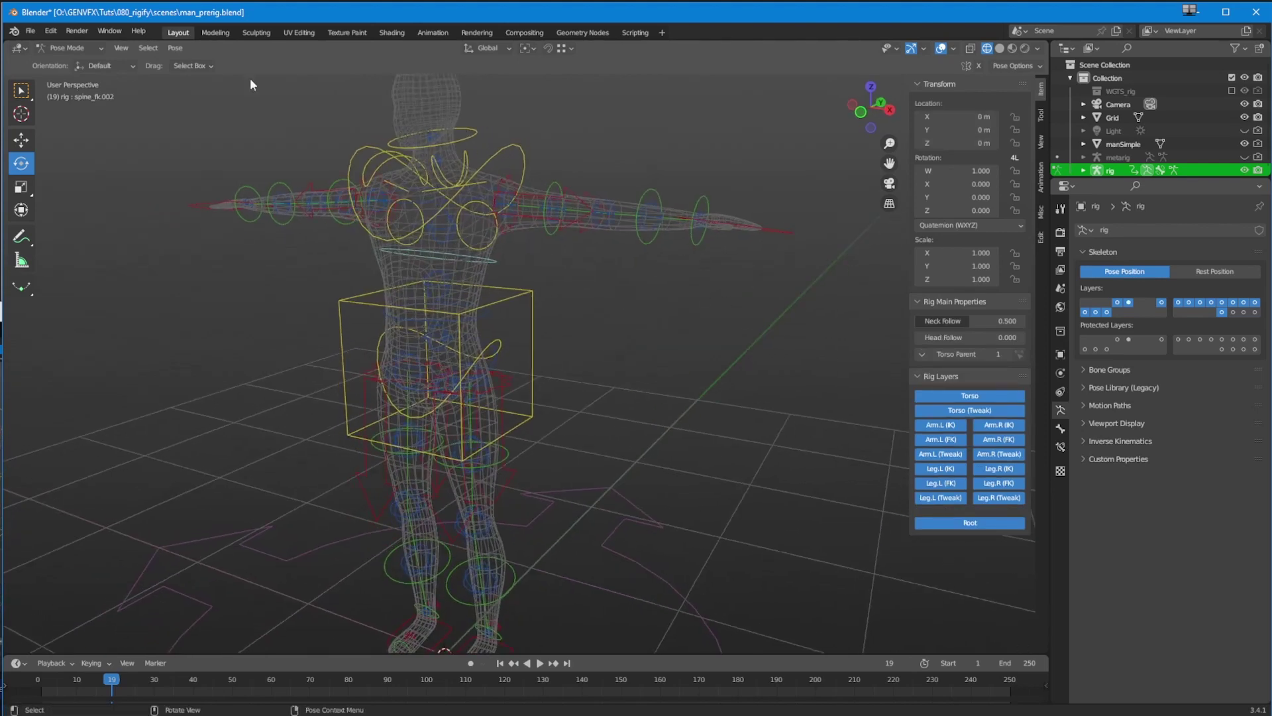
click(70, 48)
click(66, 58)
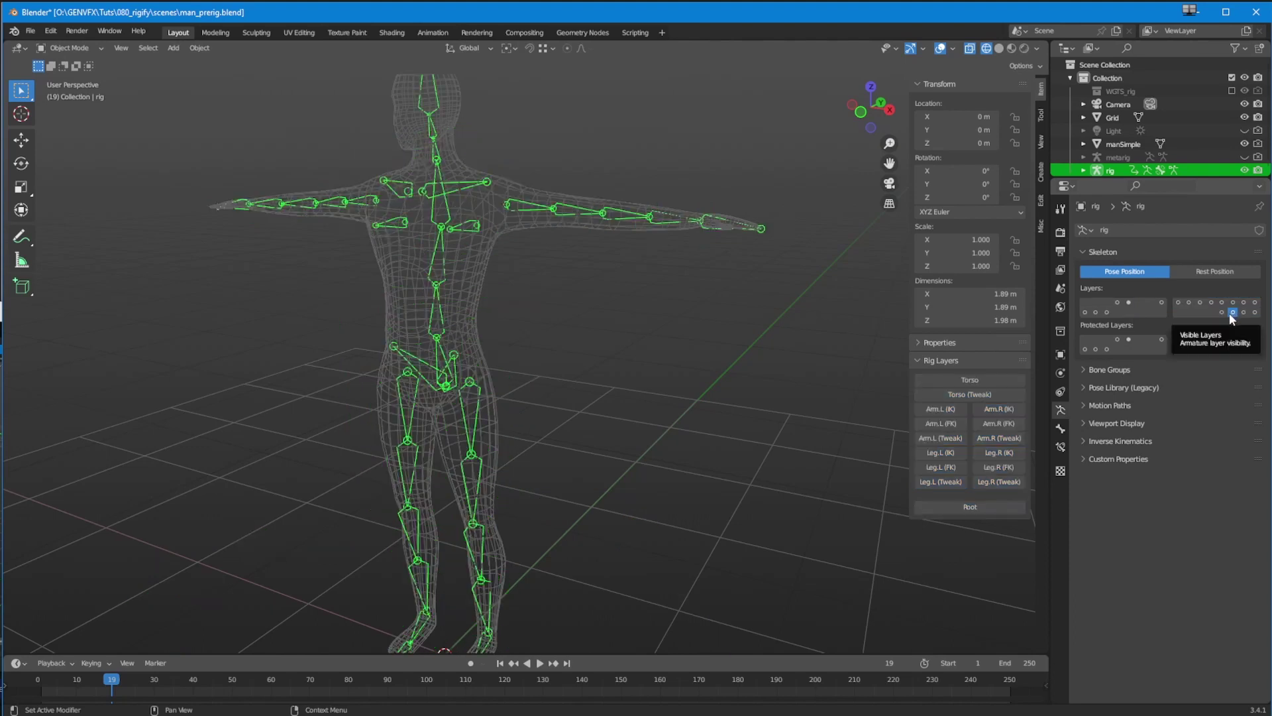
Isolate the armature layer holding the rig's deformation bones and inspect them inside the body.
click(1221, 312)
click(1233, 312)
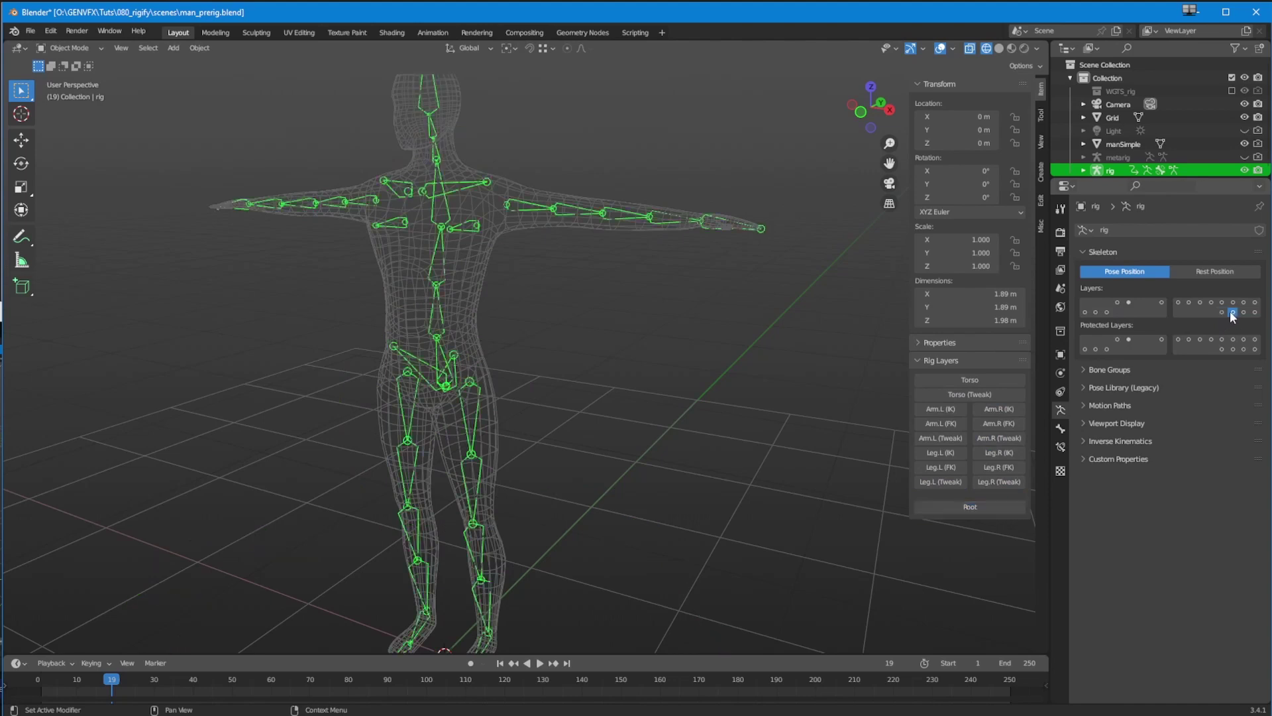
middle_drag(323, 376, 440, 403)
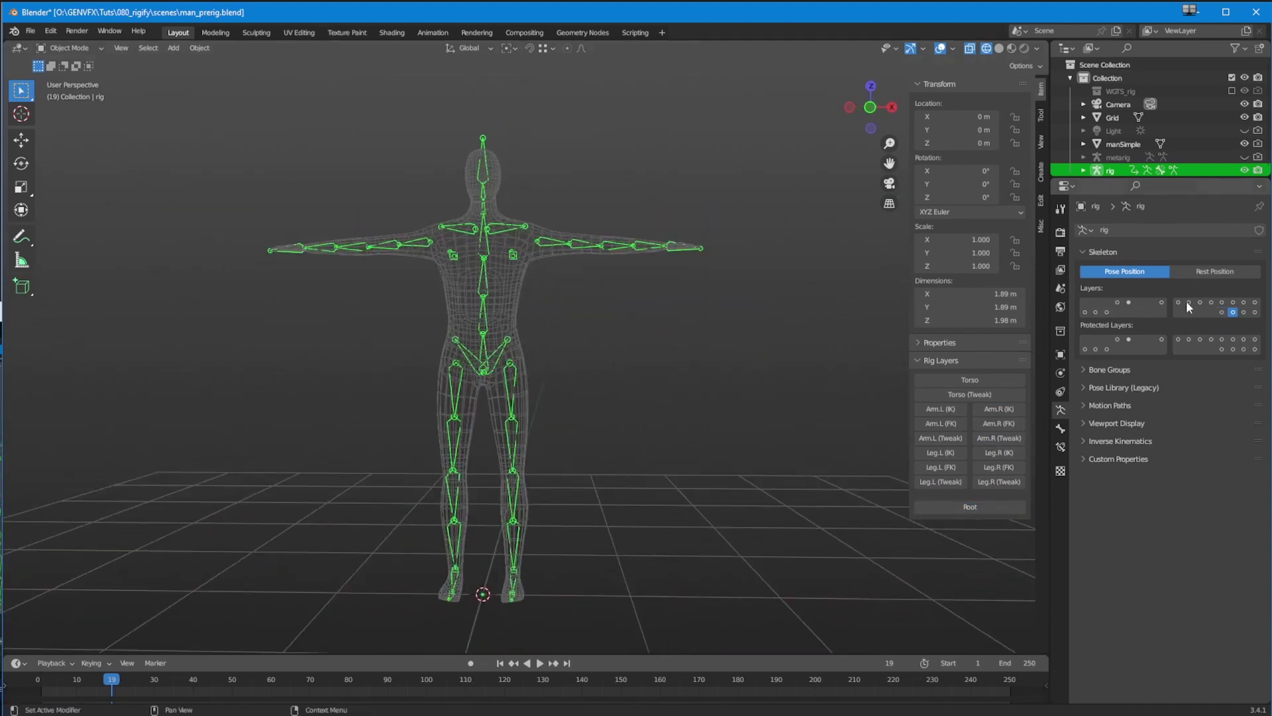
Show only the rig's Root, Arm.L (IK) and Arm.R (IK) layers.
click(1221, 312)
click(933, 409)
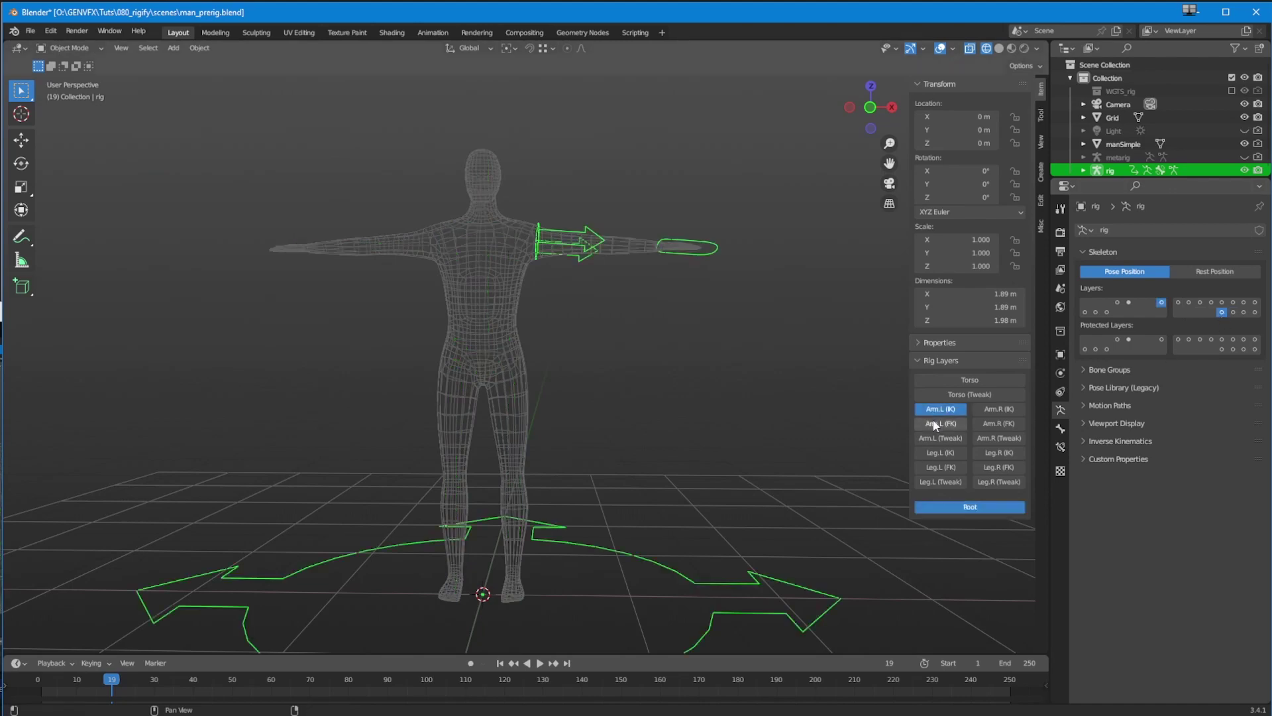
click(994, 409)
middle_drag(762, 431, 699, 251)
key(shift+space)
key(g)
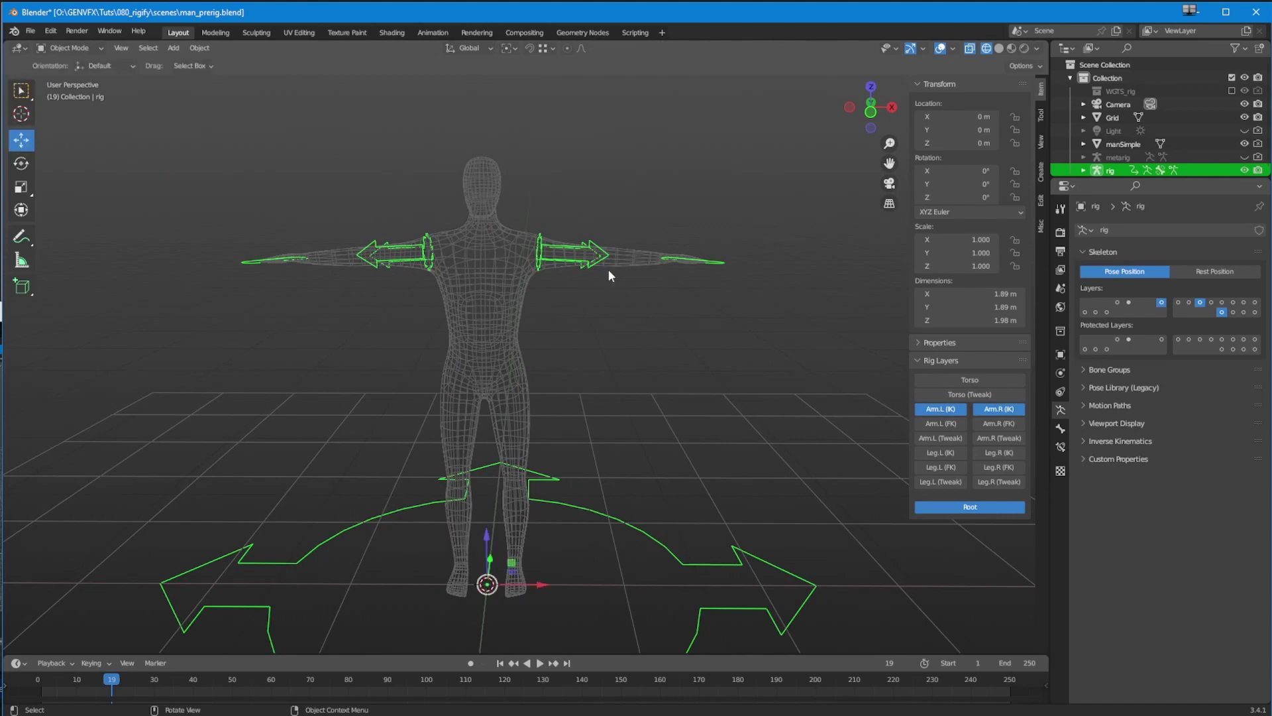
In Pose Mode, raise the left hand IK control, lower the right one about 0.41 m, and isolate the deformation bones' layer to compare them.
click(59, 48)
click(80, 93)
click(688, 260)
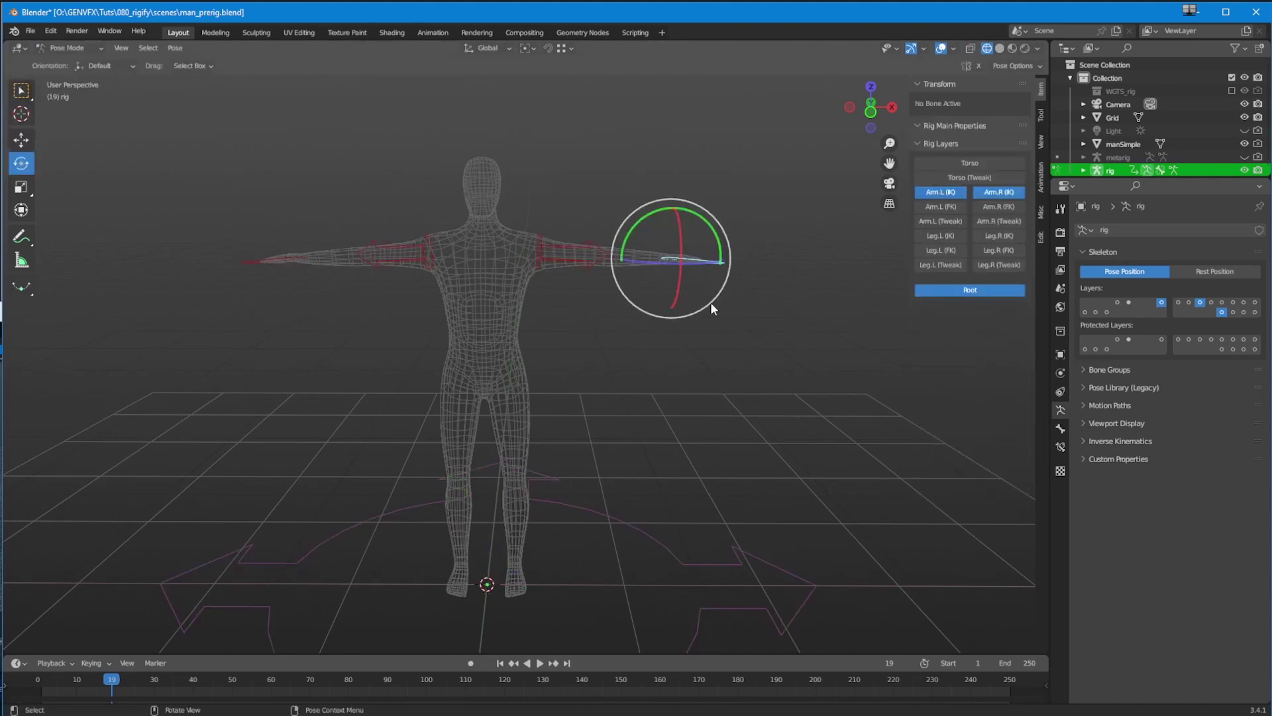
click(22, 139)
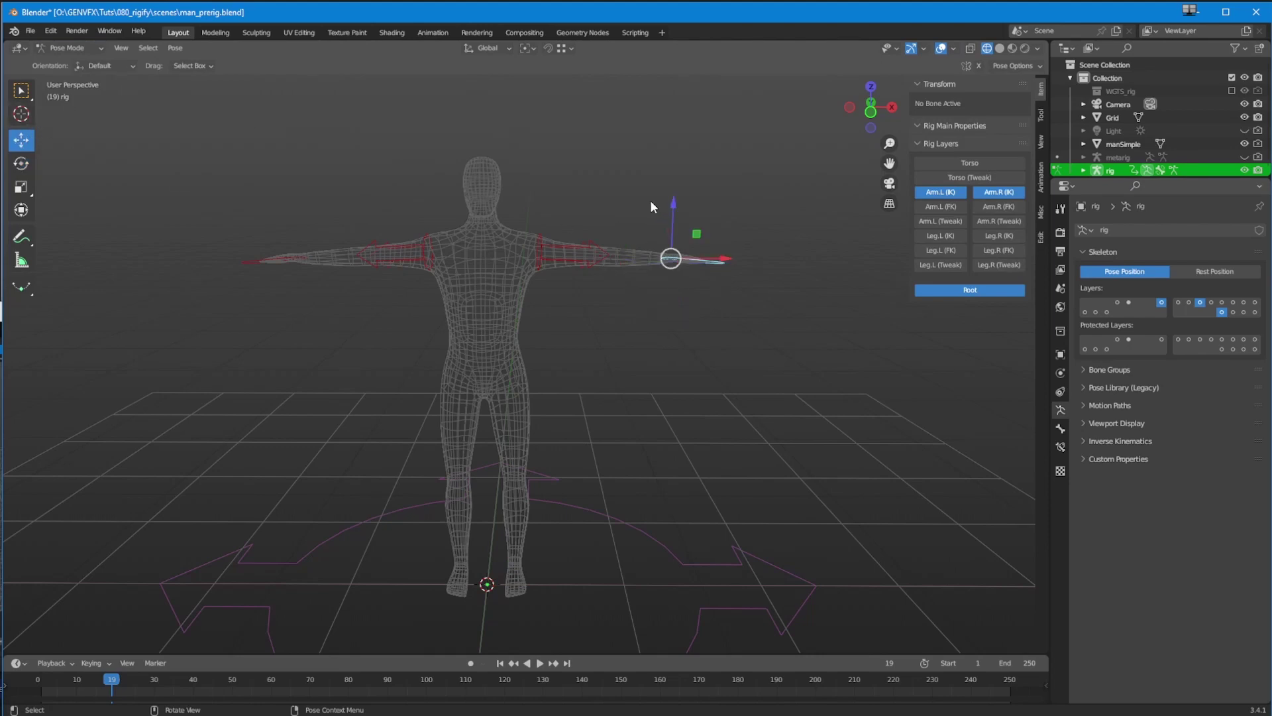
drag(672, 202, 672, 140)
click(268, 260)
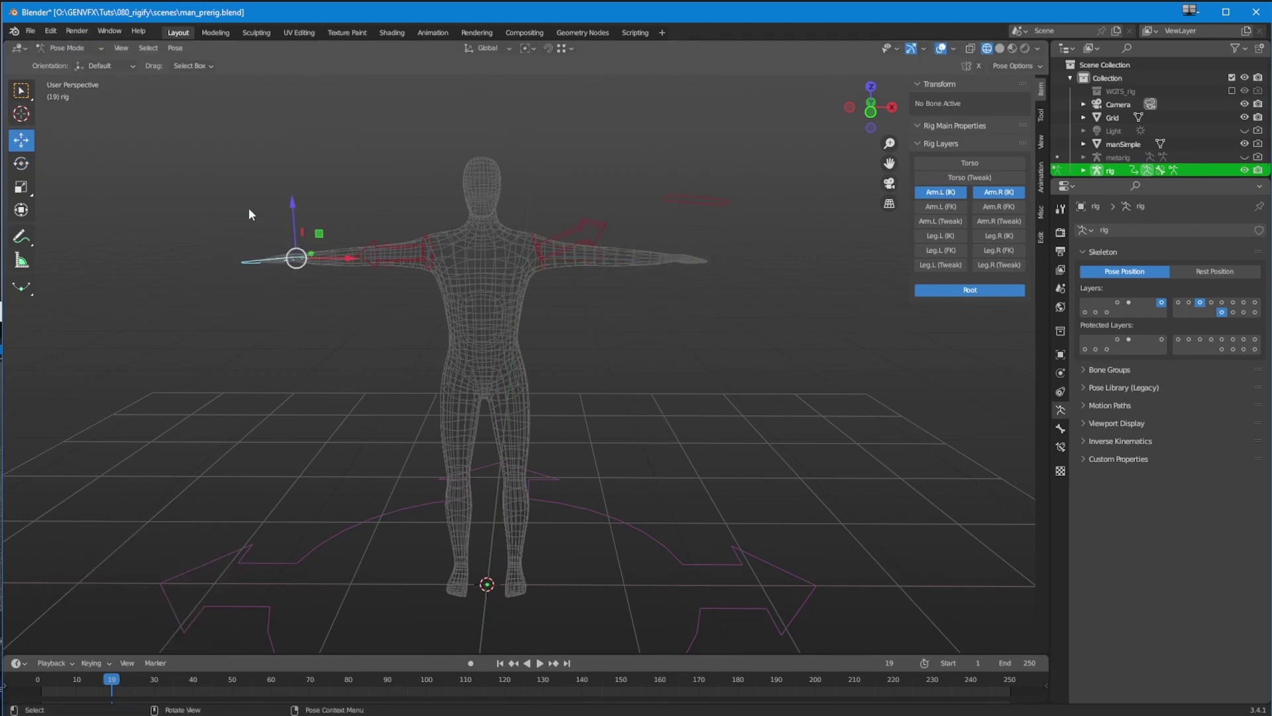
drag(291, 200, 292, 312)
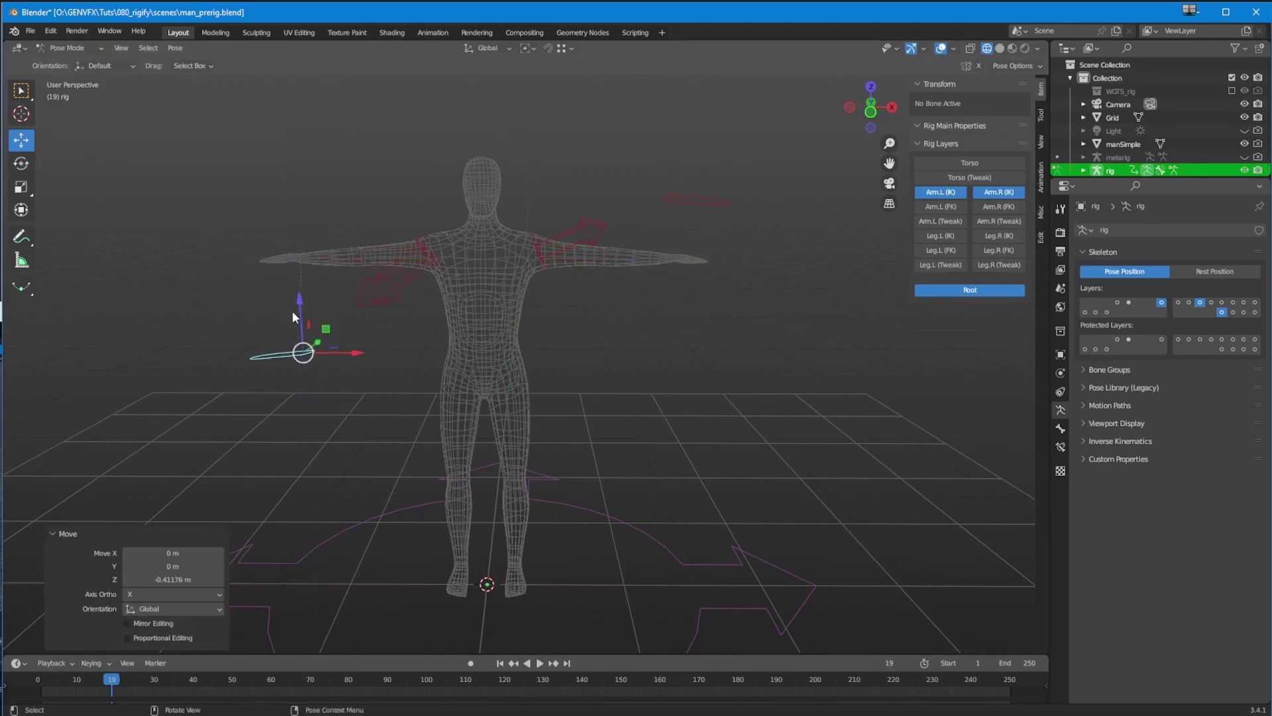
click(1233, 311)
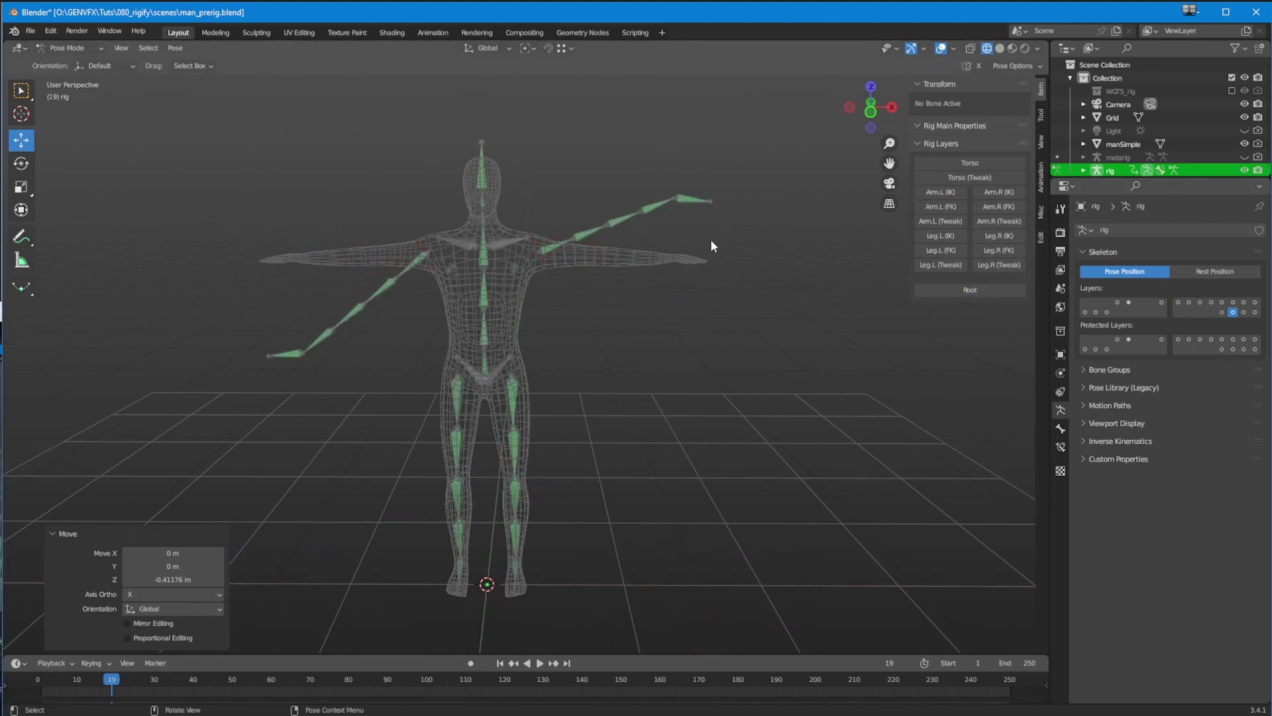
Undo the hand IK test moves back to Object Mode and isolate the deformation bones' layer again.
key(ctrl+z)
key(ctrl+z)
key(ctrl+z)
key(ctrl+z)
key(ctrl+z)
key(ctrl+z)
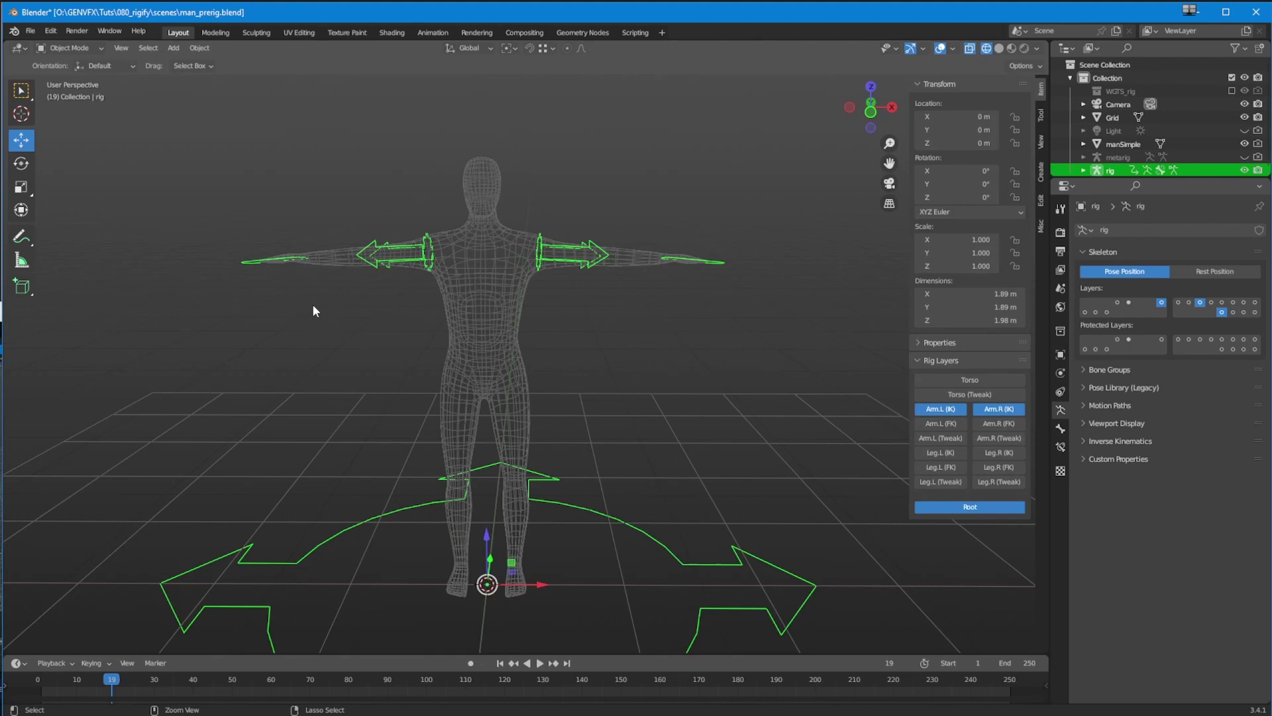
key(ctrl+z)
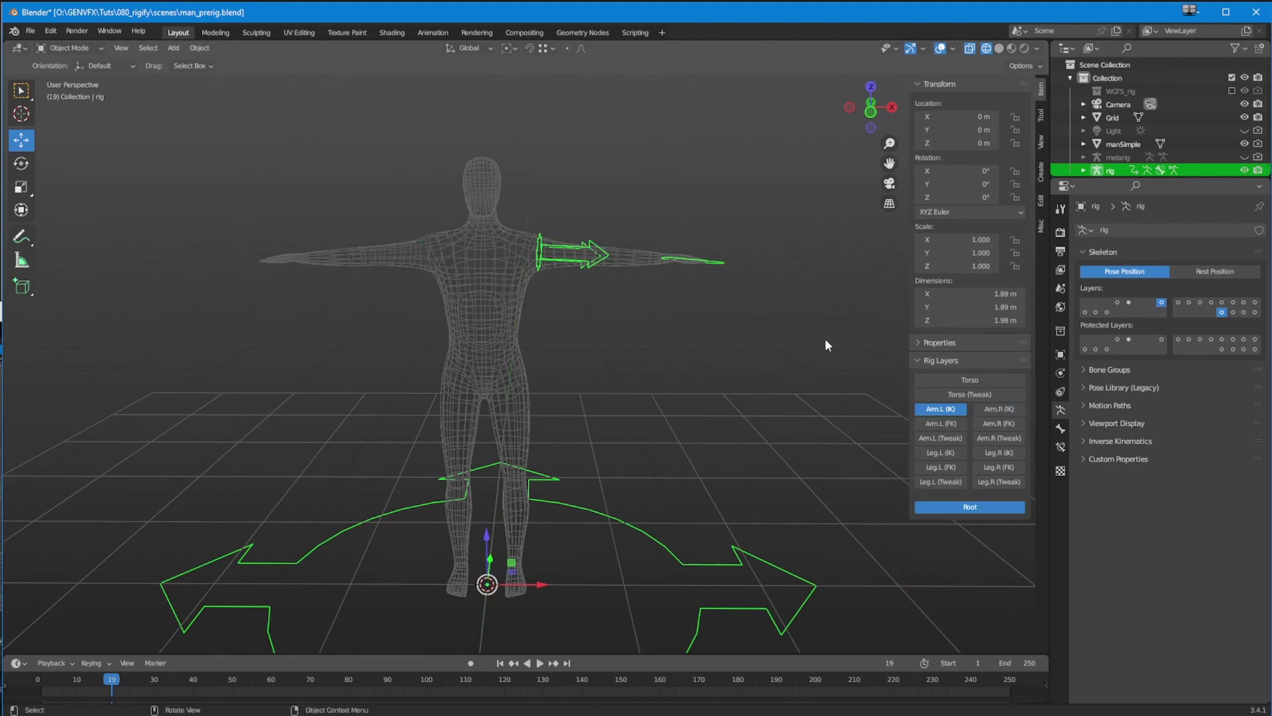
click(1233, 313)
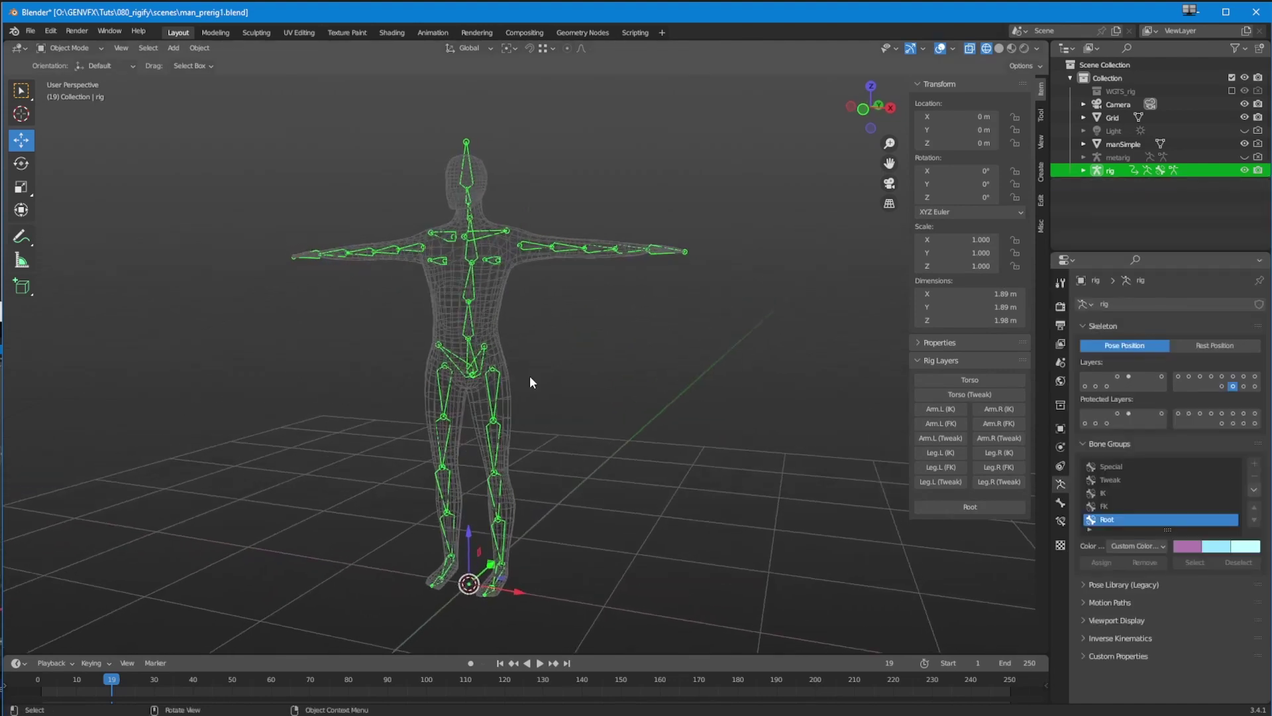
ctrl+middle_drag(518, 420, 519, 439)
shift+middle_drag(518, 439, 567, 422)
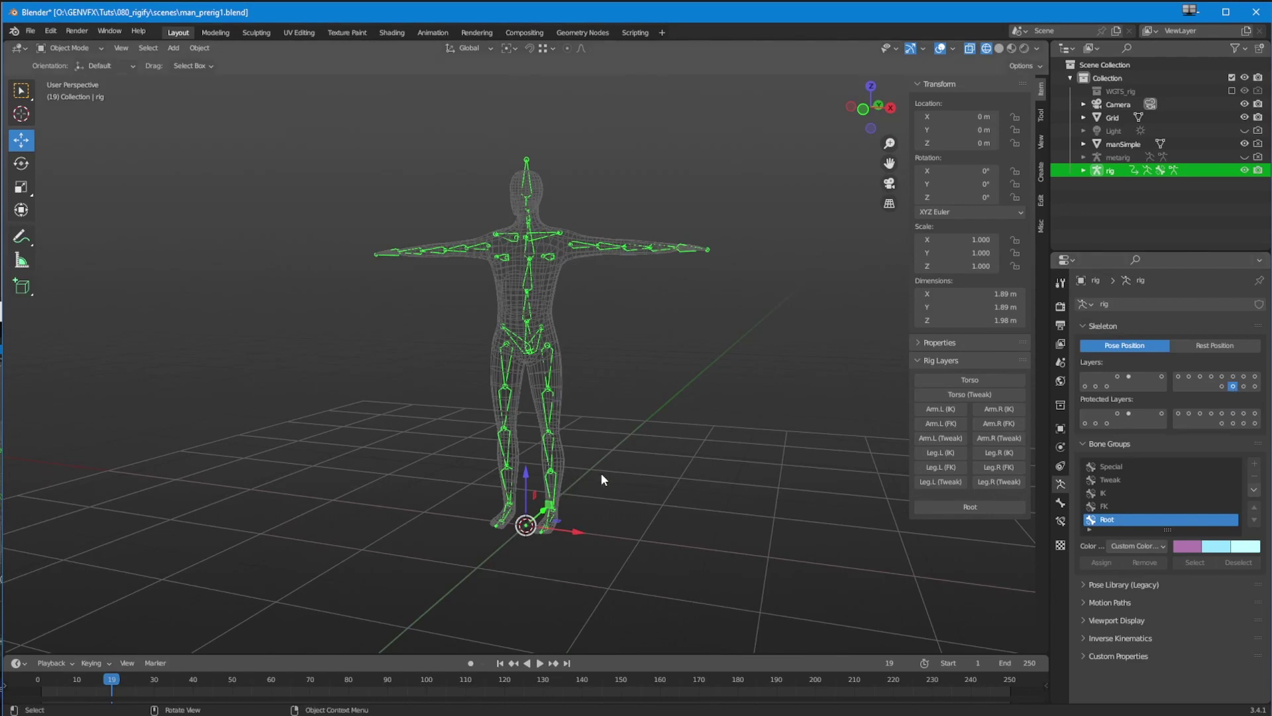
ctrl+middle_drag(587, 503, 538, 355)
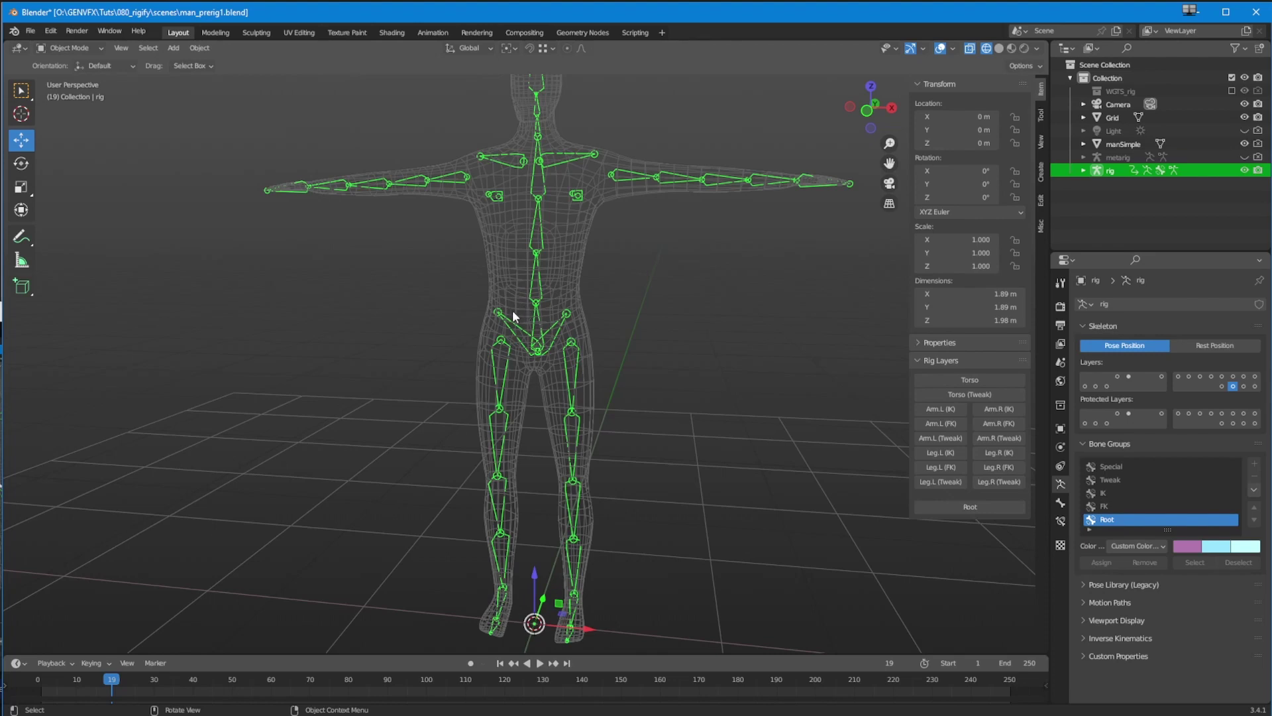
click(538, 359)
click(538, 360)
shift+click(539, 361)
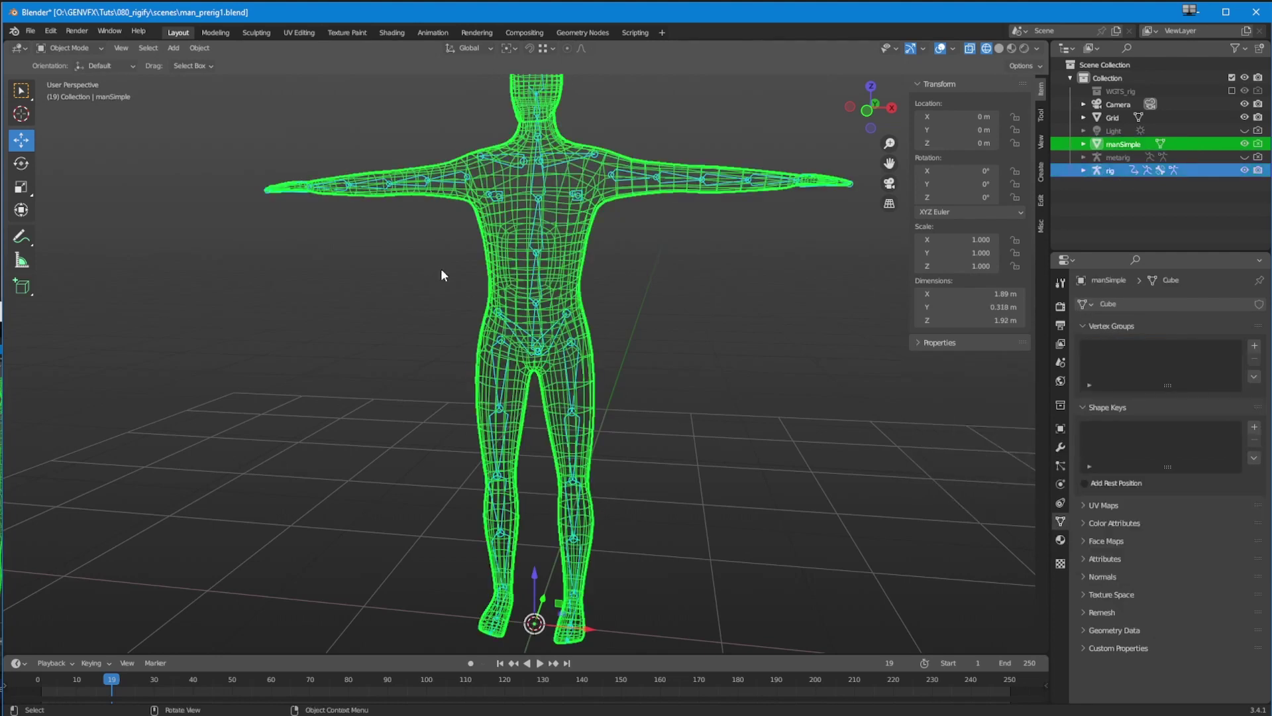
key(ctrl+p)
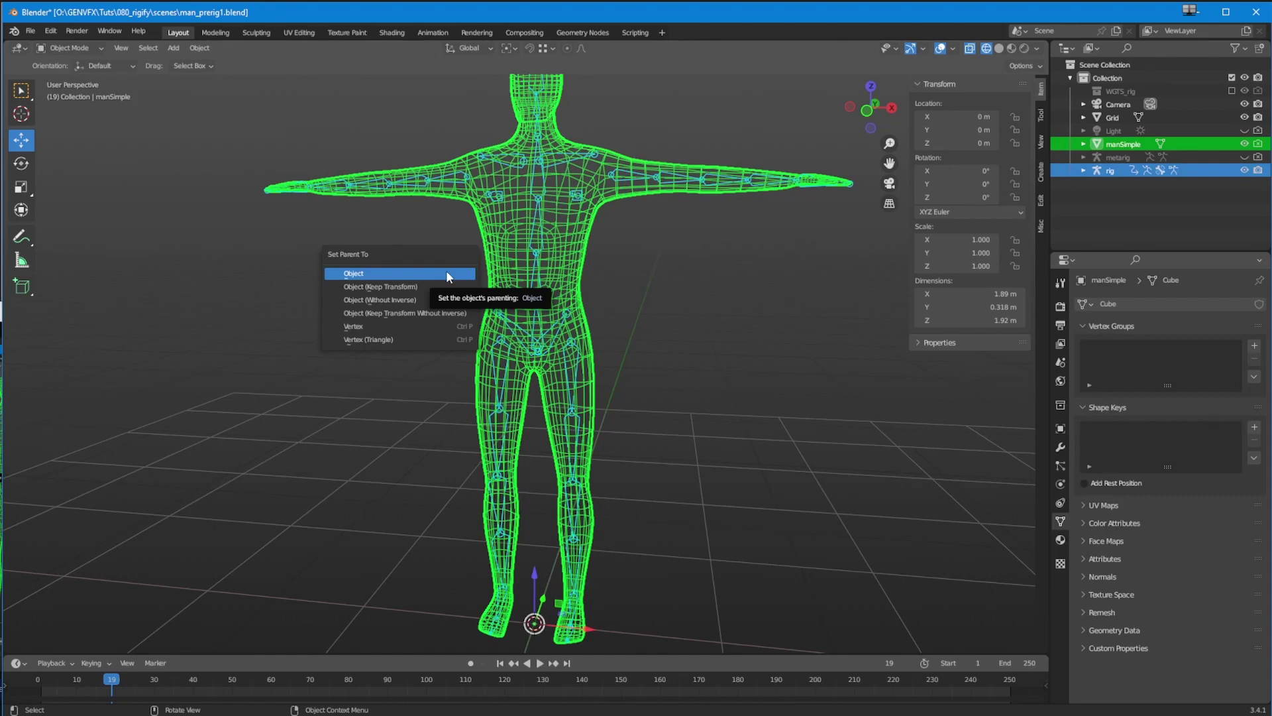
click(309, 293)
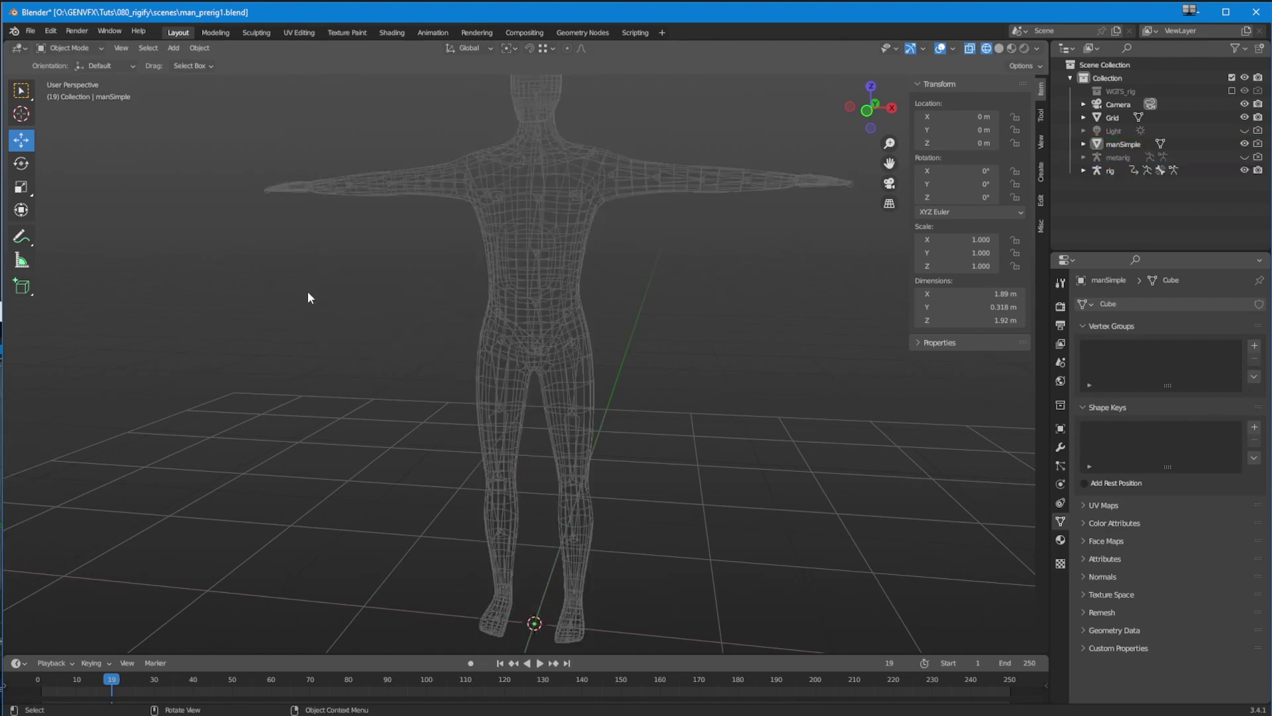
Select the manSimple mesh, add the rig as the active object, and parent the mesh to it with automatic weights.
click(496, 273)
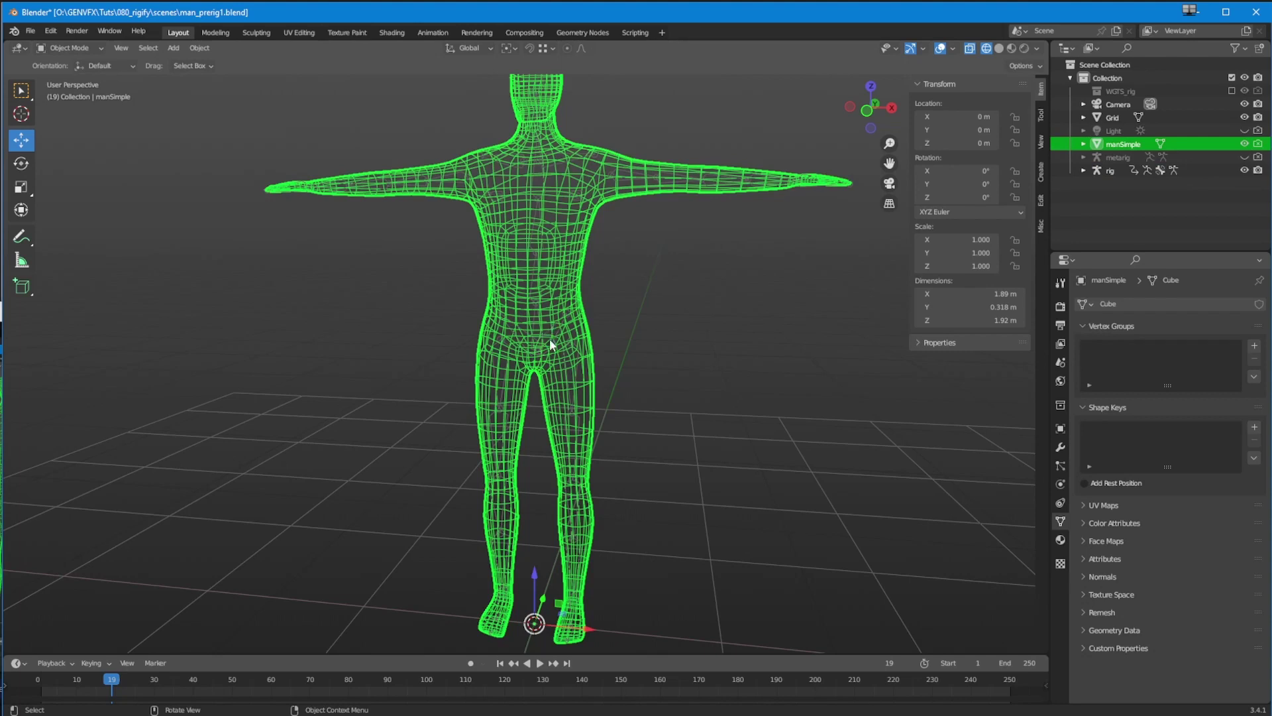
shift+click(534, 355)
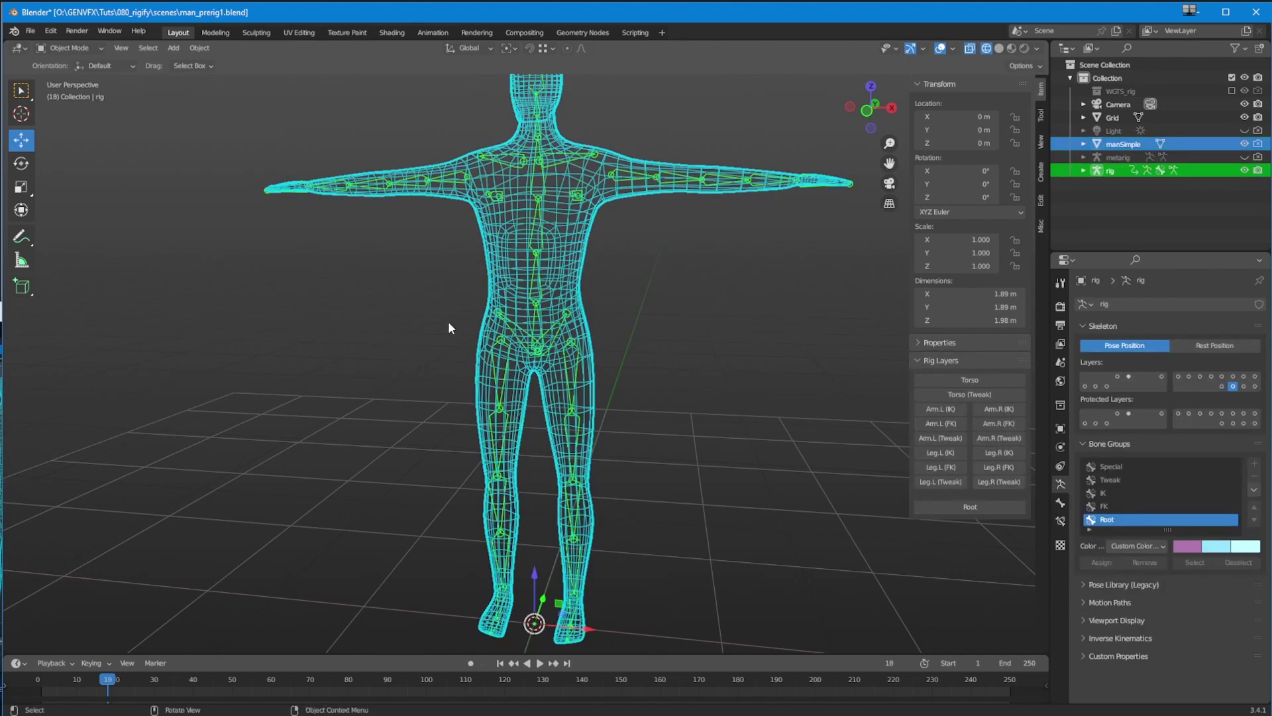
key(ctrl+p)
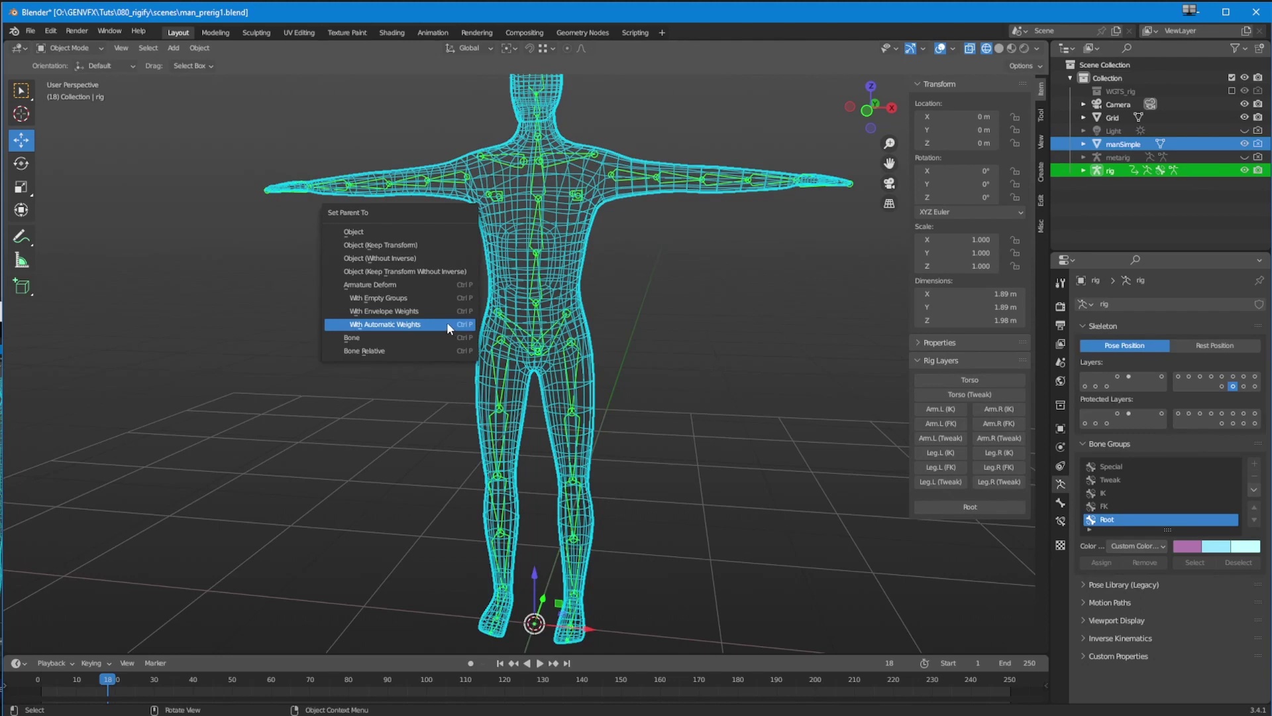
click(398, 325)
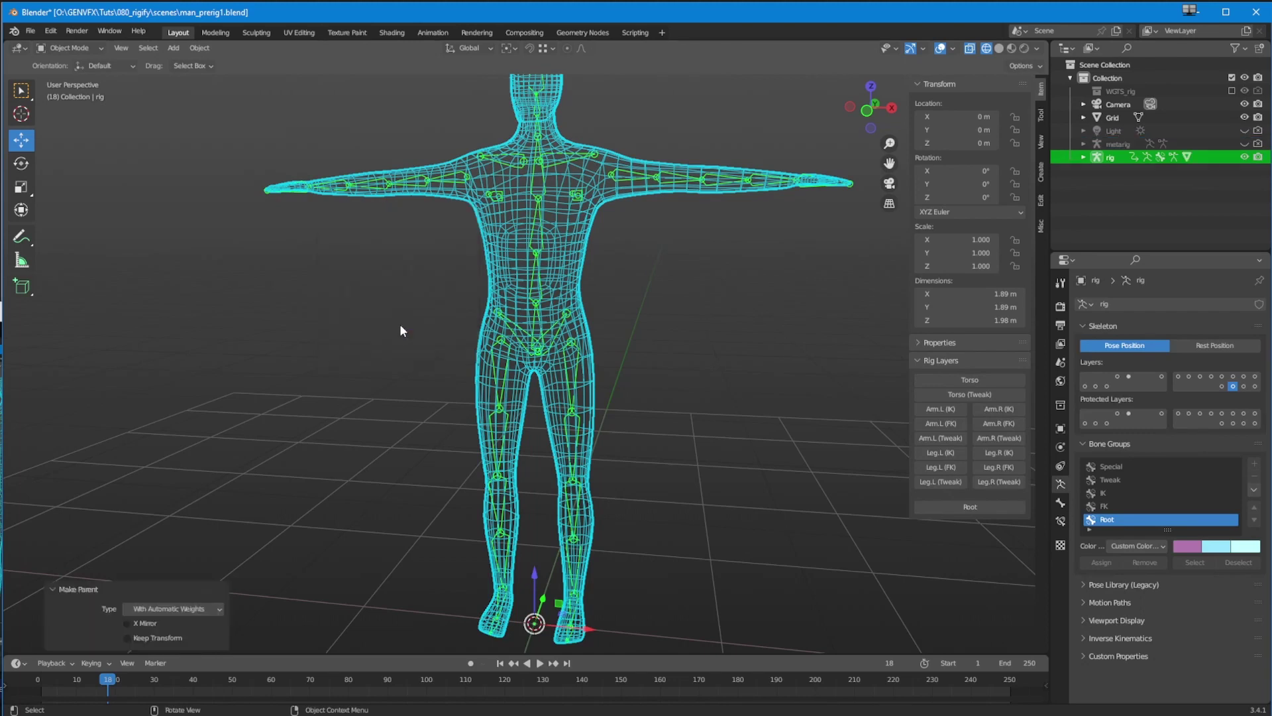
Select only the manSimple mesh and switch it to Weight Paint mode.
middle_drag(425, 403, 411, 434)
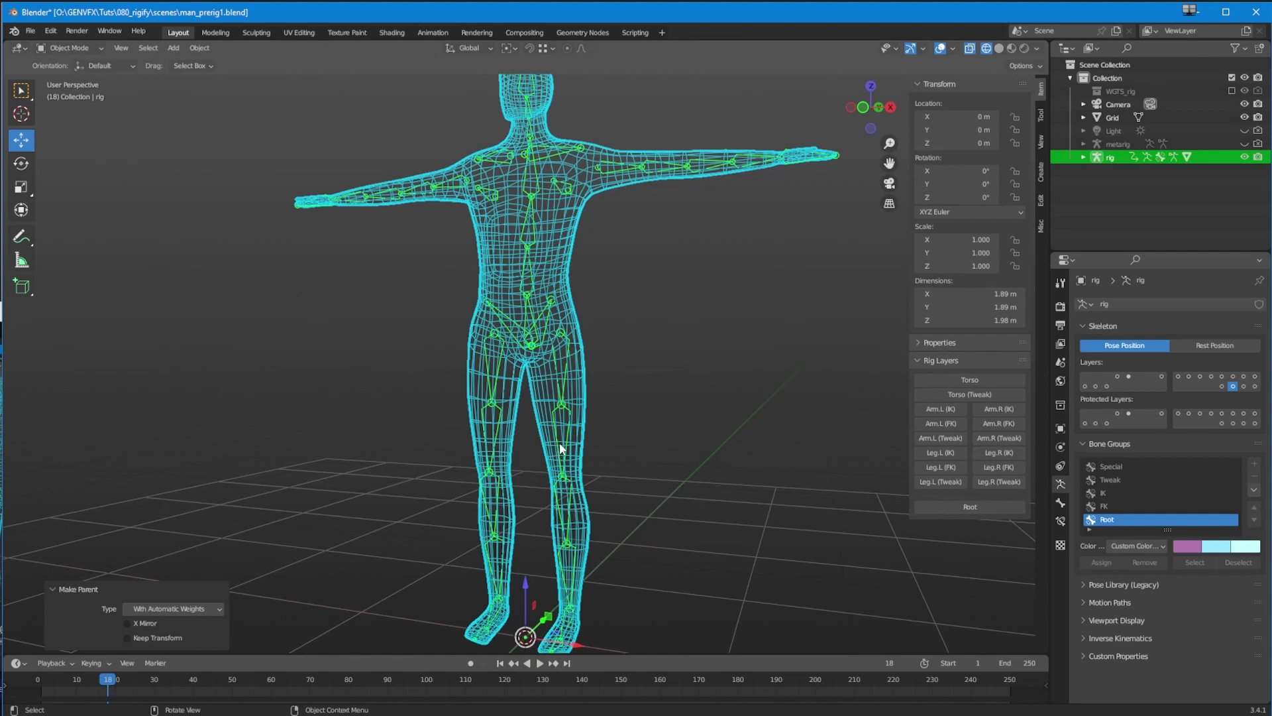
middle_drag(476, 456, 412, 331)
middle_drag(412, 332, 410, 453)
click(69, 47)
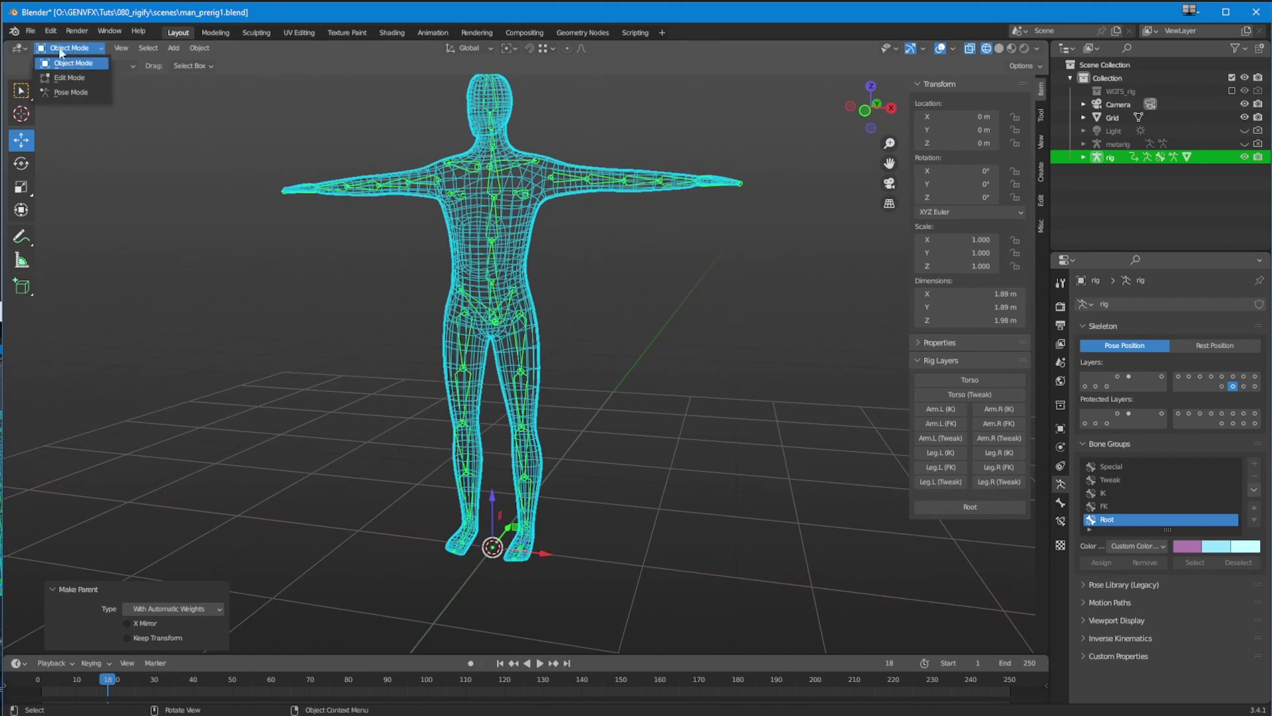
click(337, 245)
click(462, 243)
click(69, 48)
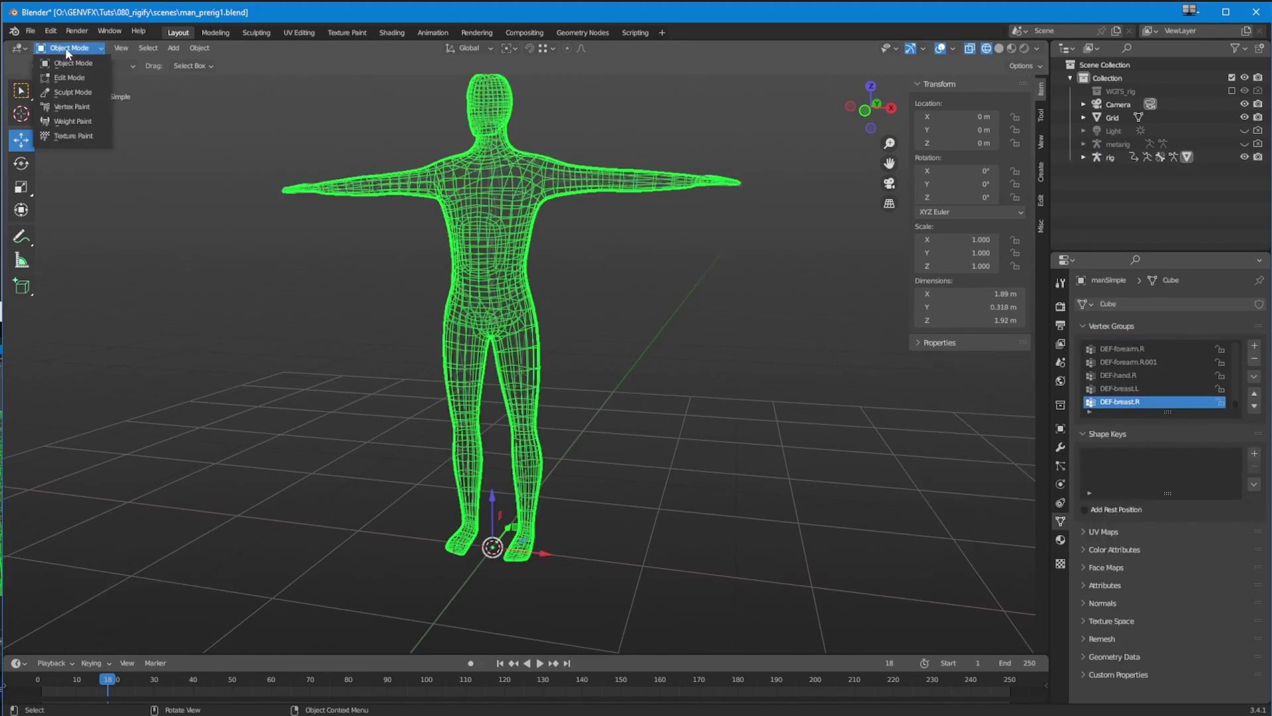
click(64, 121)
Examine the automatic weights of the vertex groups from DEF-breast.L up to DEF-forearm.R.
mouse_move(133, 202)
middle_down()
mouse_move(309, 385)
mouse_move(332, 378)
mouse_move(295, 389)
mouse_move(358, 372)
mouse_move(412, 396)
middle_up()
click(1123, 387)
click(1116, 373)
click(1116, 359)
click(1118, 351)
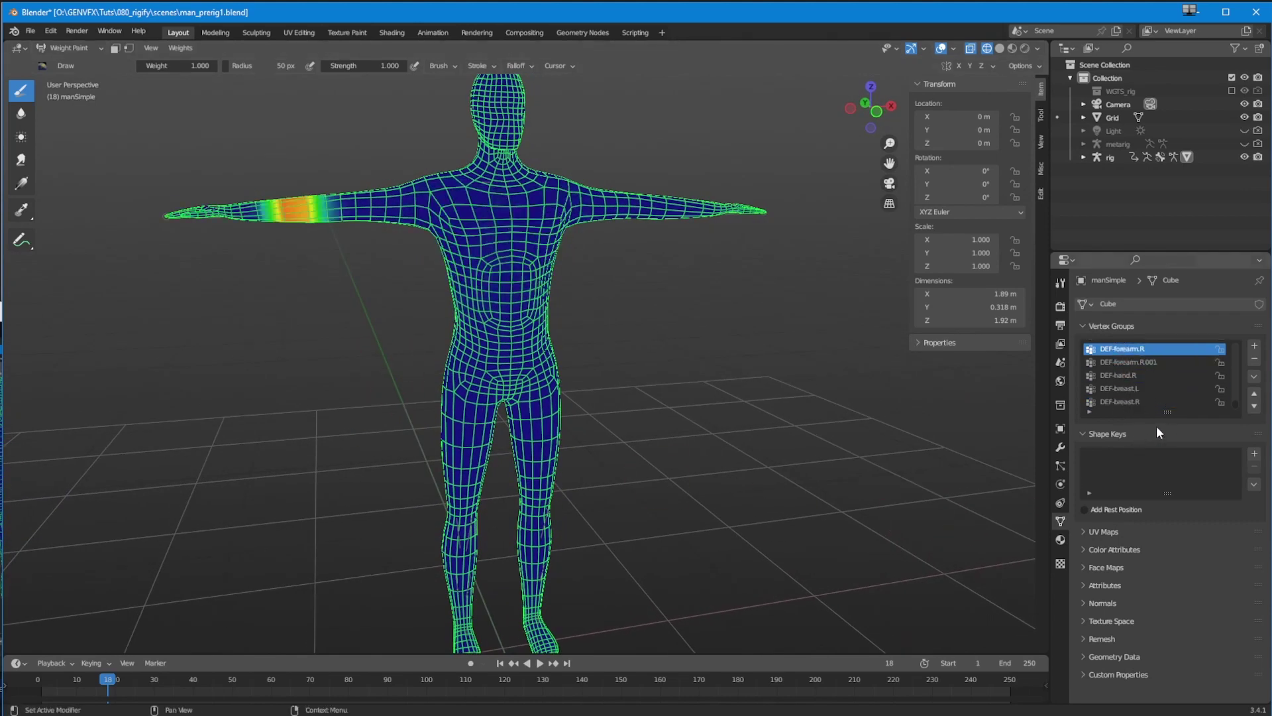
Enlarge the vertex group list and examine the weights of the groups from DEF-foot.R to DEF-forearm.L.
drag(1165, 411, 1150, 557)
click(1105, 349)
click(1108, 361)
click(1111, 374)
click(1111, 388)
click(1110, 401)
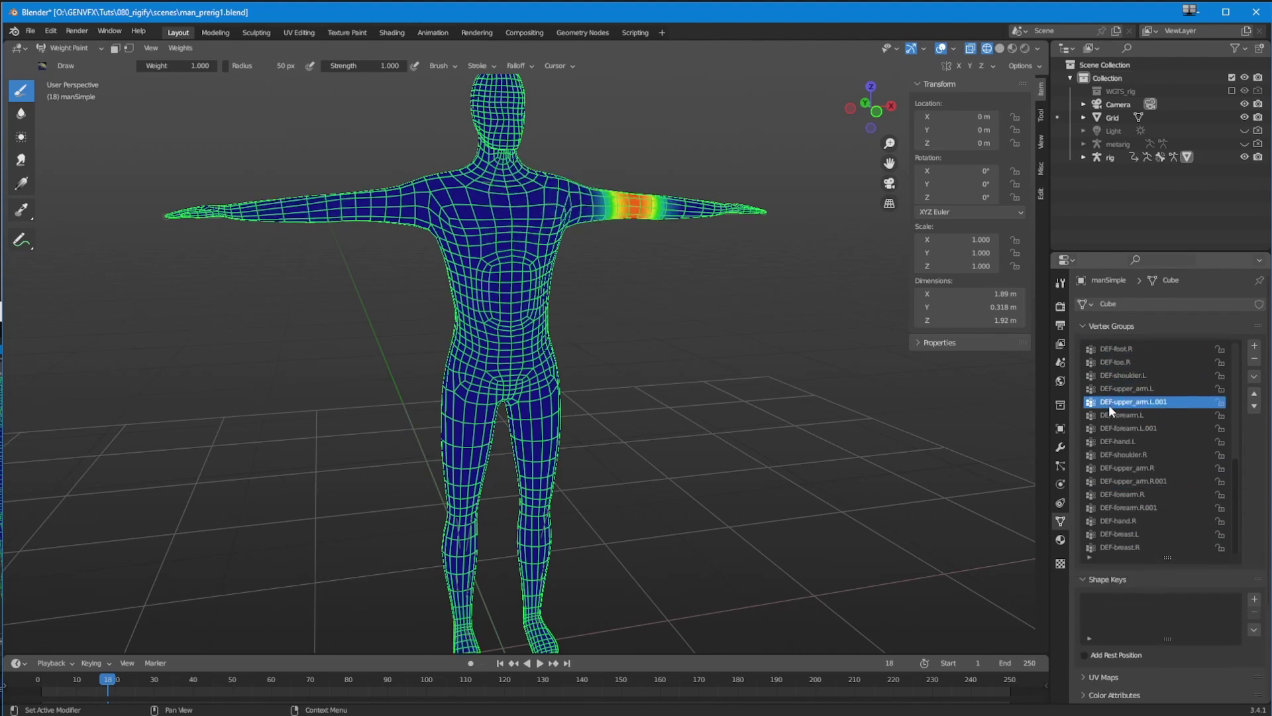
click(1111, 414)
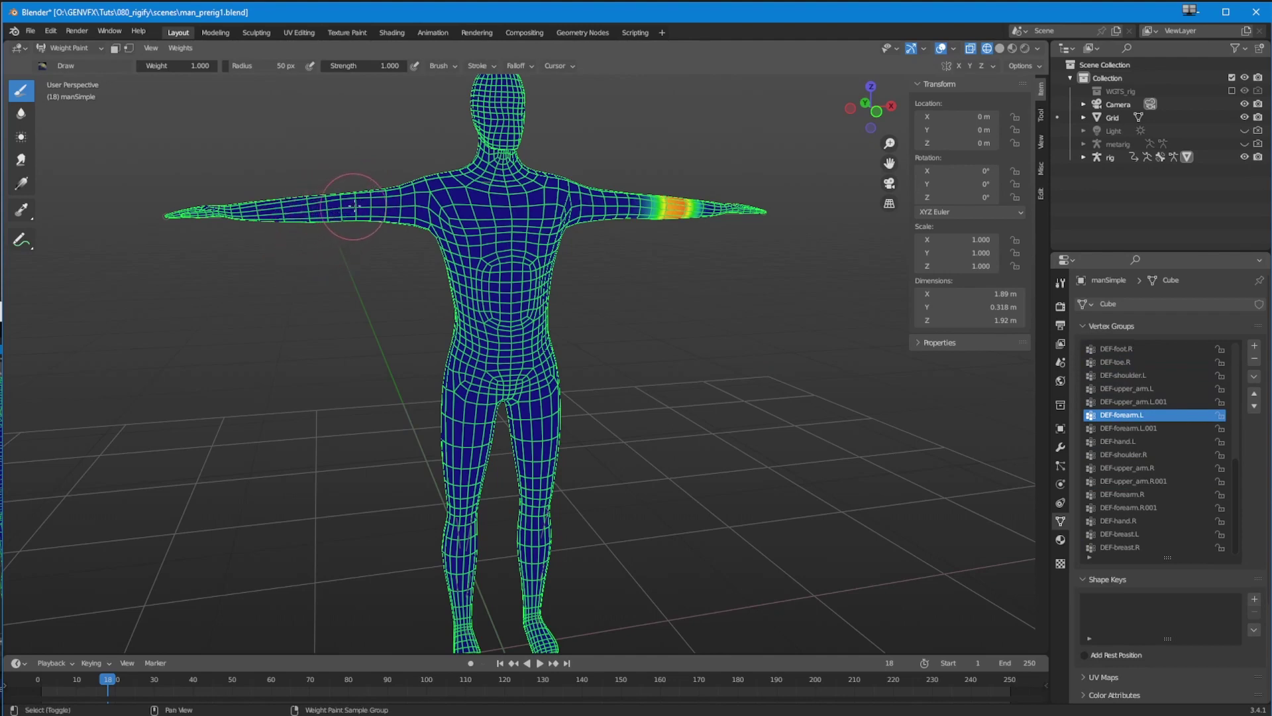
Sample the vertex groups directly on the right arm, from DEF-upper_arm.R.001 through DEF-forearm.R.001 to the hand.
shift+right_click(317, 207)
click(311, 220)
shift+right_click(278, 207)
key(Escape)
shift+right_click(278, 208)
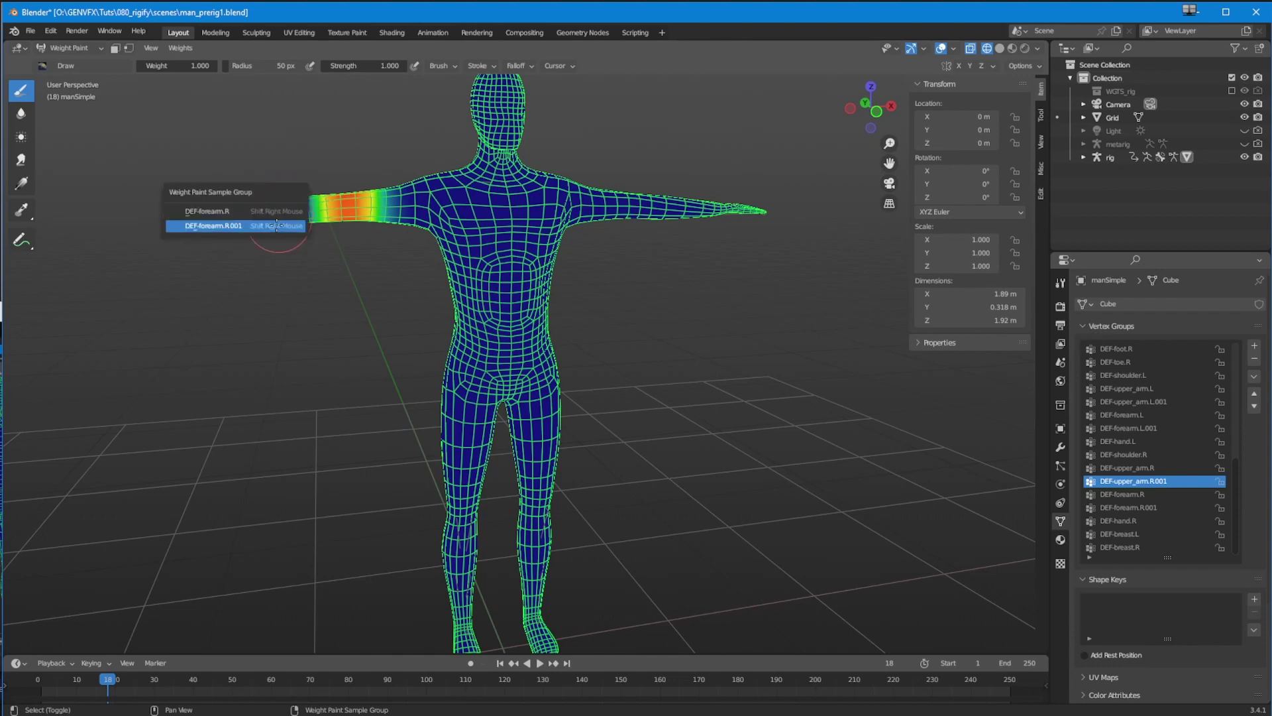
click(278, 225)
shift+right_click(209, 207)
click(209, 226)
Sample the head's vertex groups on the mesh, viewing DEF-spine.004 and then DEF-spine.006.
shift+right_click(498, 104)
click(498, 117)
shift+right_click(498, 104)
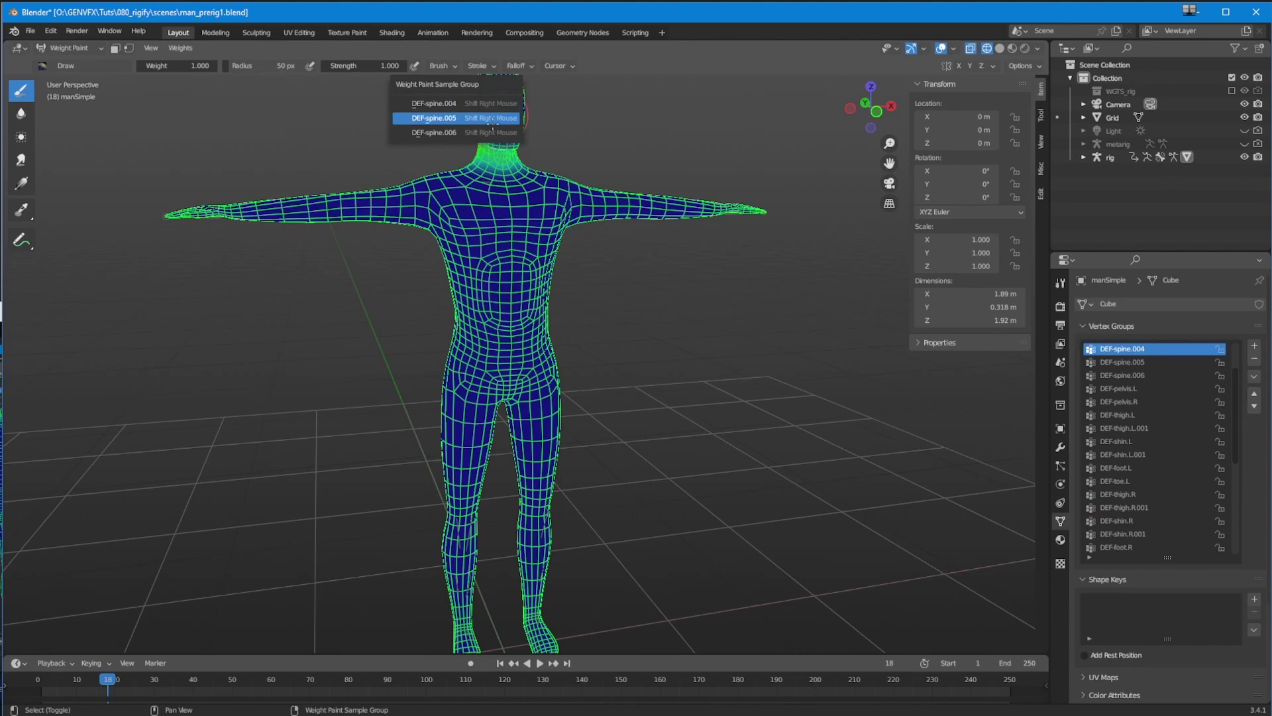
click(498, 114)
Sample the weight on the side of the face and make DEF-spine.005 the active vertex group.
mouse_move(417, 250)
middle_down()
mouse_move(352, 258)
mouse_move(335, 275)
middle_up()
scroll(335, 276, up, 3)
shift+middle_drag(411, 245, 464, 424)
middle_drag(464, 424, 418, 424)
ctrl+right_click(463, 240)
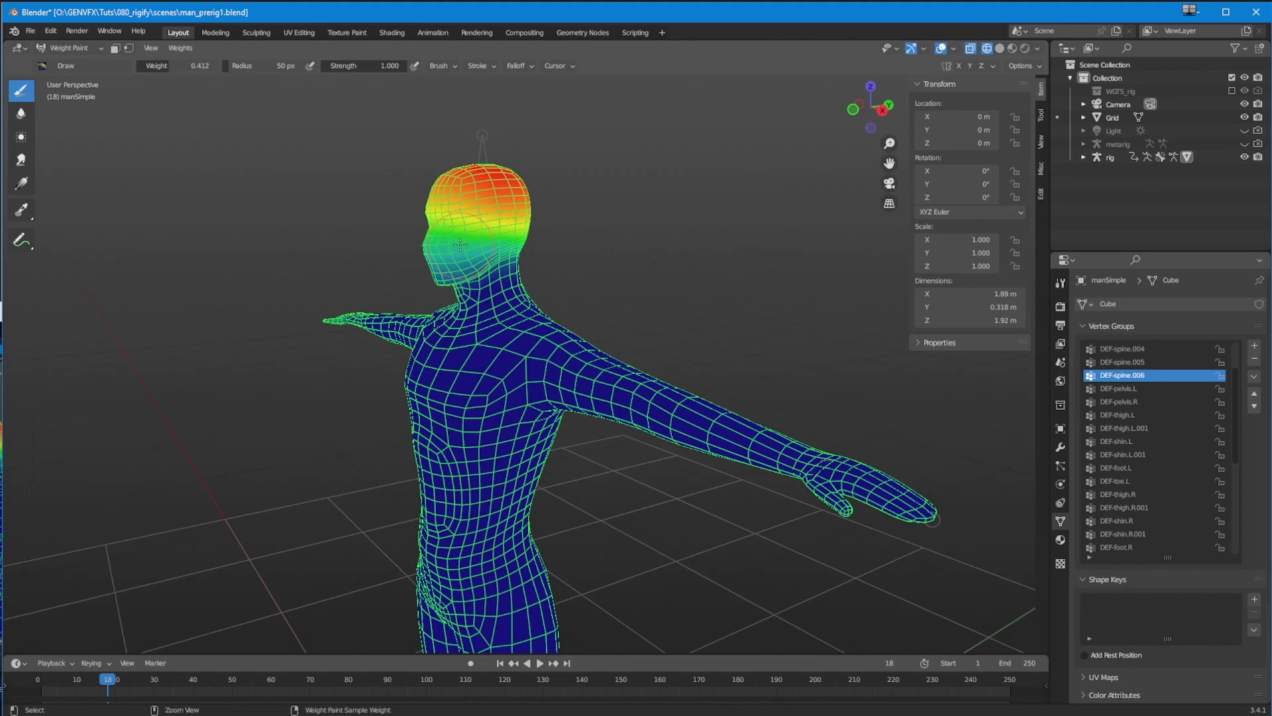
shift+right_click(463, 240)
click(457, 219)
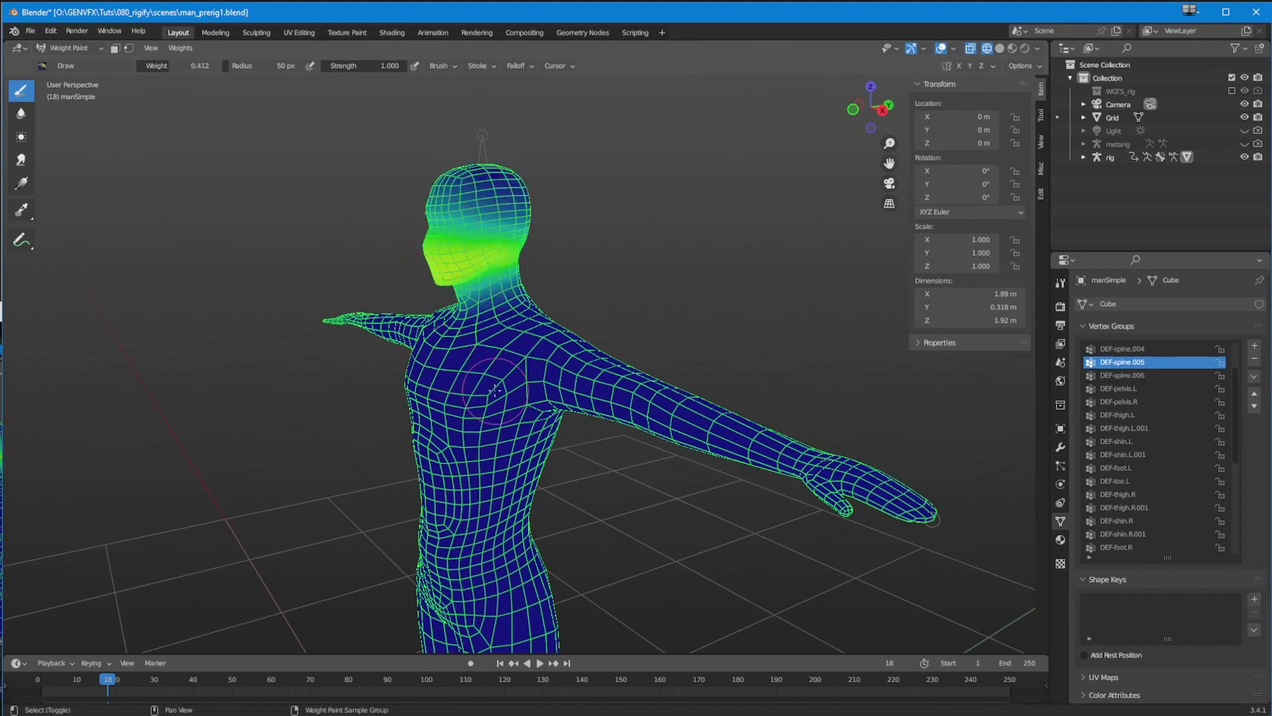
Sample the weight on the side of the head and make DEF-spine.006 the active vertex group.
mouse_move(429, 312)
middle_down()
mouse_move(406, 303)
mouse_move(442, 205)
middle_up()
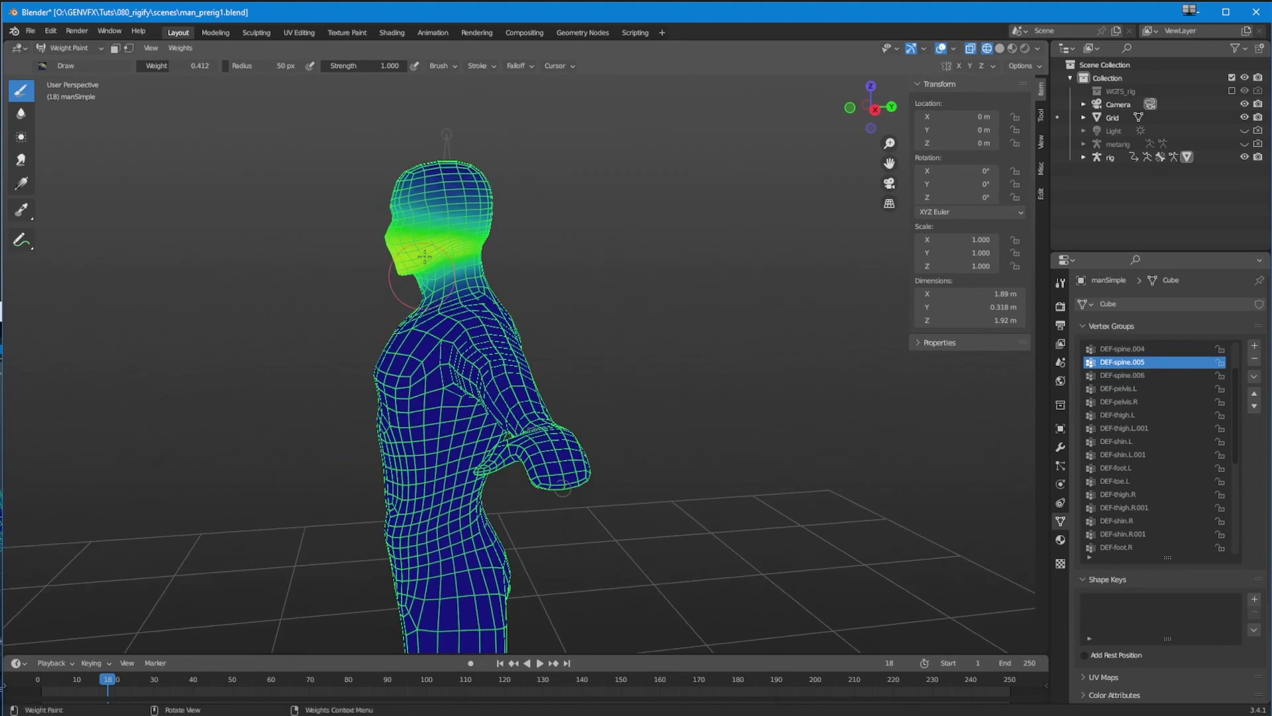
ctrl+right_click(442, 204)
shift+right_click(442, 204)
click(437, 204)
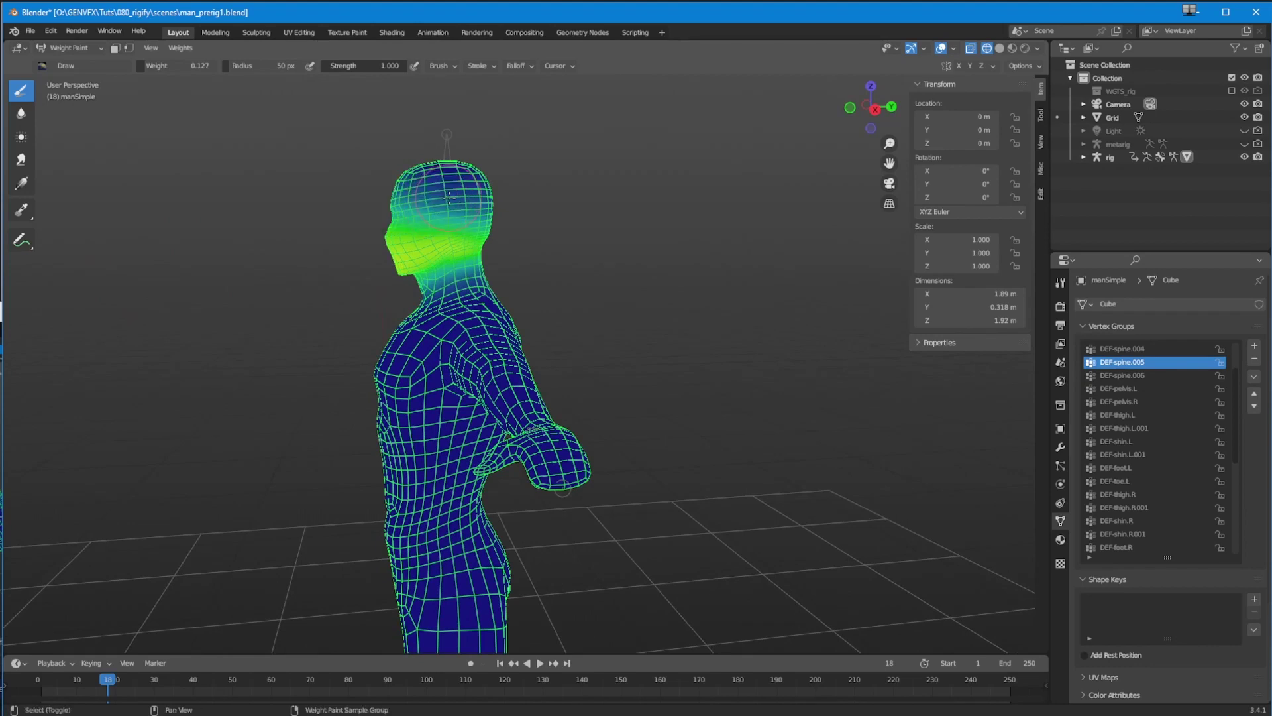
shift+right_click(441, 192)
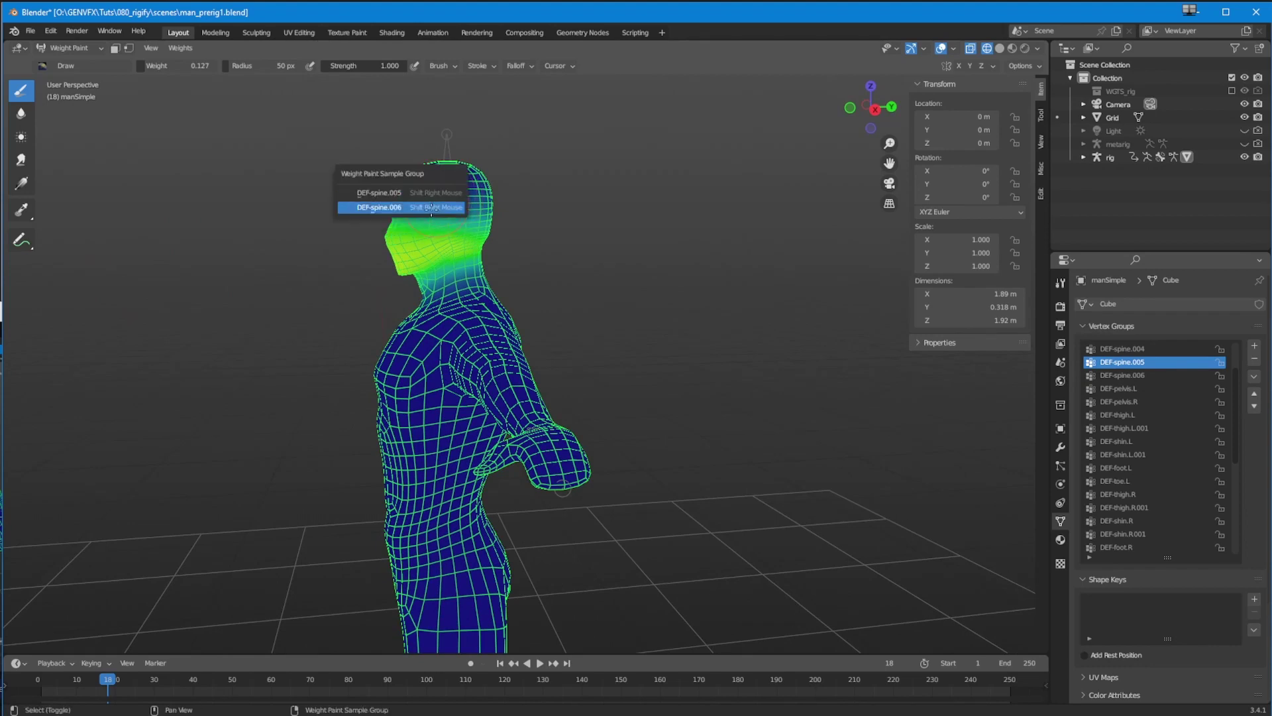
click(379, 207)
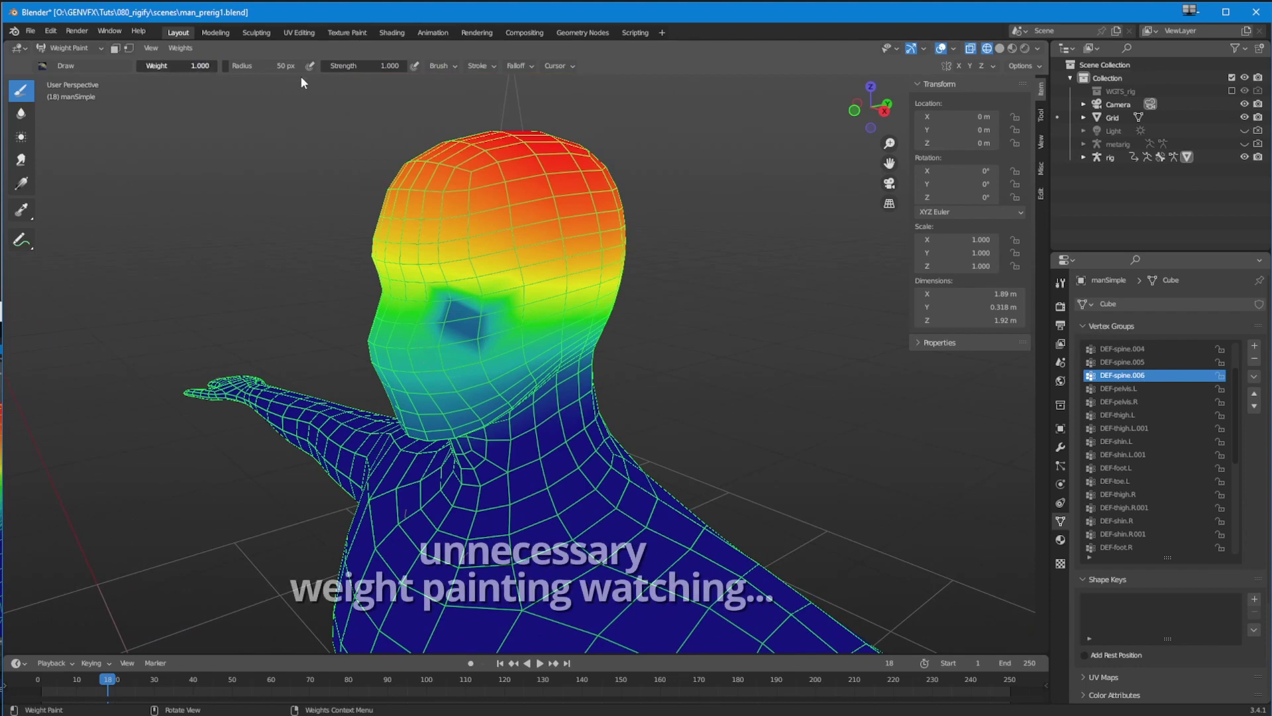
Paint the DEF-spine.006 group over the face, sides and back of the head at weight 1.000.
drag(477, 186, 517, 291)
scroll(530, 345, down, 3)
mouse_move(411, 352)
middle_down()
mouse_move(570, 352)
mouse_move(356, 355)
middle_up()
middle_drag(729, 358, 557, 370)
drag(570, 331, 600, 378)
middle_drag(599, 378, 398, 398)
drag(377, 417, 457, 431)
mouse_move(457, 398)
middle_down()
mouse_move(531, 372)
mouse_move(636, 411)
middle_up()
drag(570, 404, 663, 444)
middle_drag(597, 397, 344, 353)
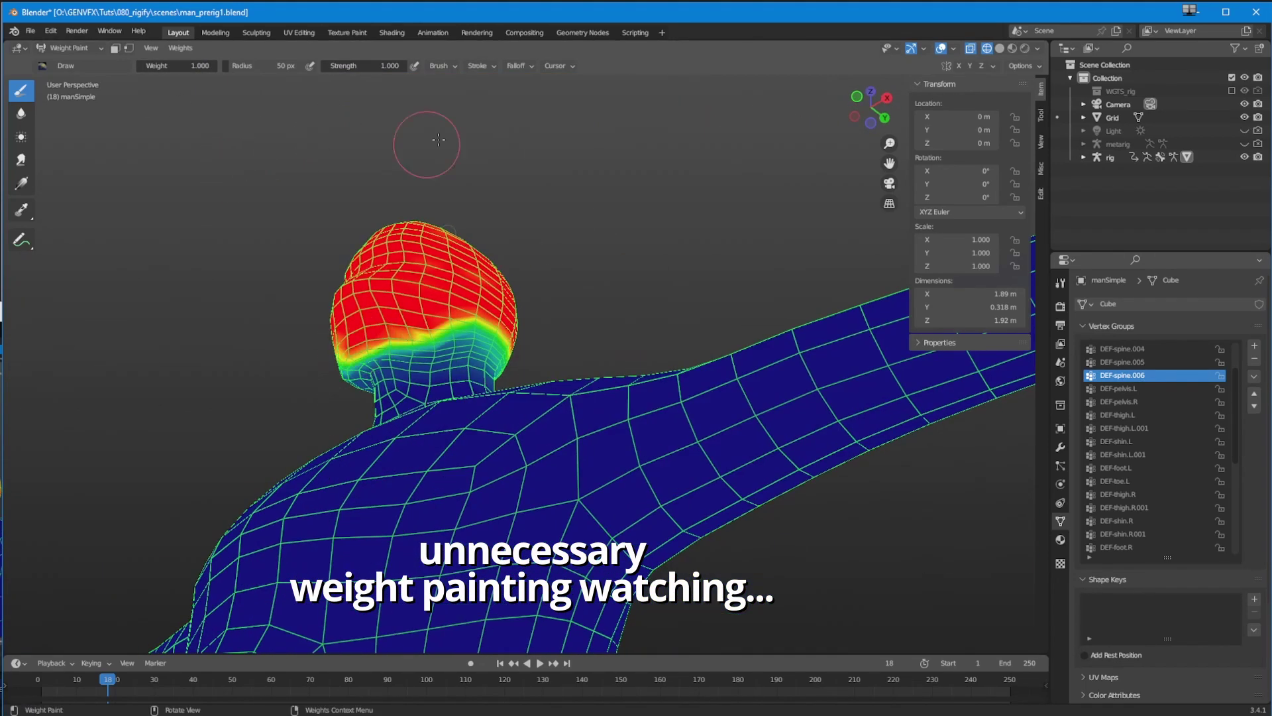
Smear the DEF-spine.006 weights along the edge of the painted area at the lower head.
middle_drag(285, 279, 414, 312)
click(22, 159)
drag(518, 407, 491, 371)
Return to the Draw brush and paint the remaining head and jaw areas of DEF-spine.006 at weight 1.000.
click(21, 91)
scroll(531, 345, up, 4)
mouse_move(411, 351)
middle_down()
mouse_move(570, 331)
mouse_move(424, 265)
middle_up()
drag(398, 152, 524, 152)
mouse_move(517, 133)
middle_down()
mouse_move(513, 182)
mouse_move(398, 193)
middle_up()
drag(225, 438, 411, 371)
mouse_move(411, 345)
middle_down()
mouse_move(616, 331)
mouse_move(543, 311)
middle_up()
drag(629, 321, 762, 351)
middle_drag(663, 332, 589, 285)
drag(553, 275, 451, 253)
Set the brush weight to 0.216 and radius to 70 px, and soften the DEF-spine.006 weights toward the neck.
mouse_move(255, 66)
mouse_down()
mouse_move(269, 66)
mouse_move(149, 67)
mouse_up()
drag(523, 255, 573, 282)
mouse_move(570, 285)
middle_down()
mouse_move(450, 371)
mouse_move(649, 377)
middle_up()
Check the DEF-spine.005 weights and return to the DEF-spine.006 vertex group.
click(1122, 363)
scroll(597, 358, down, 4)
click(1122, 375)
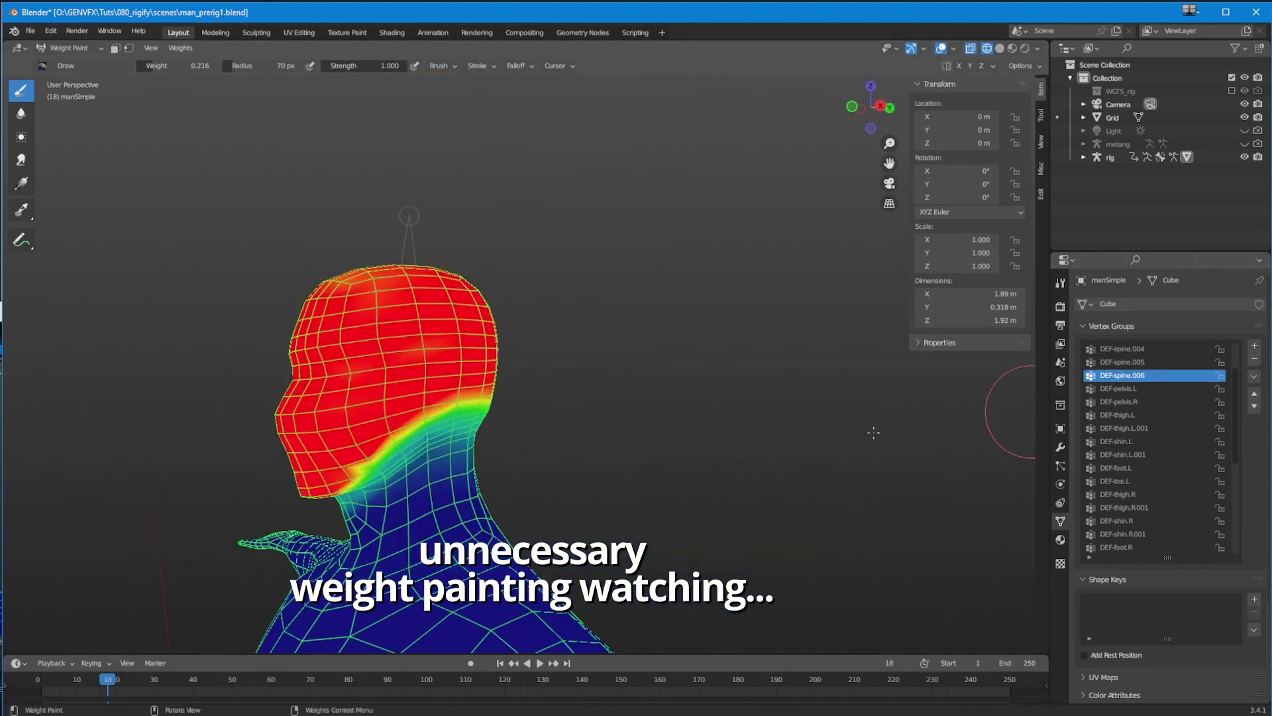
Set the brush weight to 0.000 and paint the DEF-spine.005 weights off the head and jaw.
click(1121, 363)
drag(172, 67, 136, 66)
mouse_move(332, 292)
mouse_down()
mouse_move(424, 338)
mouse_move(325, 411)
mouse_up()
mouse_move(325, 397)
middle_down()
mouse_move(424, 372)
mouse_move(716, 358)
middle_up()
drag(702, 424, 773, 327)
mouse_move(772, 326)
middle_down()
mouse_move(464, 344)
mouse_move(570, 299)
middle_up()
drag(530, 358, 505, 378)
middle_drag(502, 393, 600, 365)
mouse_move(636, 358)
mouse_down()
mouse_move(610, 338)
mouse_move(551, 335)
mouse_up()
middle_drag(550, 334, 437, 343)
mouse_move(421, 345)
mouse_down()
mouse_move(428, 332)
mouse_move(497, 326)
mouse_up()
middle_drag(497, 326, 389, 340)
mouse_move(323, 218)
middle_down()
mouse_move(363, 325)
mouse_move(351, 312)
middle_up()
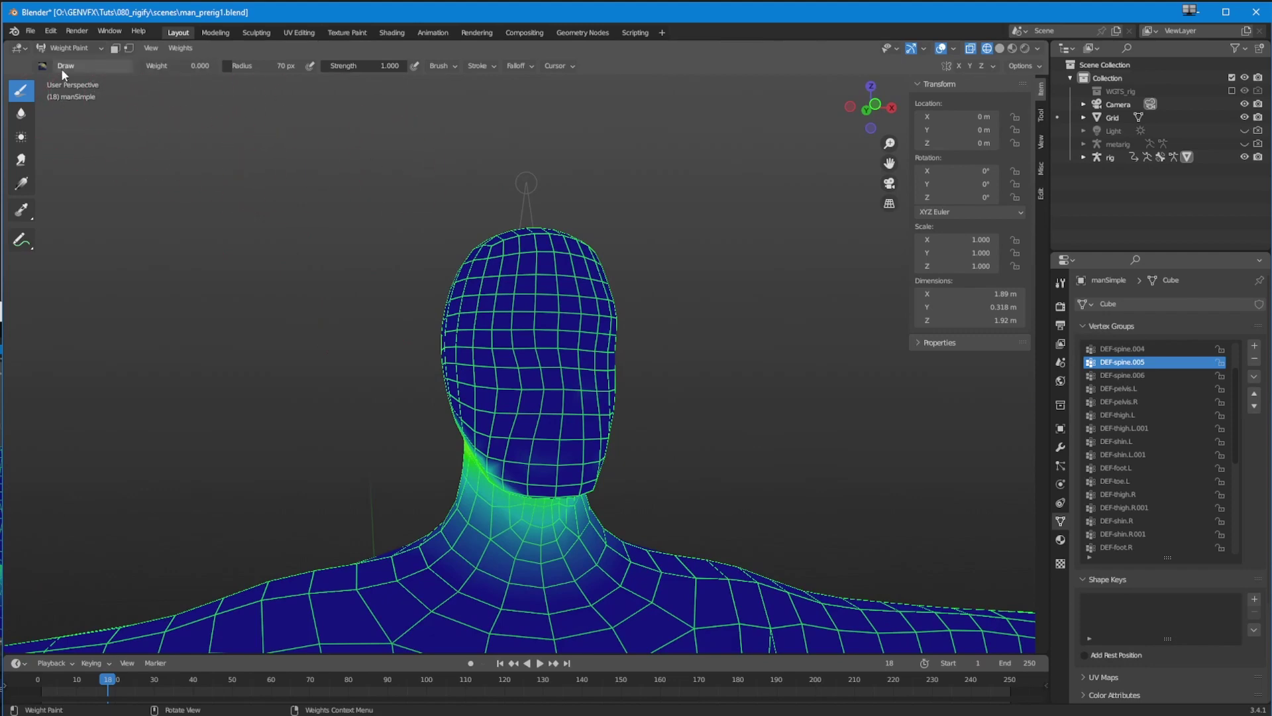
Return the character mesh to Object Mode and select the rig armature.
click(46, 49)
click(45, 63)
scroll(309, 436, down, 5)
shift+middle_drag(335, 457, 318, 272)
ctrl+middle_drag(292, 379, 297, 447)
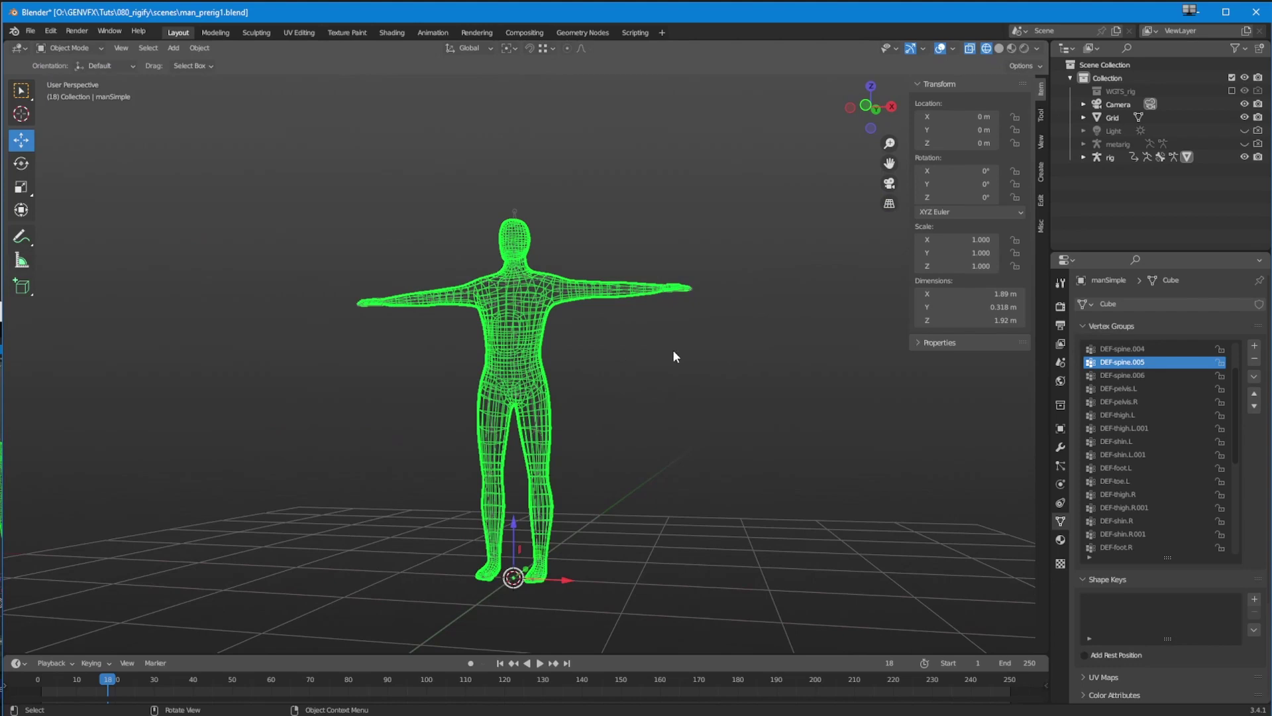
middle_drag(323, 196, 291, 230)
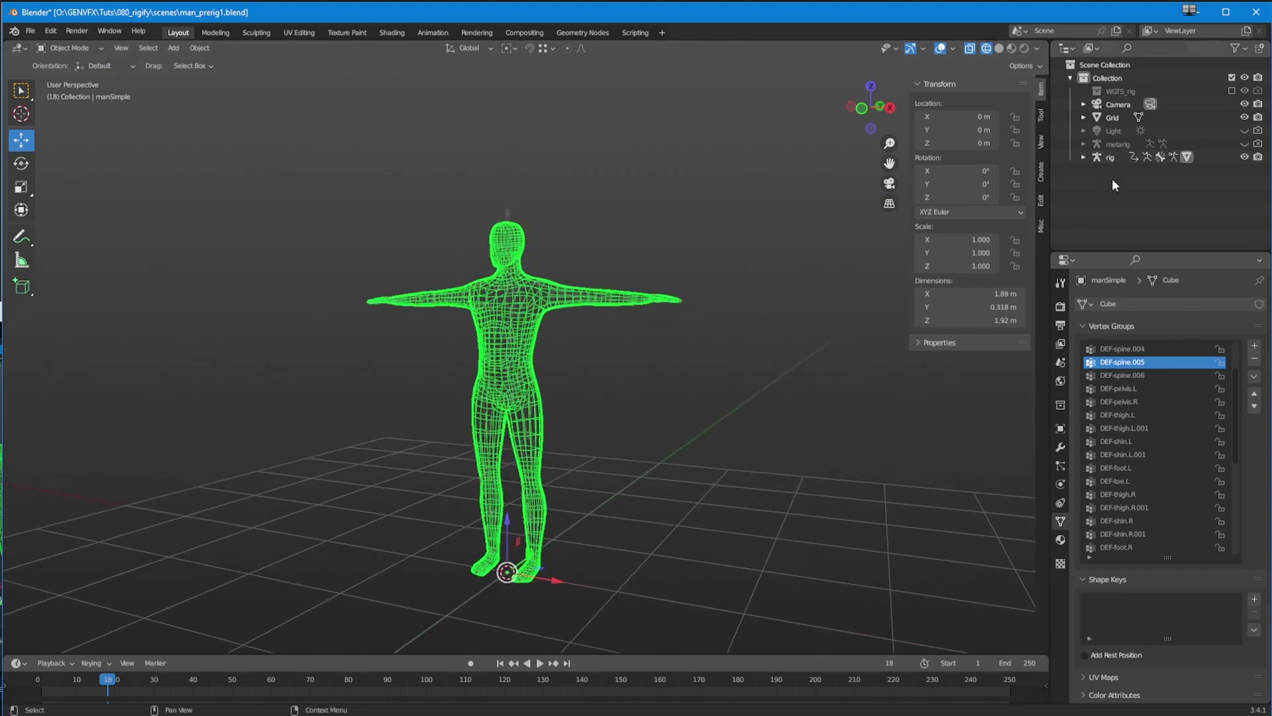
click(1114, 158)
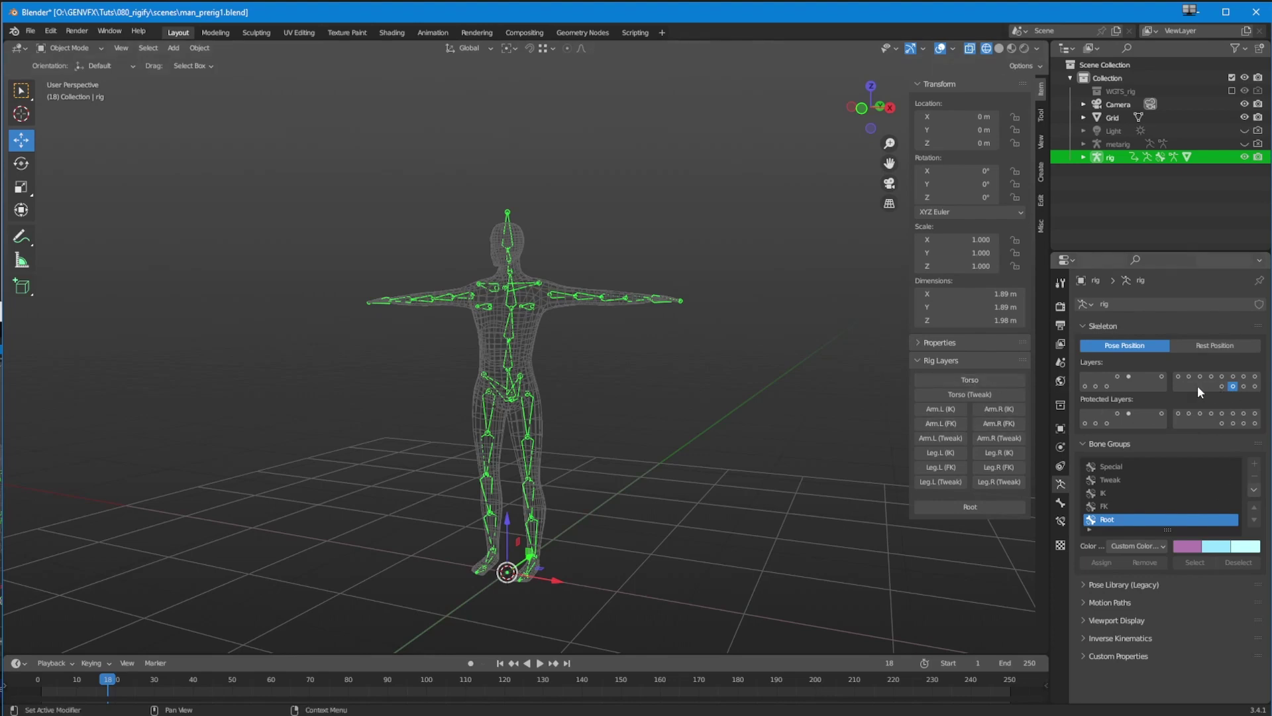
Preview the Root, right leg and torso armature layers one at a time.
click(1221, 386)
click(1096, 386)
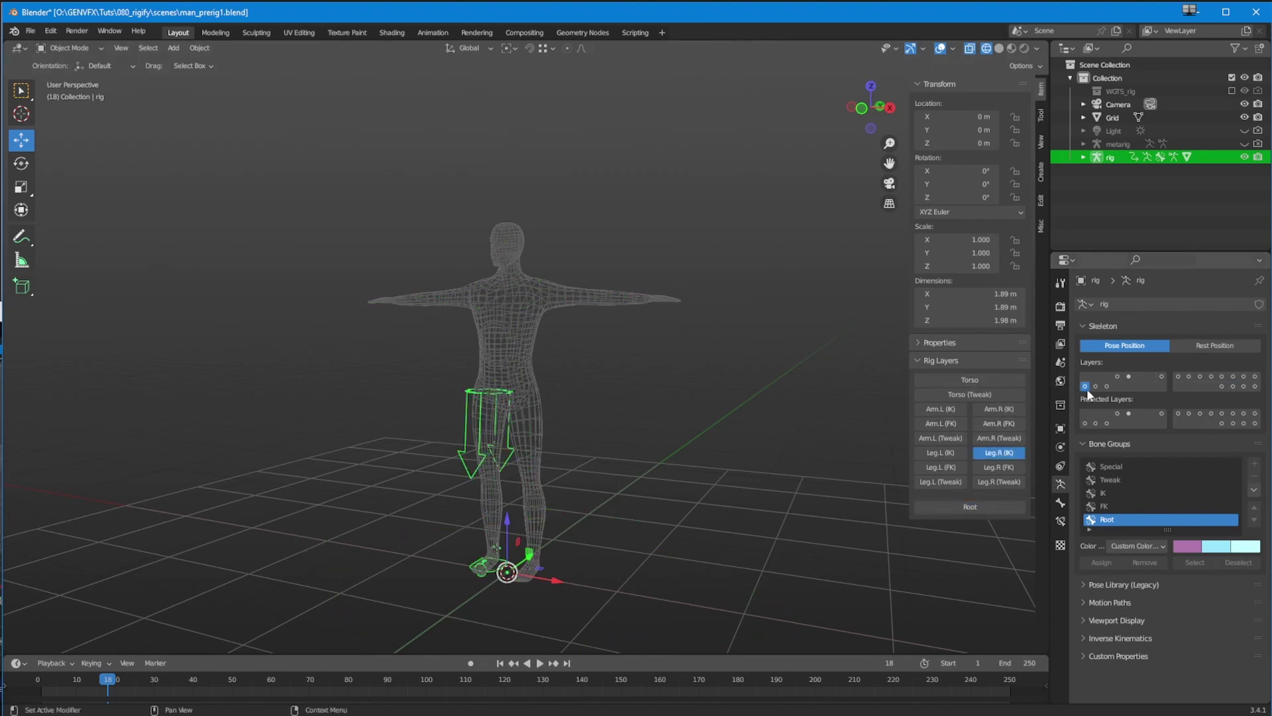
click(1106, 385)
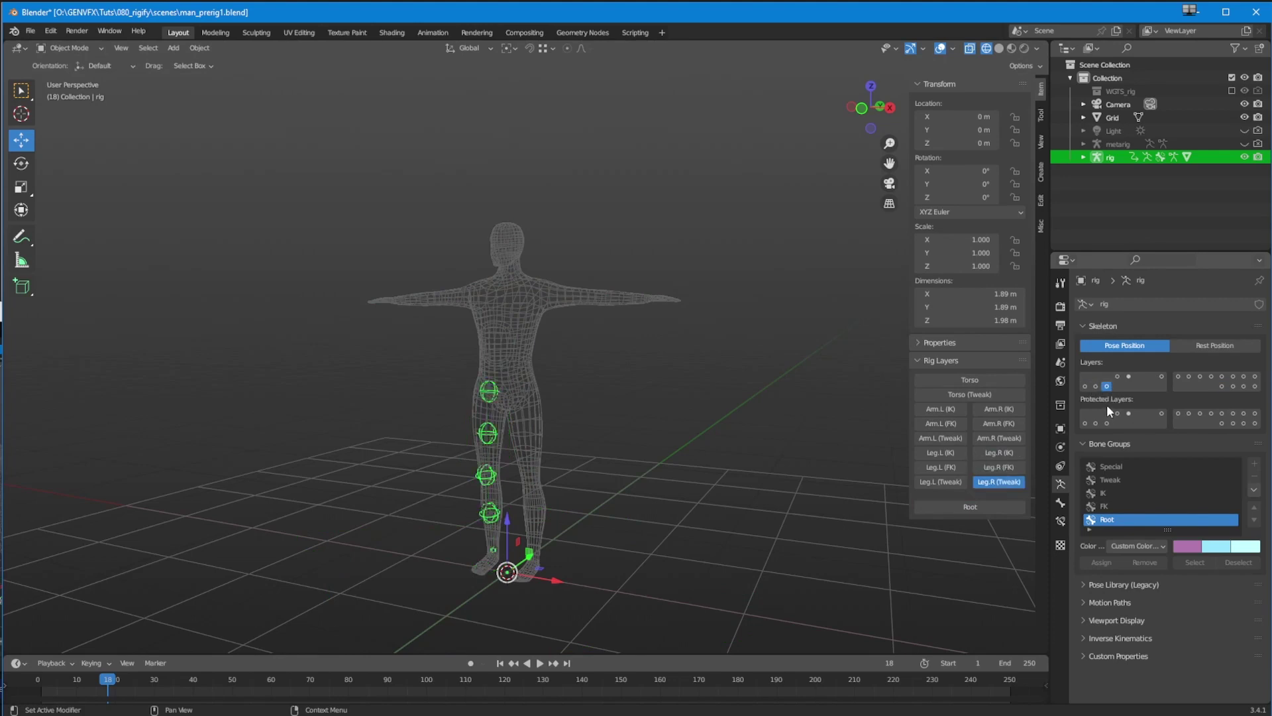
click(1086, 386)
click(1095, 387)
click(1106, 386)
click(1112, 377)
click(1129, 377)
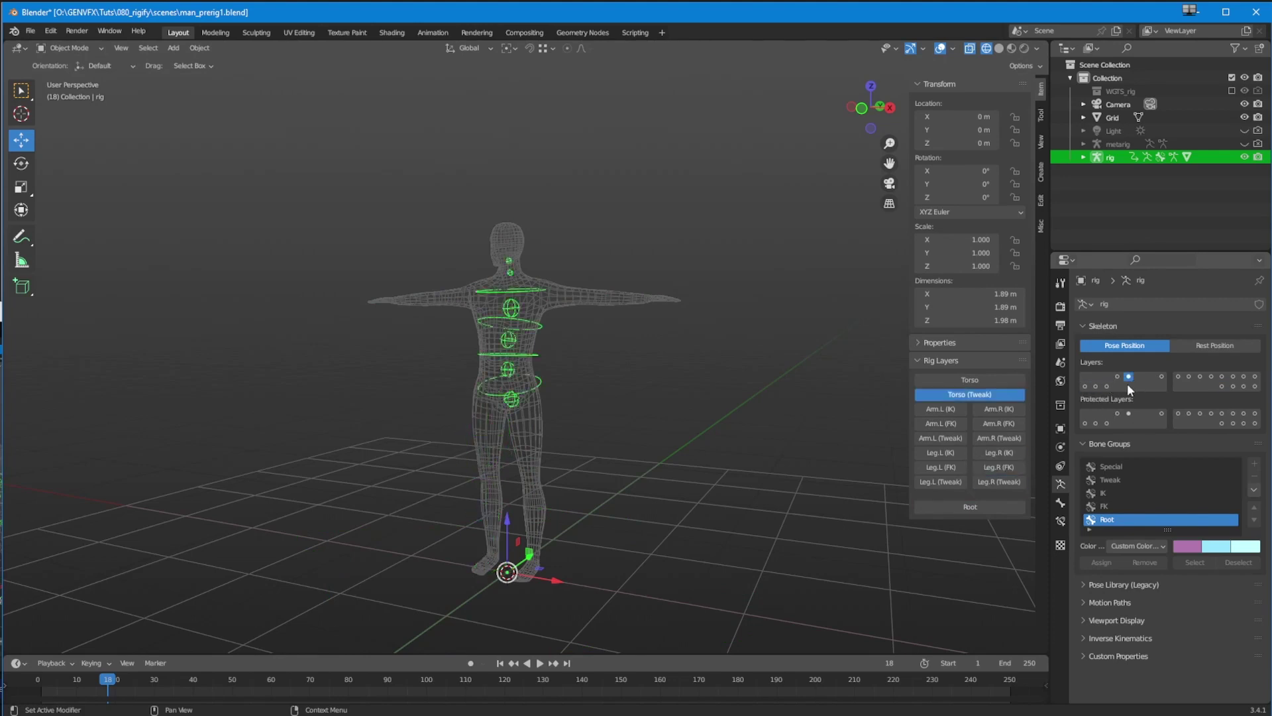
Examine the Leg.R, Torso and arm layers one by one against their Rig Layers names, ending on Arm.R (FK).
click(1085, 386)
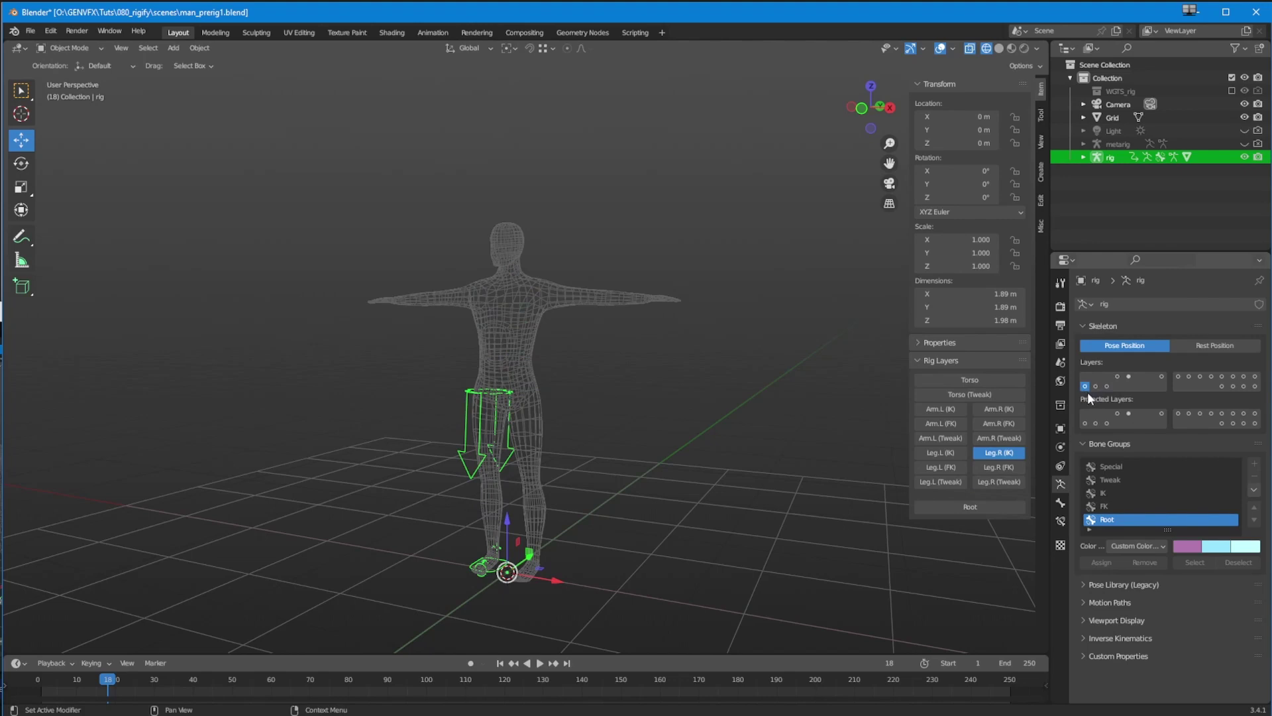
click(1095, 387)
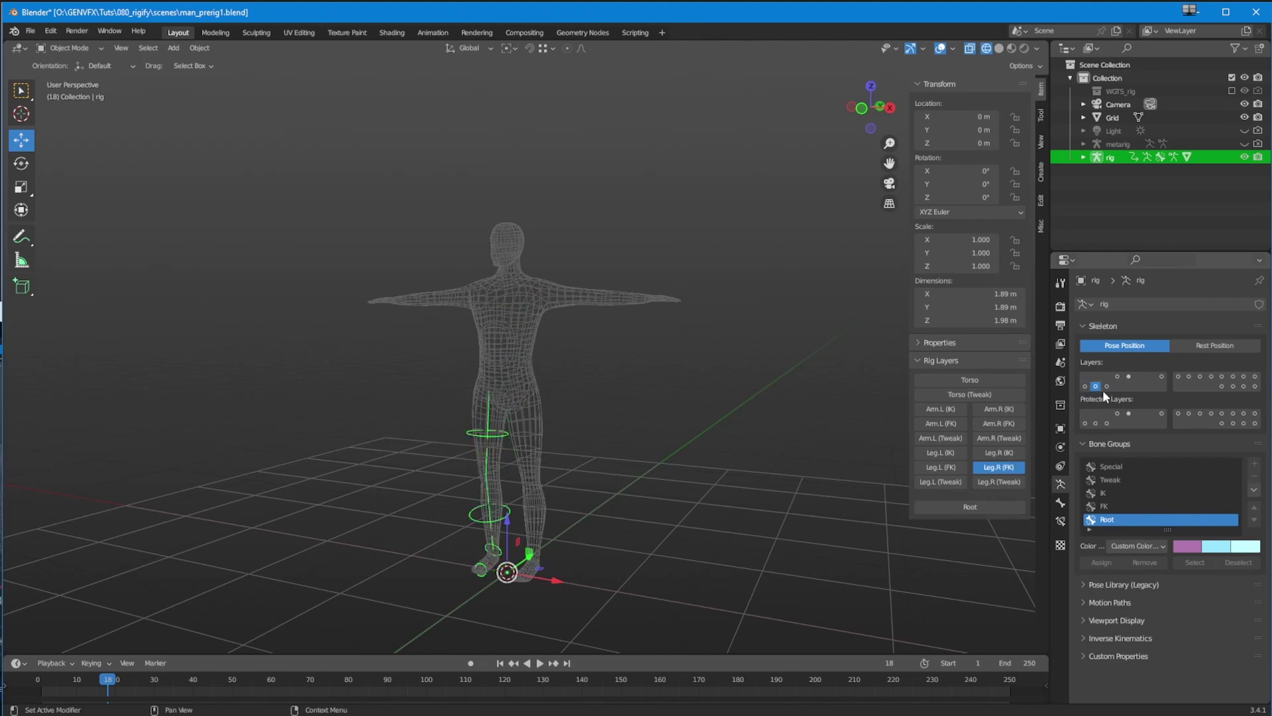
click(1107, 387)
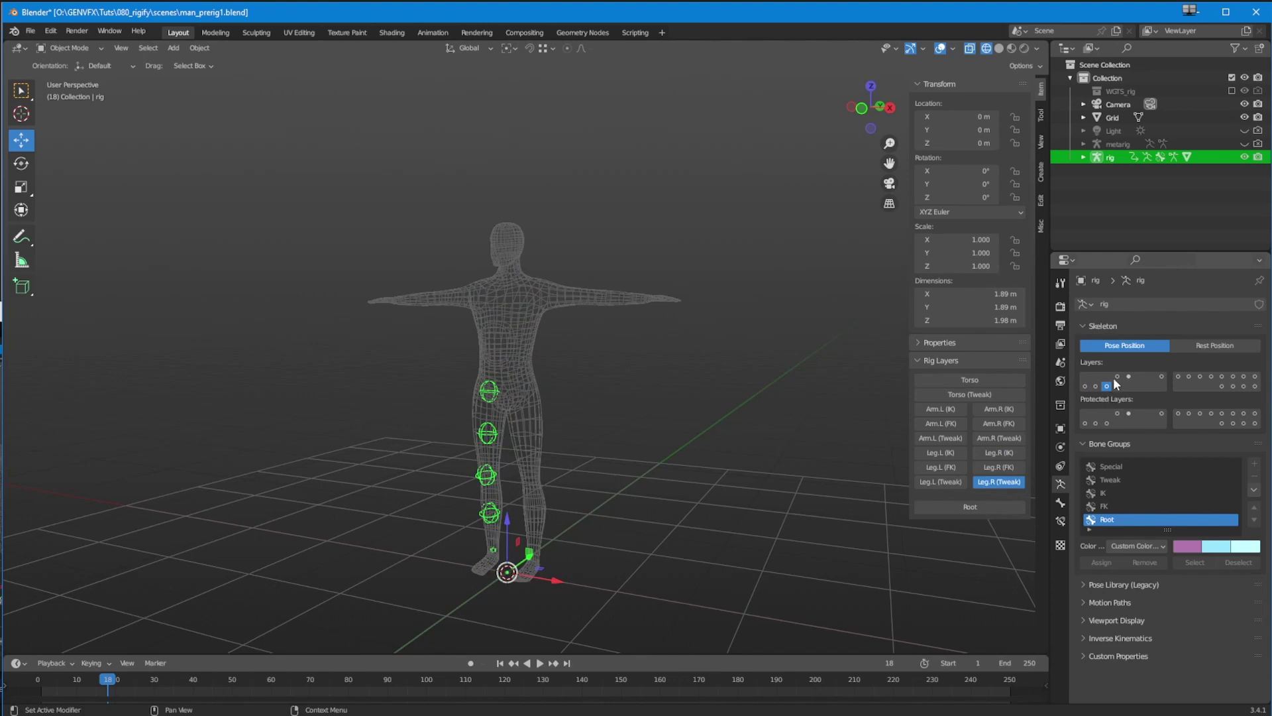
click(1116, 380)
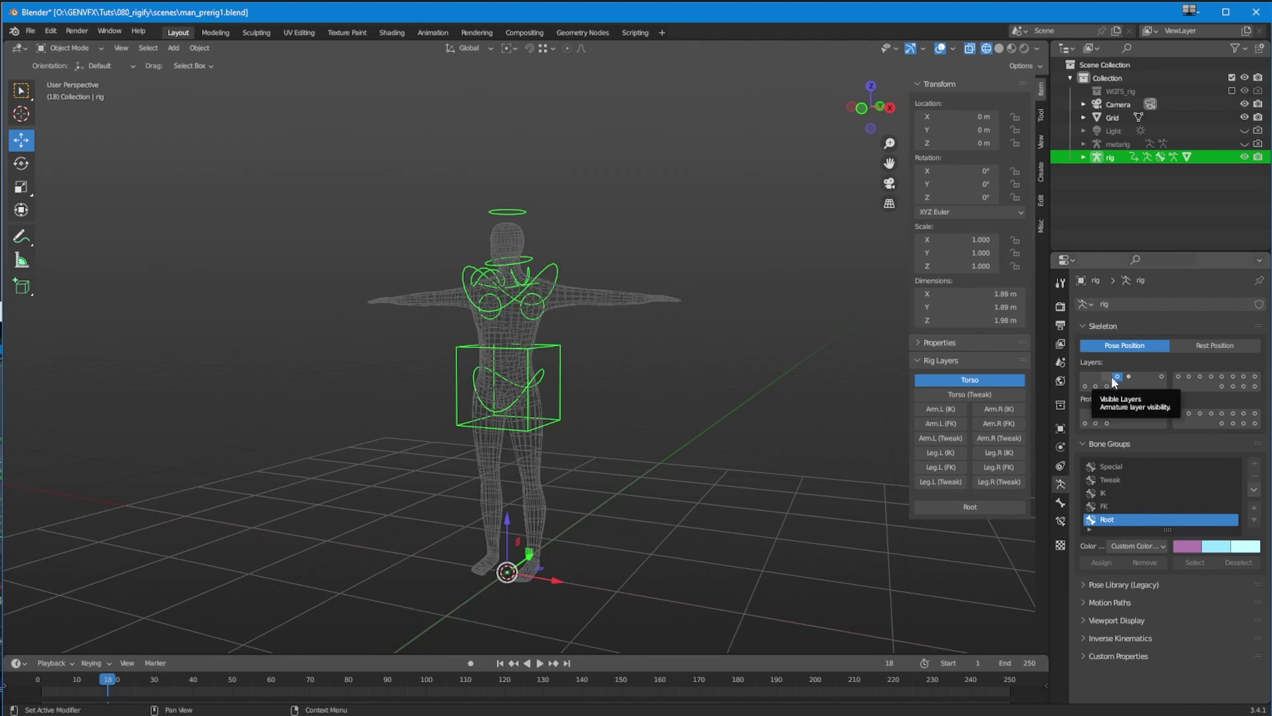
click(1128, 376)
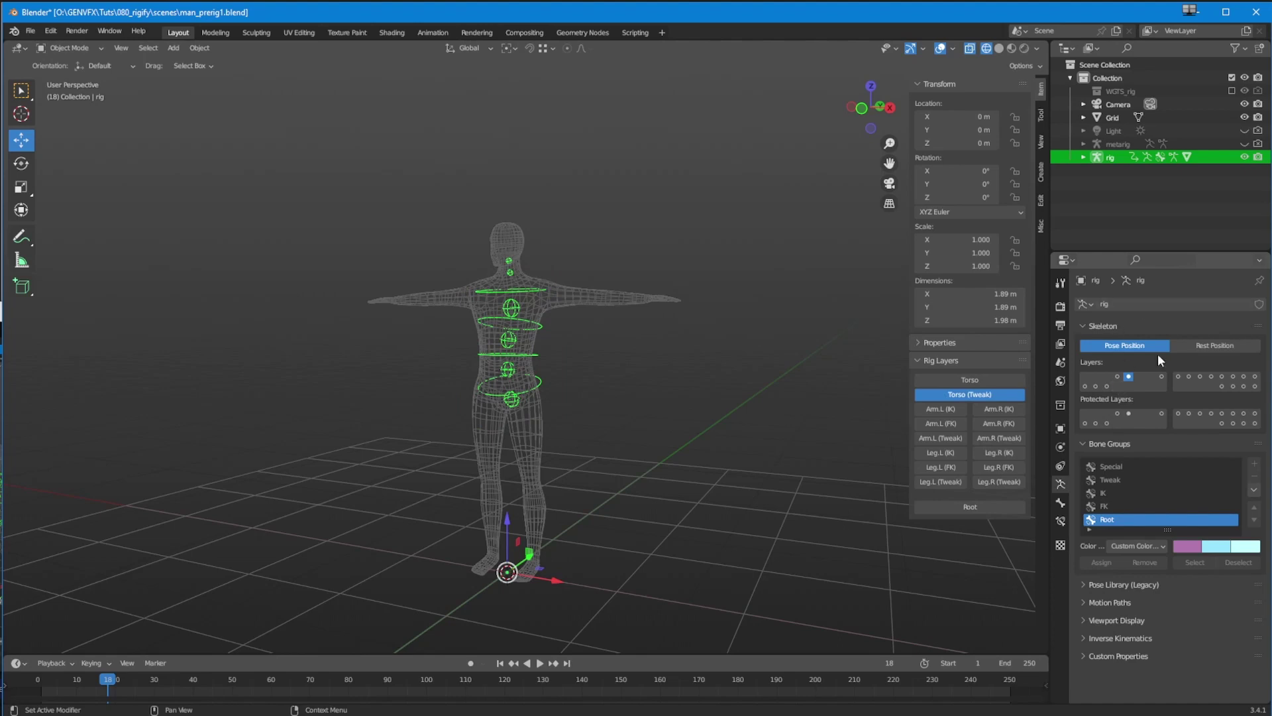
click(1162, 376)
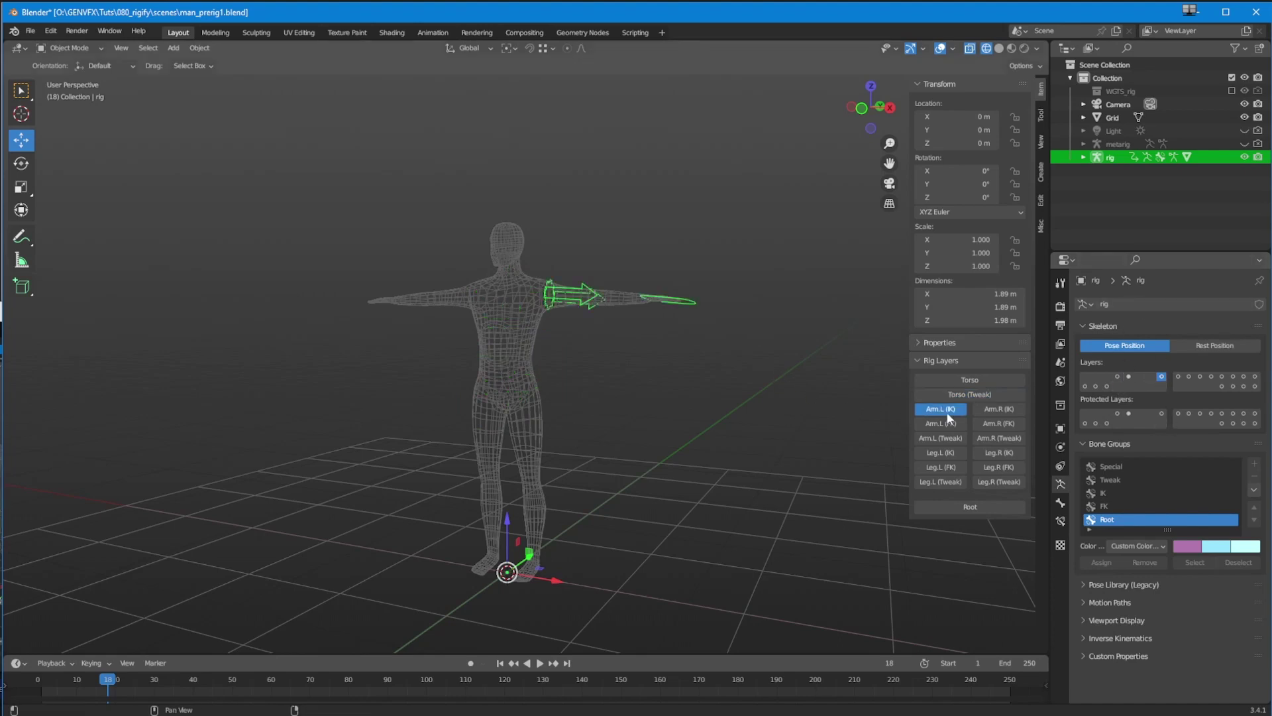
click(1178, 377)
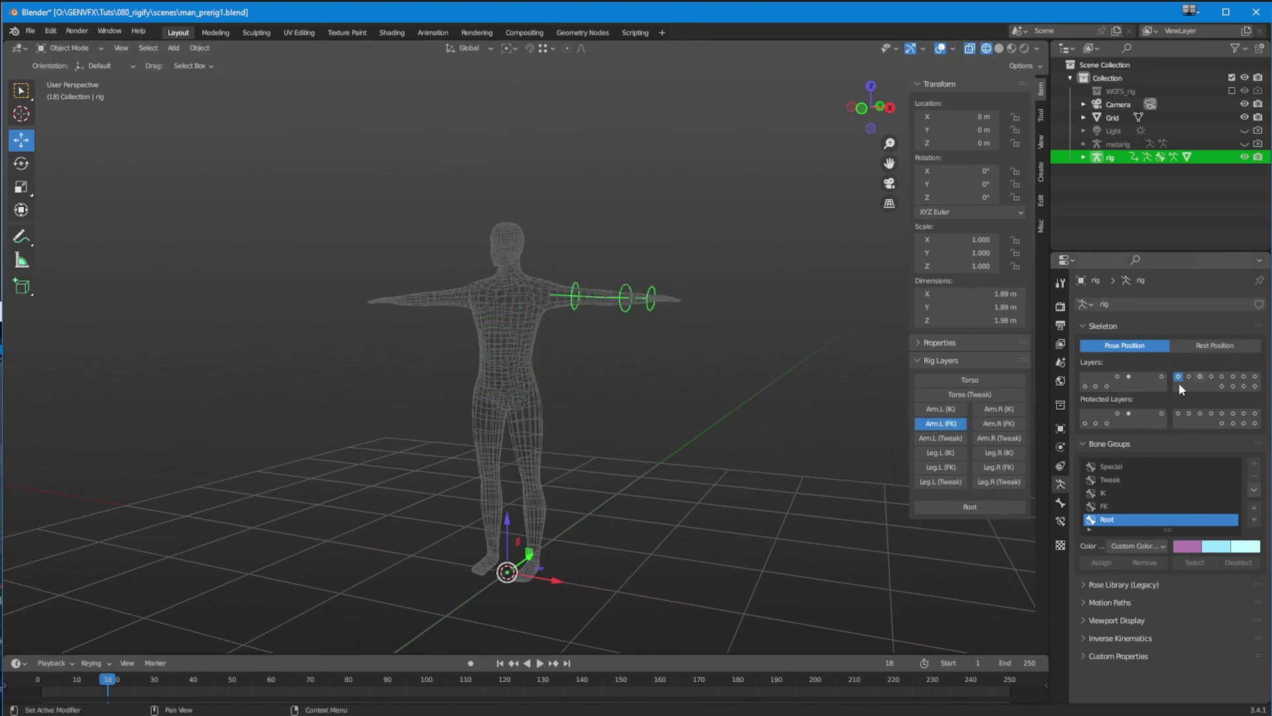
click(1189, 377)
click(1200, 376)
click(1211, 376)
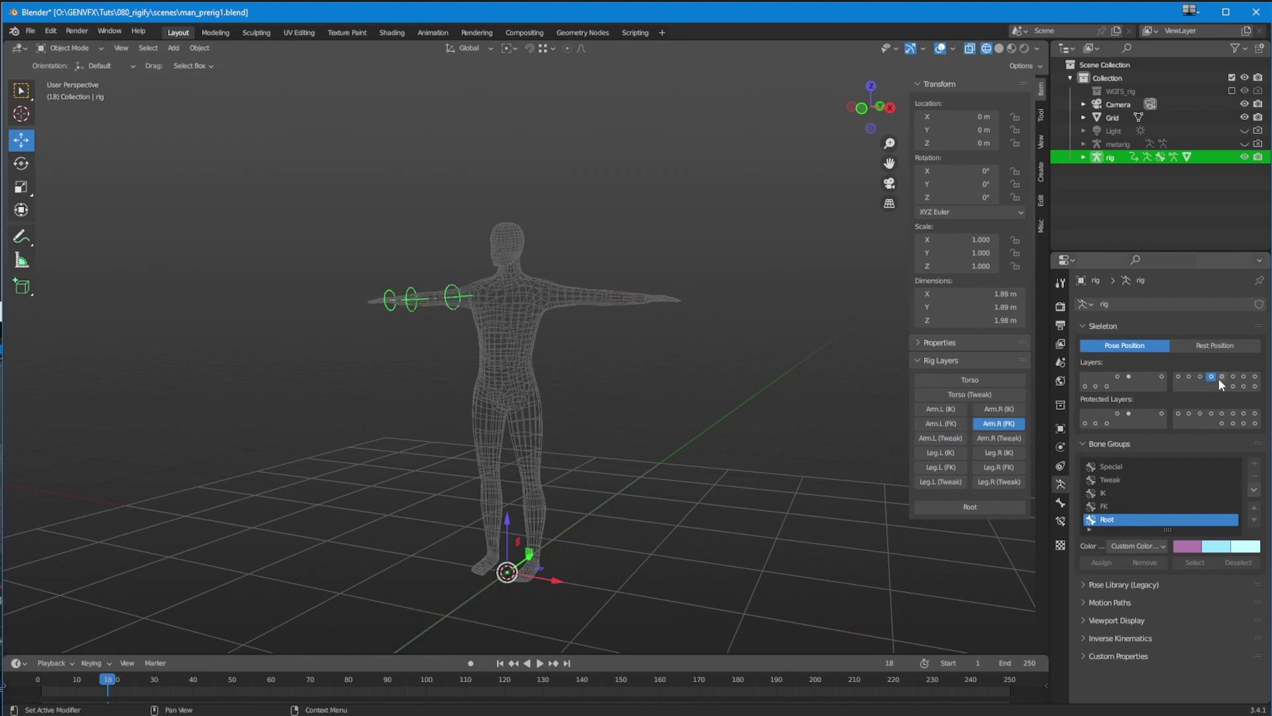
Show all the rig layers, covering the torso, arm and leg IK, FK and tweak controls plus Root.
click(970, 380)
click(970, 394)
click(941, 409)
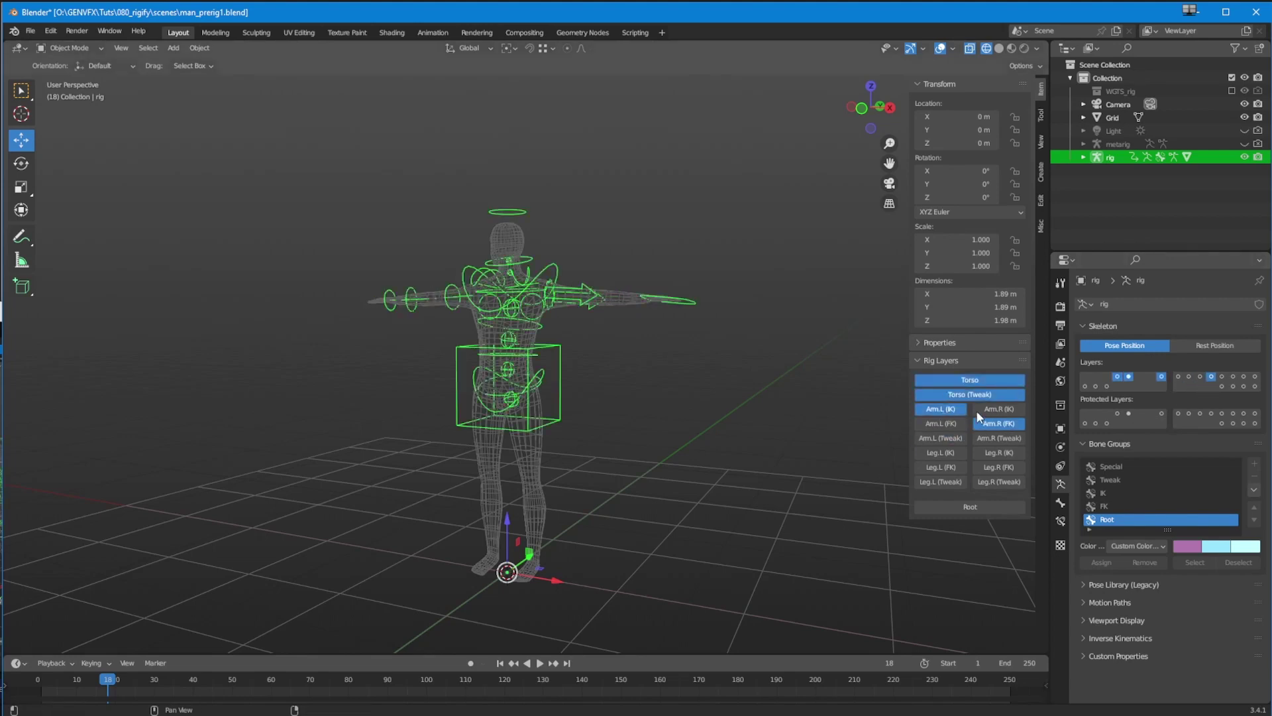
click(999, 409)
click(941, 423)
click(941, 438)
click(1000, 438)
click(999, 452)
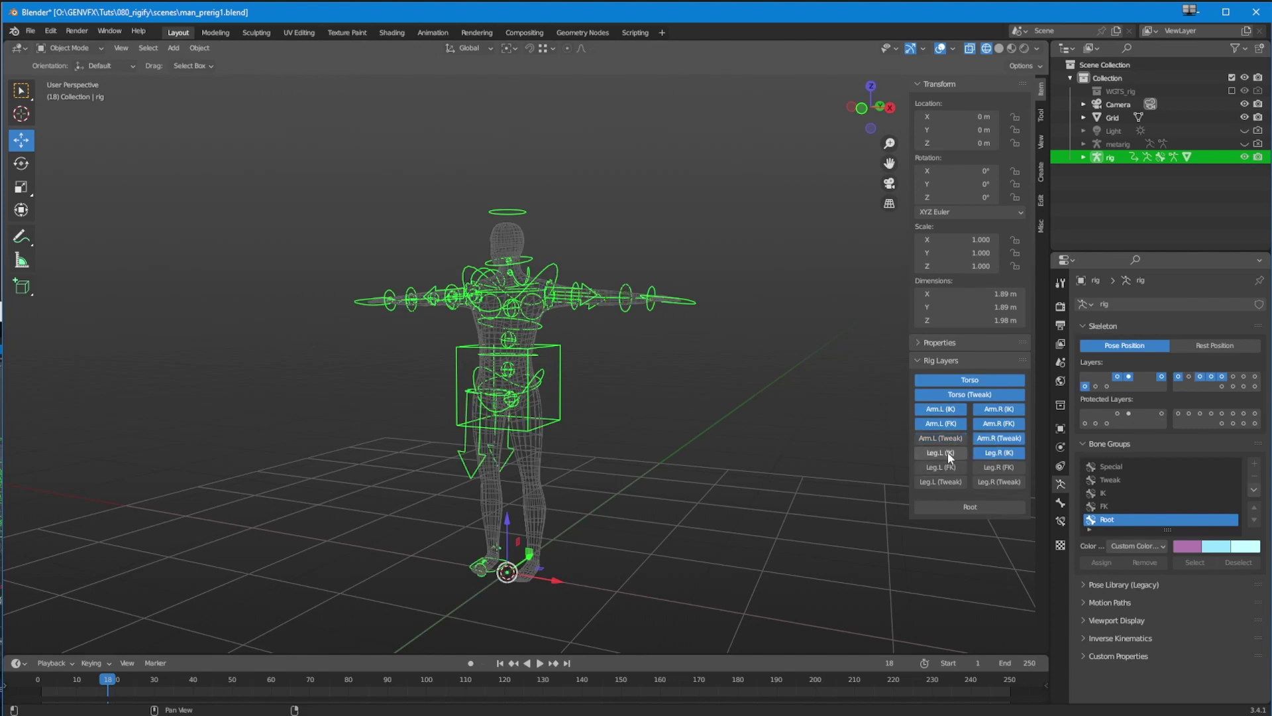
click(945, 453)
click(942, 467)
click(999, 467)
click(998, 482)
click(941, 481)
click(961, 506)
middle_drag(572, 448, 591, 402)
middle_drag(520, 442, 475, 488)
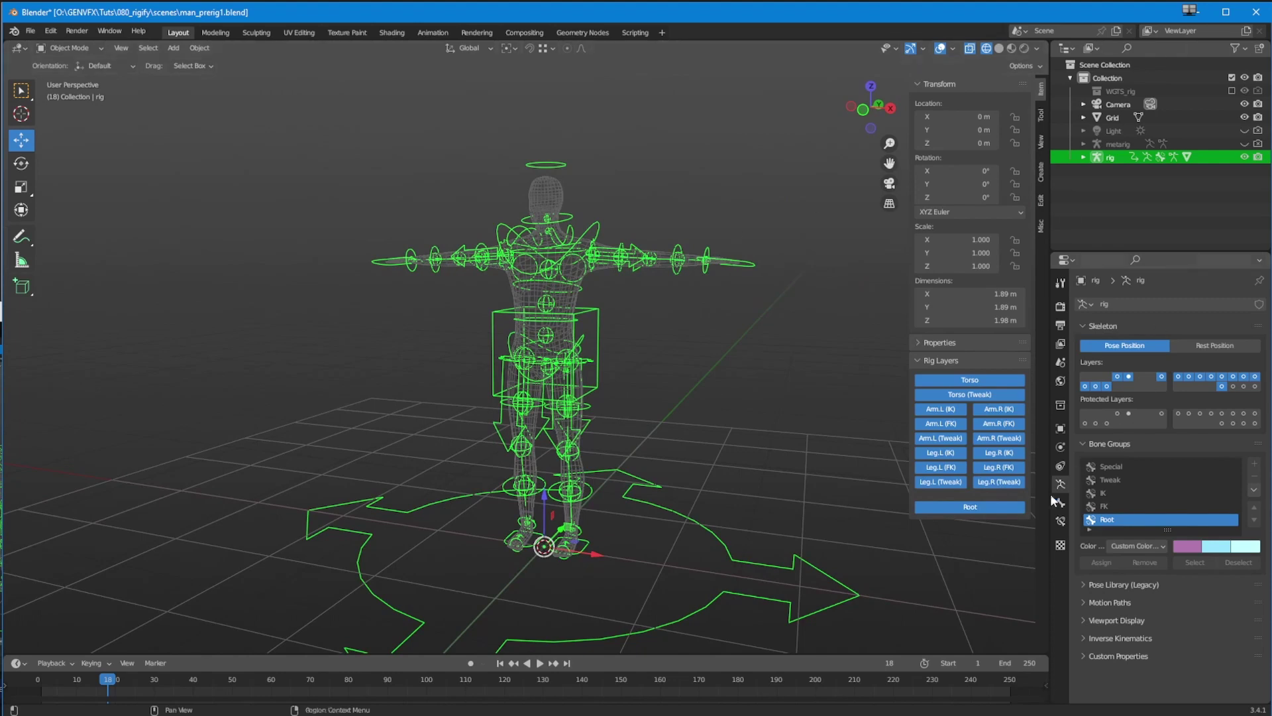
Switch the rig to Pose Mode and inspect its controls around the whole body.
click(66, 49)
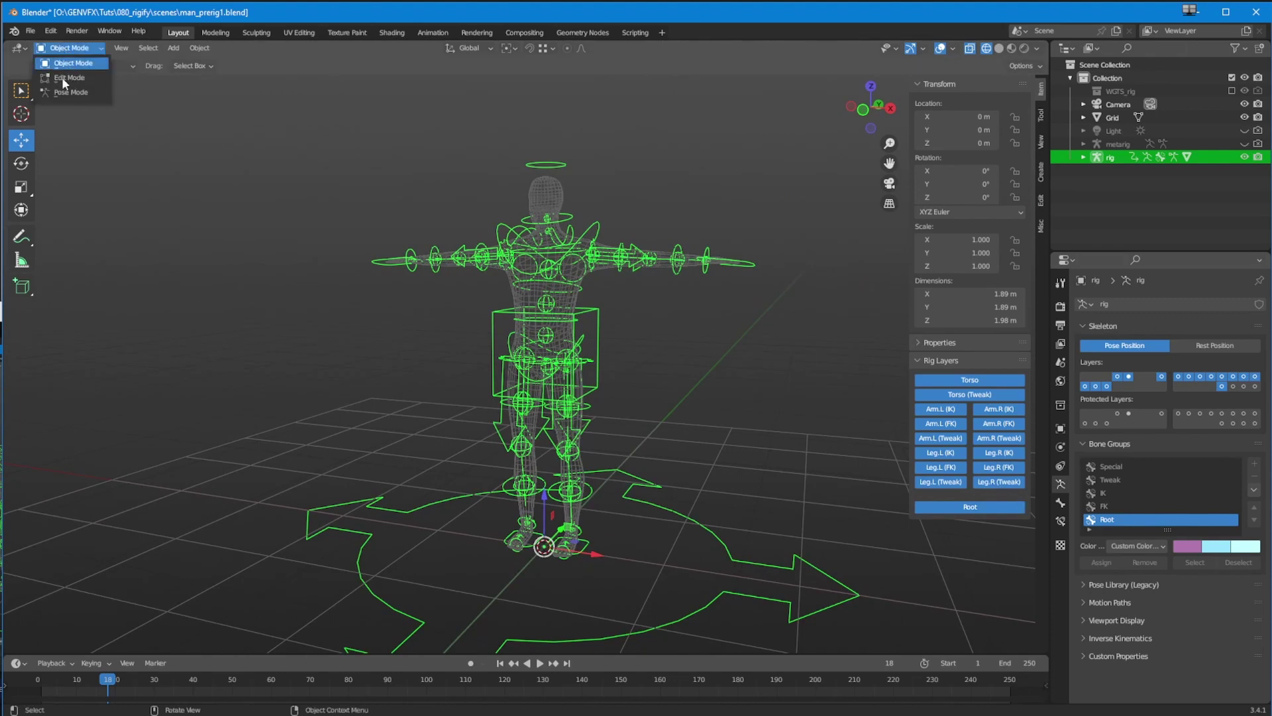
click(69, 92)
middle_drag(216, 358, 382, 402)
scroll(258, 361, up, 5)
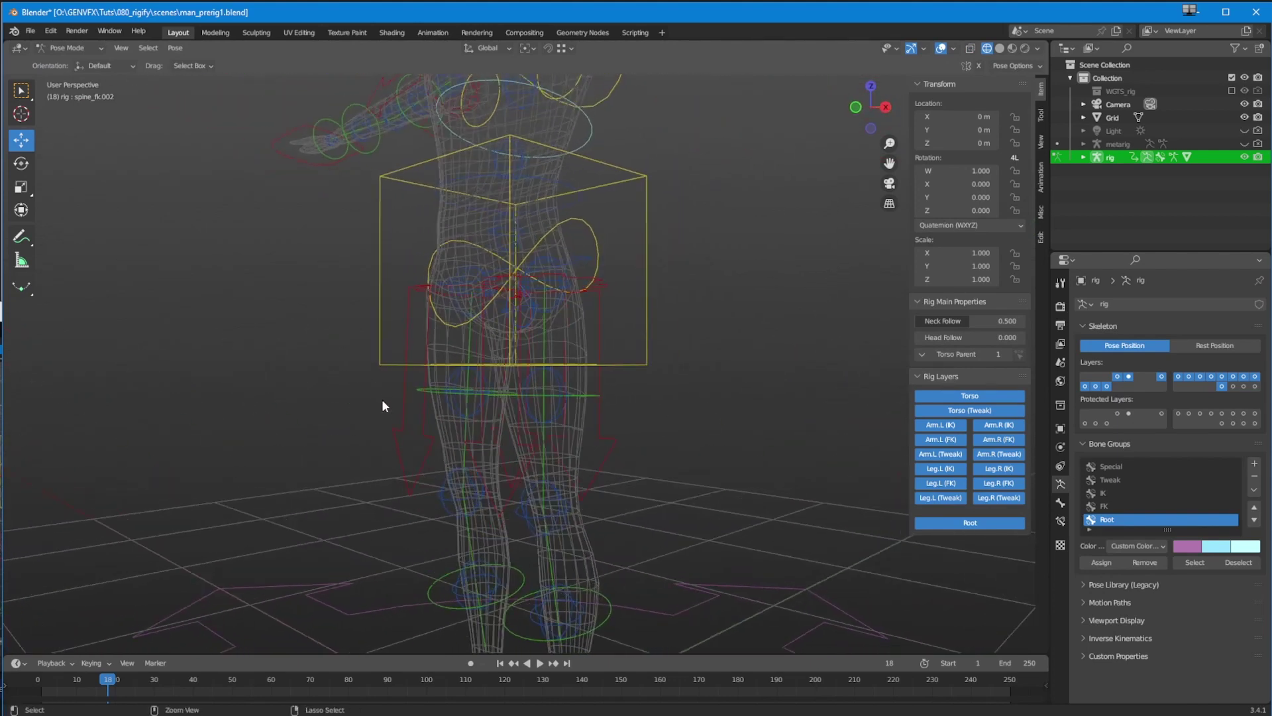
scroll(358, 450, down, 4)
middle_drag(346, 485, 371, 490)
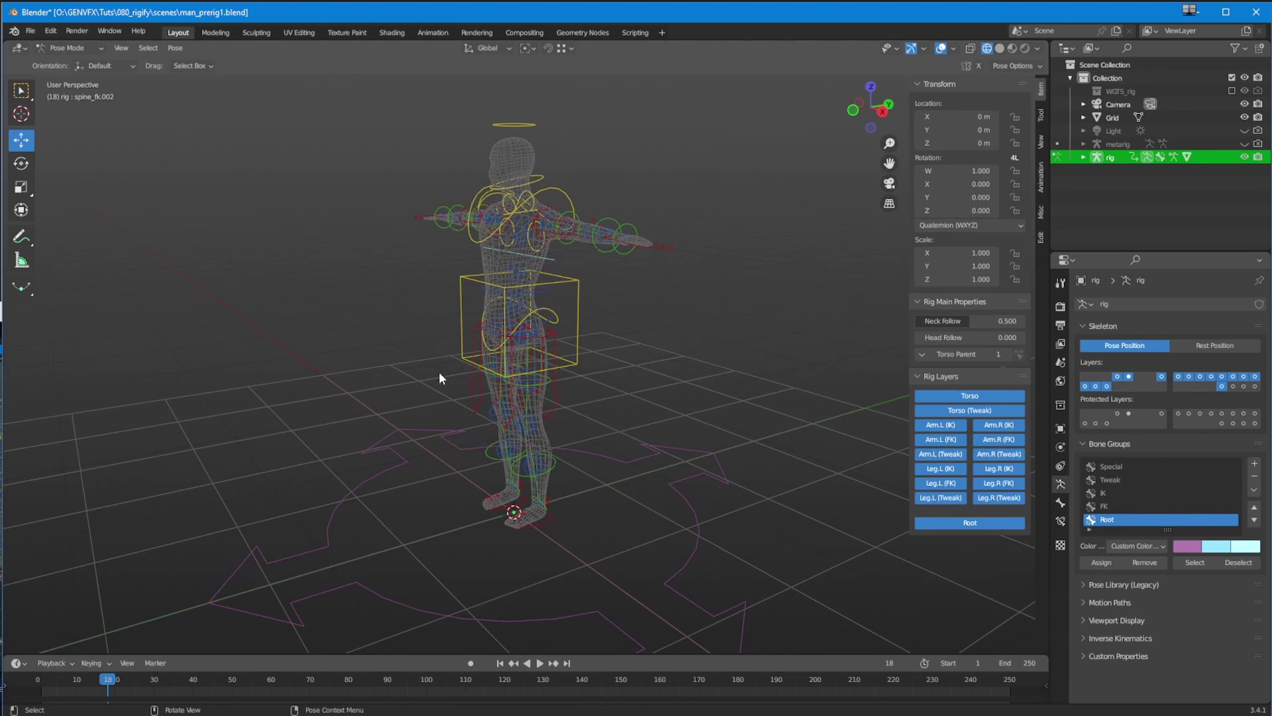
middle_drag(397, 252, 479, 375)
Select the left hand IK control and lower it toward the character's side.
click(675, 351)
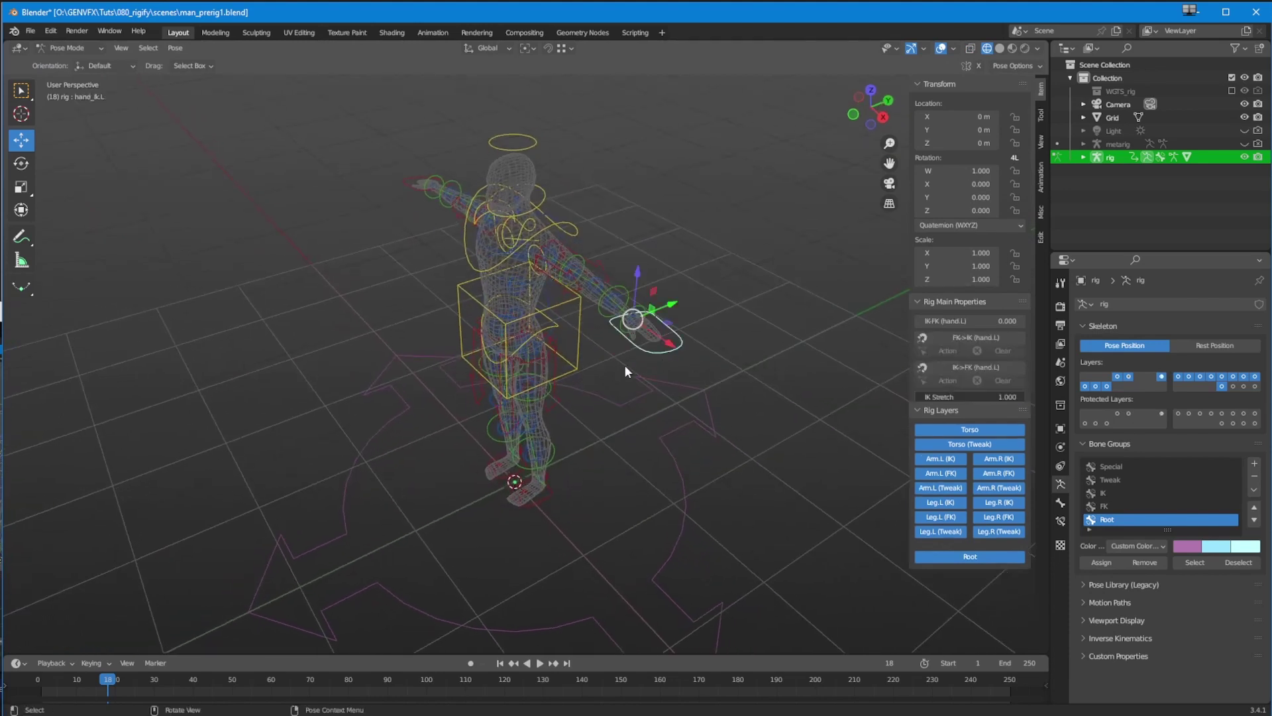
middle_drag(455, 315, 516, 274)
drag(694, 208, 644, 297)
middle_drag(634, 389, 609, 361)
Lower the right hand IK control and bring both hand controls in toward the hips.
click(335, 226)
drag(335, 227, 411, 317)
key(KP_1)
drag(434, 319, 475, 337)
drag(640, 311, 570, 329)
Switch the viewport to Material Preview shading.
mouse_move(570, 330)
middle_down()
mouse_move(464, 428)
mouse_move(527, 408)
mouse_move(447, 388)
mouse_move(380, 411)
mouse_move(470, 427)
mouse_move(403, 410)
mouse_move(460, 341)
mouse_move(424, 422)
mouse_move(435, 409)
mouse_move(413, 419)
middle_up()
key(z)
key(2)
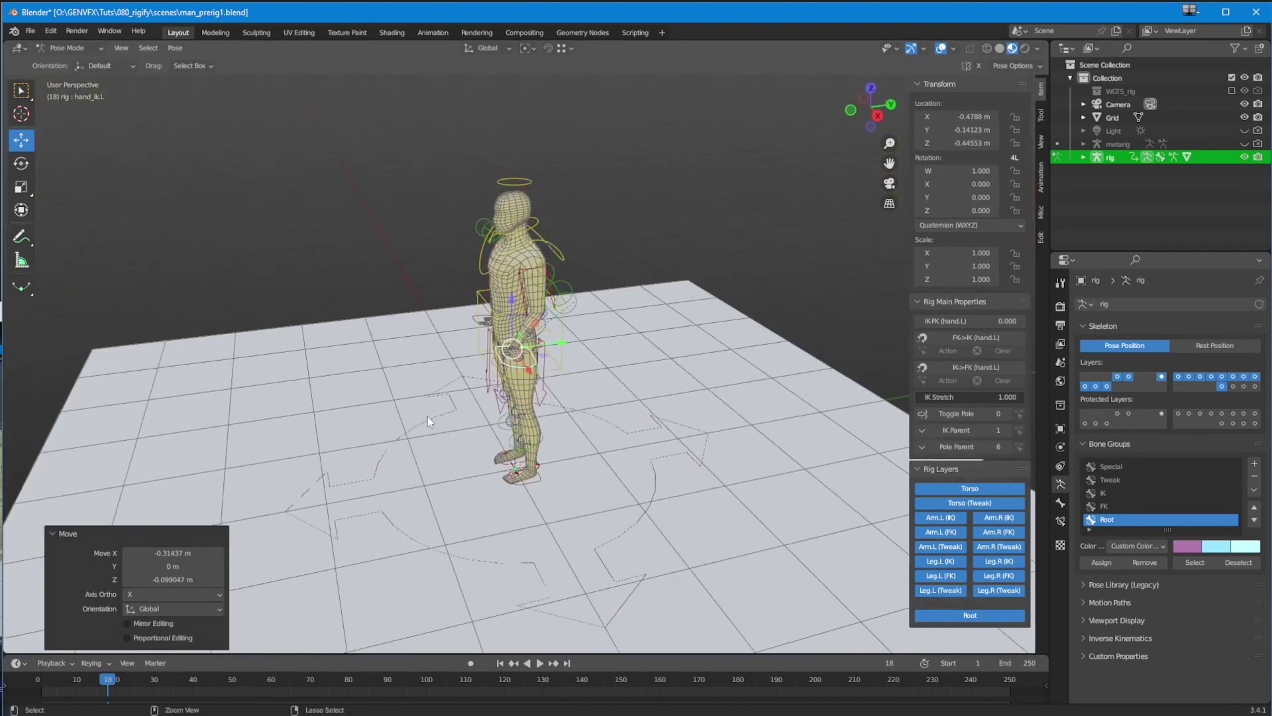
scroll(428, 416, up, 4)
Move the left hand IK control slightly backward and down beside the hip.
key(g)
drag(570, 332, 612, 327)
drag(544, 290, 540, 319)
middle_drag(540, 320, 509, 357)
scroll(509, 358, down, 3)
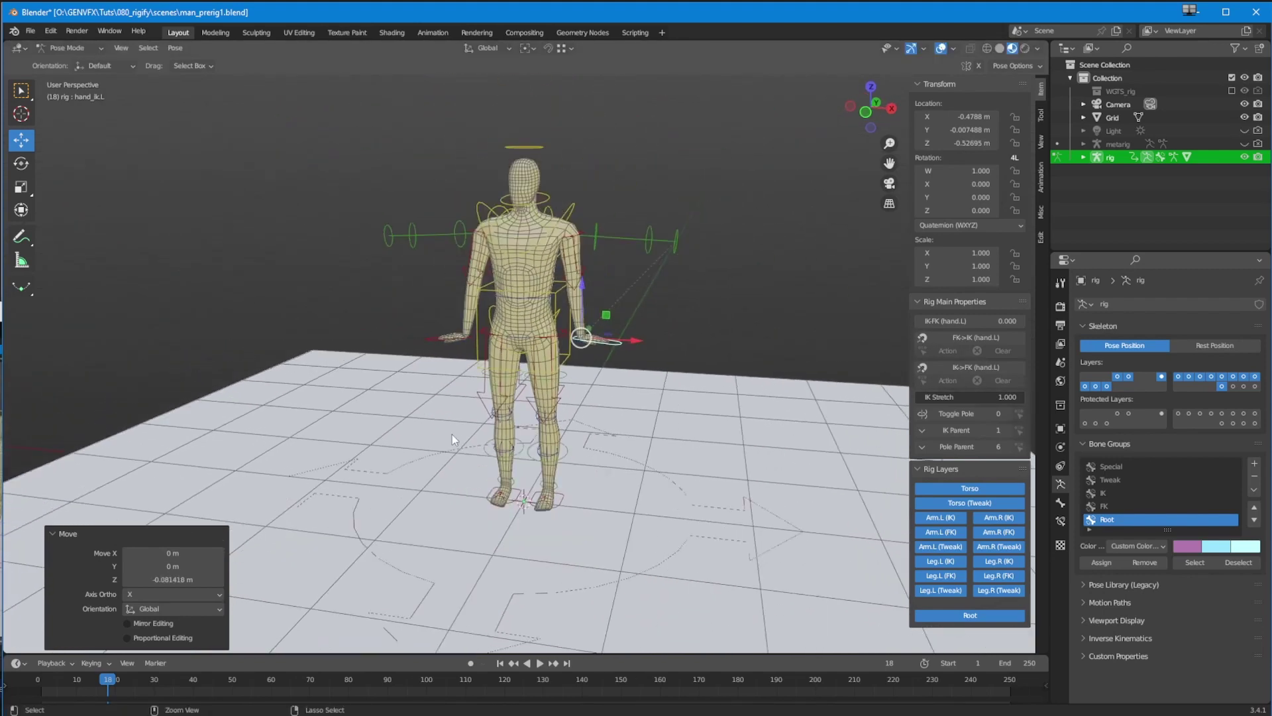
middle_drag(452, 434, 482, 411)
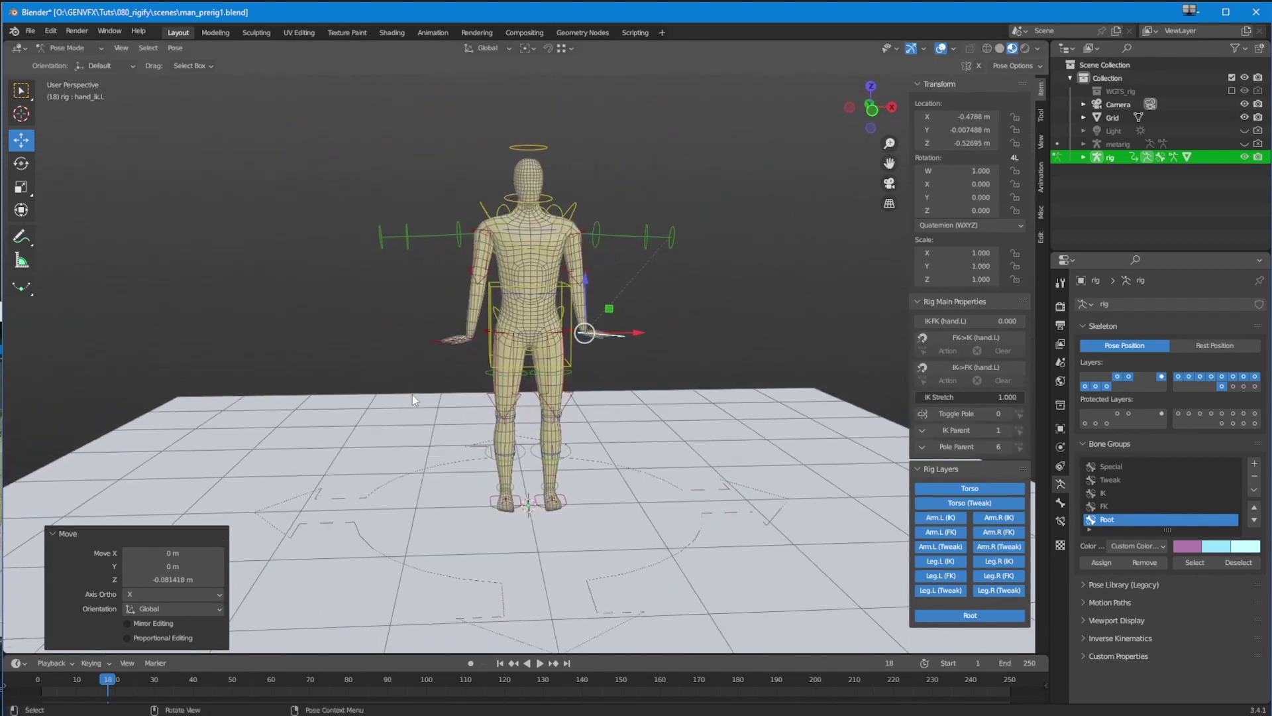
scroll(416, 410, up, 2)
middle_drag(413, 405, 583, 364)
Snap the left hand's FK controls to IK and set IK-FK (hand.L) to 1.000.
drag(931, 320, 962, 346)
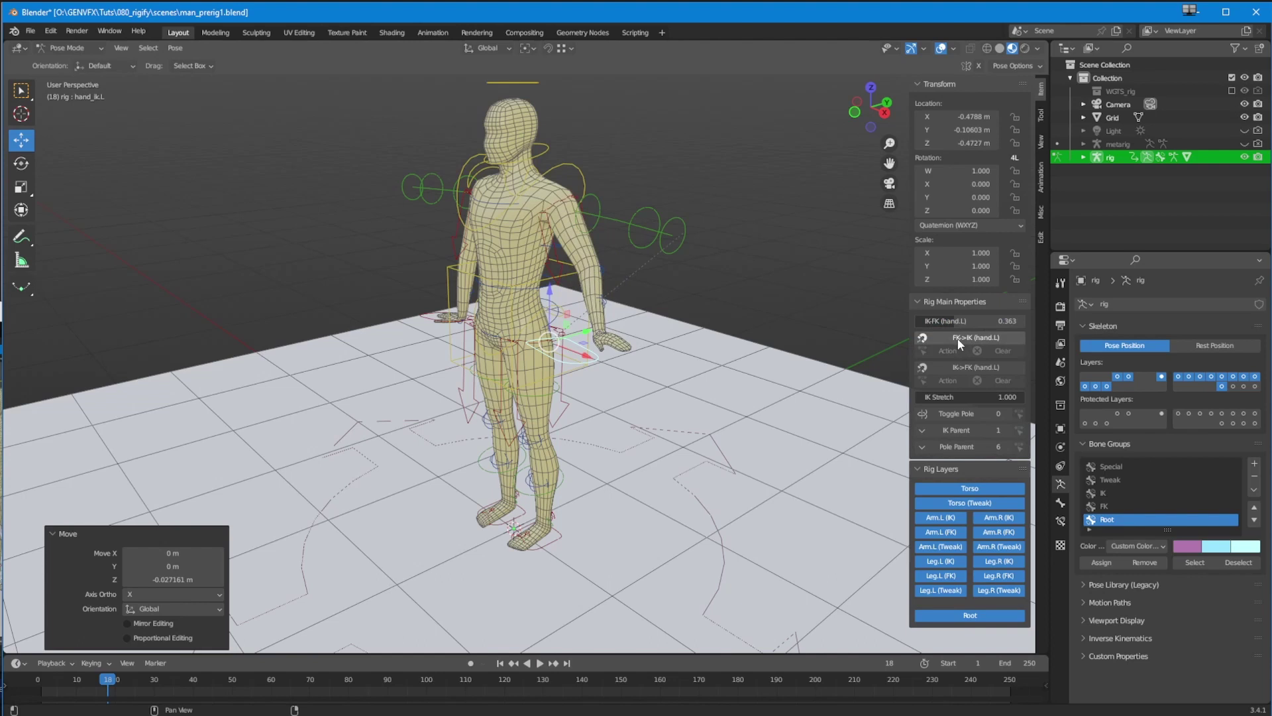
click(964, 339)
mouse_move(861, 361)
middle_down()
mouse_move(784, 364)
mouse_move(865, 351)
middle_up()
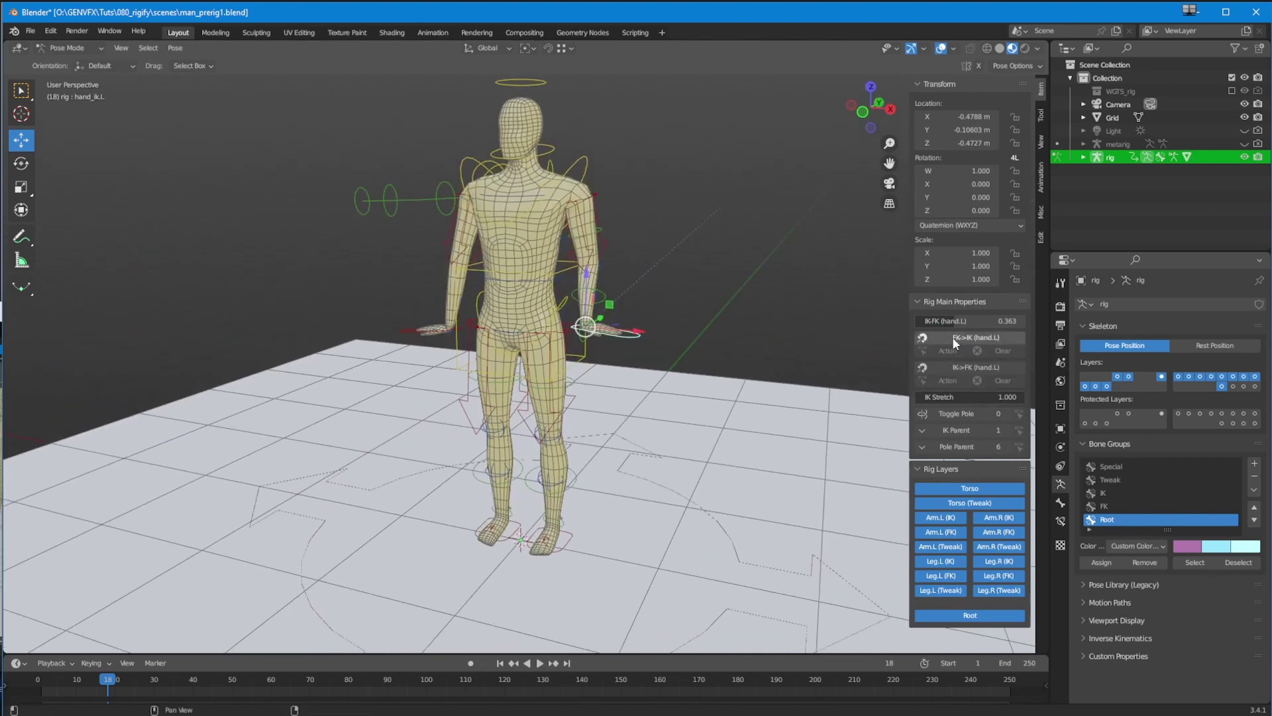
mouse_move(970, 322)
mouse_down()
mouse_move(1002, 328)
mouse_move(992, 319)
mouse_up()
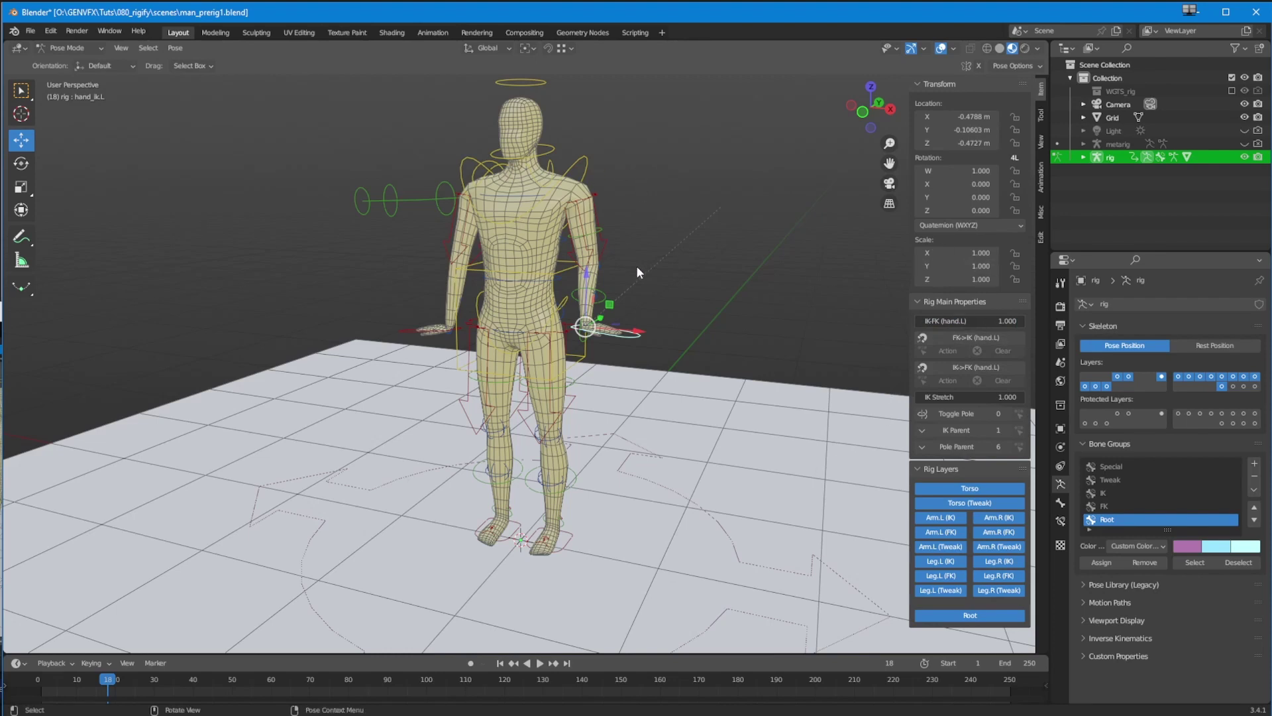
middle_drag(758, 388, 810, 372)
click(984, 322)
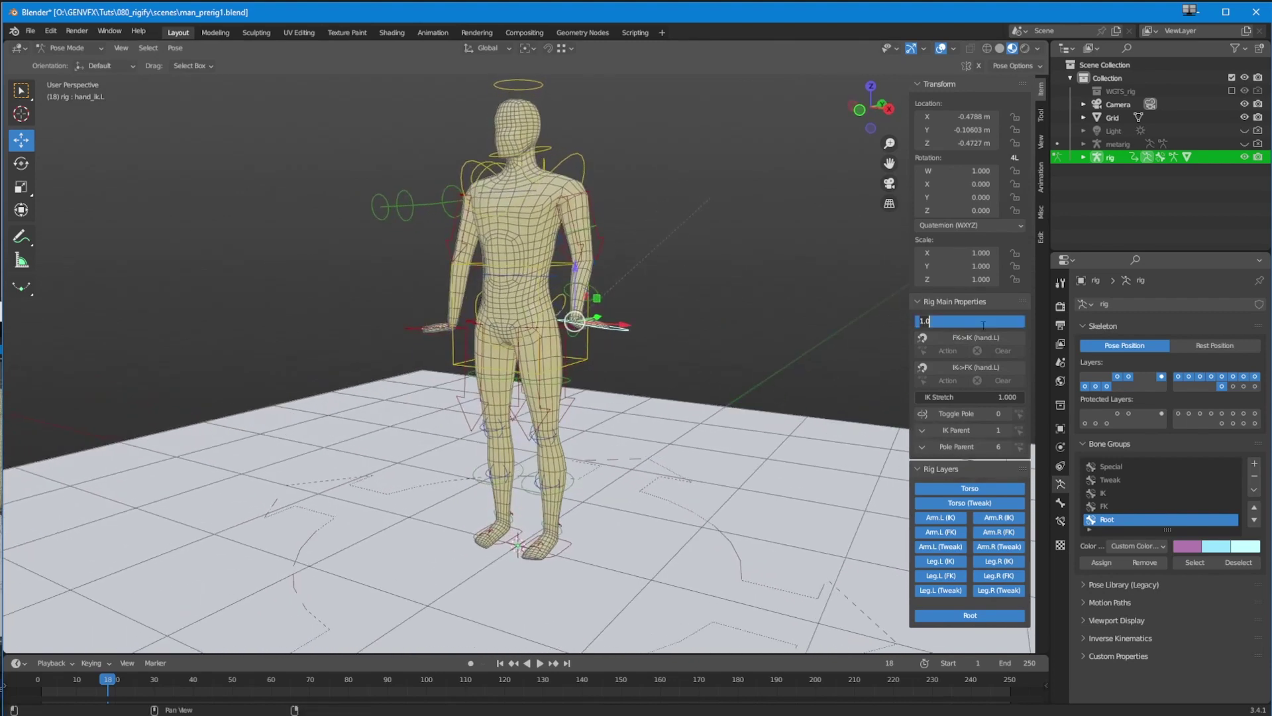
key(Return)
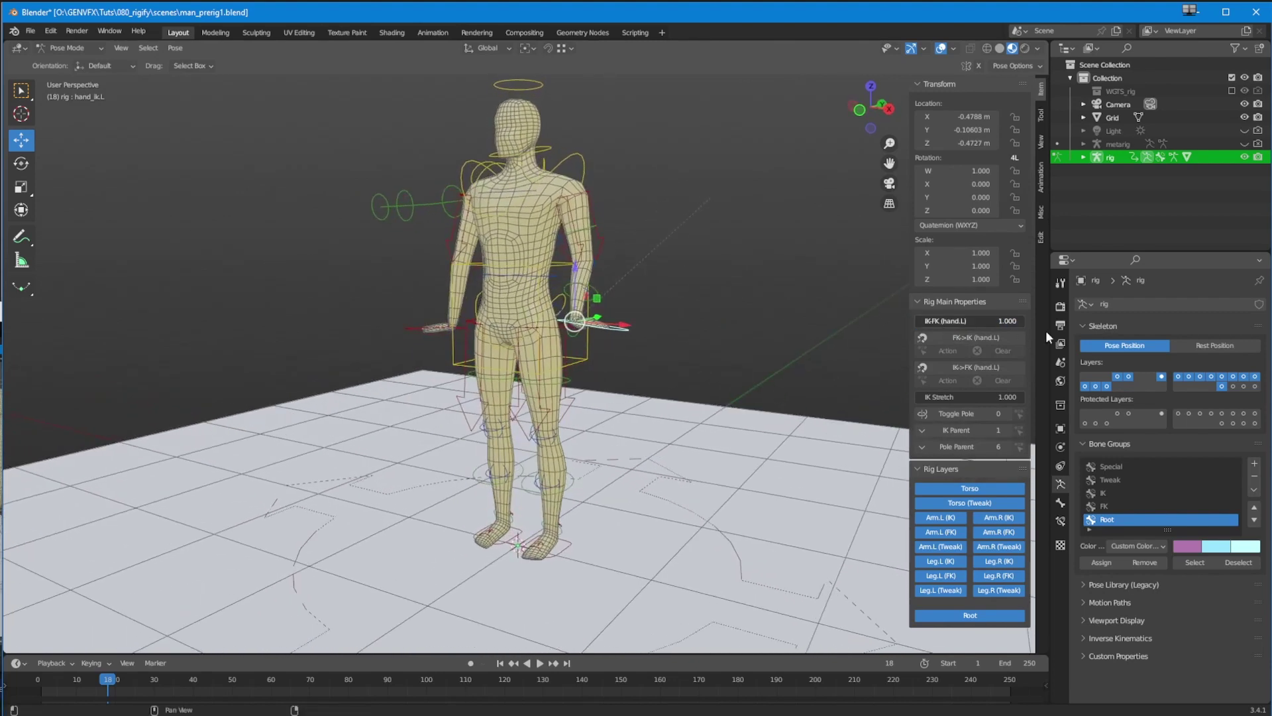
Move the left hand IK control back about 0.2 m along Y and set IK-FK (hand.L) to 0.000.
middle_drag(593, 351, 541, 356)
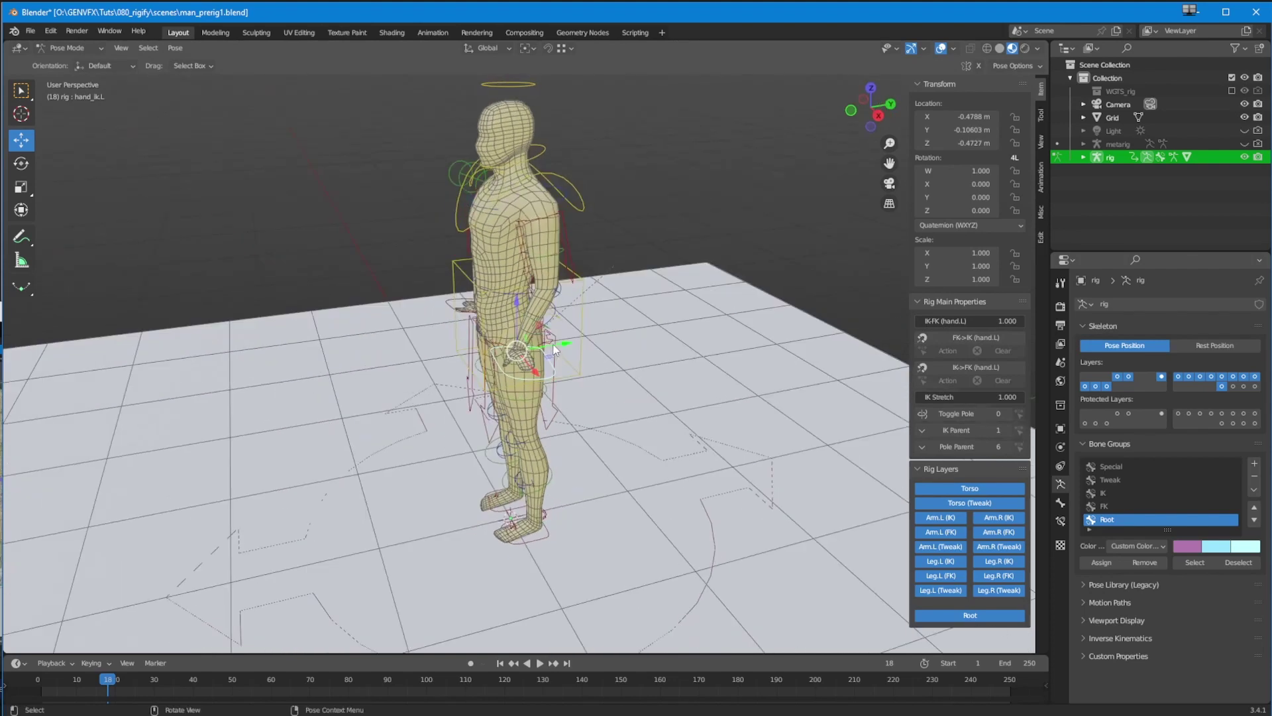
drag(554, 351, 577, 354)
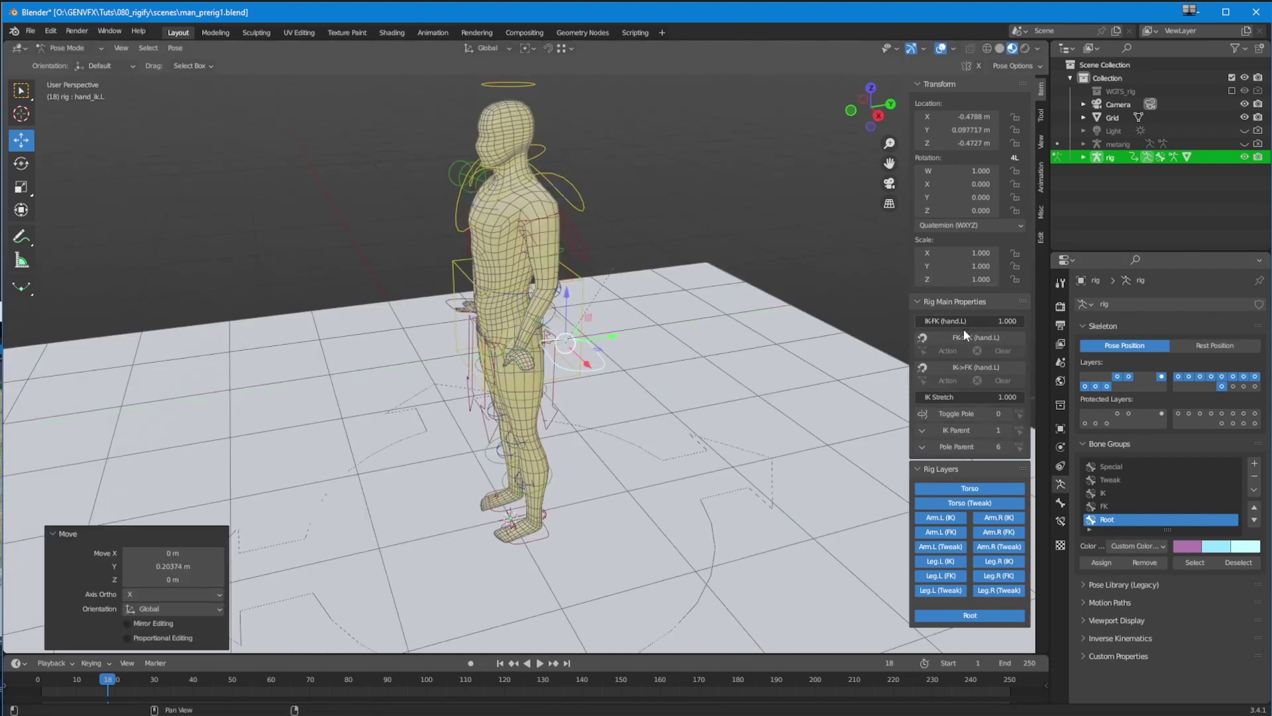
drag(984, 322, 807, 331)
Lower the left hand IK control about 0.1 m along Z and rotate it so the hand points down.
middle_drag(808, 331, 600, 265)
key(g)
key(z)
click(591, 352)
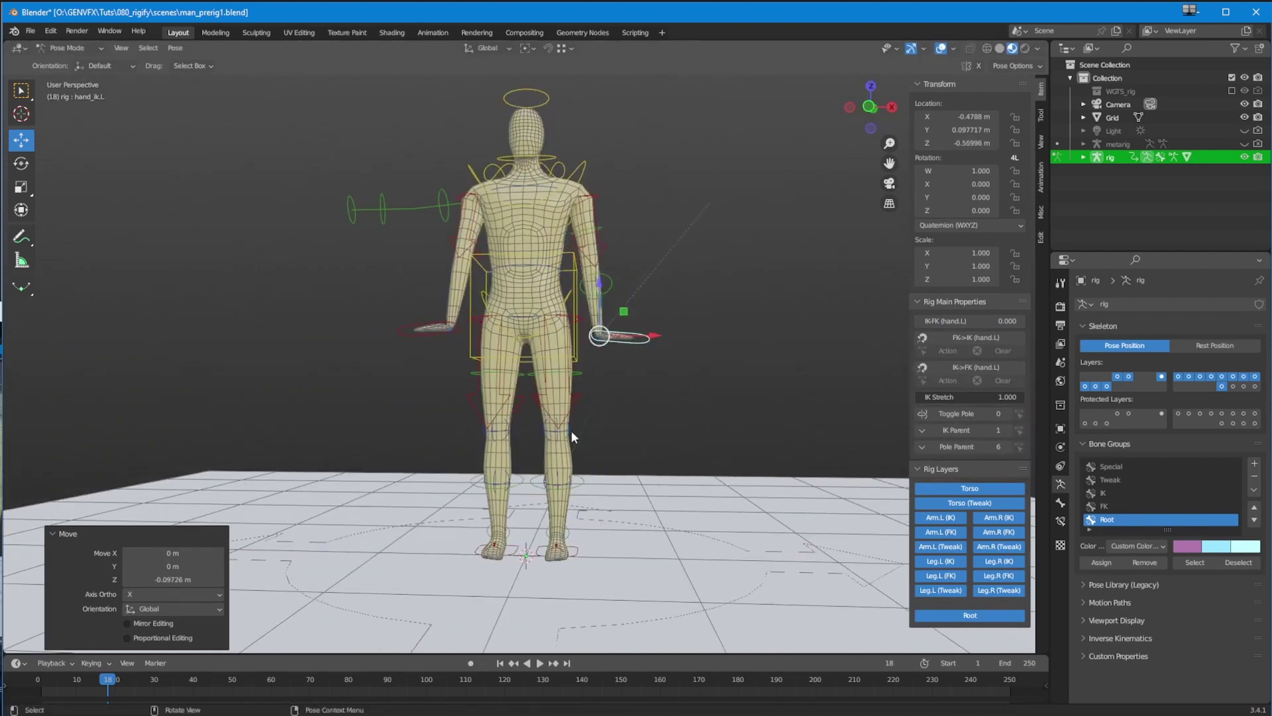
key(r)
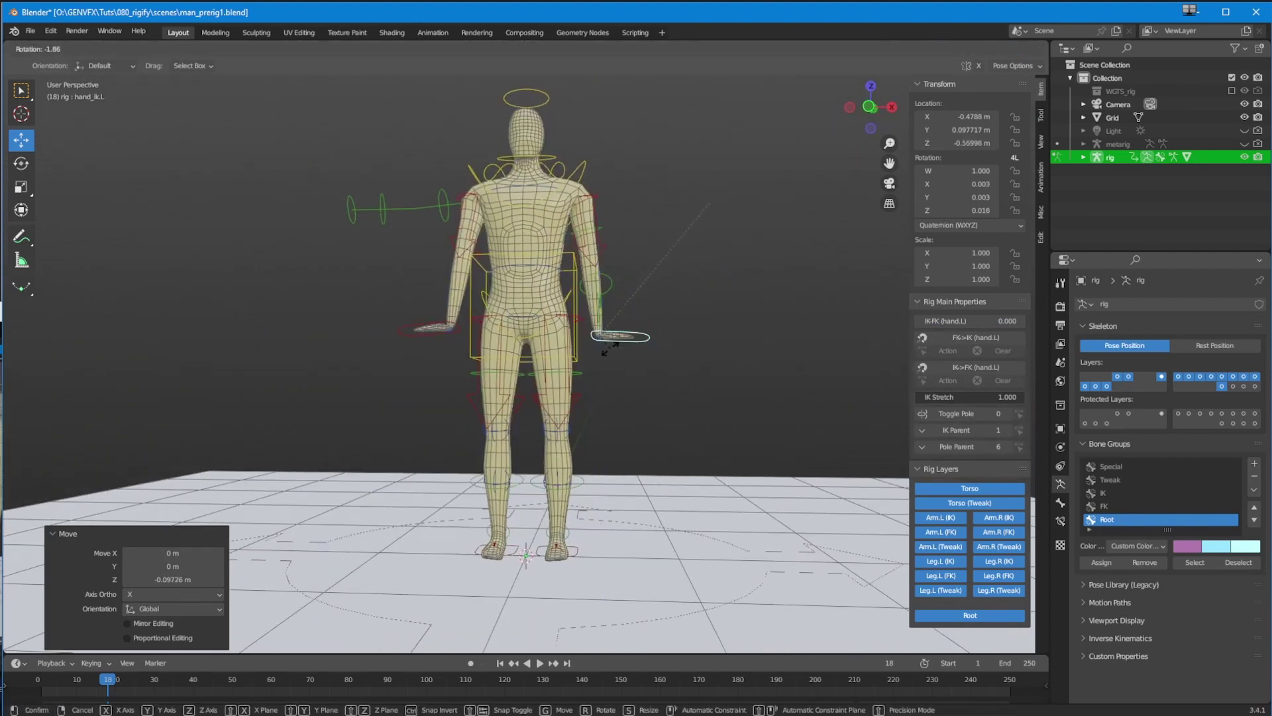
click(432, 357)
Rotate the right hand IK control by about -85° so the hand points down beside the thigh.
click(411, 332)
middle_drag(411, 333, 390, 392)
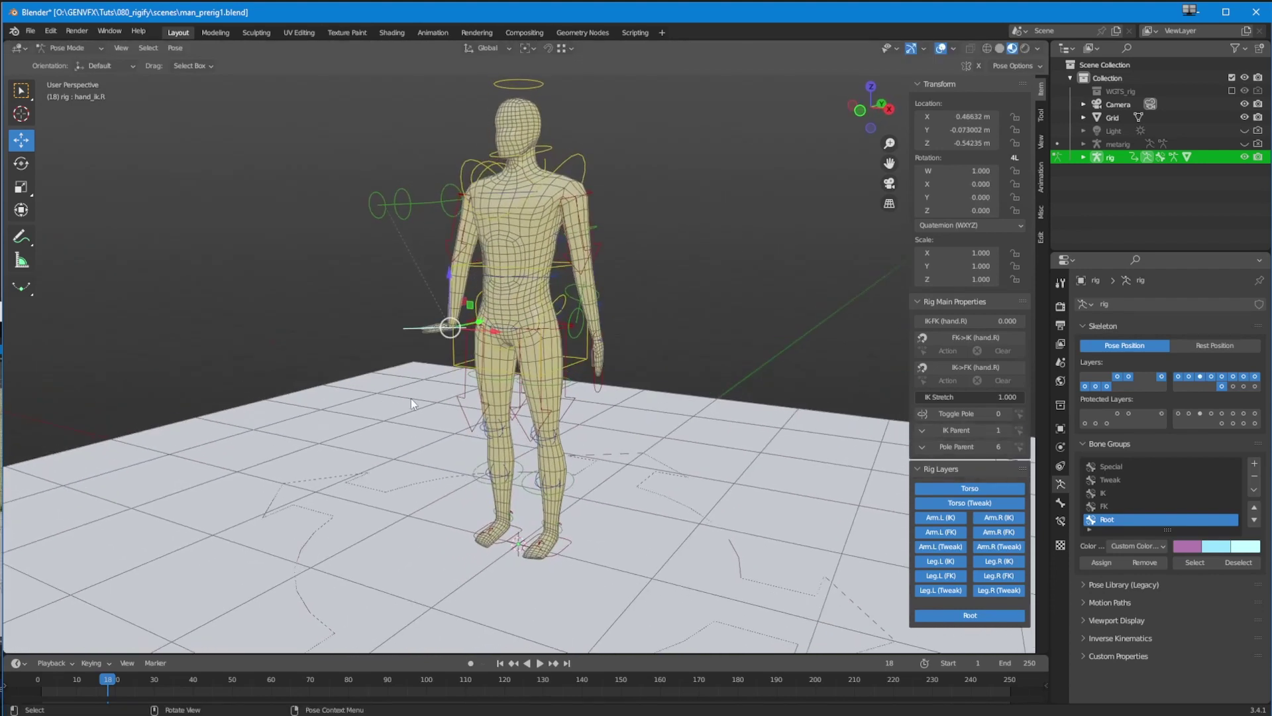
key(r)
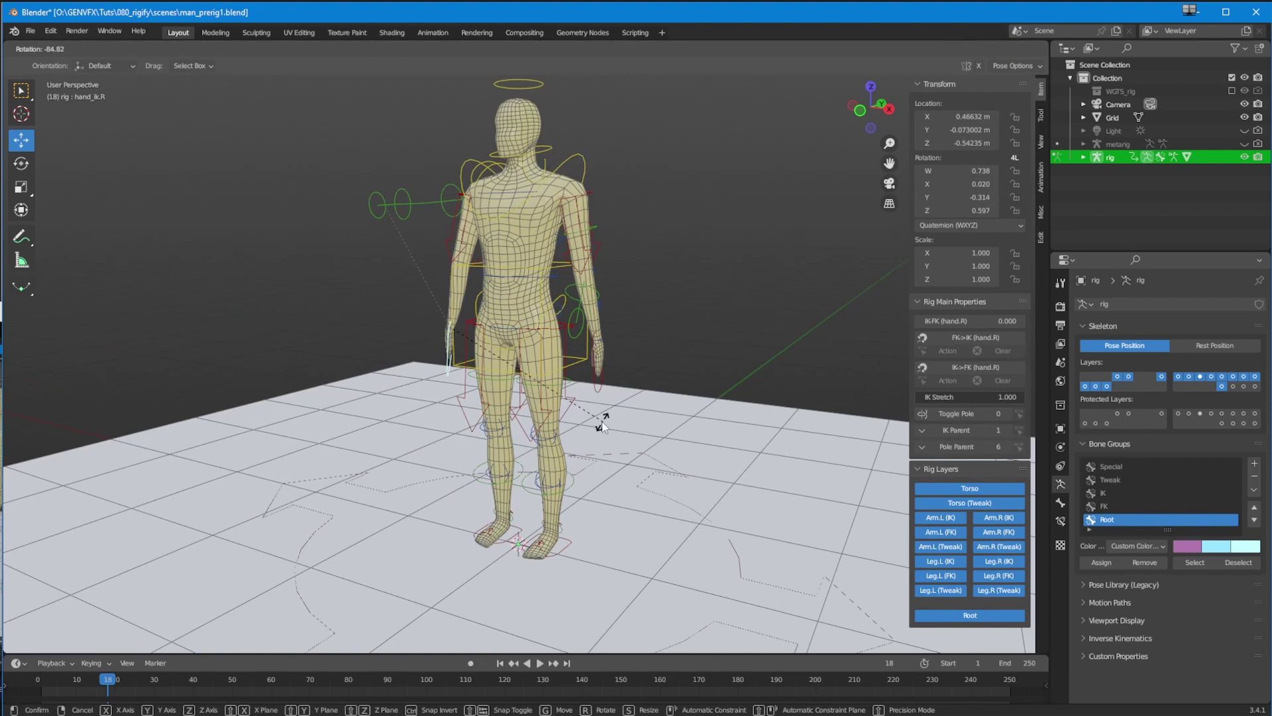
click(602, 420)
middle_drag(674, 435, 539, 389)
Rotate the left hand IK control slightly and raise it about 0.06 m along Z.
click(539, 388)
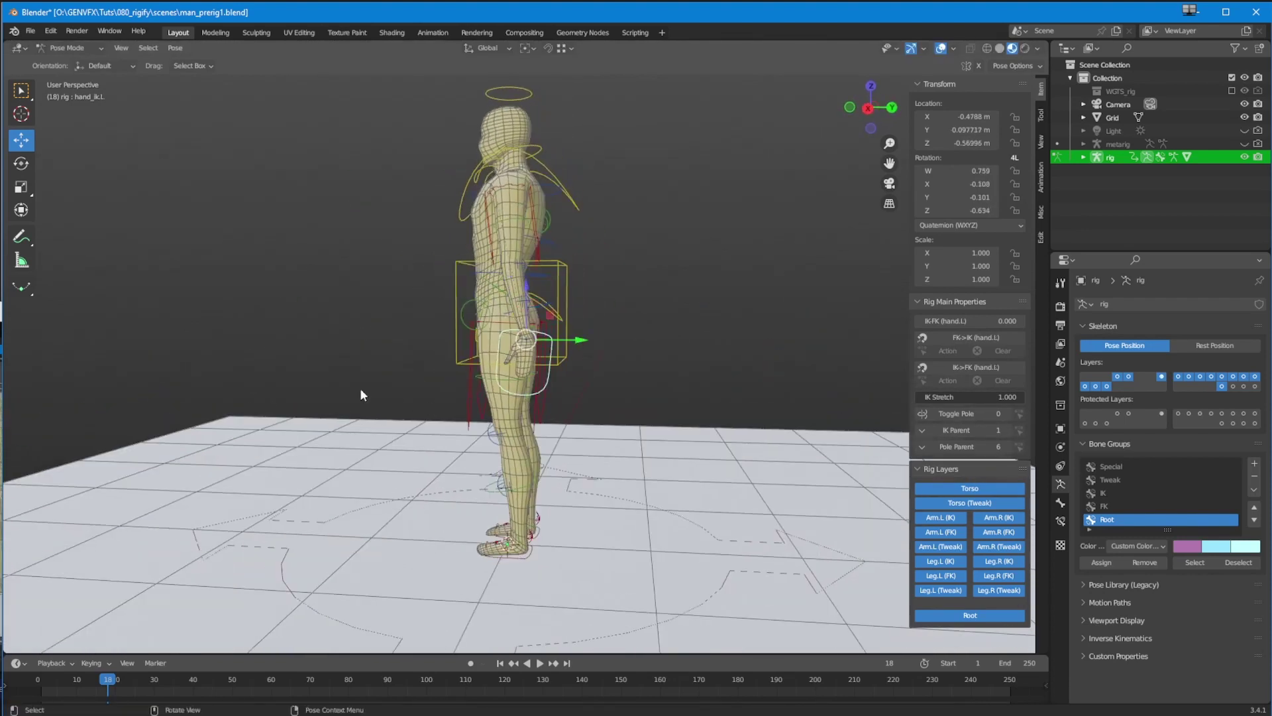
click(25, 163)
middle_drag(266, 300, 353, 316)
middle_drag(518, 329, 591, 318)
drag(602, 301, 599, 306)
middle_drag(599, 306, 527, 334)
drag(532, 316, 491, 263)
click(21, 139)
middle_drag(491, 262, 438, 346)
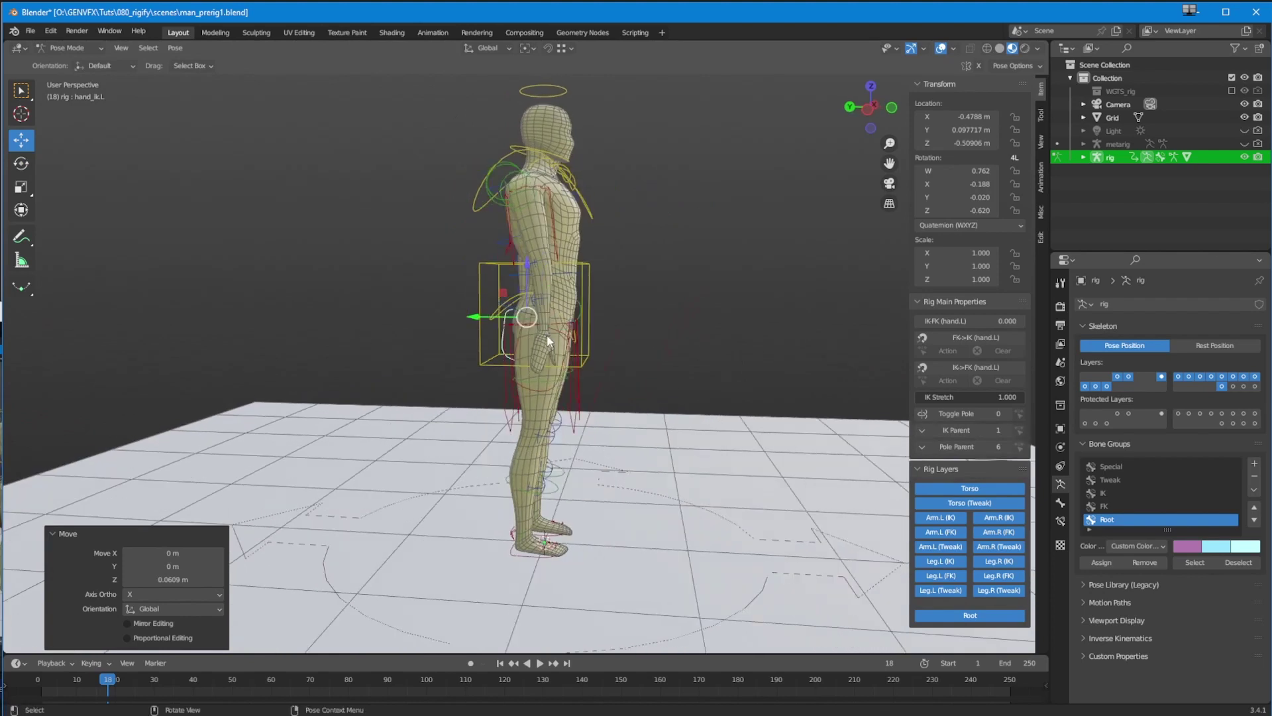
Raise the right hand IK control about 0.04 m along Z and undo the extra move.
click(534, 361)
drag(547, 292, 530, 401)
key(ctrl+z)
middle_drag(531, 400, 403, 491)
Set the left foot's IK Stretch to 0.000 and lift its IK control about 0.6 m forward and 0.29 m up.
click(504, 567)
drag(570, 526, 273, 587)
key(ctrl+z)
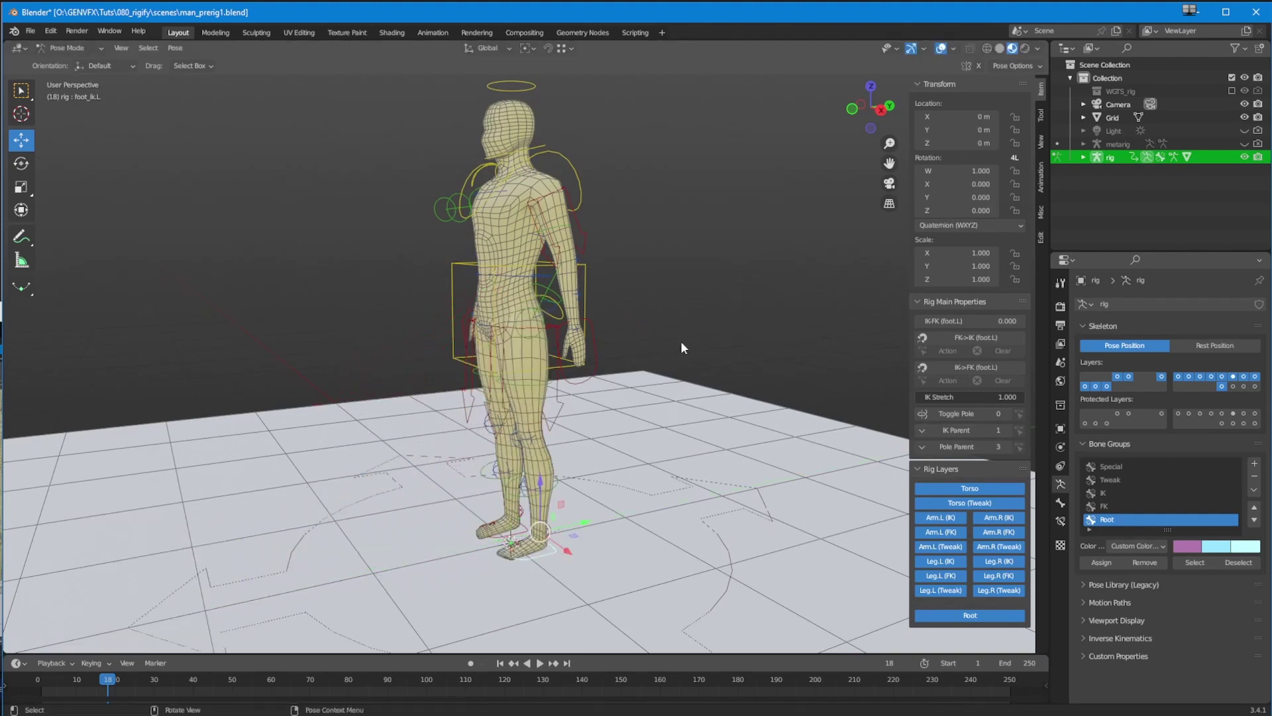
middle_drag(460, 506, 565, 444)
middle_drag(861, 490, 558, 534)
drag(558, 534, 356, 545)
drag(967, 399, 371, 511)
middle_drag(371, 511, 345, 497)
drag(336, 490, 454, 438)
drag(401, 384, 401, 410)
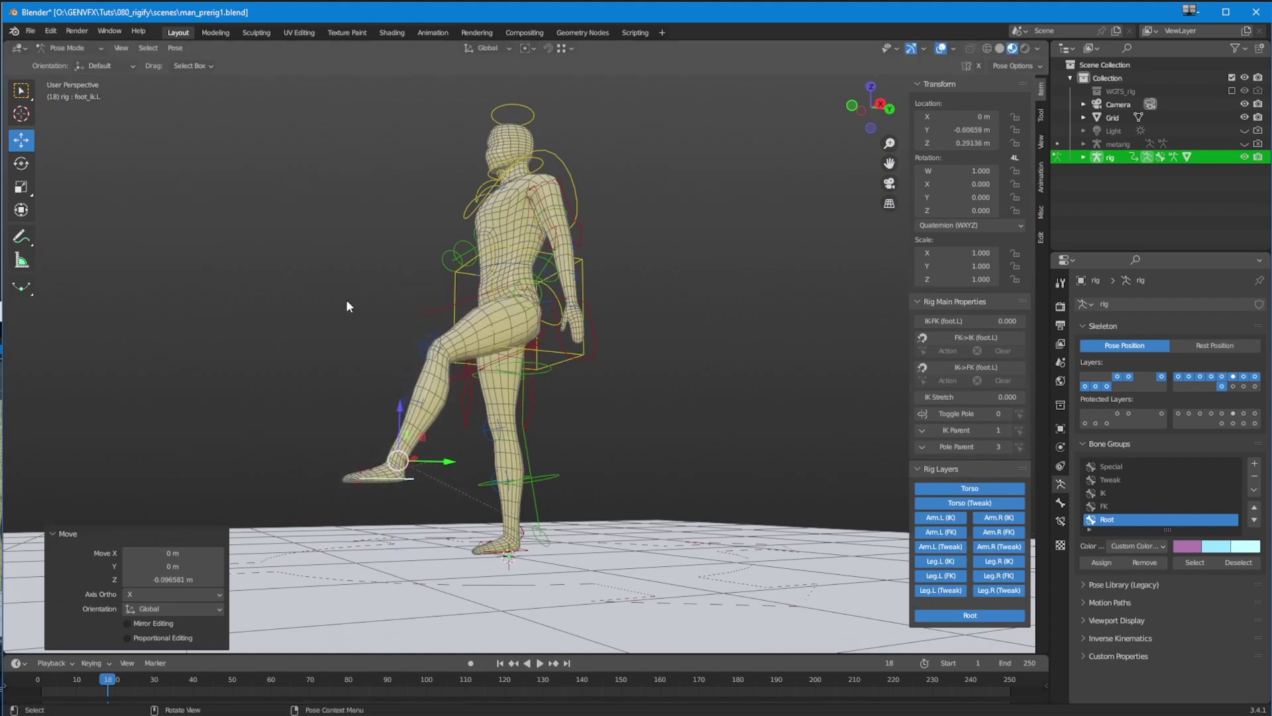
Lower the torso control about 0.16 m along Z to test the leg bending.
middle_drag(322, 233, 593, 464)
click(588, 265)
middle_drag(588, 265, 523, 281)
drag(530, 261, 524, 303)
middle_drag(316, 231, 323, 285)
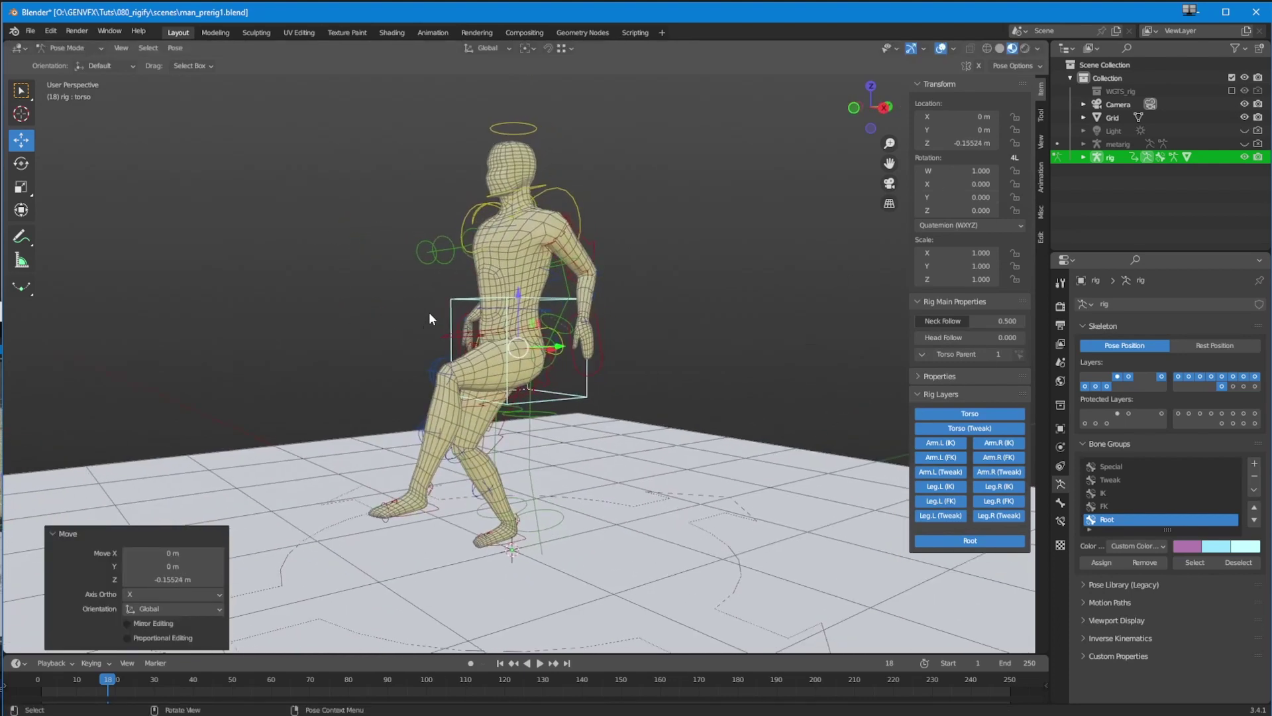
middle_drag(503, 308, 535, 323)
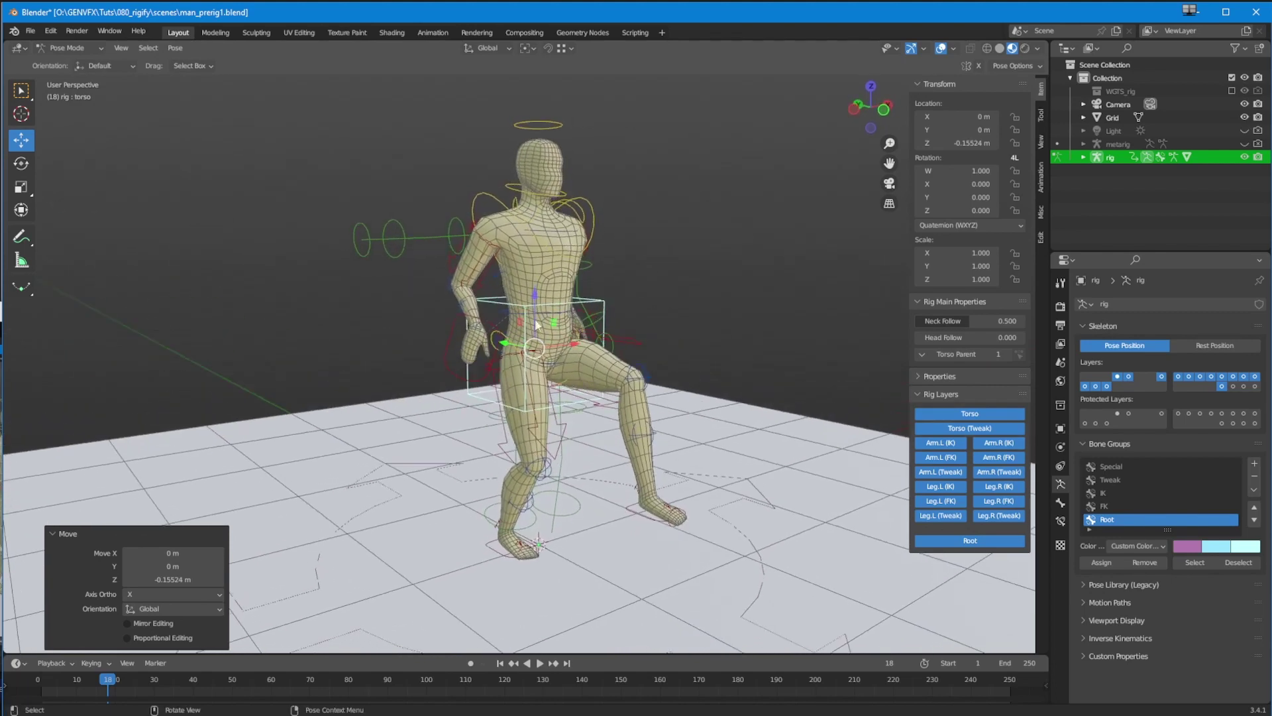
Lower the right hand IK control about 0.22 m along Z and bring the left hand IK control down as well.
click(454, 327)
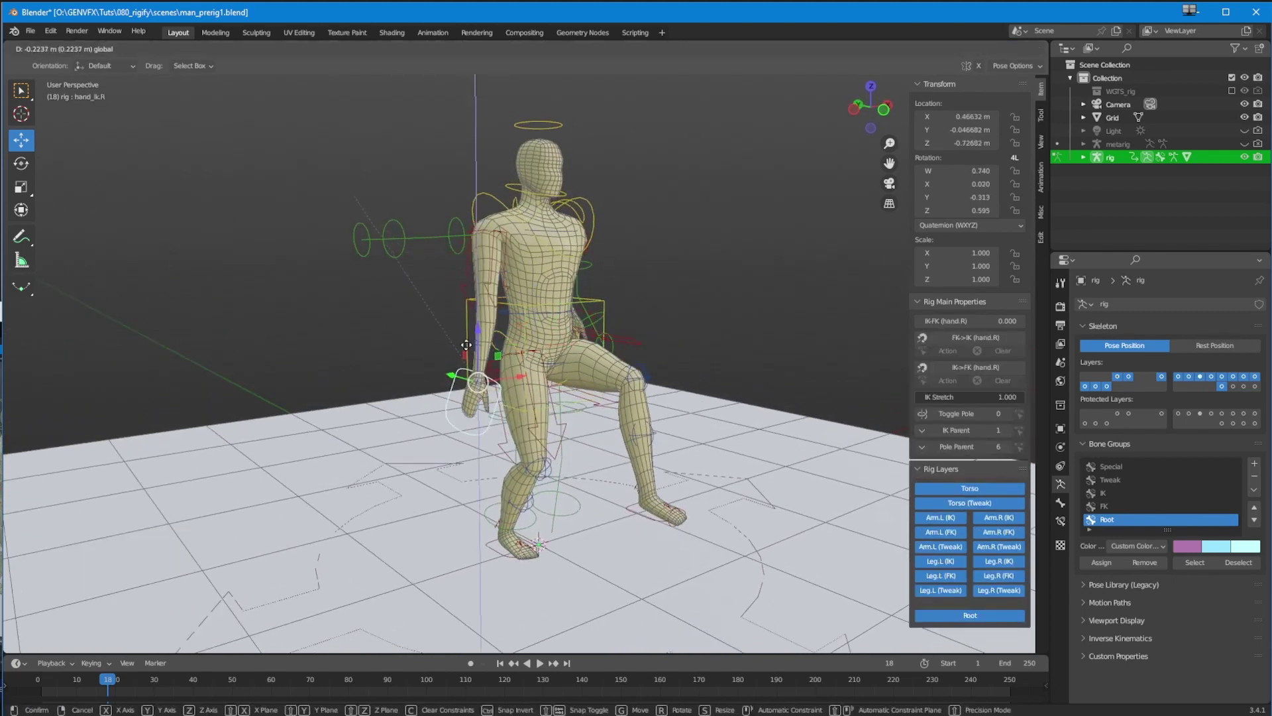
click(481, 365)
middle_drag(481, 365, 578, 363)
click(608, 376)
drag(592, 274, 591, 314)
middle_drag(544, 358, 359, 329)
Raise the neck control about 0.19 m along Z to test its stretching.
click(468, 157)
scroll(446, 269, down, 1)
drag(375, 326, 376, 334)
middle_drag(376, 334, 310, 321)
click(412, 237)
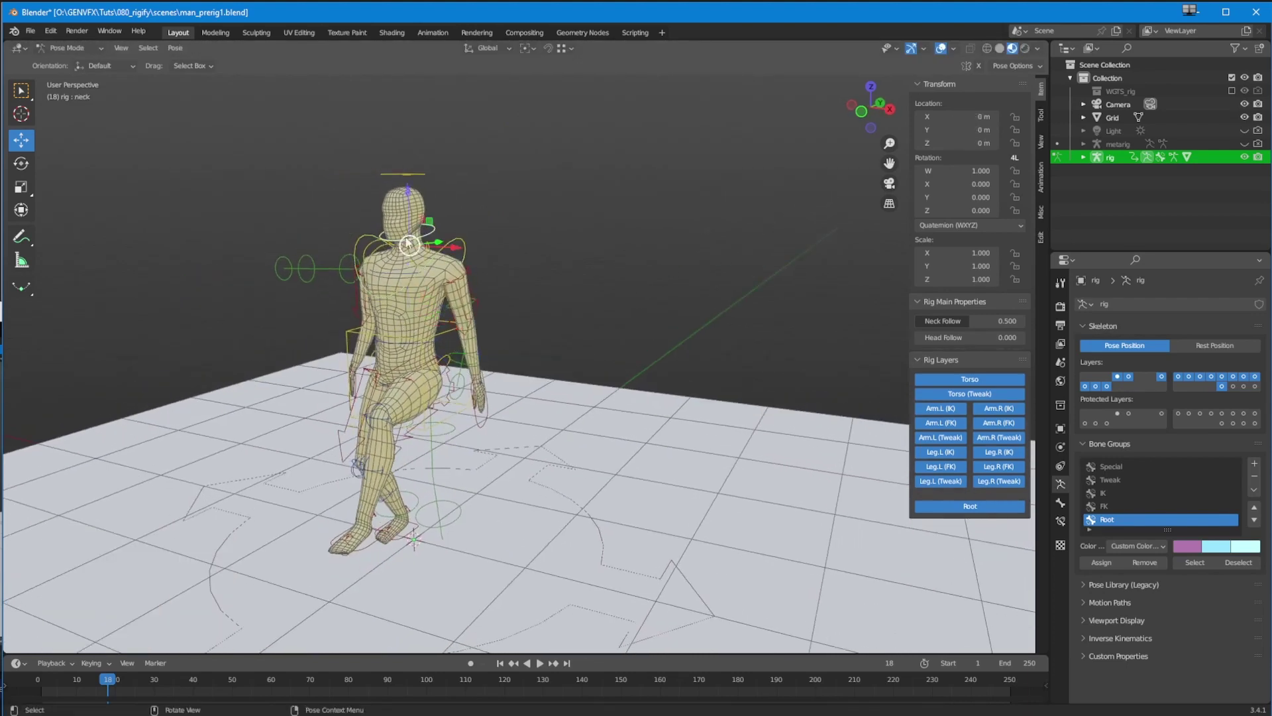
drag(411, 199, 409, 136)
middle_drag(330, 307, 336, 257)
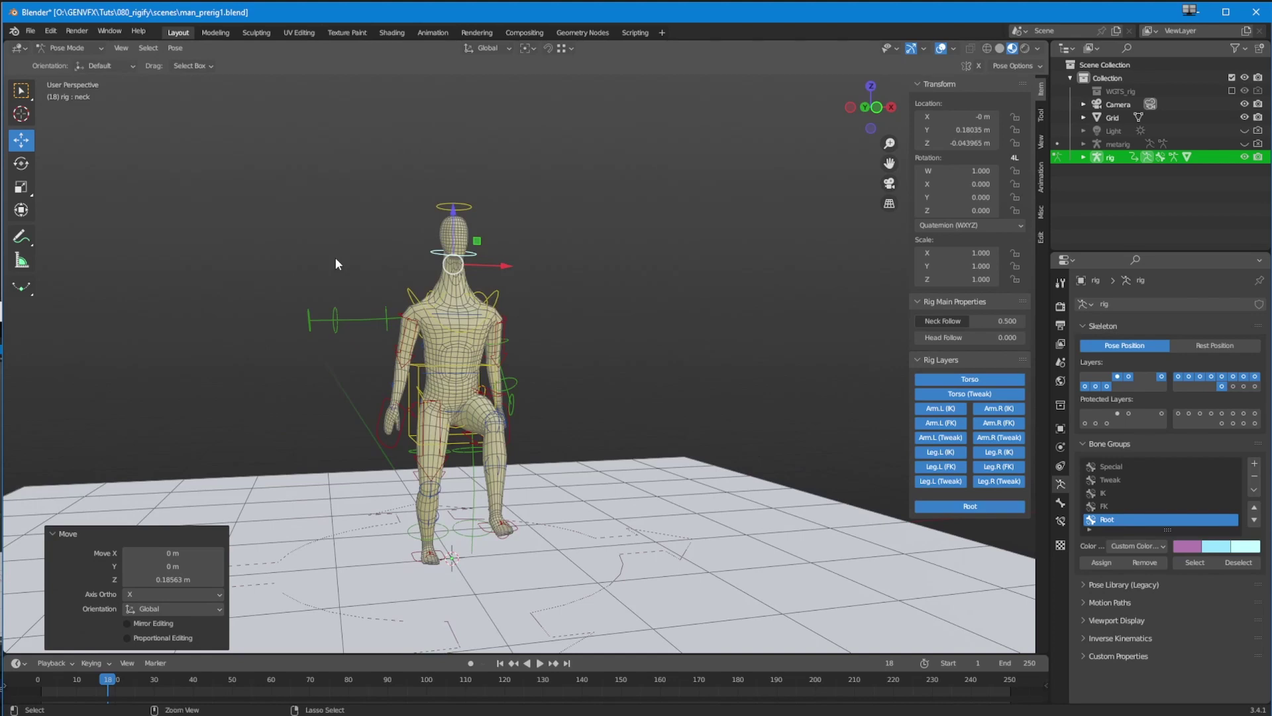
Undo the neck, lowered hand, torso and left foot test moves back to the standing pose.
key(ctrl+z)
key(ctrl+z)
key(ctrl+z)
key(ctrl+z)
key(ctrl+z)
key(ctrl+z)
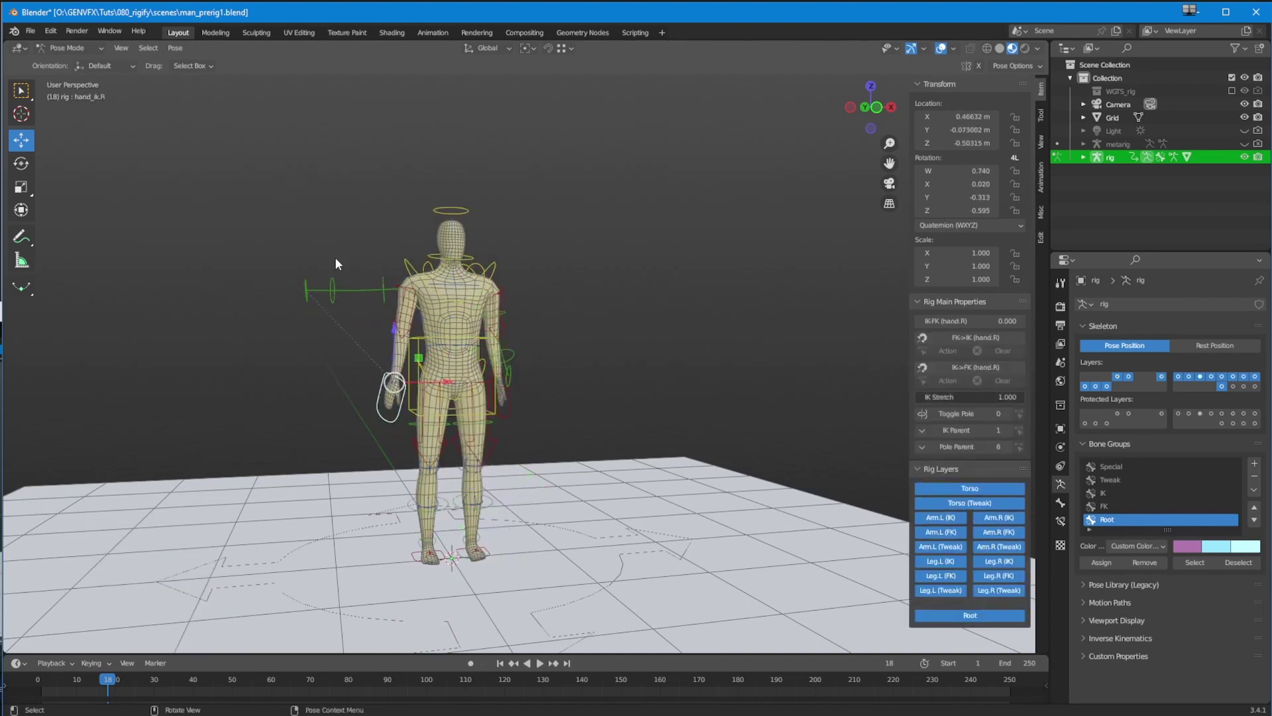
Raise the root control about 1 m along Z and clear its location again.
middle_drag(490, 508, 390, 513)
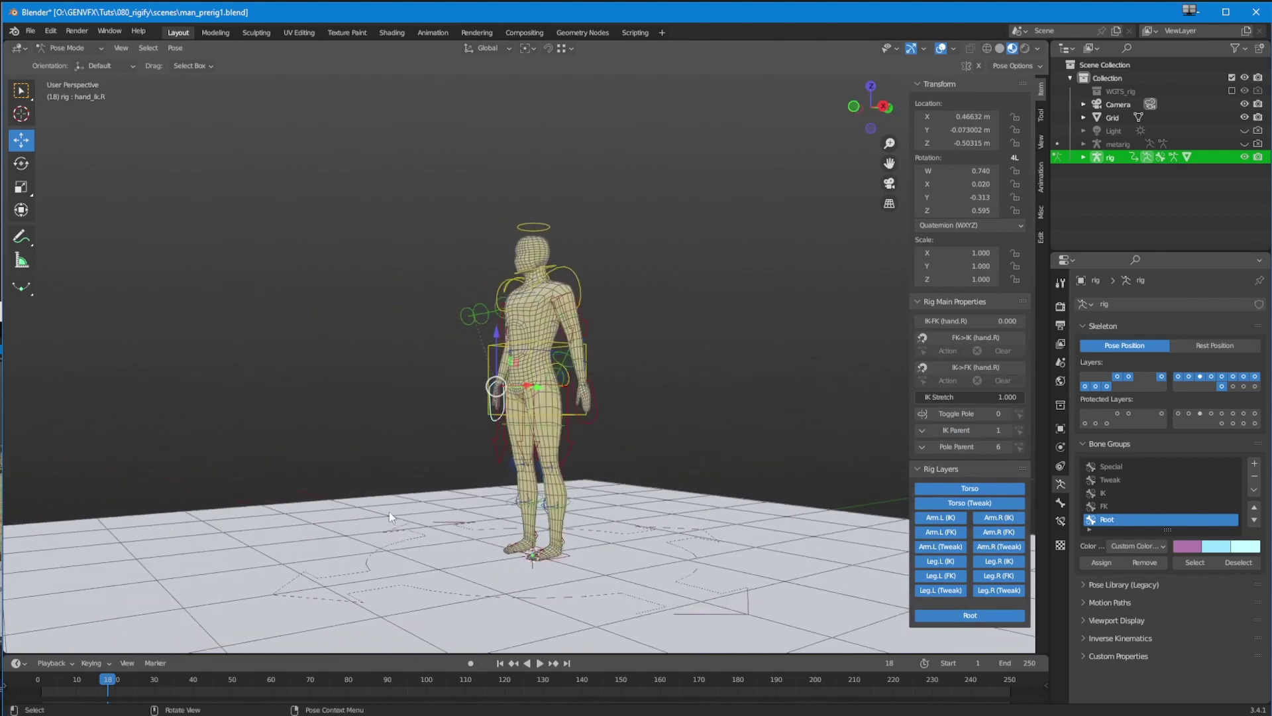
click(347, 591)
key(g)
key(z)
click(550, 321)
middle_drag(549, 321, 437, 459)
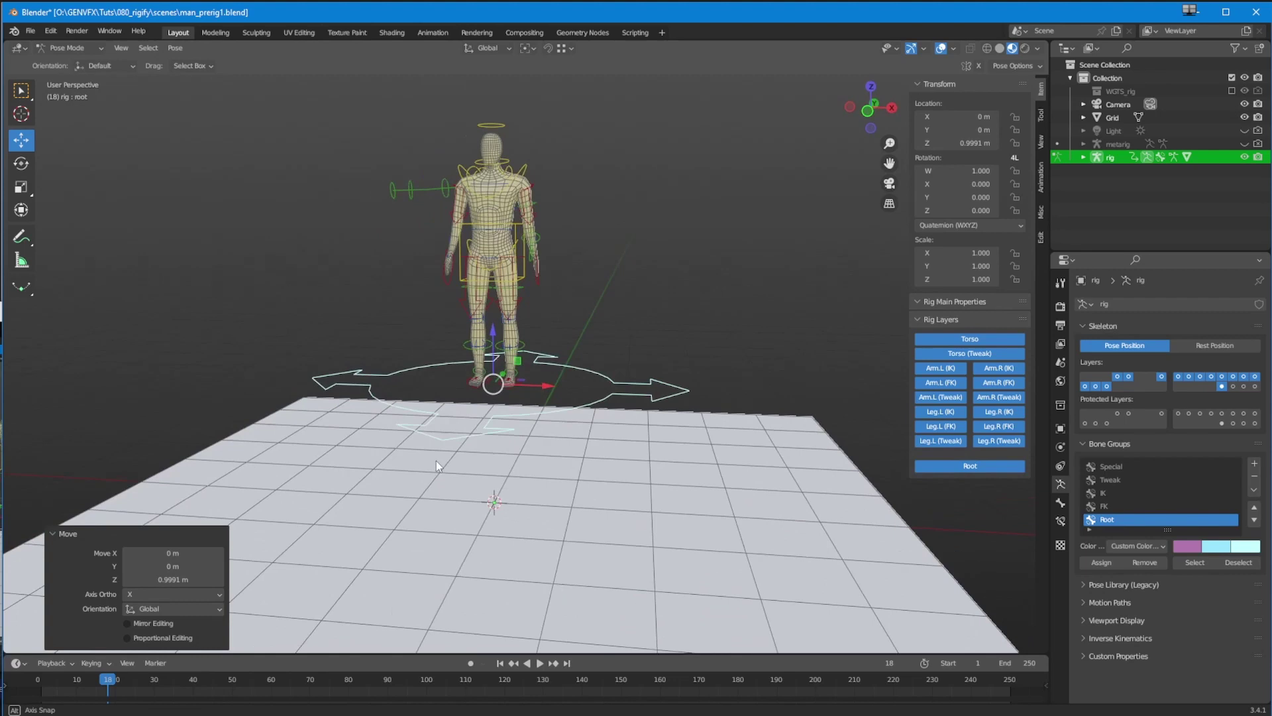
key(alt+g)
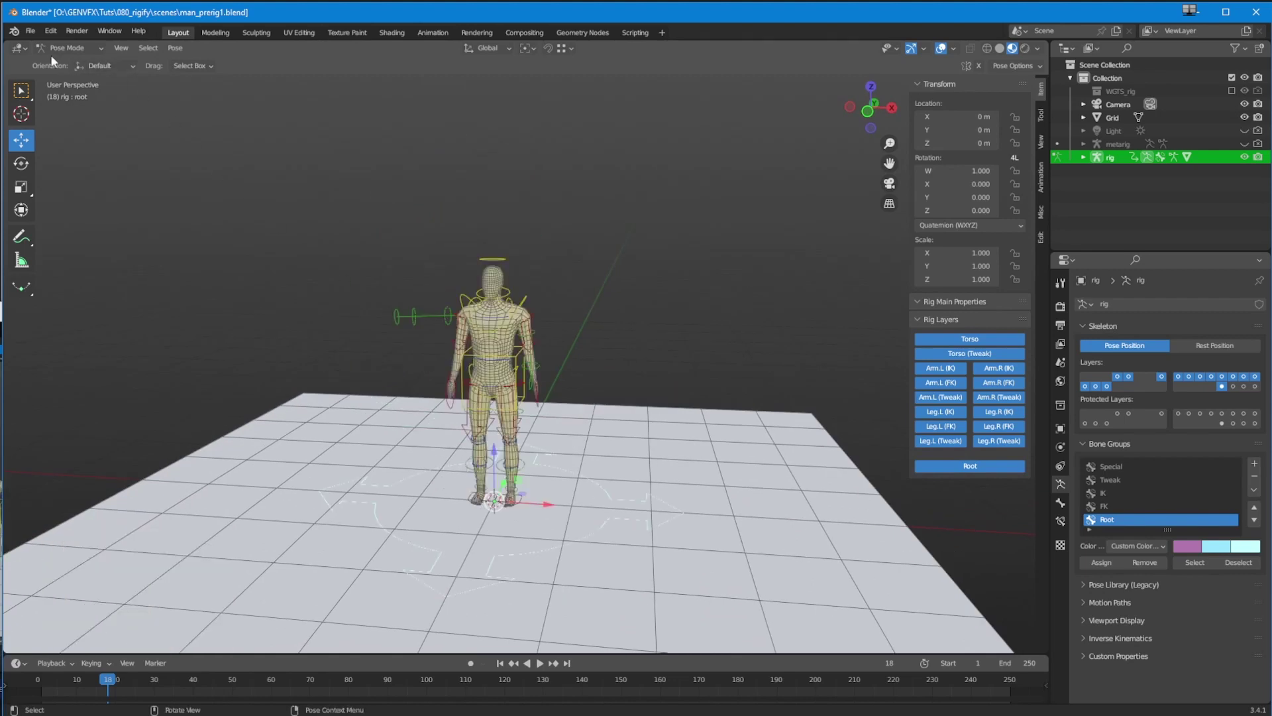
Switch the rig to Object Mode and back to Pose Mode.
click(66, 48)
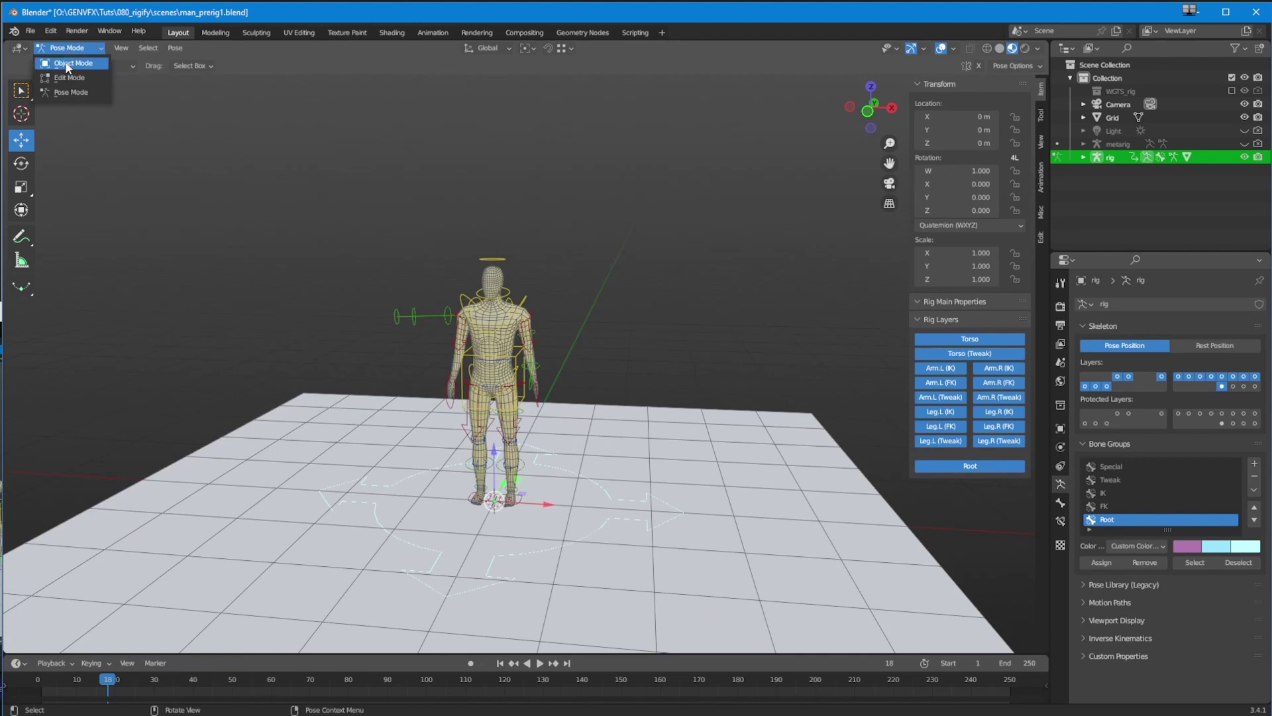
click(67, 63)
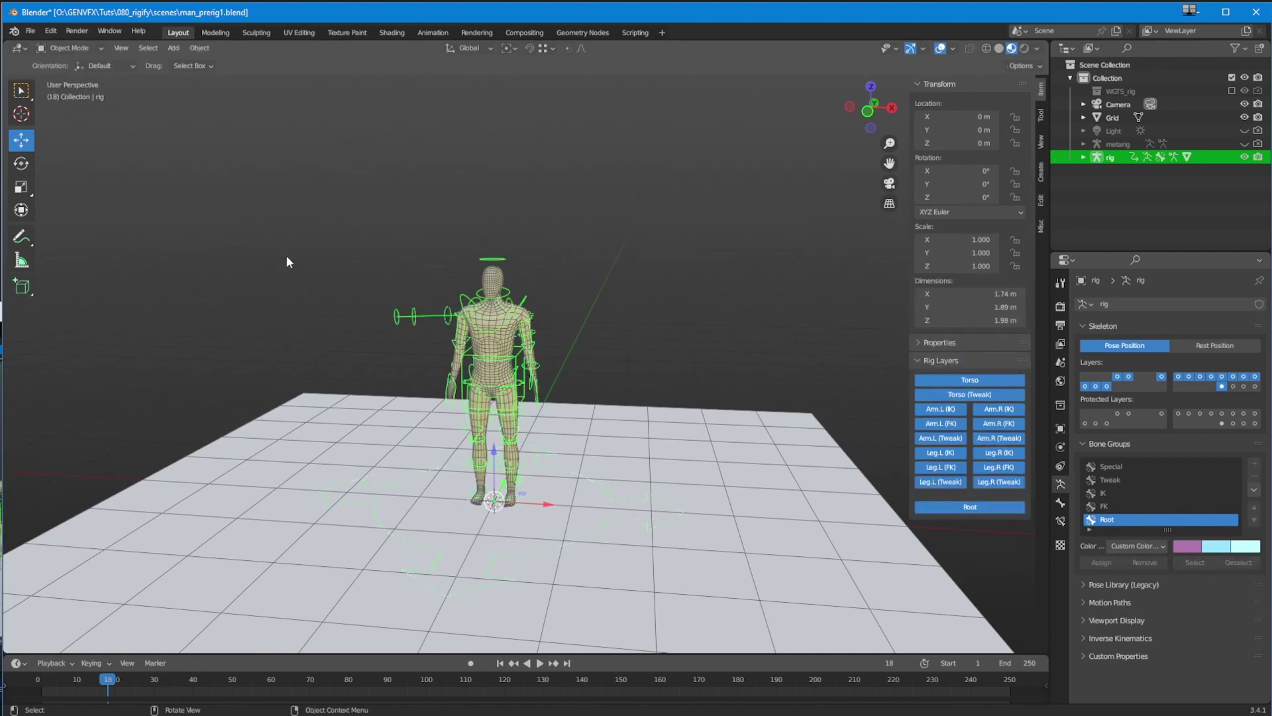
click(66, 48)
click(69, 93)
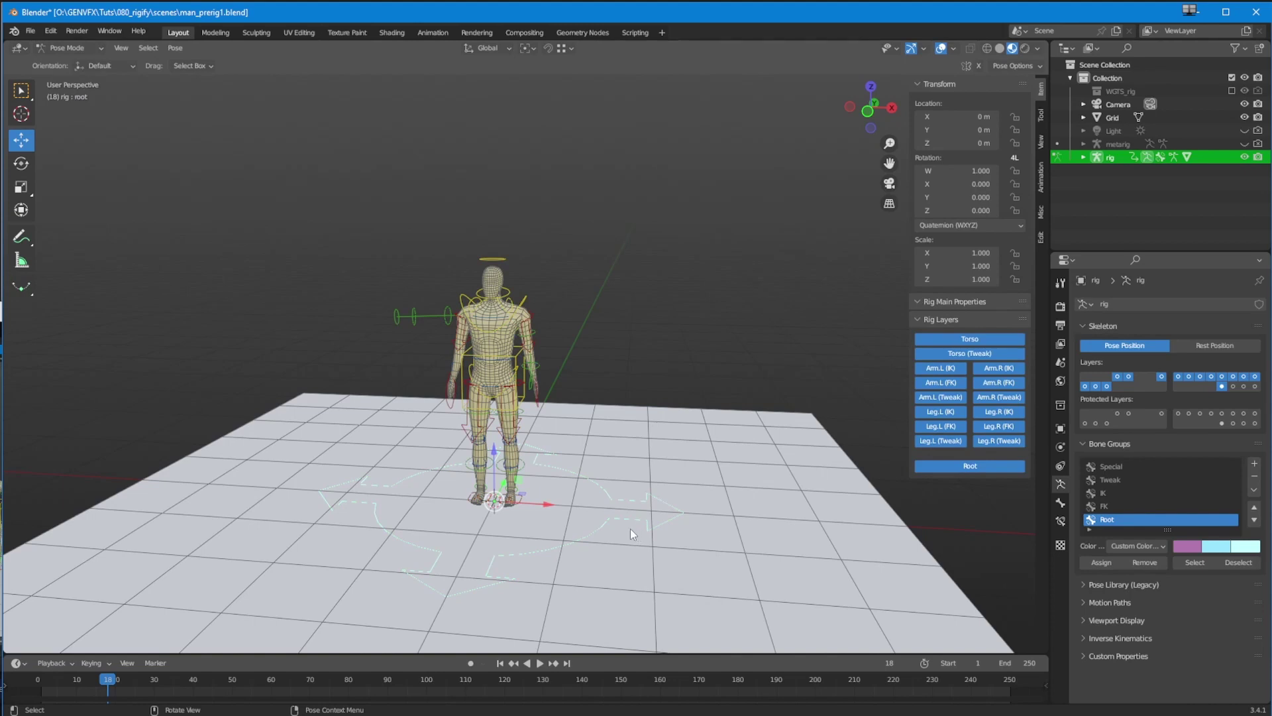
Go to frame 1, enable auto keying, and try moving the root control along Y before undoing it.
drag(111, 687, 40, 686)
click(469, 663)
middle_drag(498, 520, 443, 517)
ctrl+middle_drag(443, 517, 468, 464)
drag(573, 547, 592, 539)
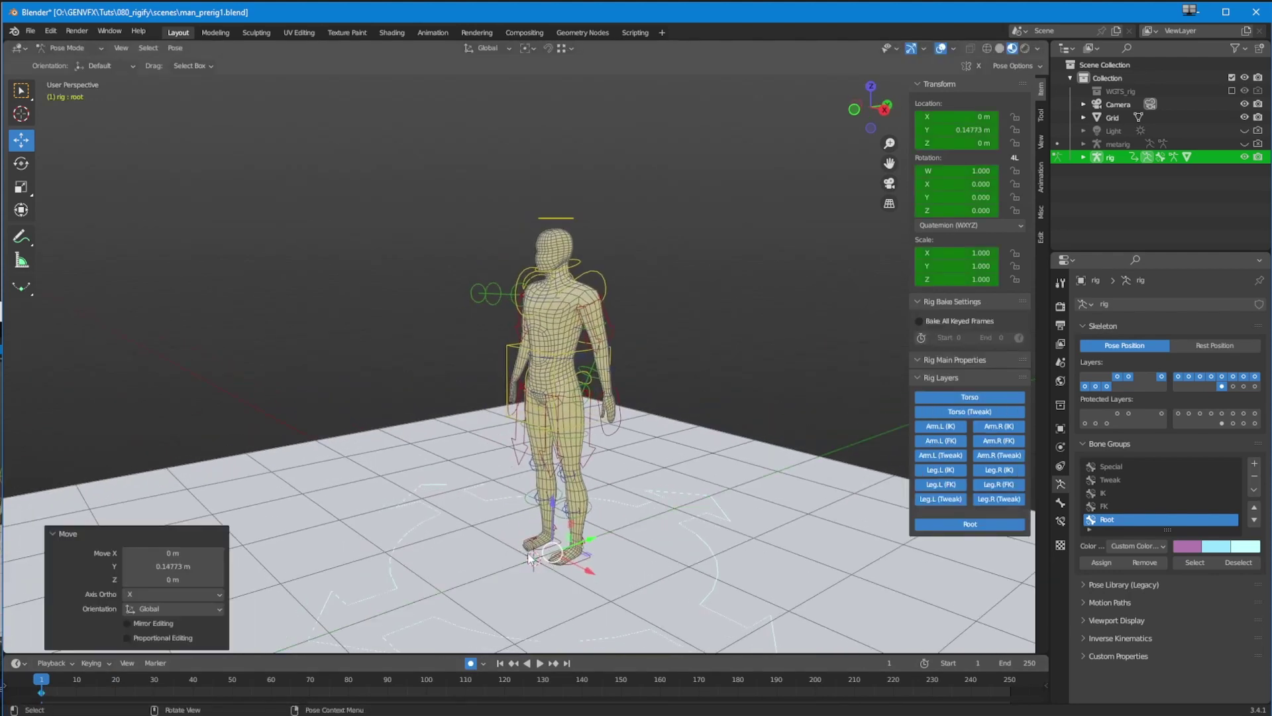
key(ctrl+z)
At frame 1, move the left foot IK control backward and the right foot IK control about 0.25 m forward.
click(574, 570)
drag(588, 539, 492, 490)
click(519, 569)
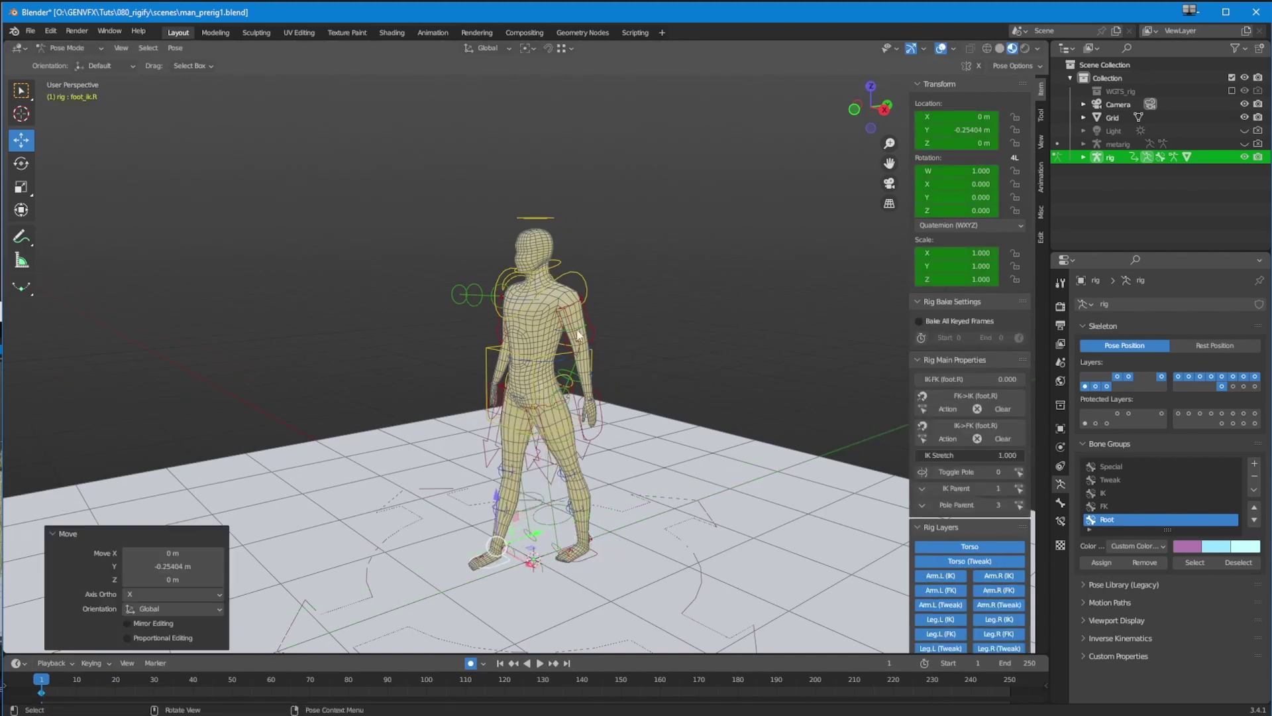
Switch both arms to FK and reset the left upper arm FK control's X, Y and Z rotation to 0.
click(601, 420)
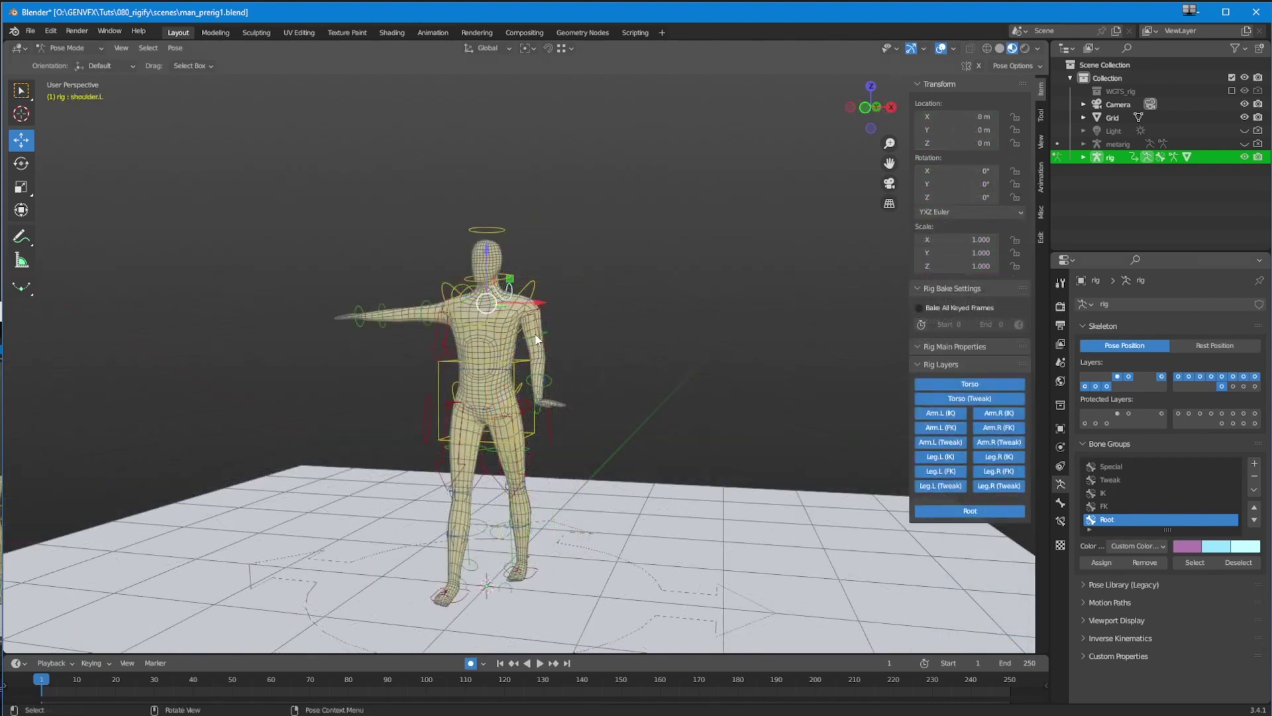
click(536, 339)
scroll(542, 285, up, 6)
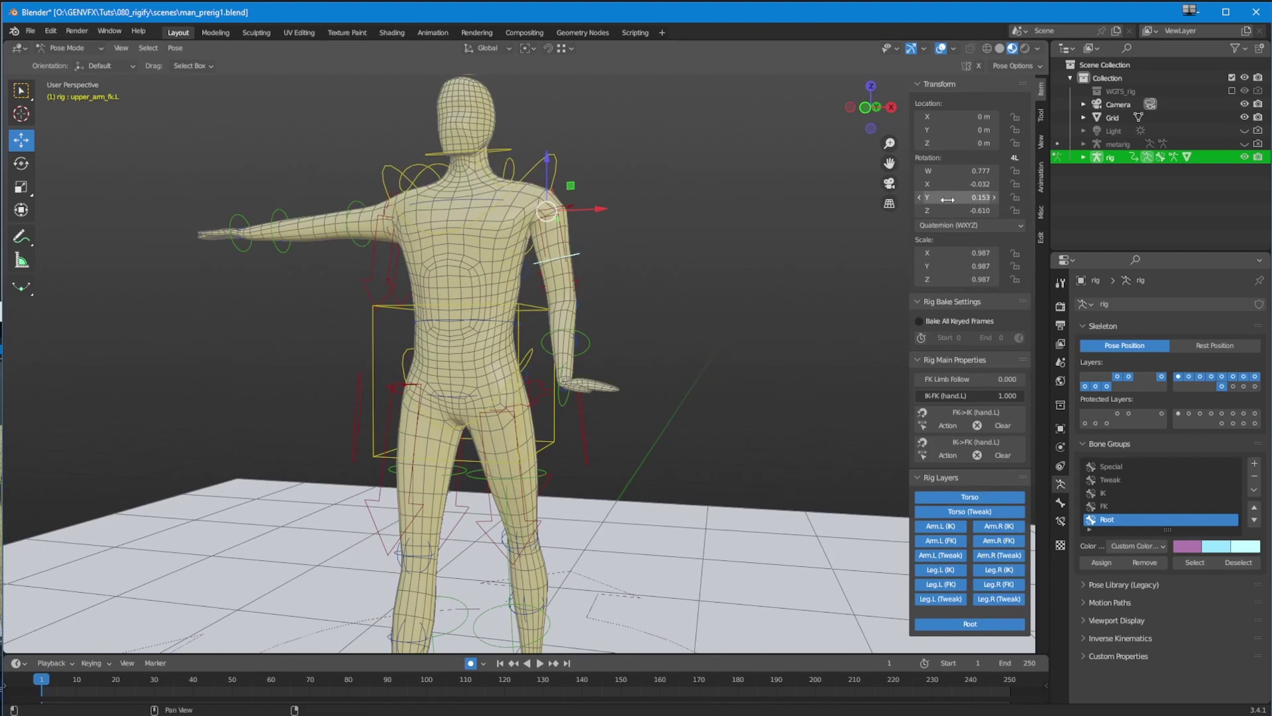
click(950, 185)
click(953, 211)
mouse_move(952, 211)
mouse_down()
mouse_move(953, 185)
mouse_move(957, 232)
mouse_up()
text(0)
key(Return)
Reset the X, Y and Z rotation of the left forearm and left hand FK controls to 0.
click(675, 199)
text(00)
key(Return)
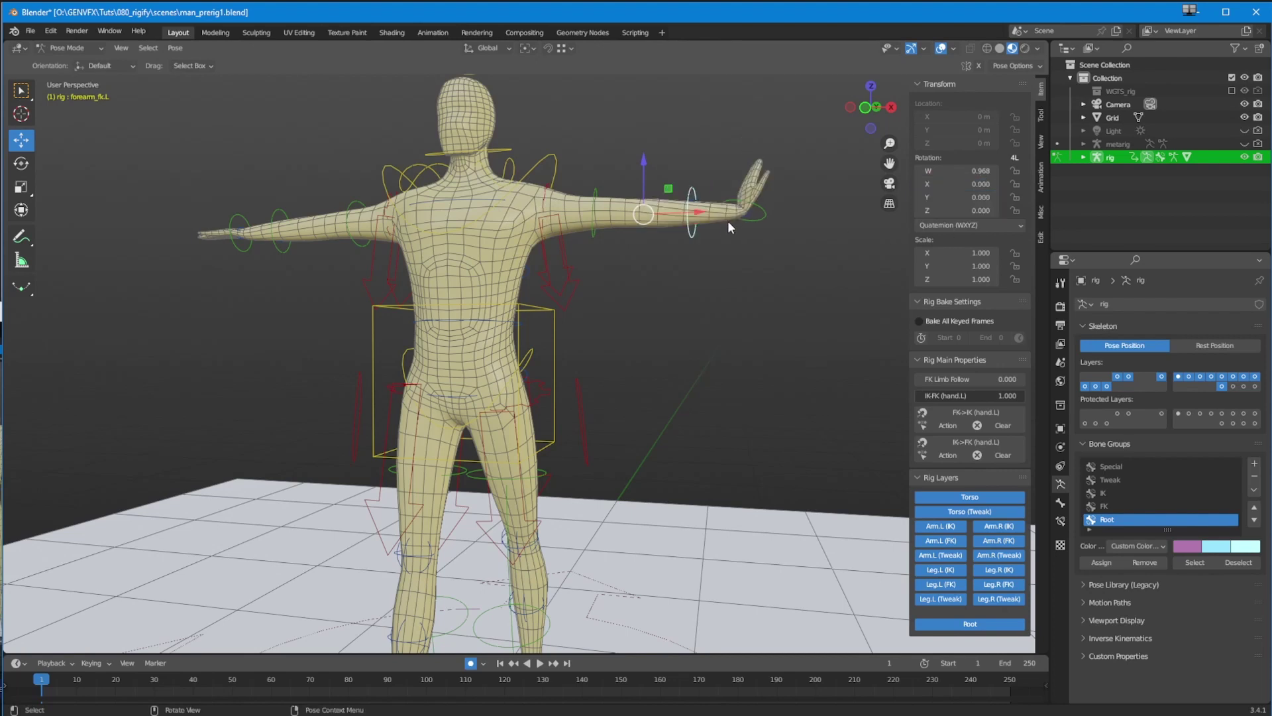
click(752, 222)
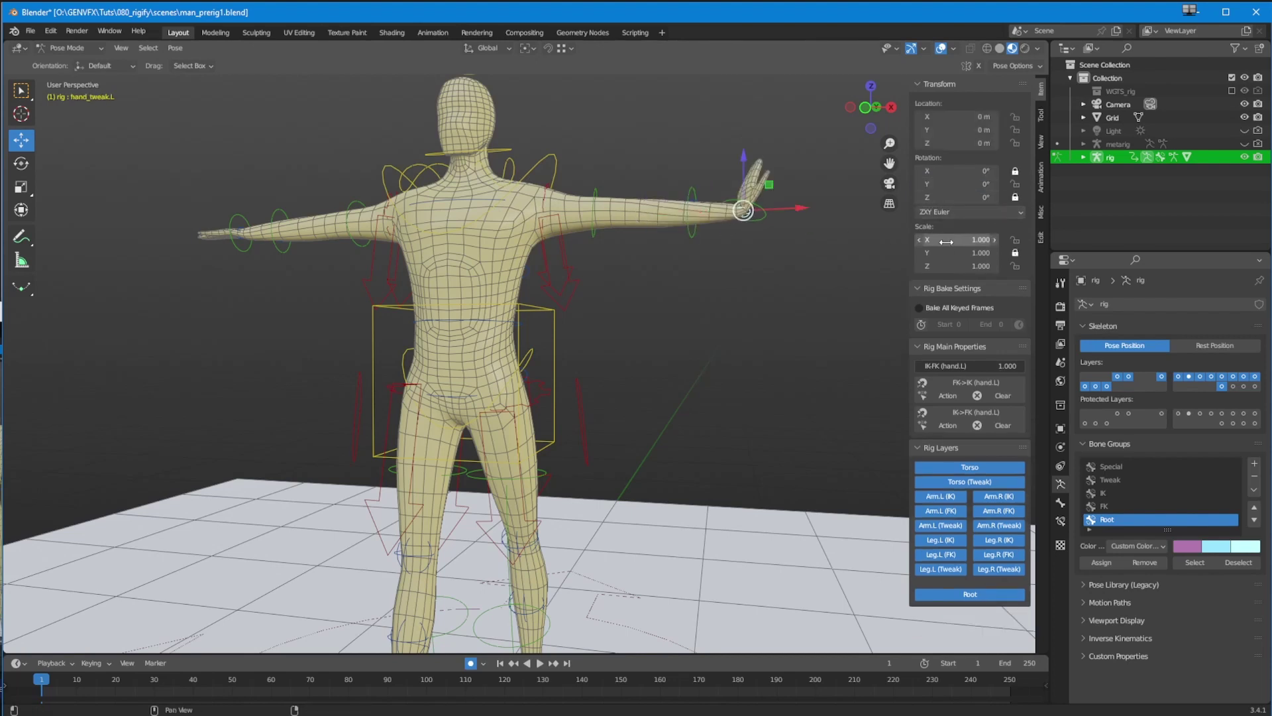
click(752, 213)
drag(958, 184, 958, 211)
text(0)
key(Return)
middle_drag(377, 453, 424, 432)
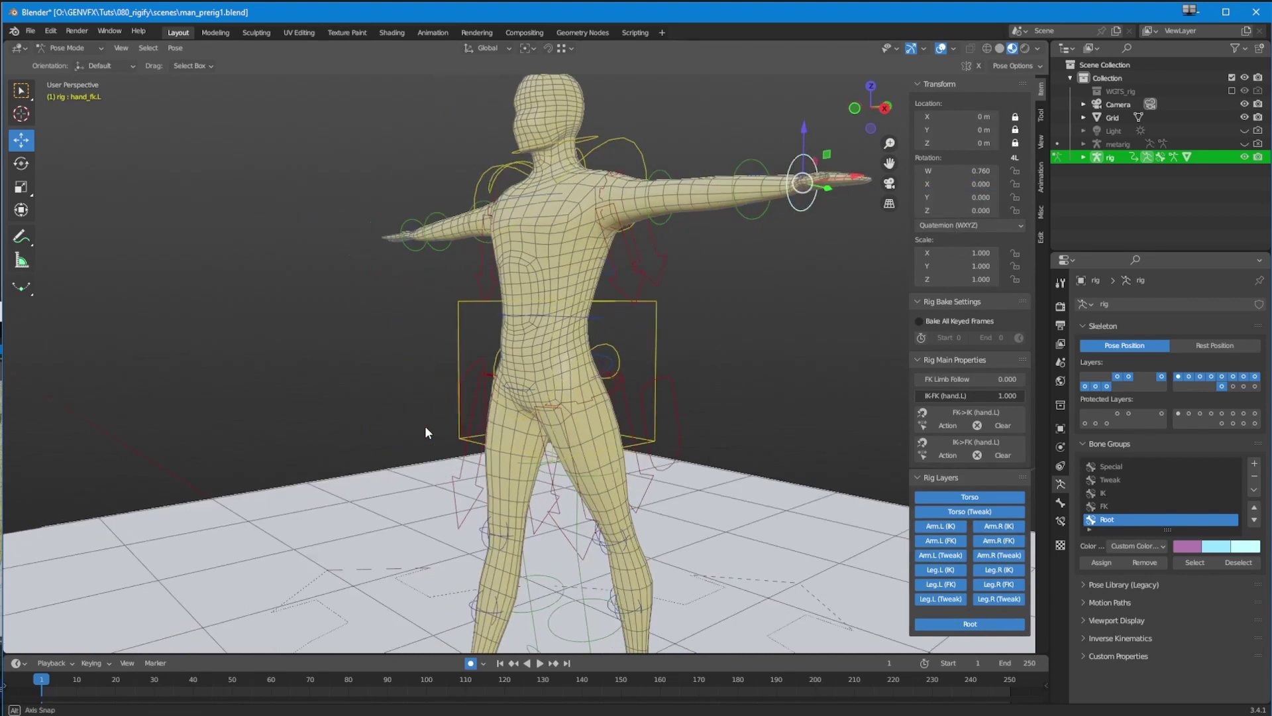
At frame 30, move the torso control about 0.2 m forward and 0.26 m down, and the right foot IK control 0.28 m forward.
scroll(429, 464, down, 5)
middle_drag(404, 498, 416, 454)
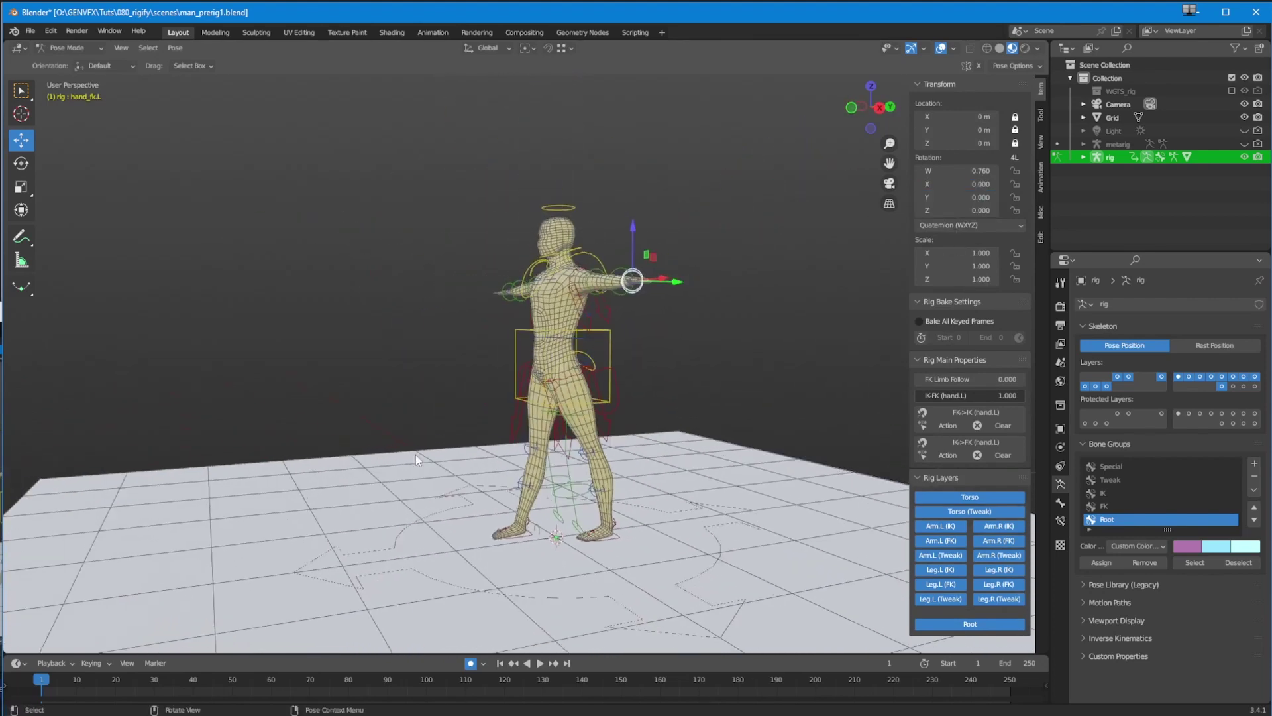
click(515, 346)
key(space)
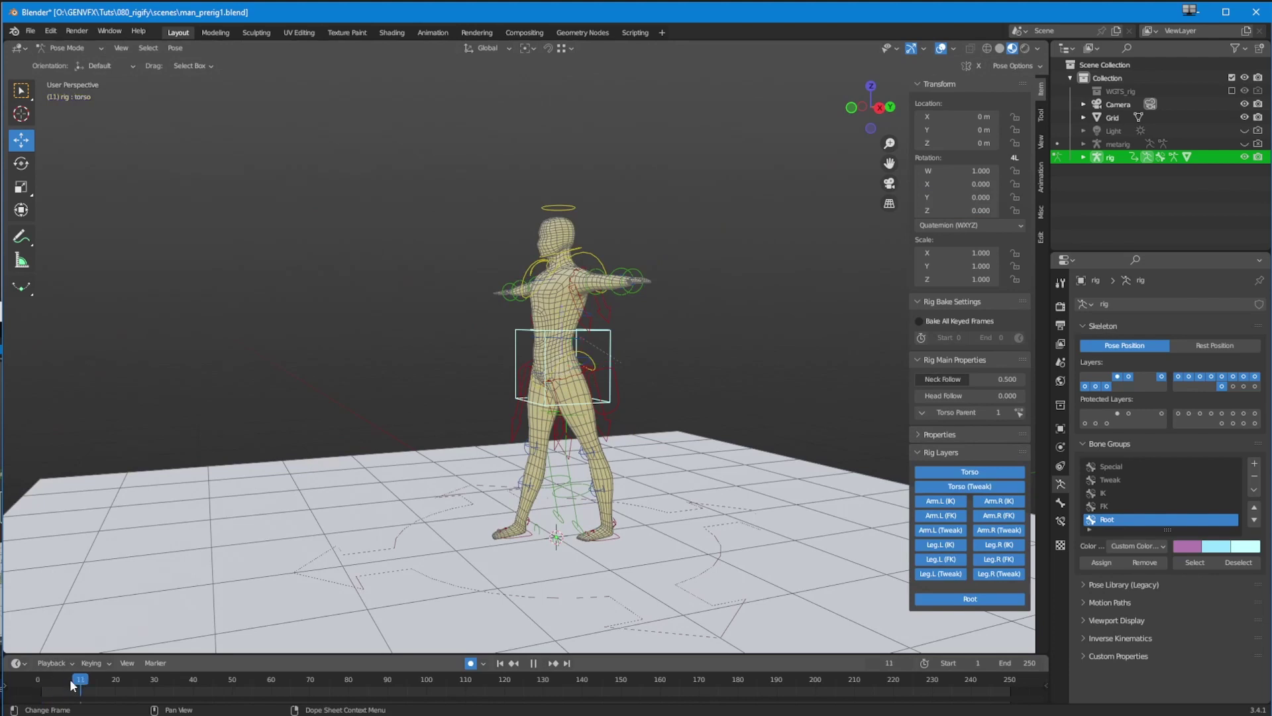
key(space)
drag(563, 319, 580, 410)
click(514, 547)
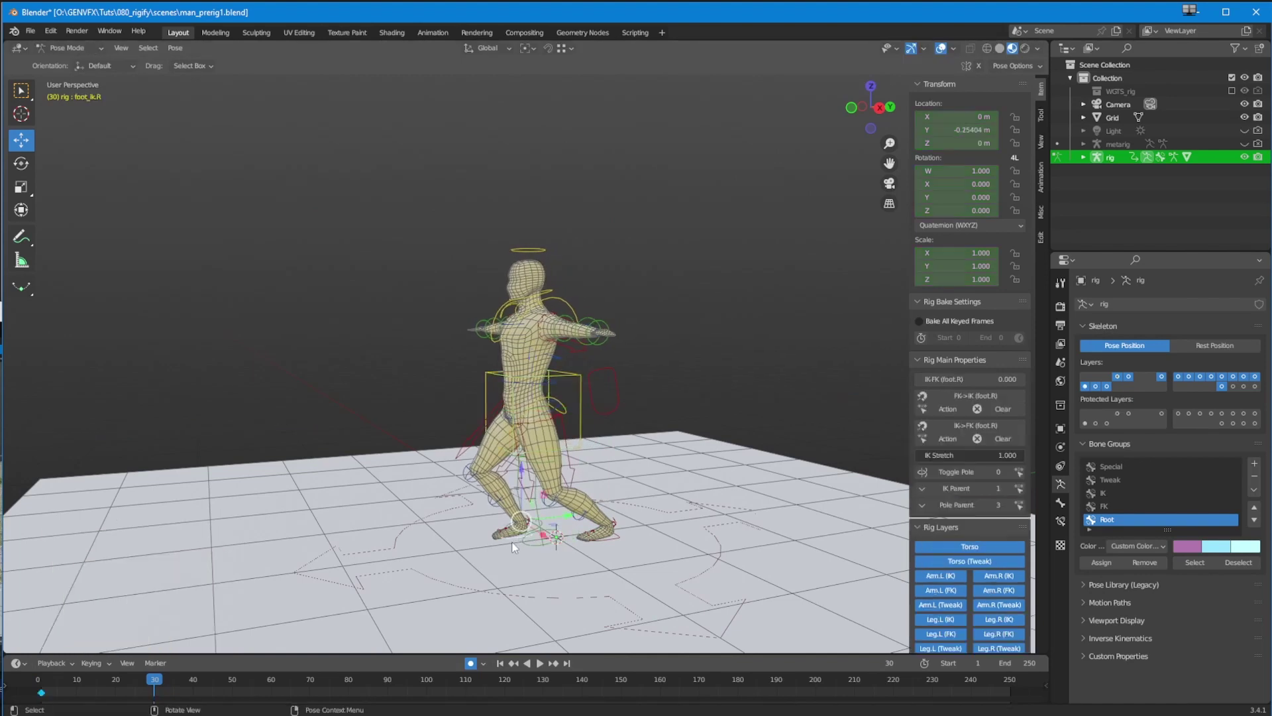
drag(570, 520, 530, 525)
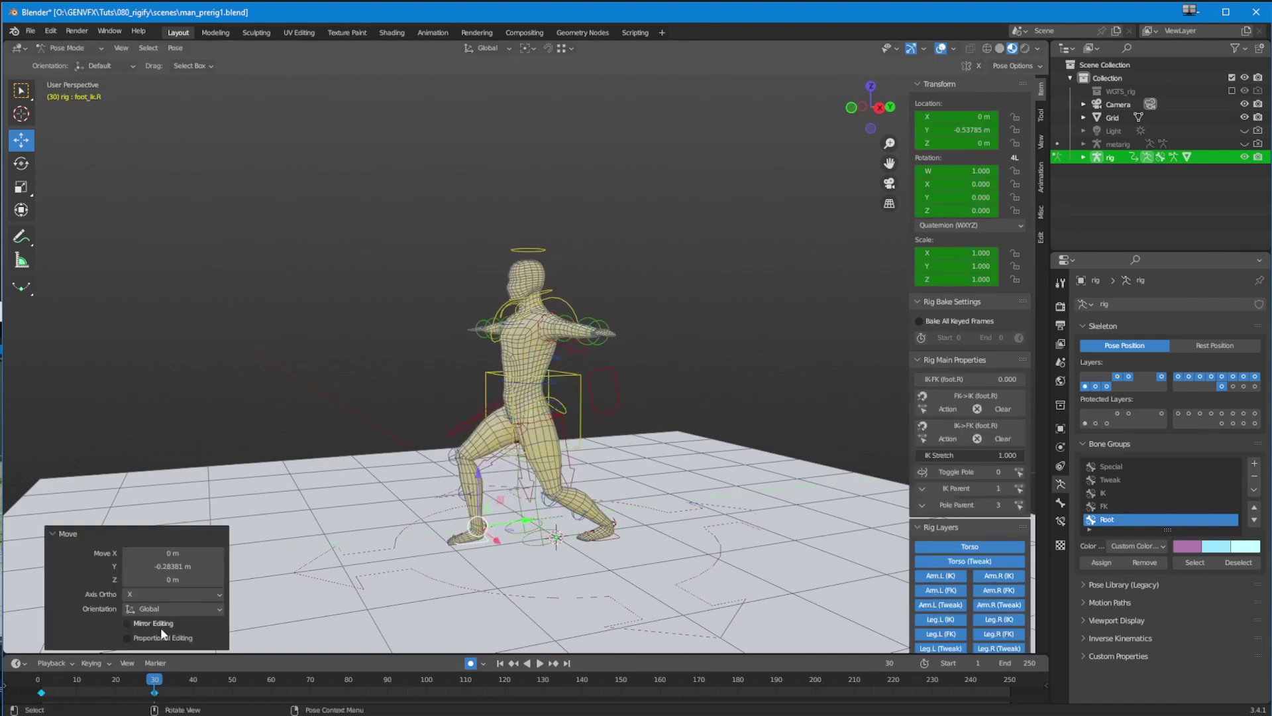
At frame 1, raise the torso control about 0.13 m along Z and play back the step animation.
drag(121, 678, 44, 682)
click(502, 383)
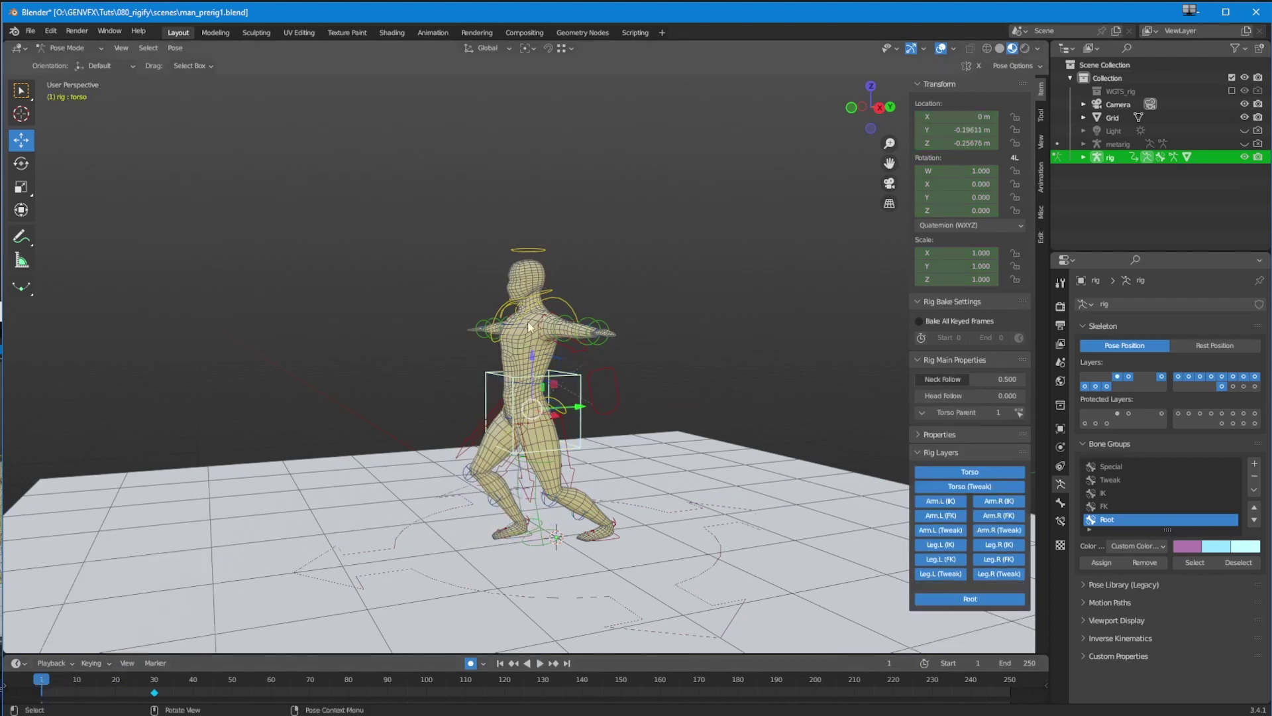
drag(527, 349, 532, 327)
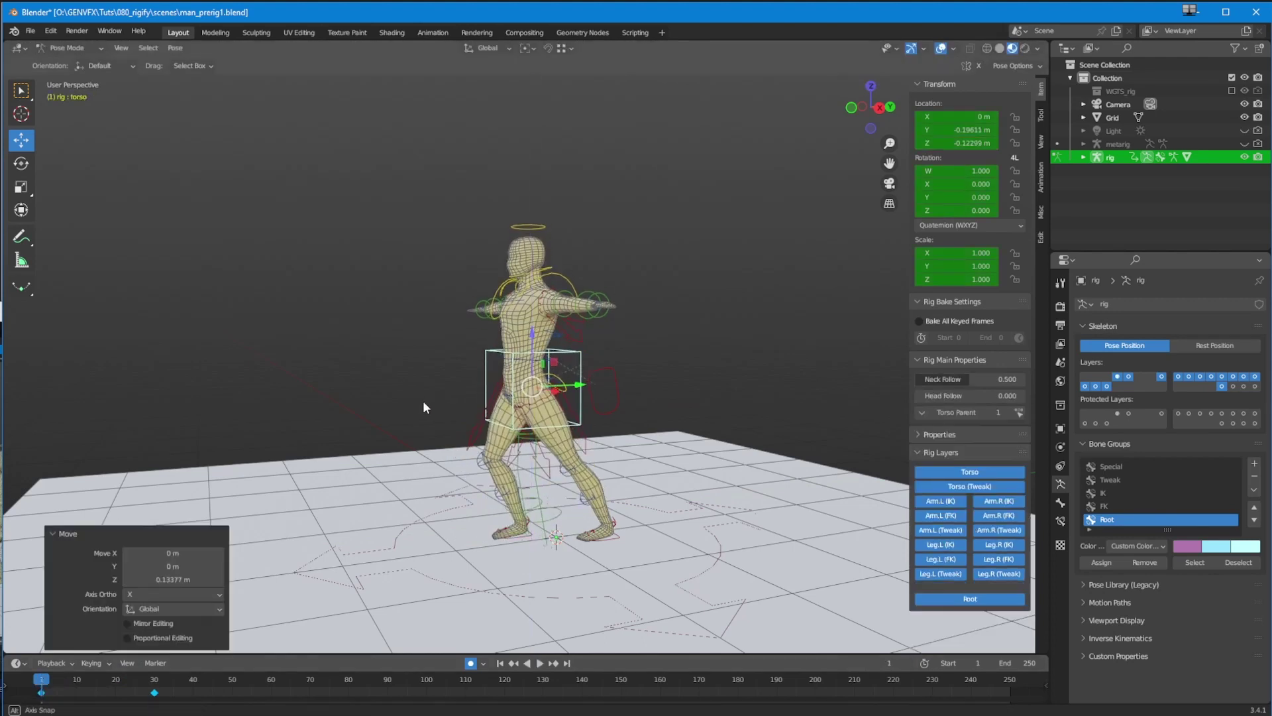
key(space)
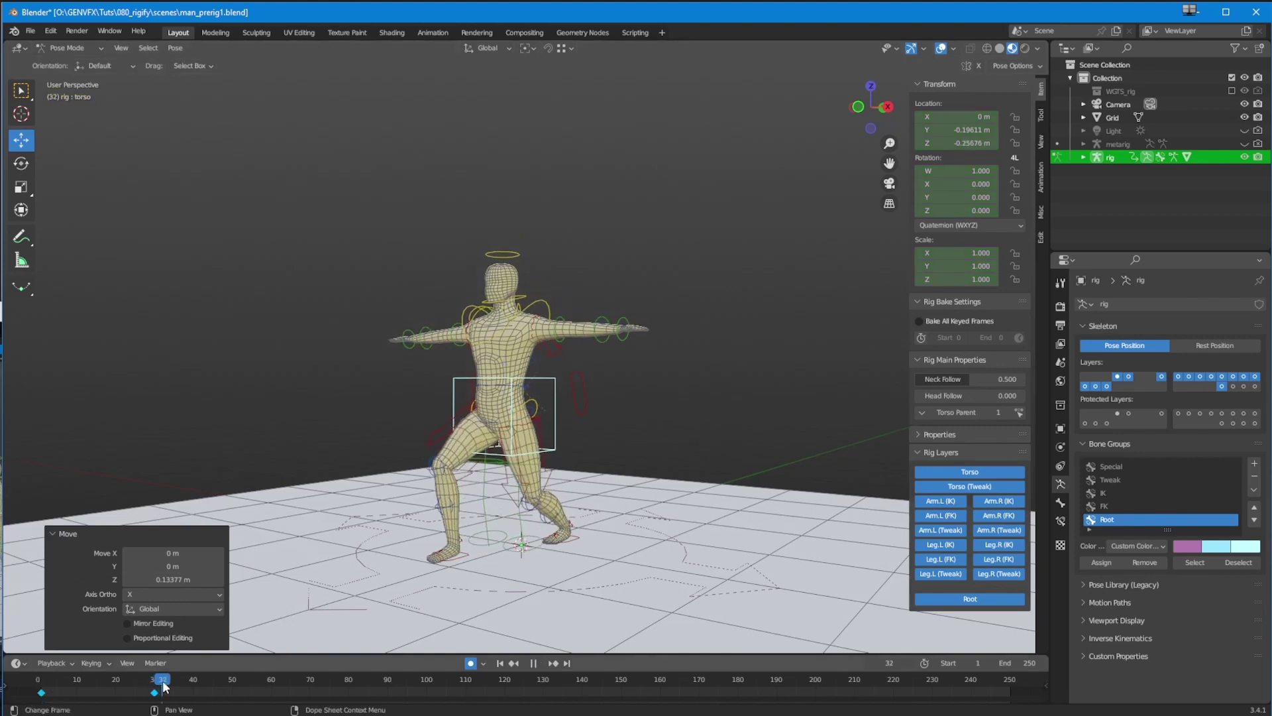
drag(151, 687, 41, 689)
middle_drag(448, 462, 395, 467)
ctrl+middle_drag(395, 467, 405, 435)
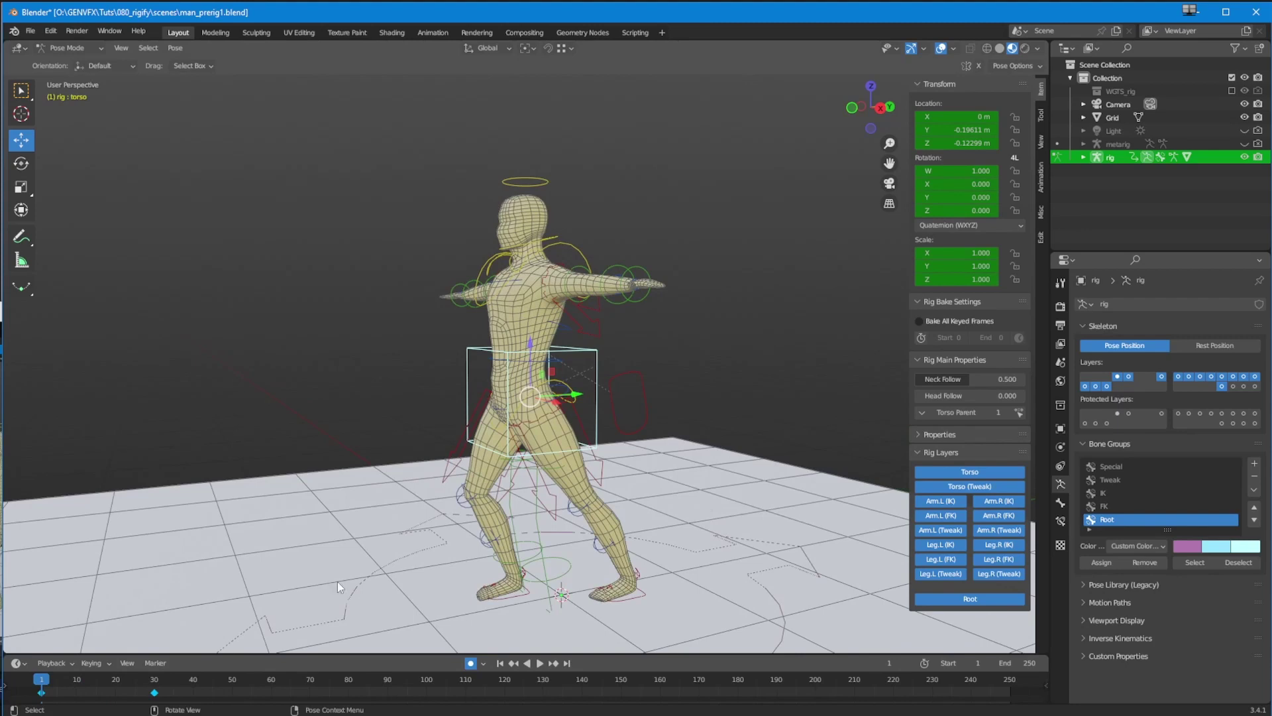
At frame 18, raise the right foot IK control about 0.16 m along Z and move it back about 0.05 m along Y.
key(space)
key(space)
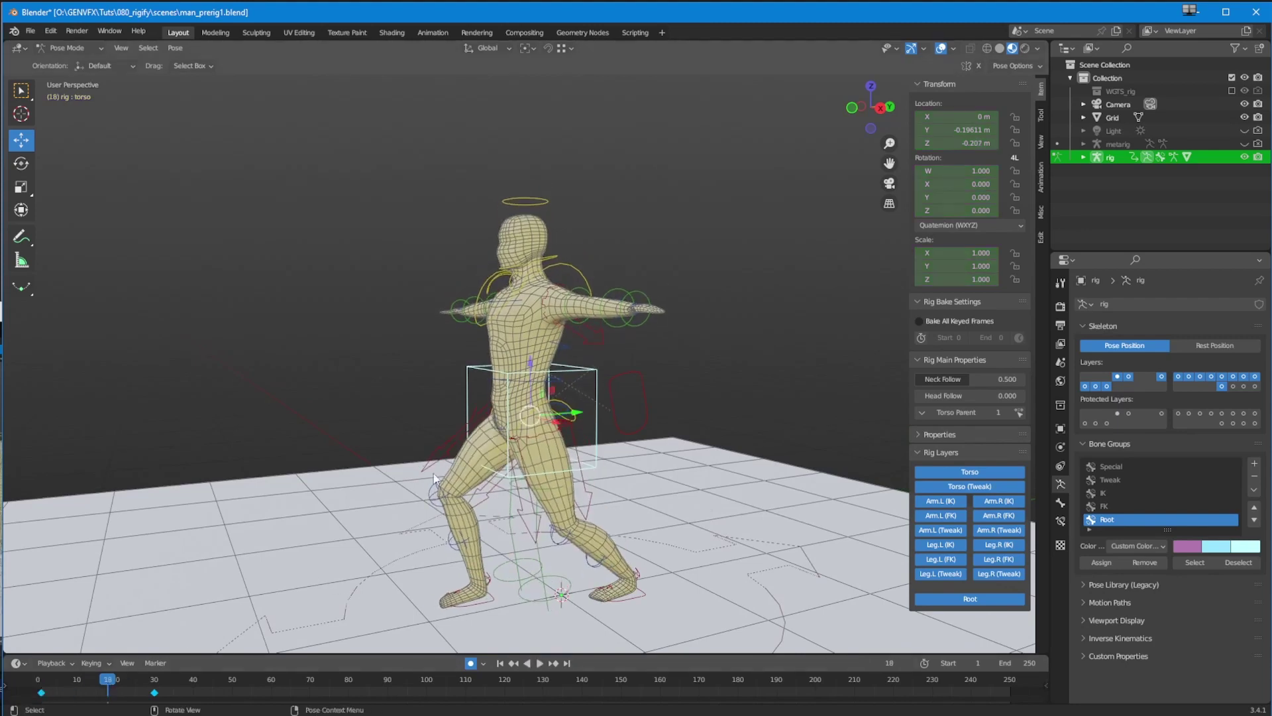
click(477, 603)
key(g)
key(z)
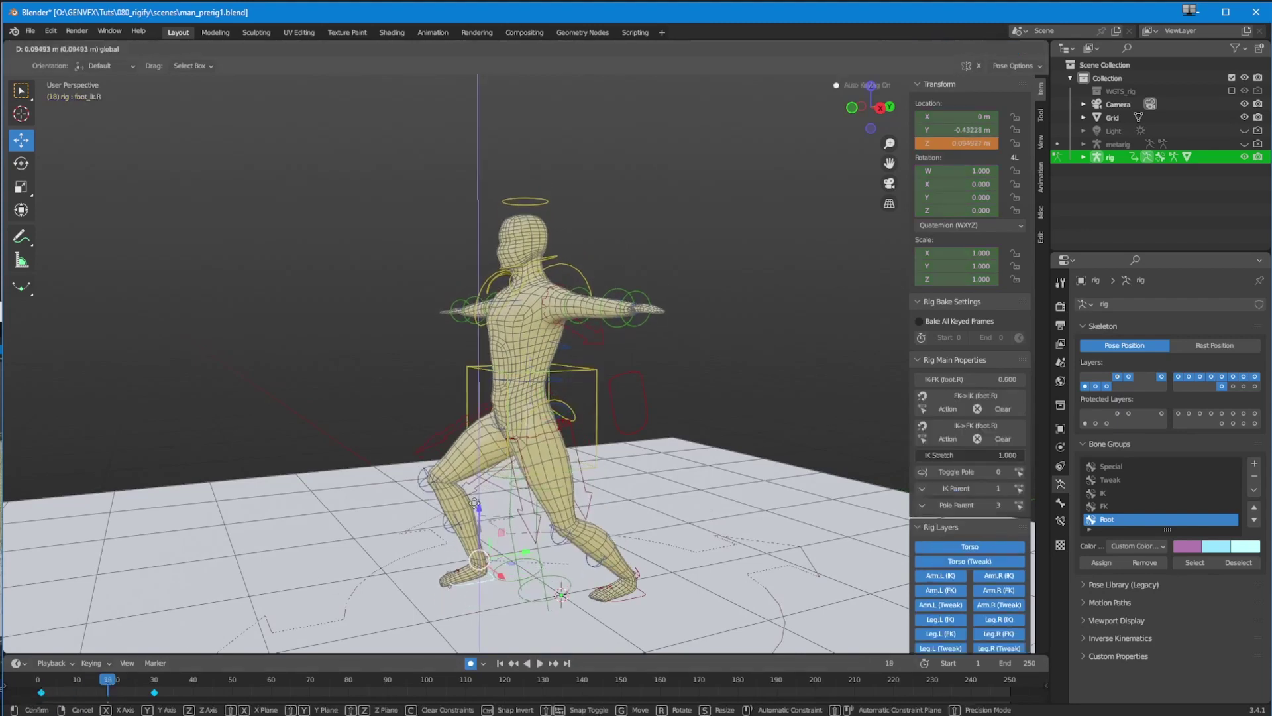
click(499, 537)
key(g)
key(y)
click(487, 552)
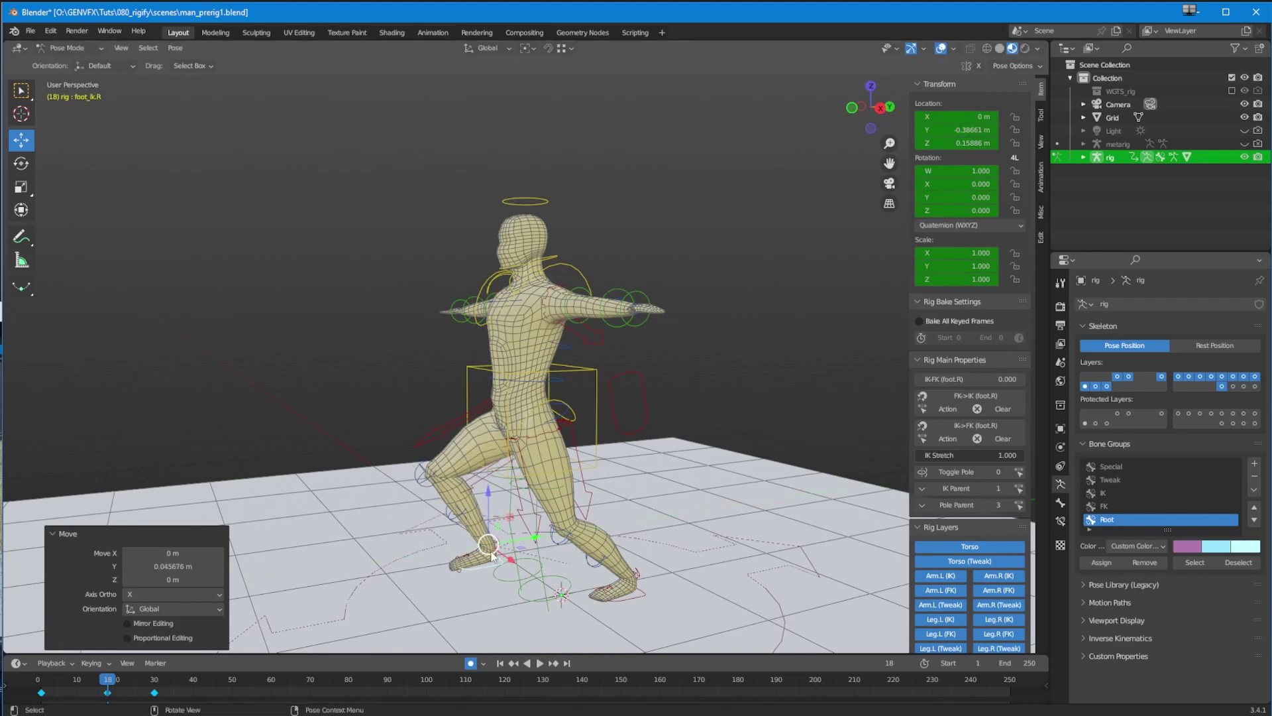
Rotate the right foot IK control by about -22° at frame 18 so the toes point down.
key(w)
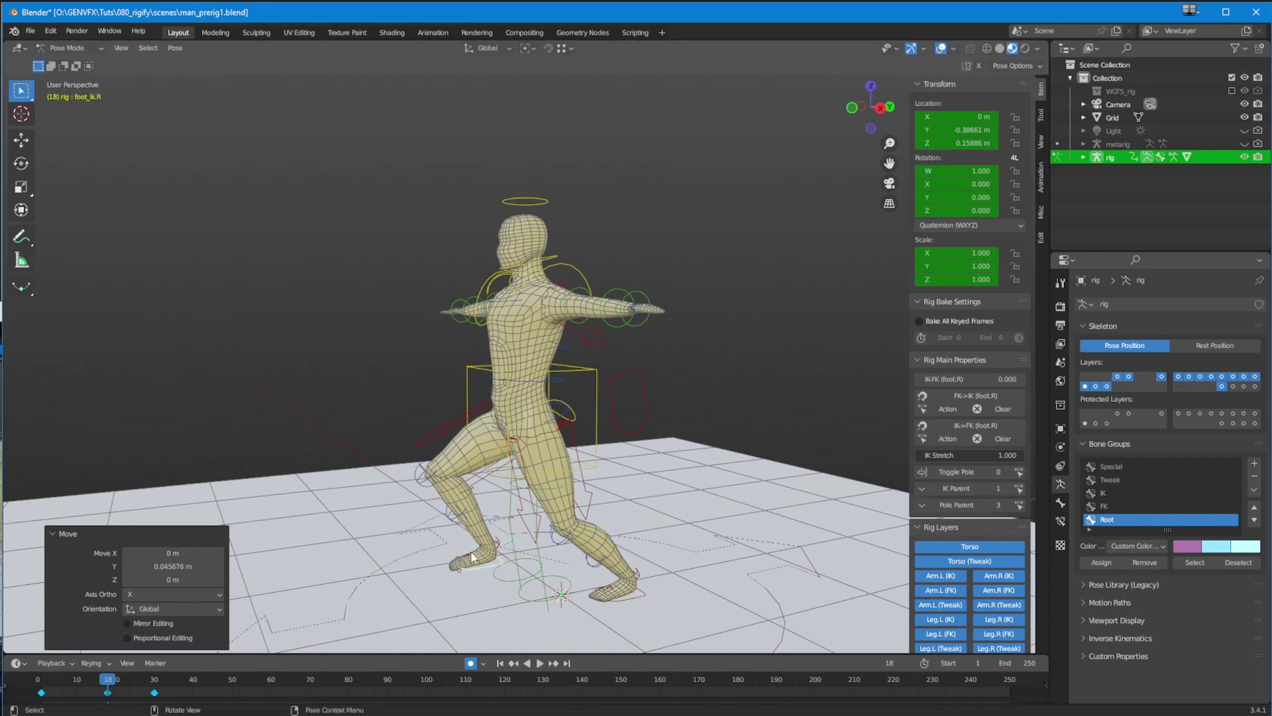
key(r)
click(391, 557)
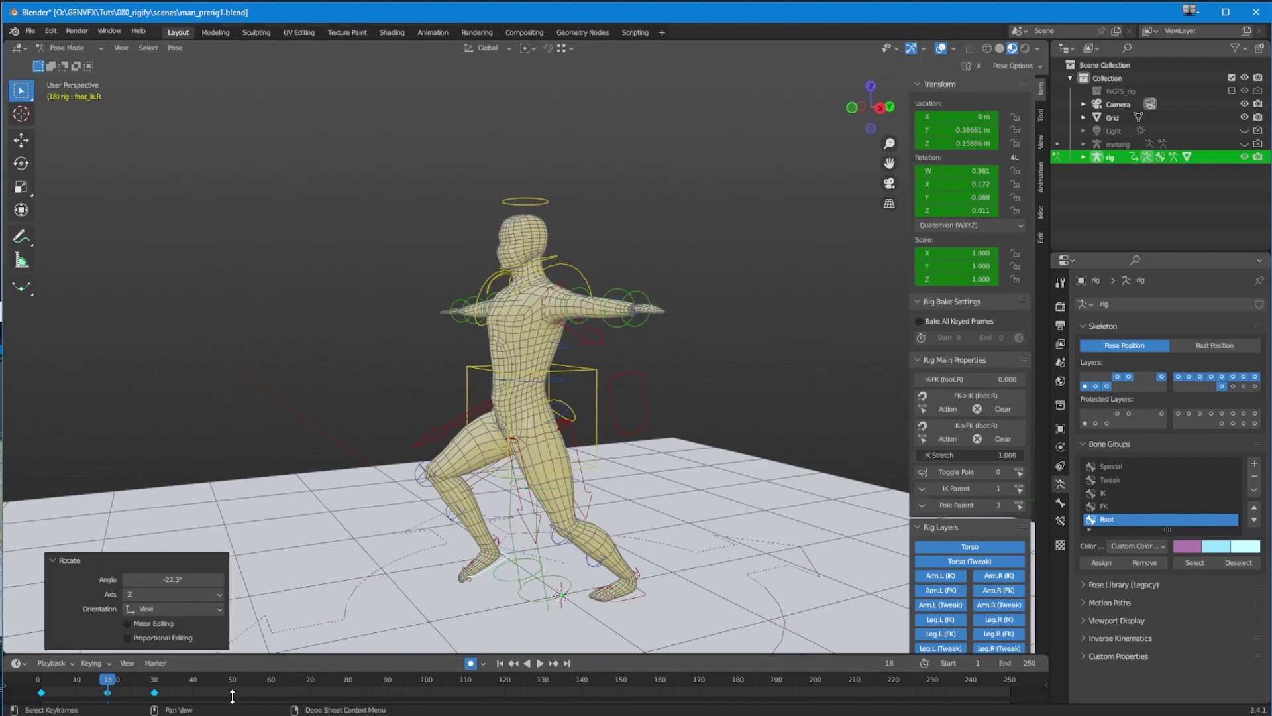
Key another rotation of the right foot IK control at about frame 27 and scrub back to frame 17.
mouse_move(107, 684)
mouse_down()
mouse_move(64, 684)
mouse_move(174, 684)
mouse_move(85, 682)
mouse_move(104, 682)
mouse_up()
key(r)
click(407, 547)
middle_drag(340, 464, 400, 509)
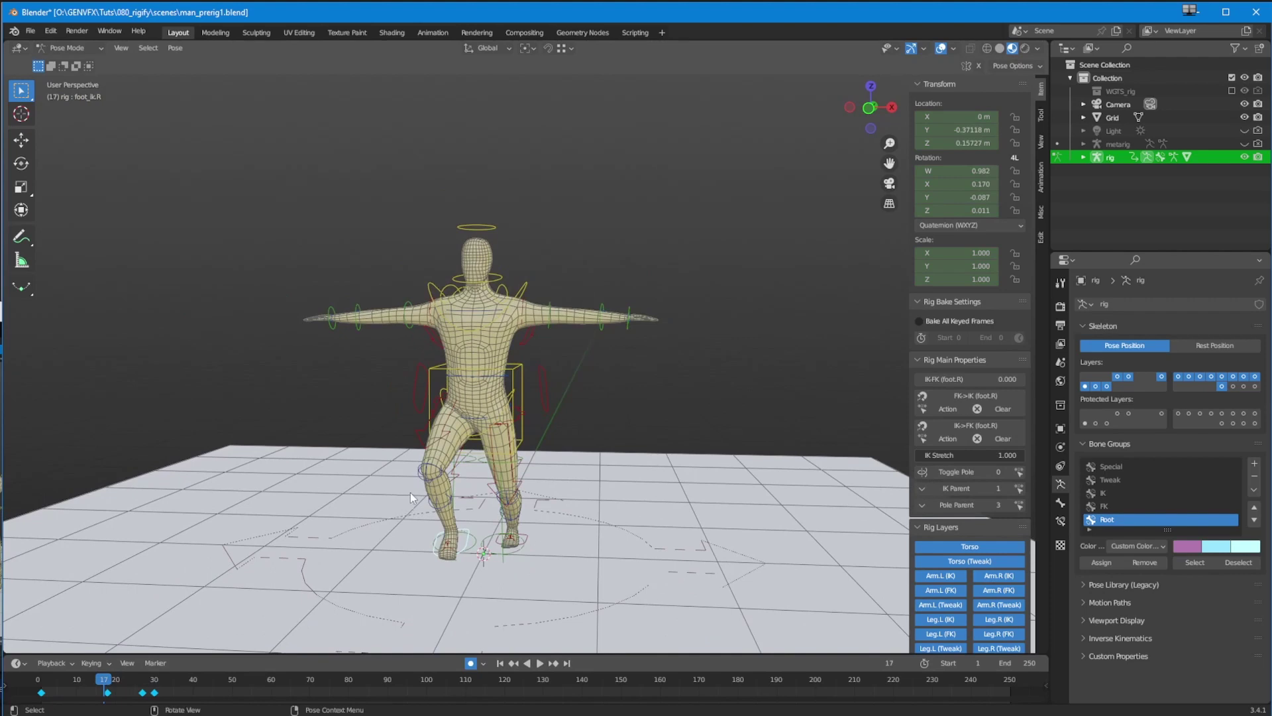